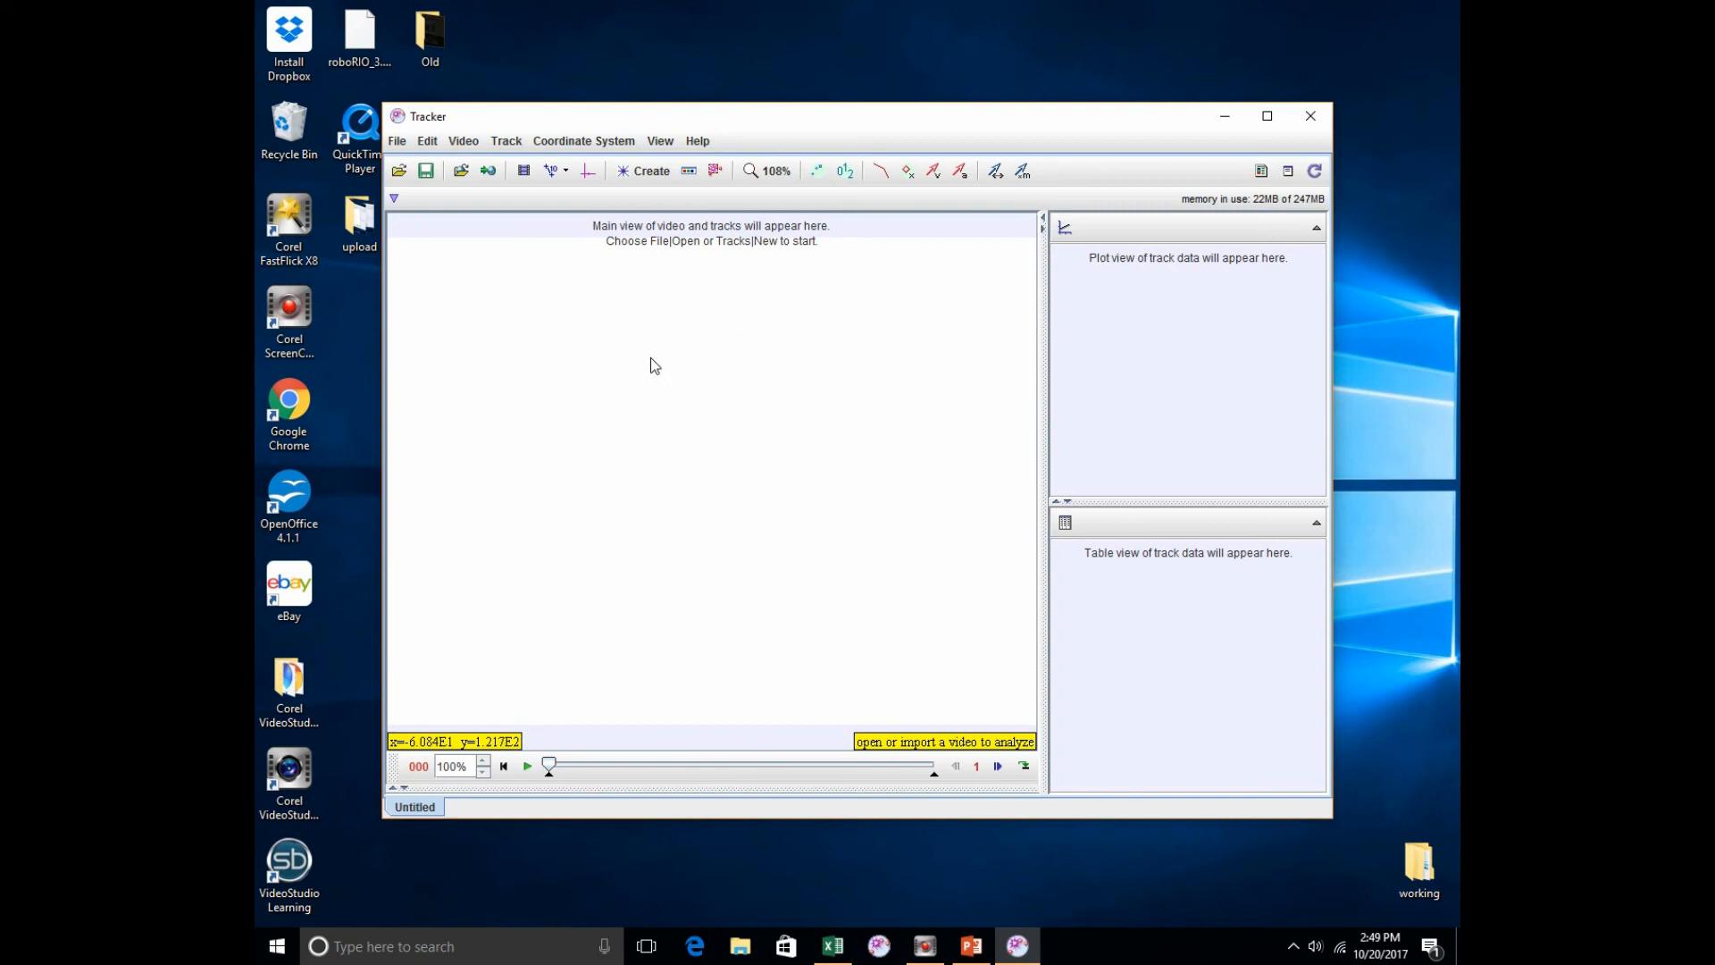
Step: Import tracker_icon.png from the Tracker folder as the video
{"action": "left_click", "coordinate": [398, 142]}
{"action": "mouse_move", "coordinate": [498, 409]}
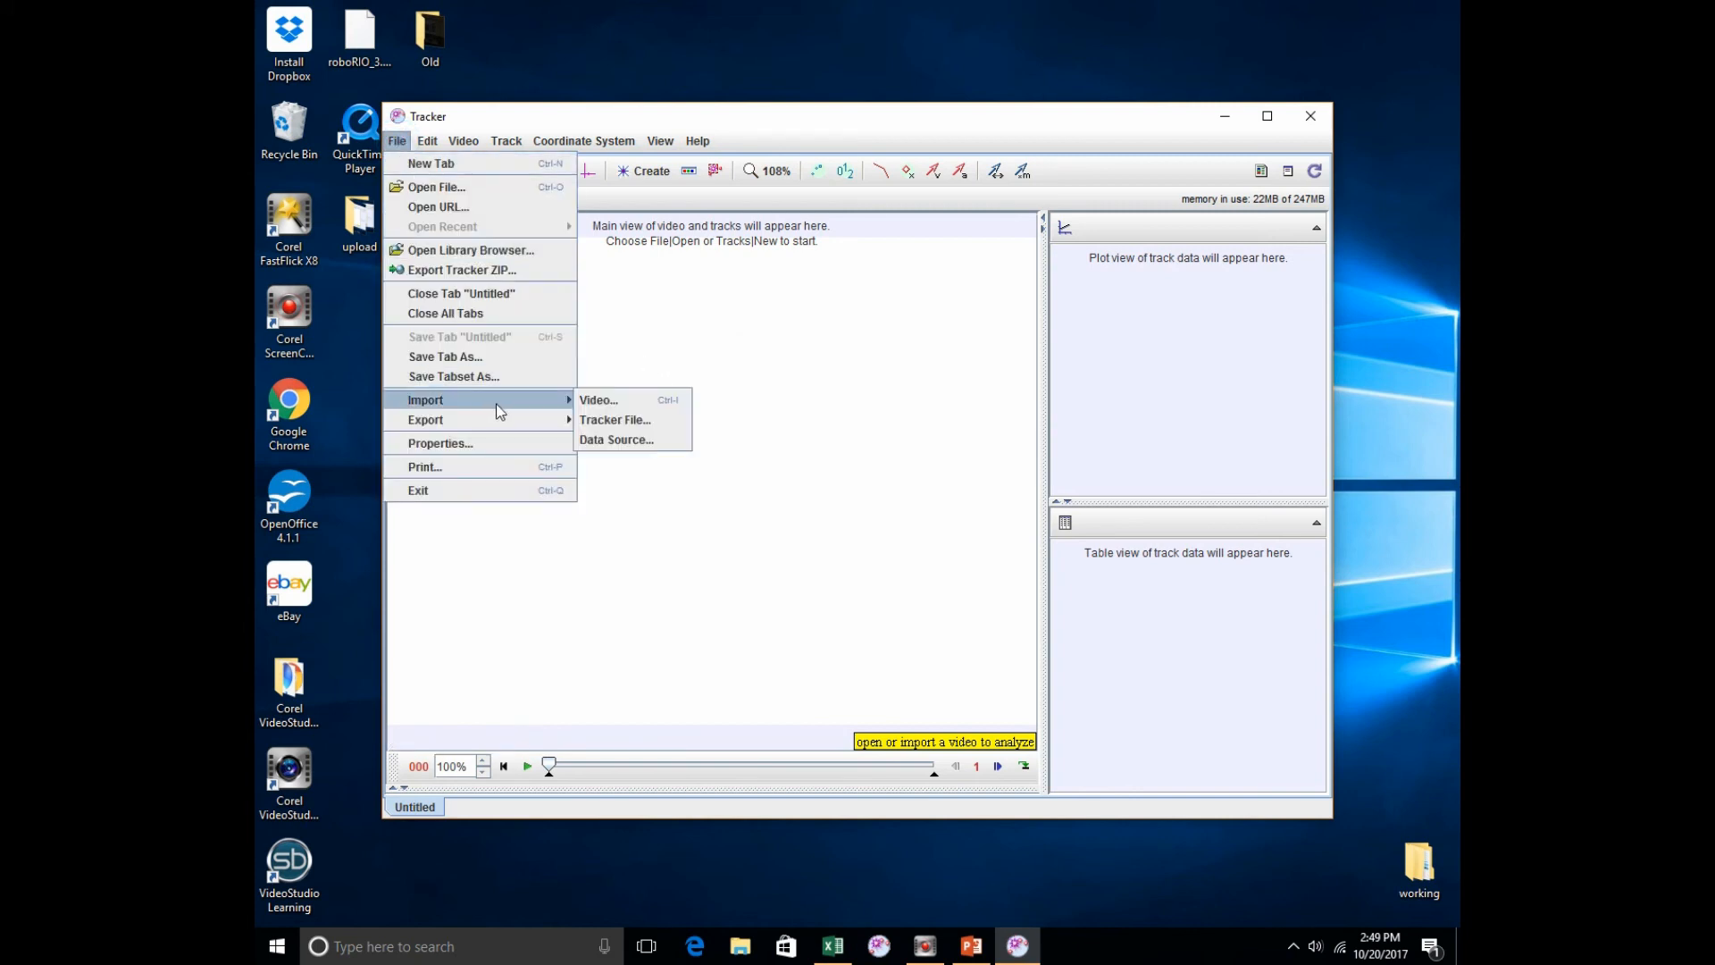
{"action": "left_click", "coordinate": [607, 403]}
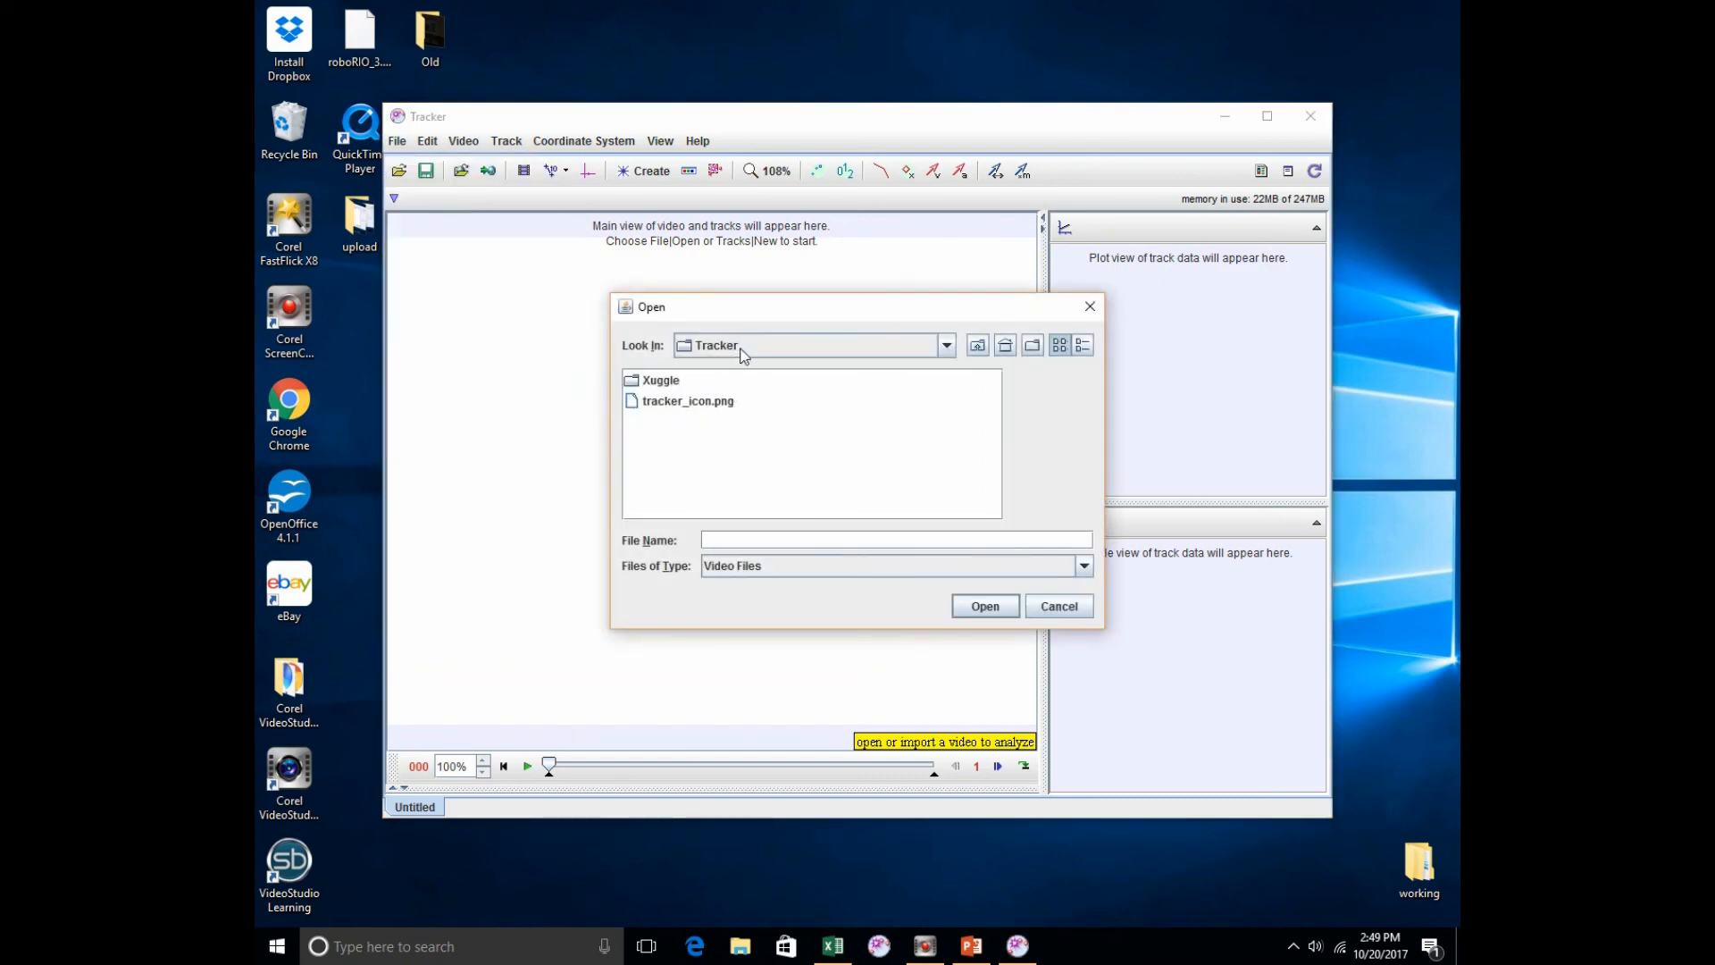
{"action": "double_click", "coordinate": [675, 403]}
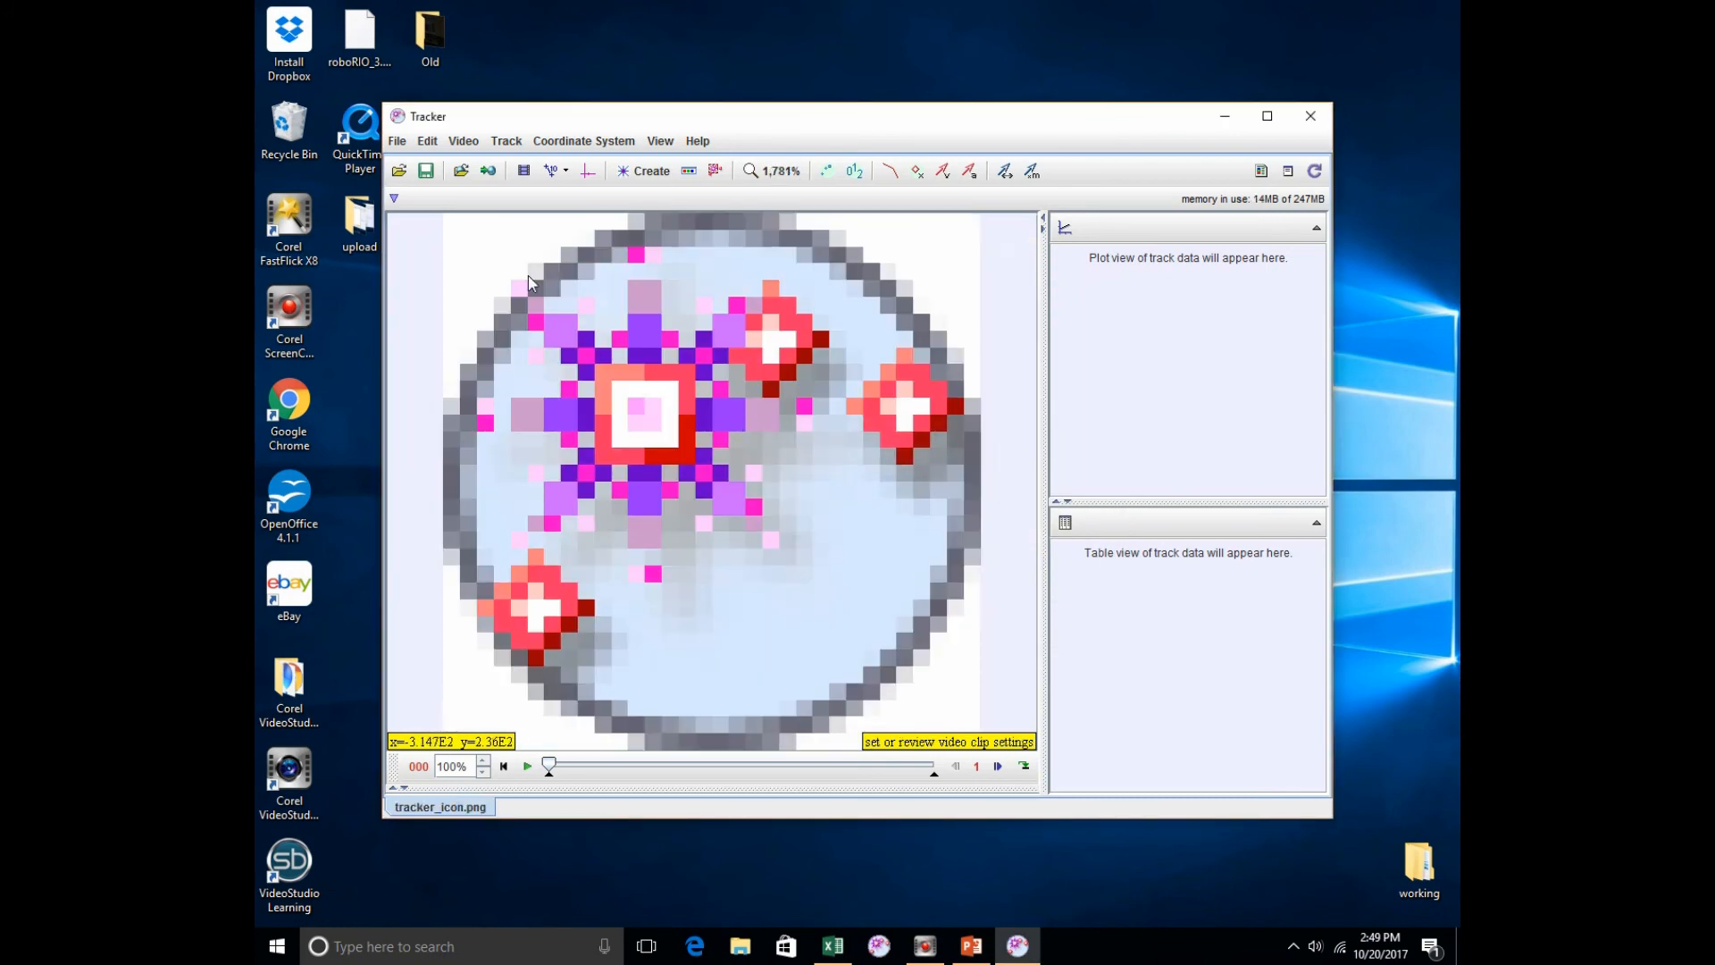
Step: Close all tabs without saving the changes and create a new empty tab
{"action": "left_click", "coordinate": [396, 142]}
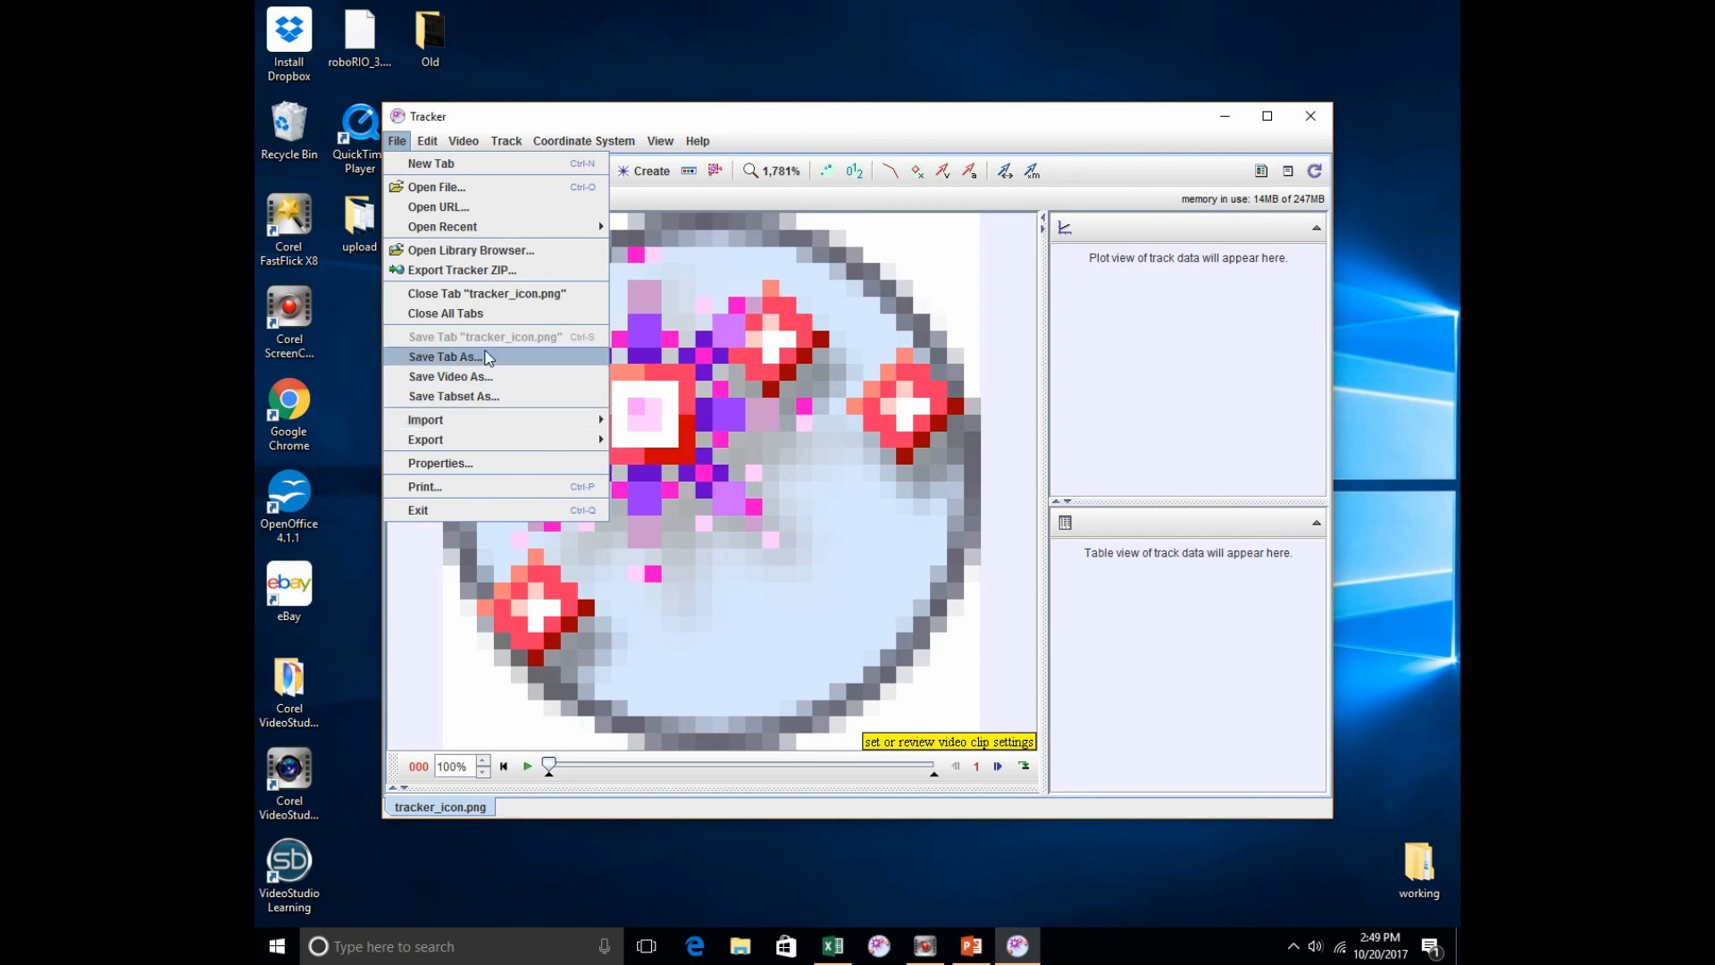
{"action": "left_click", "coordinate": [497, 314]}
{"action": "left_click", "coordinate": [854, 494]}
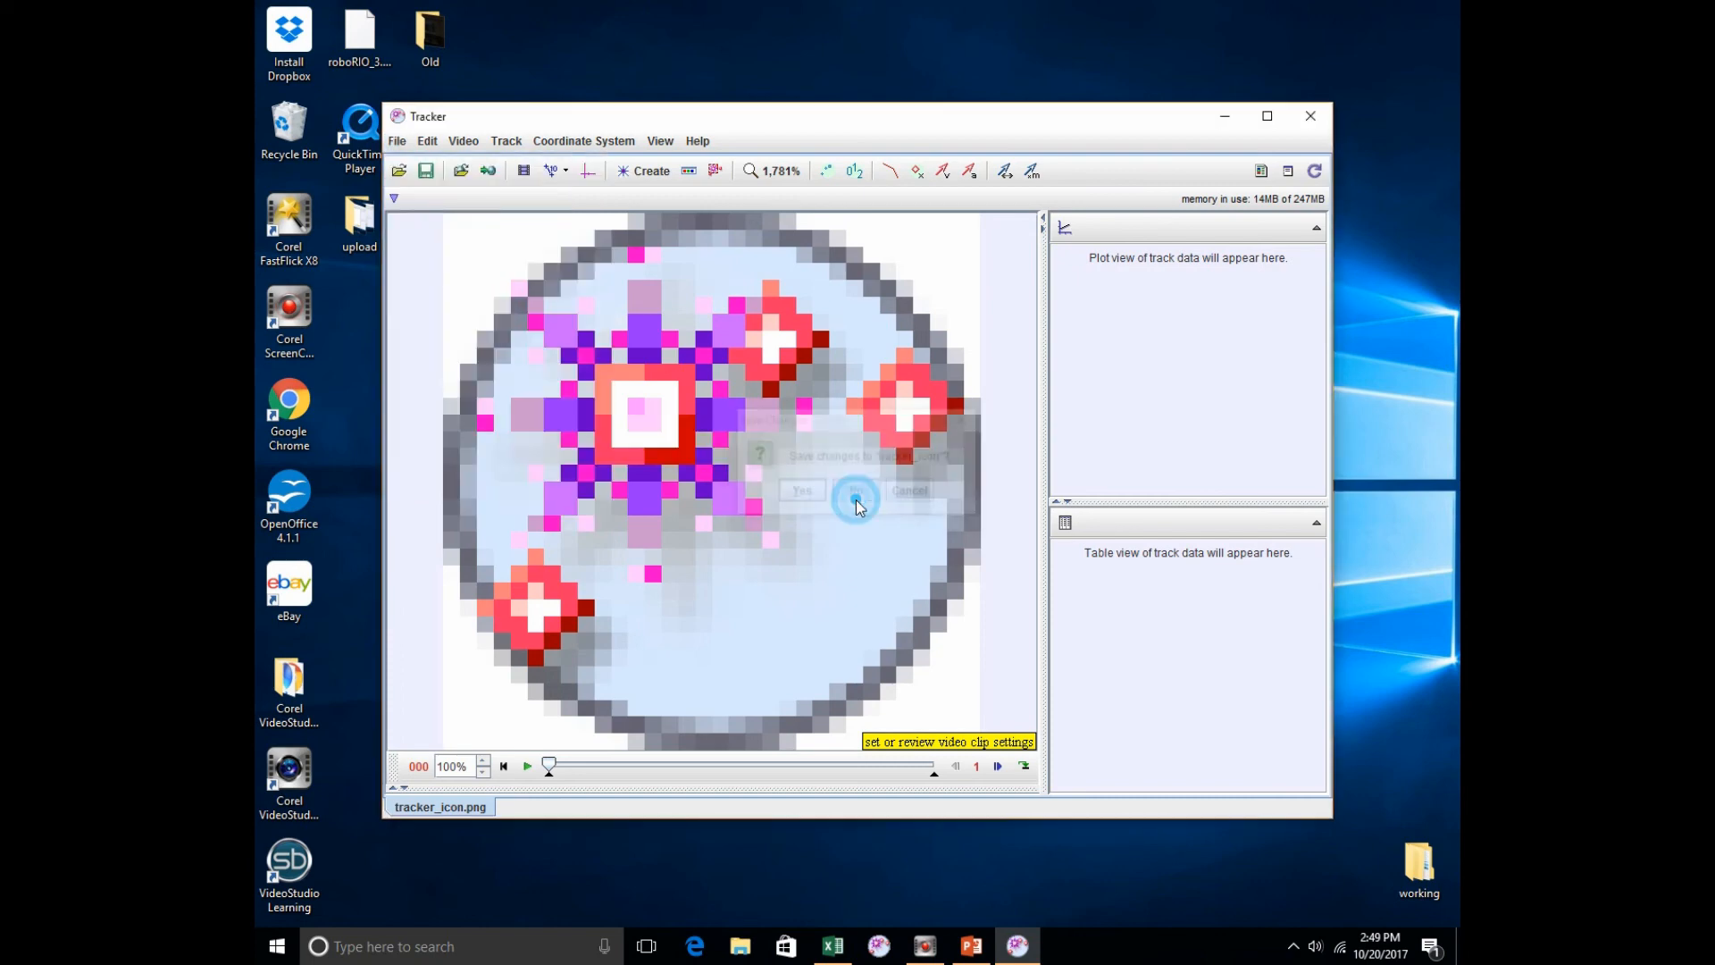
{"action": "left_click", "coordinate": [398, 143]}
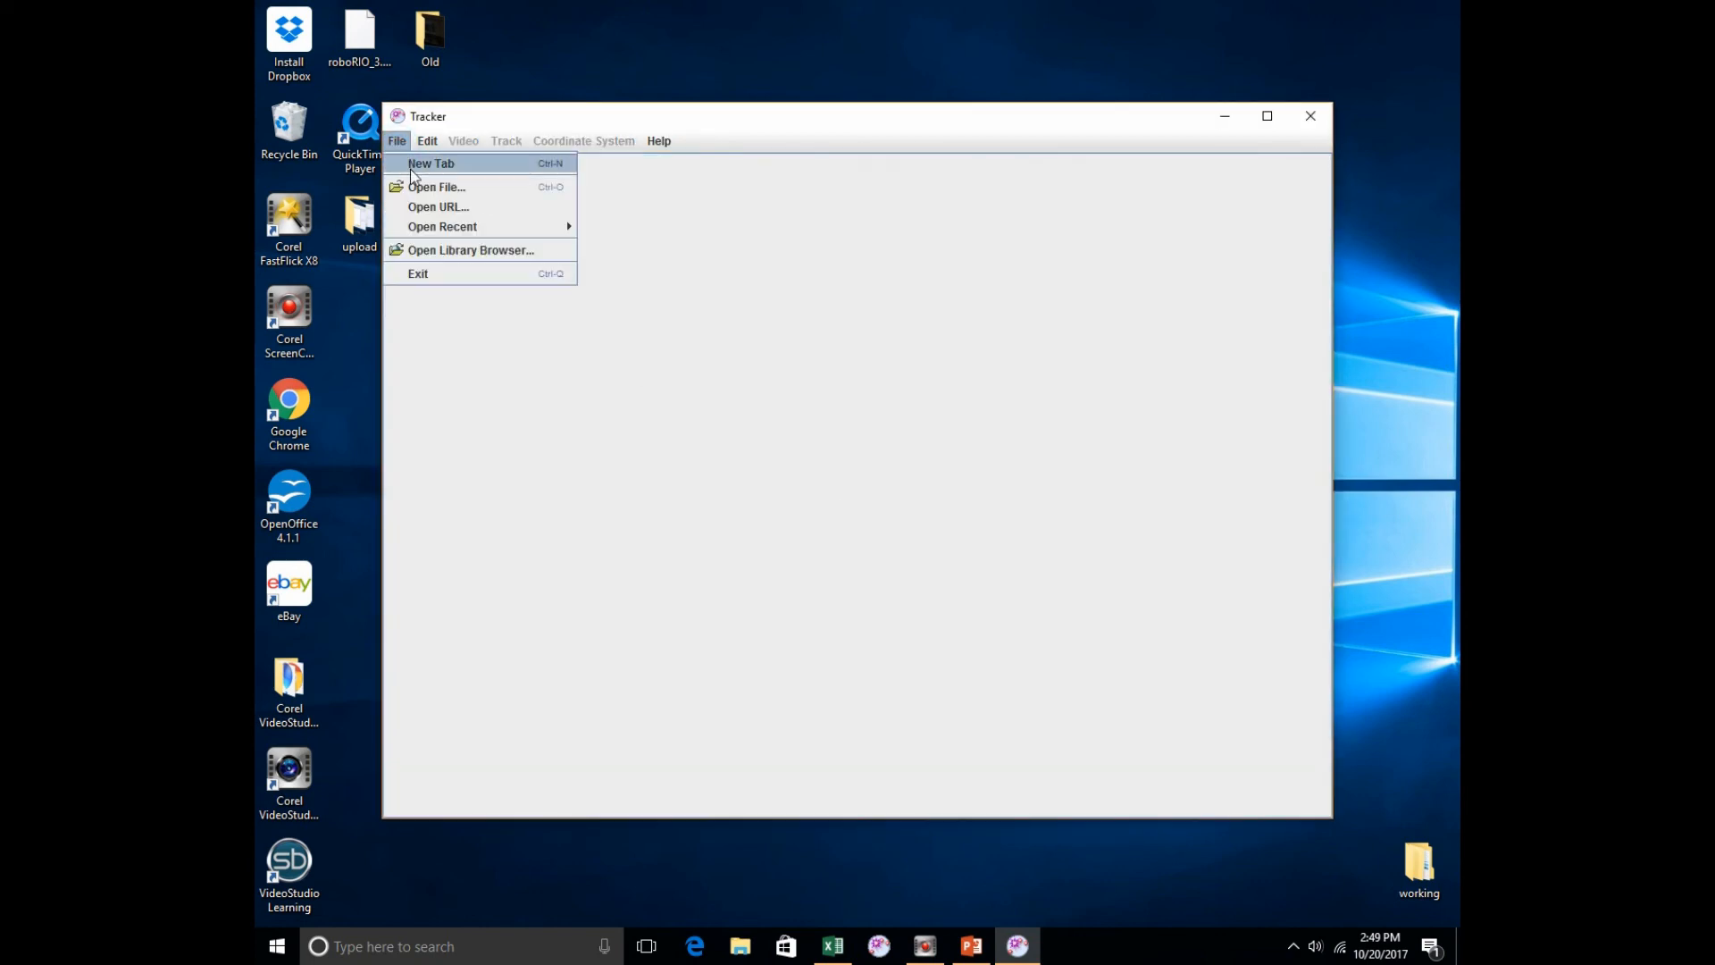
{"action": "left_click", "coordinate": [400, 164]}
Step: Import the video TLab004d.mp4 from the TLab004d folder inside Tracker_labs on the desktop
{"action": "left_click", "coordinate": [397, 143]}
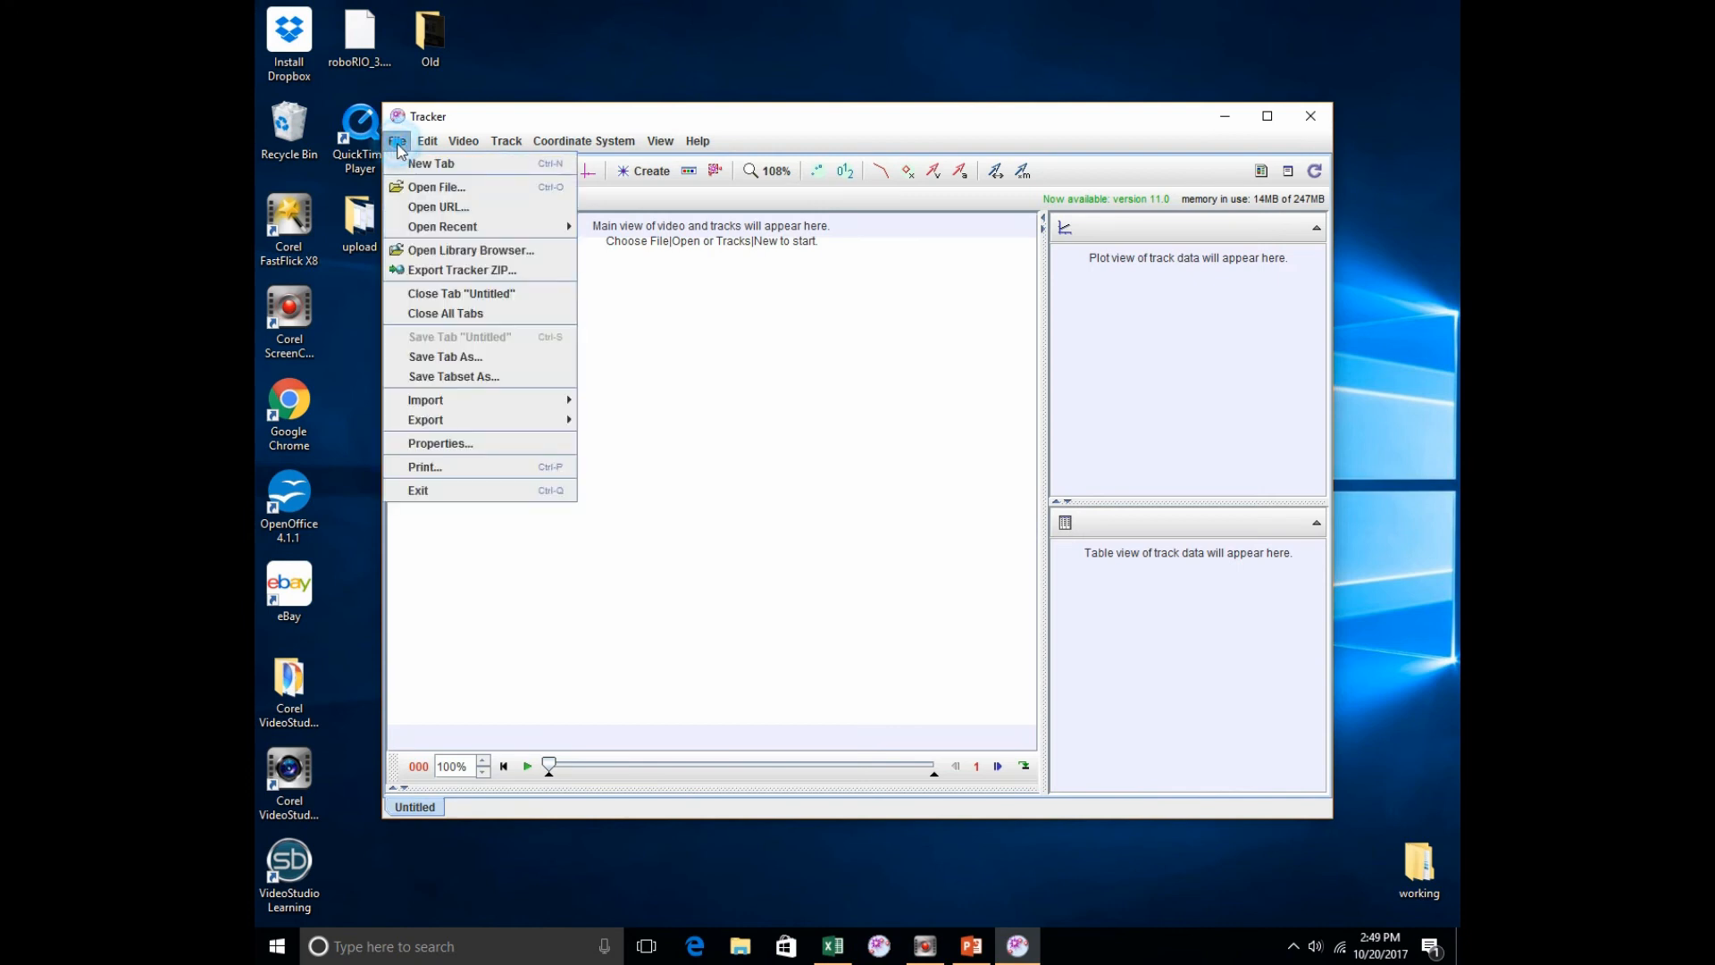
{"action": "mouse_move", "coordinate": [521, 399]}
{"action": "left_click", "coordinate": [629, 399]}
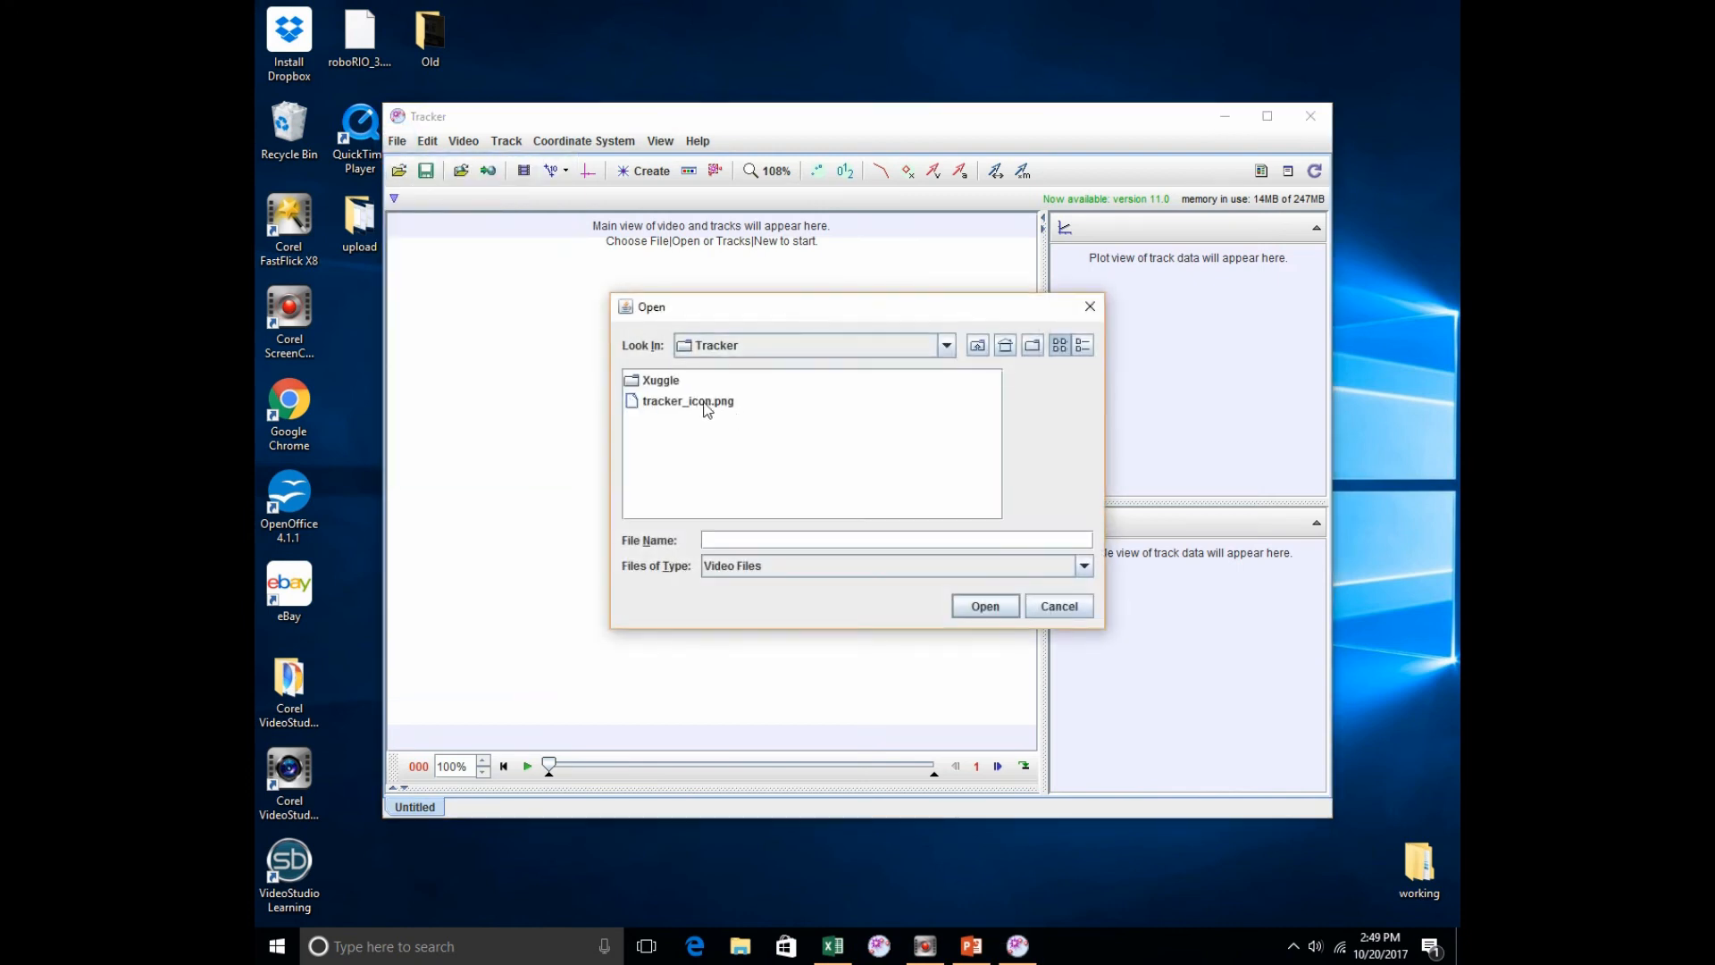
{"action": "left_click", "coordinate": [1005, 346]}
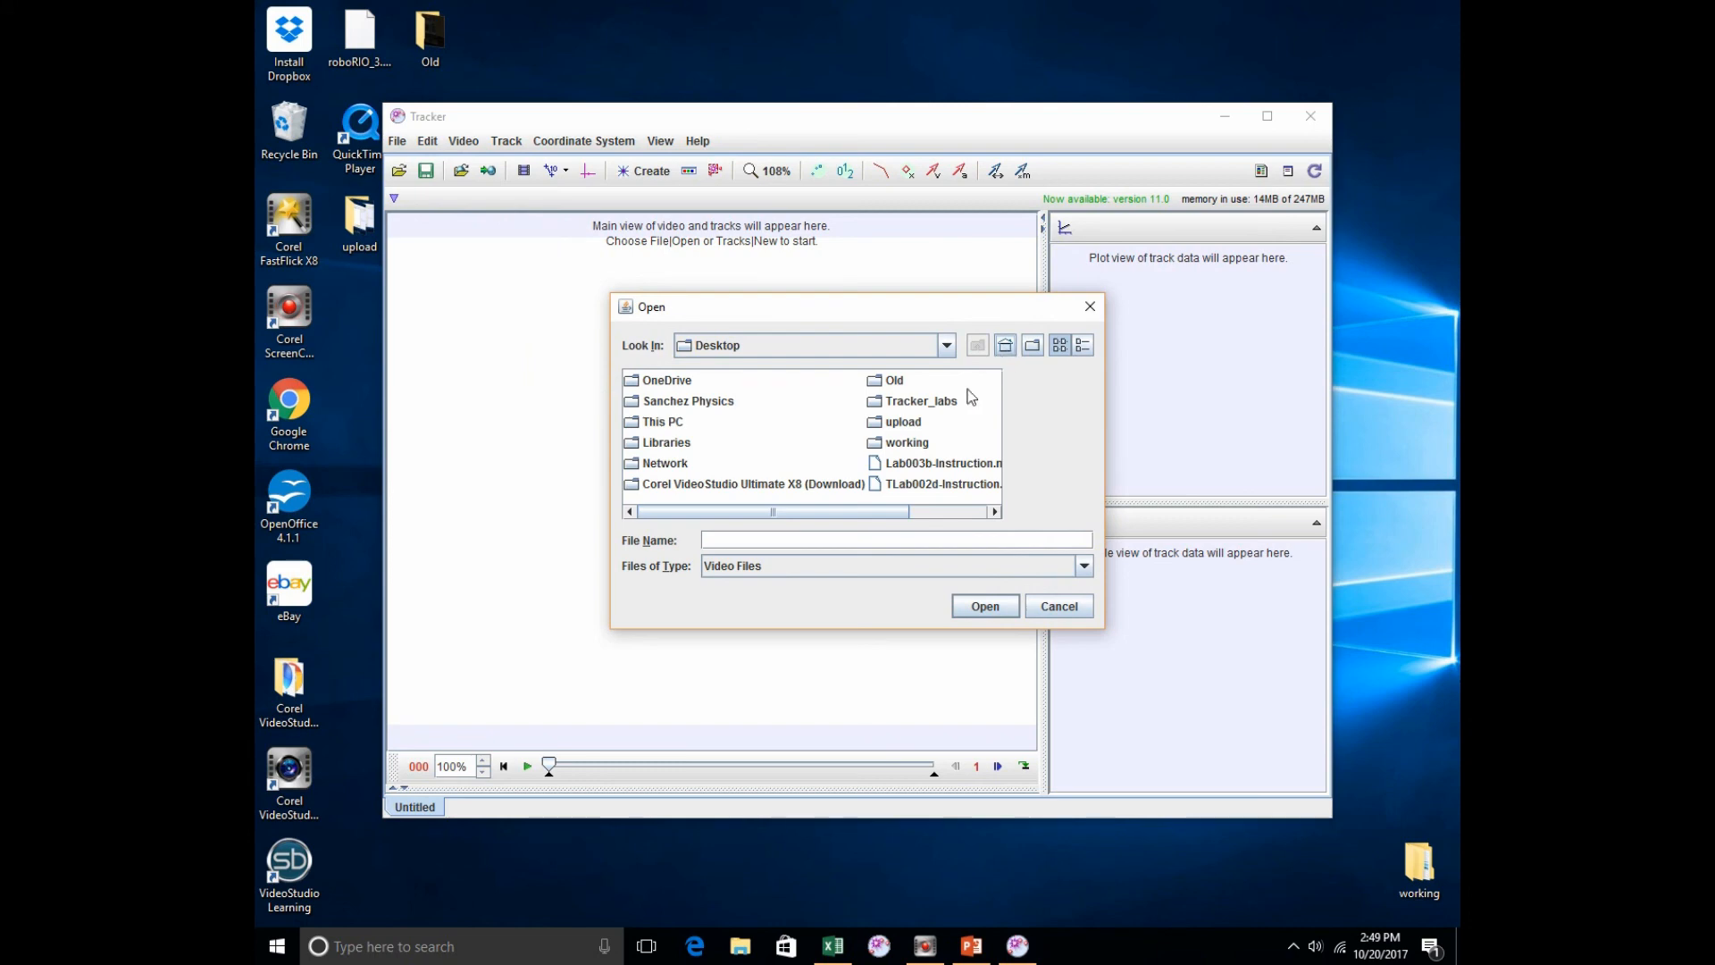
{"action": "left_click", "coordinate": [881, 409]}
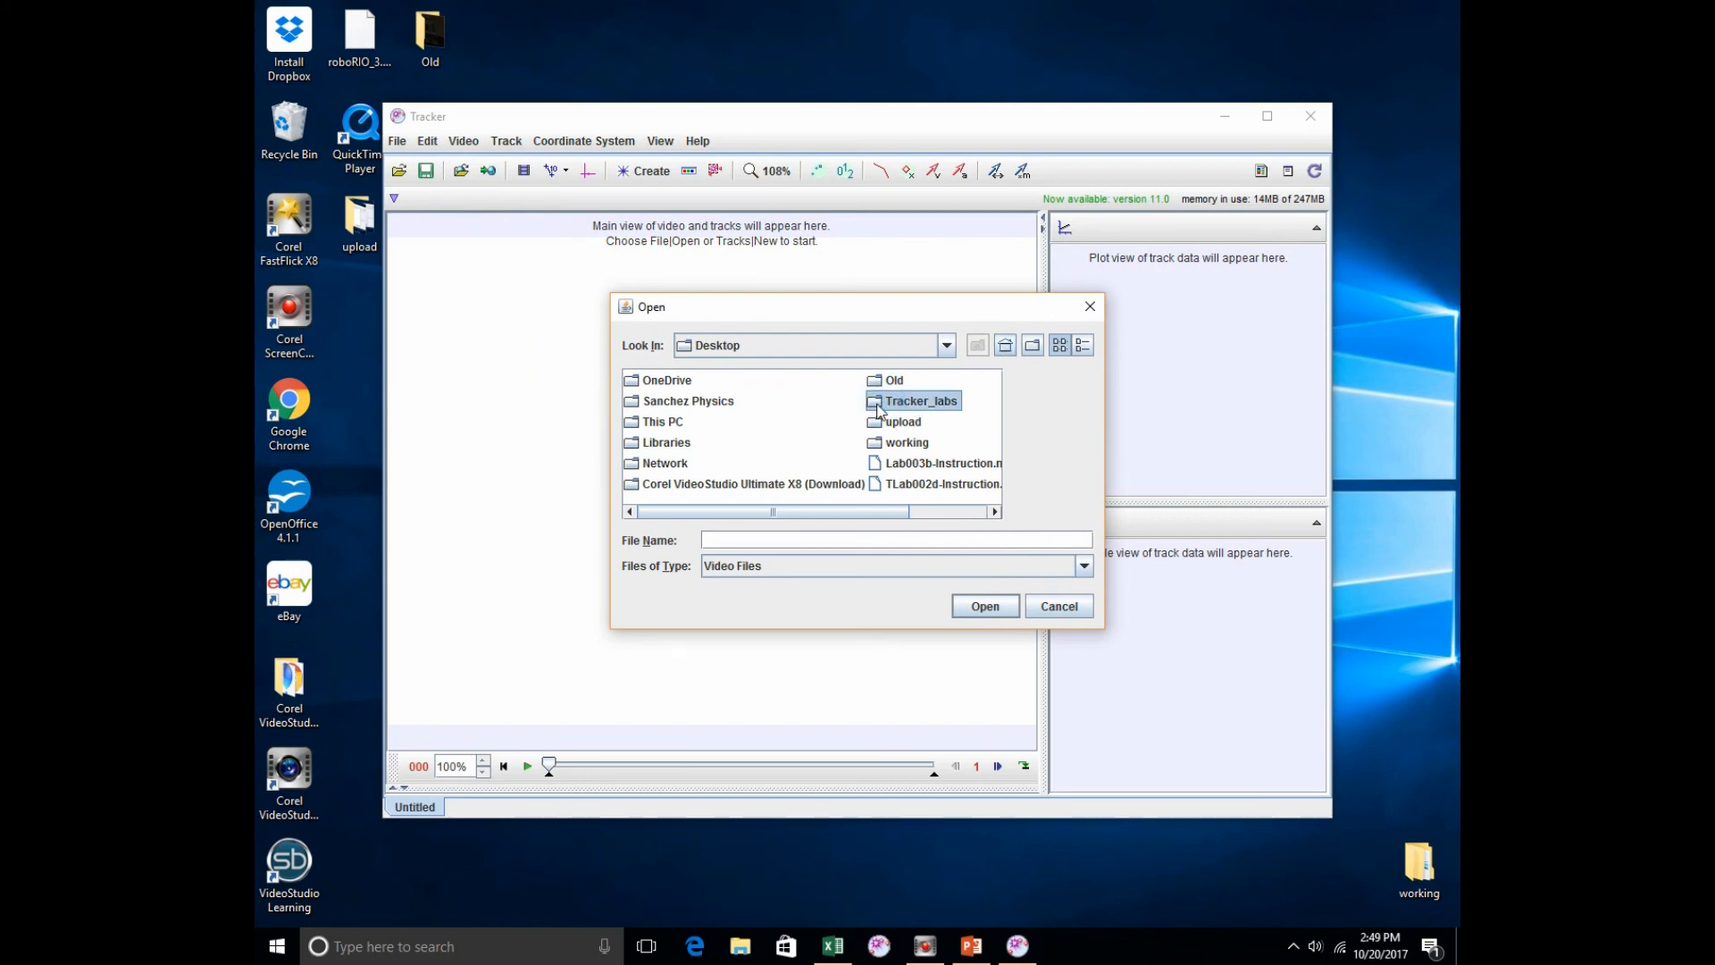
{"action": "left_click", "coordinate": [879, 404]}
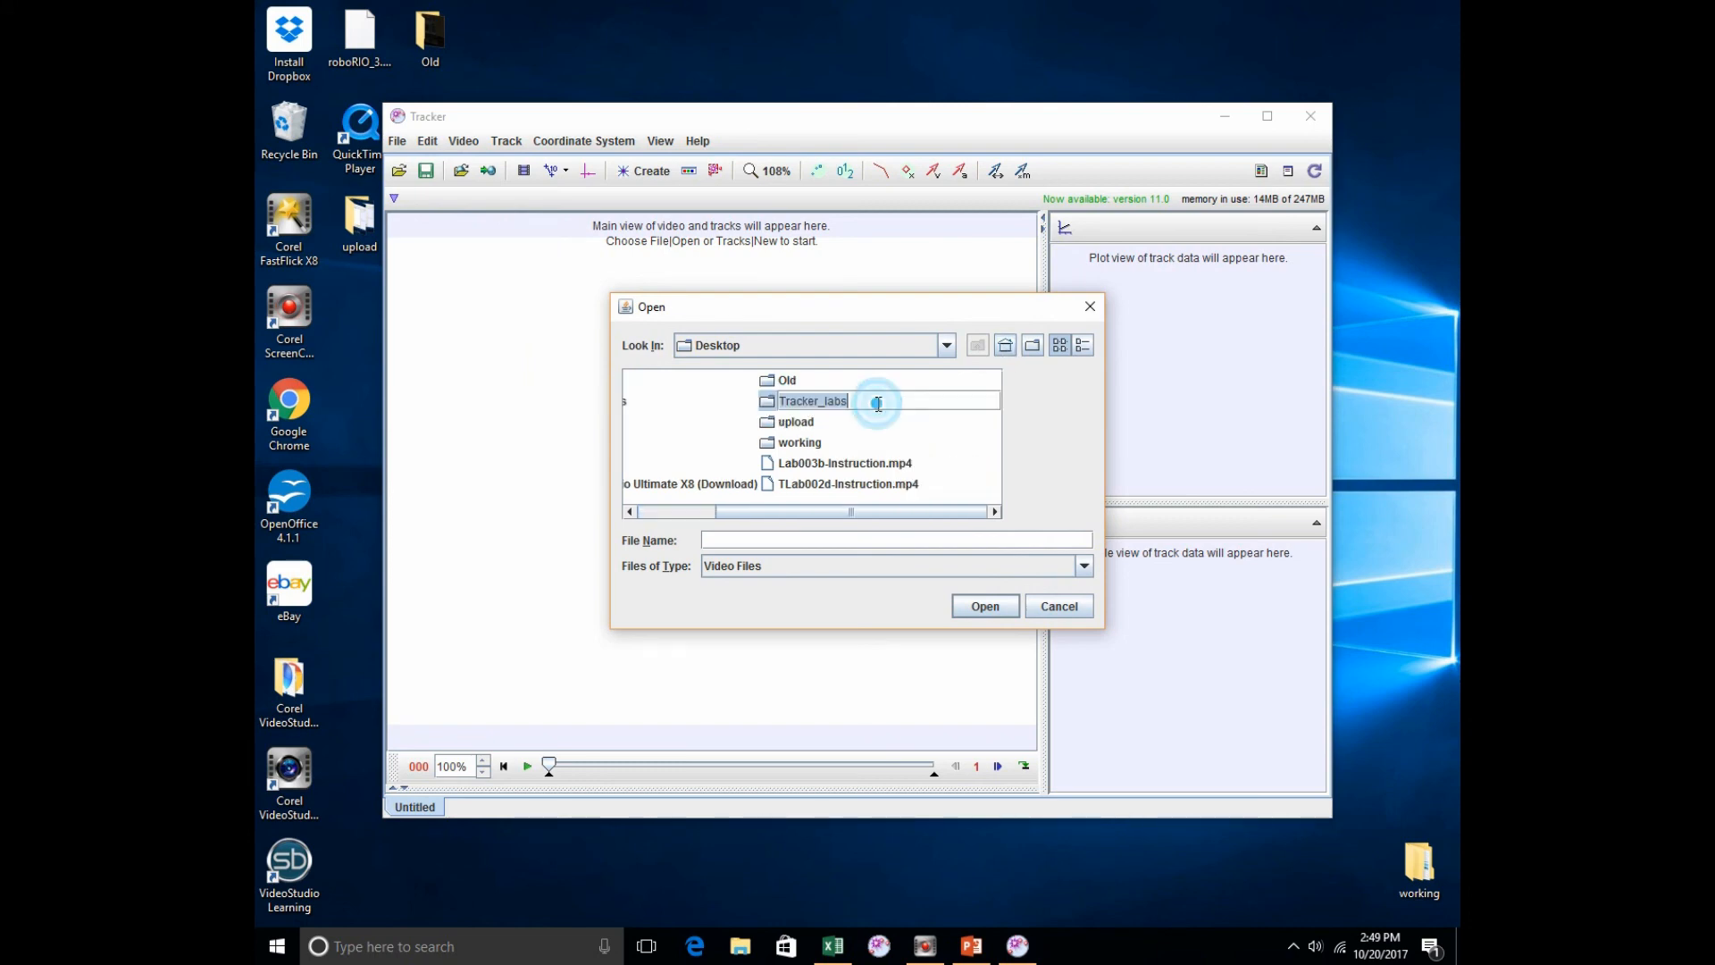
{"action": "left_click", "coordinate": [774, 409]}
{"action": "double_click", "coordinate": [774, 409]}
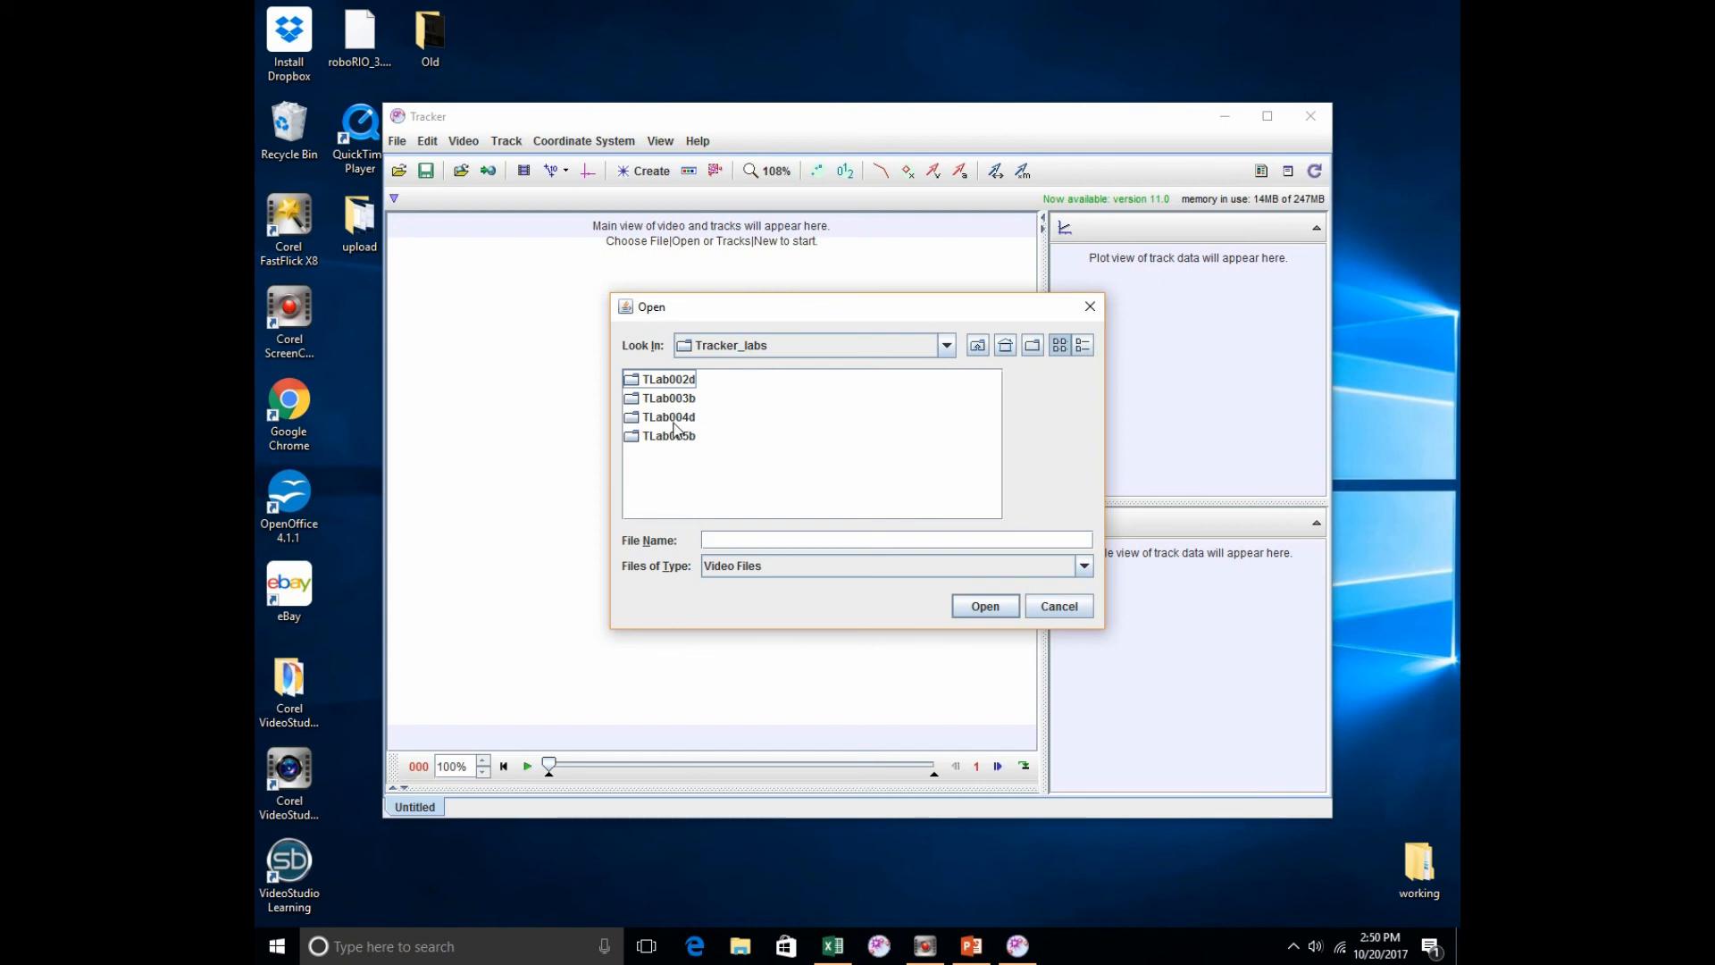
{"action": "left_click", "coordinate": [633, 420]}
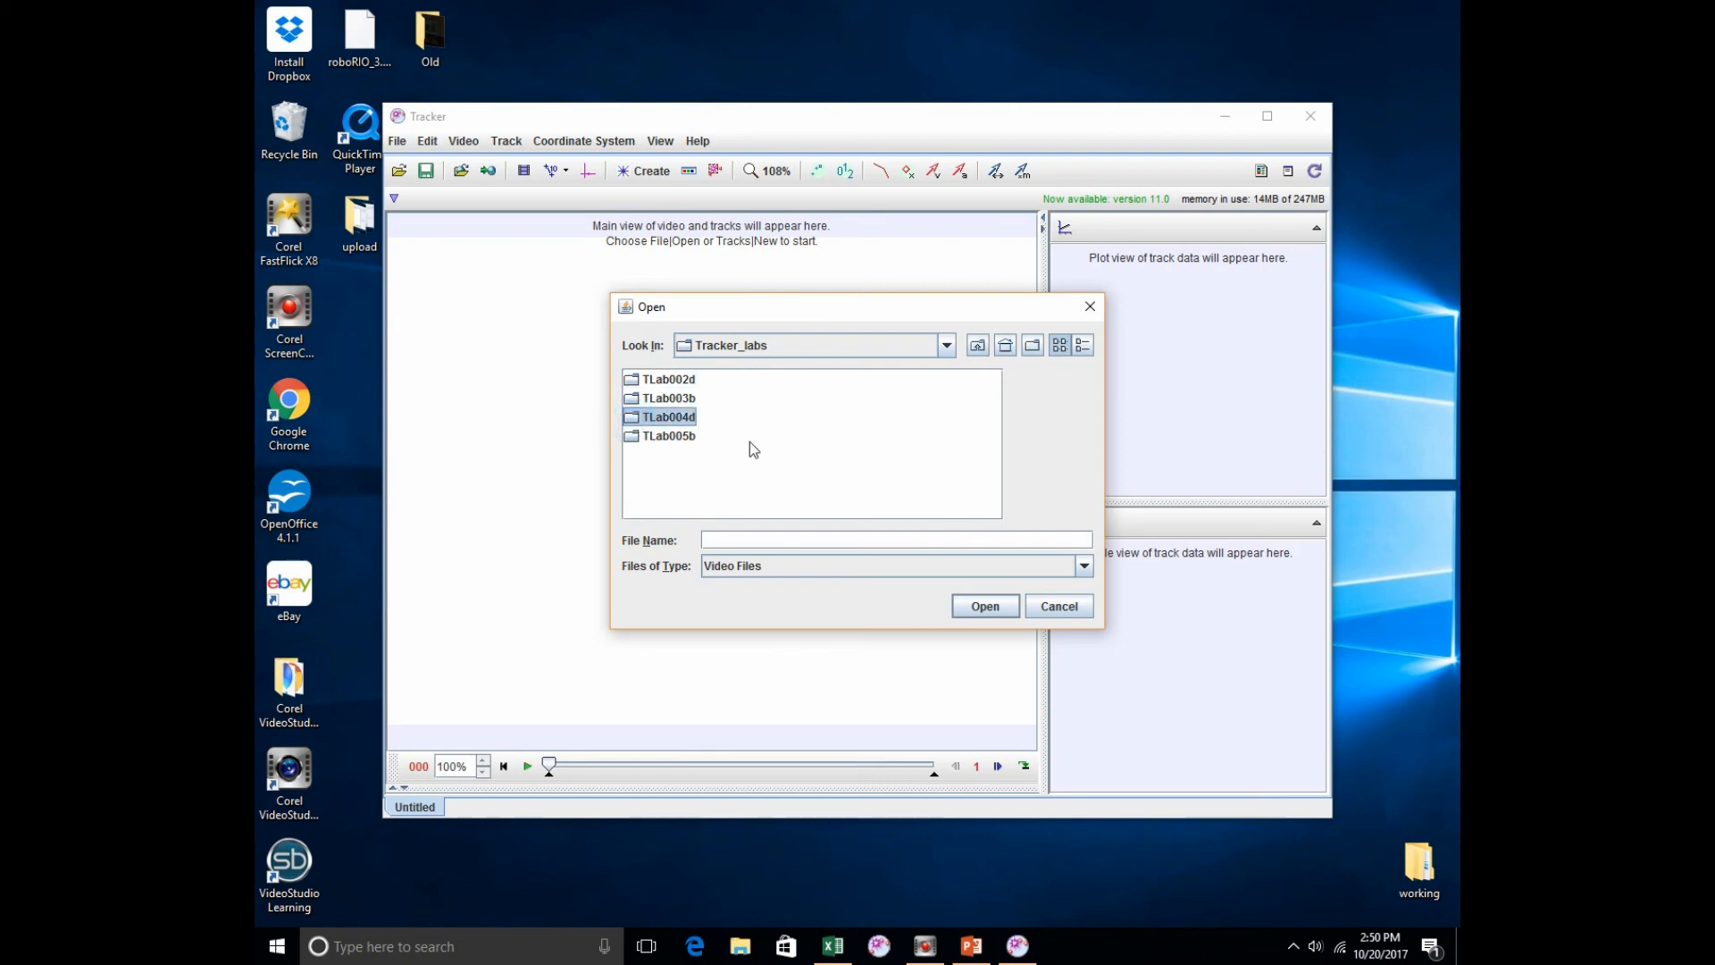
{"action": "double_click", "coordinate": [632, 419]}
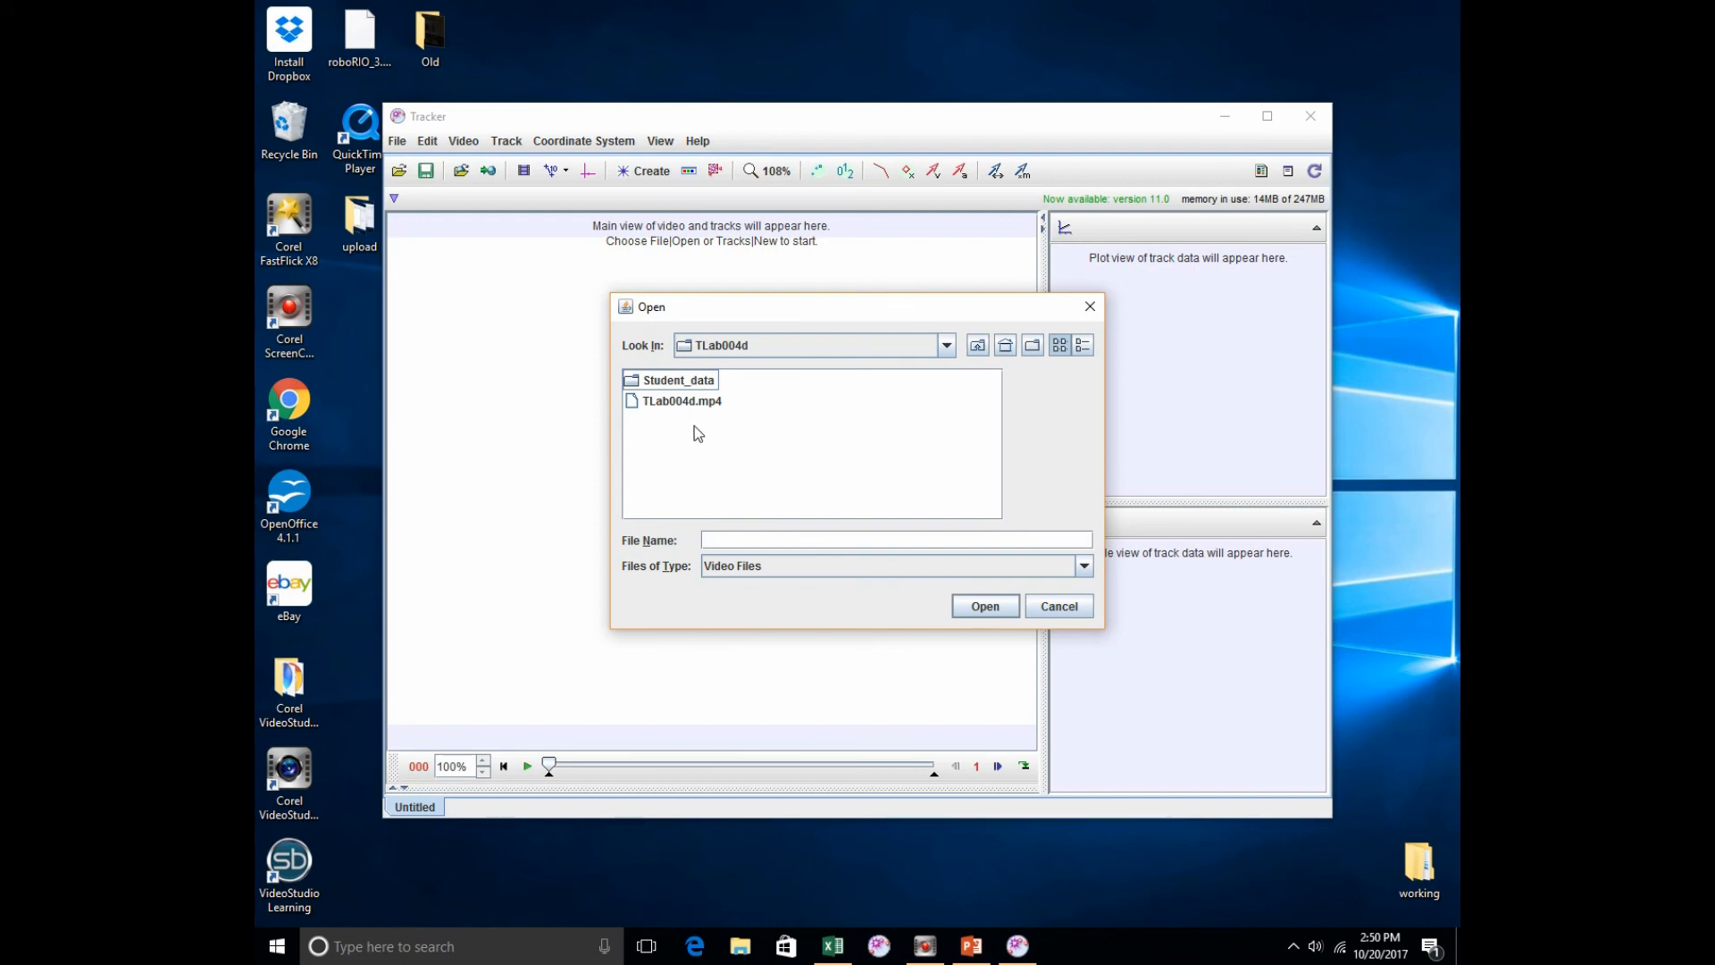
{"action": "double_click", "coordinate": [665, 402]}
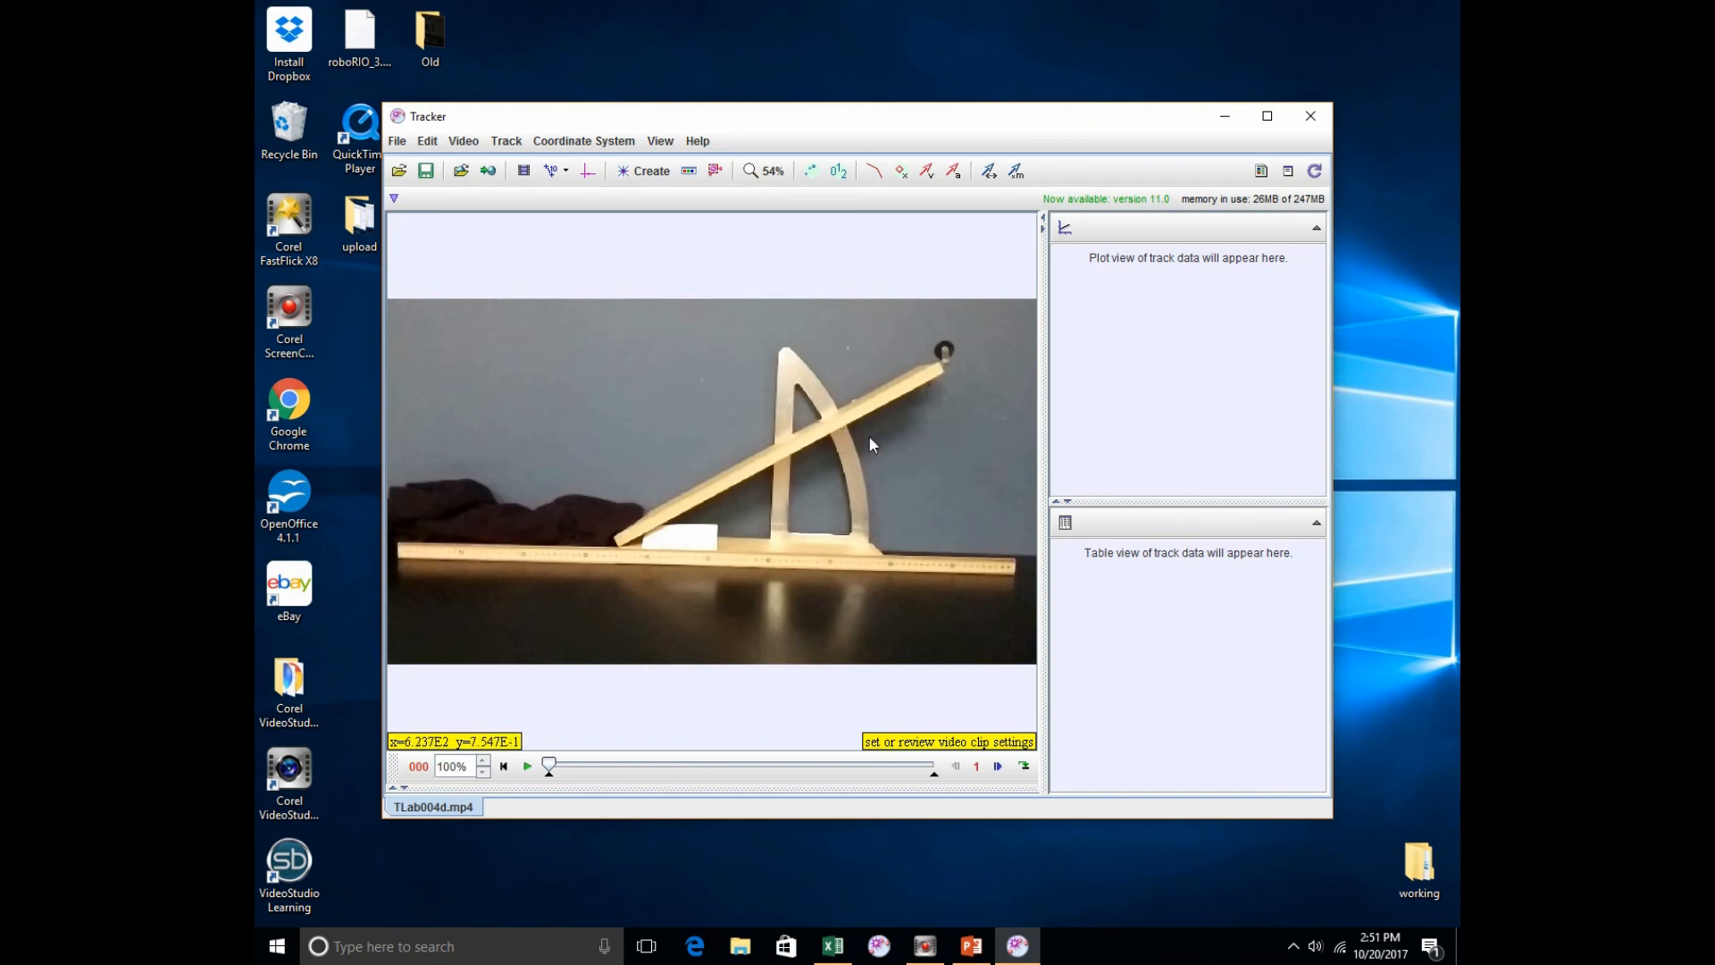
Step: Scrub through the video to locate the cart's run down the inclined ramp
{"action": "left_click", "coordinate": [552, 766]}
{"action": "left_click_drag", "start_coordinate": [561, 772], "coordinate": [751, 764]}
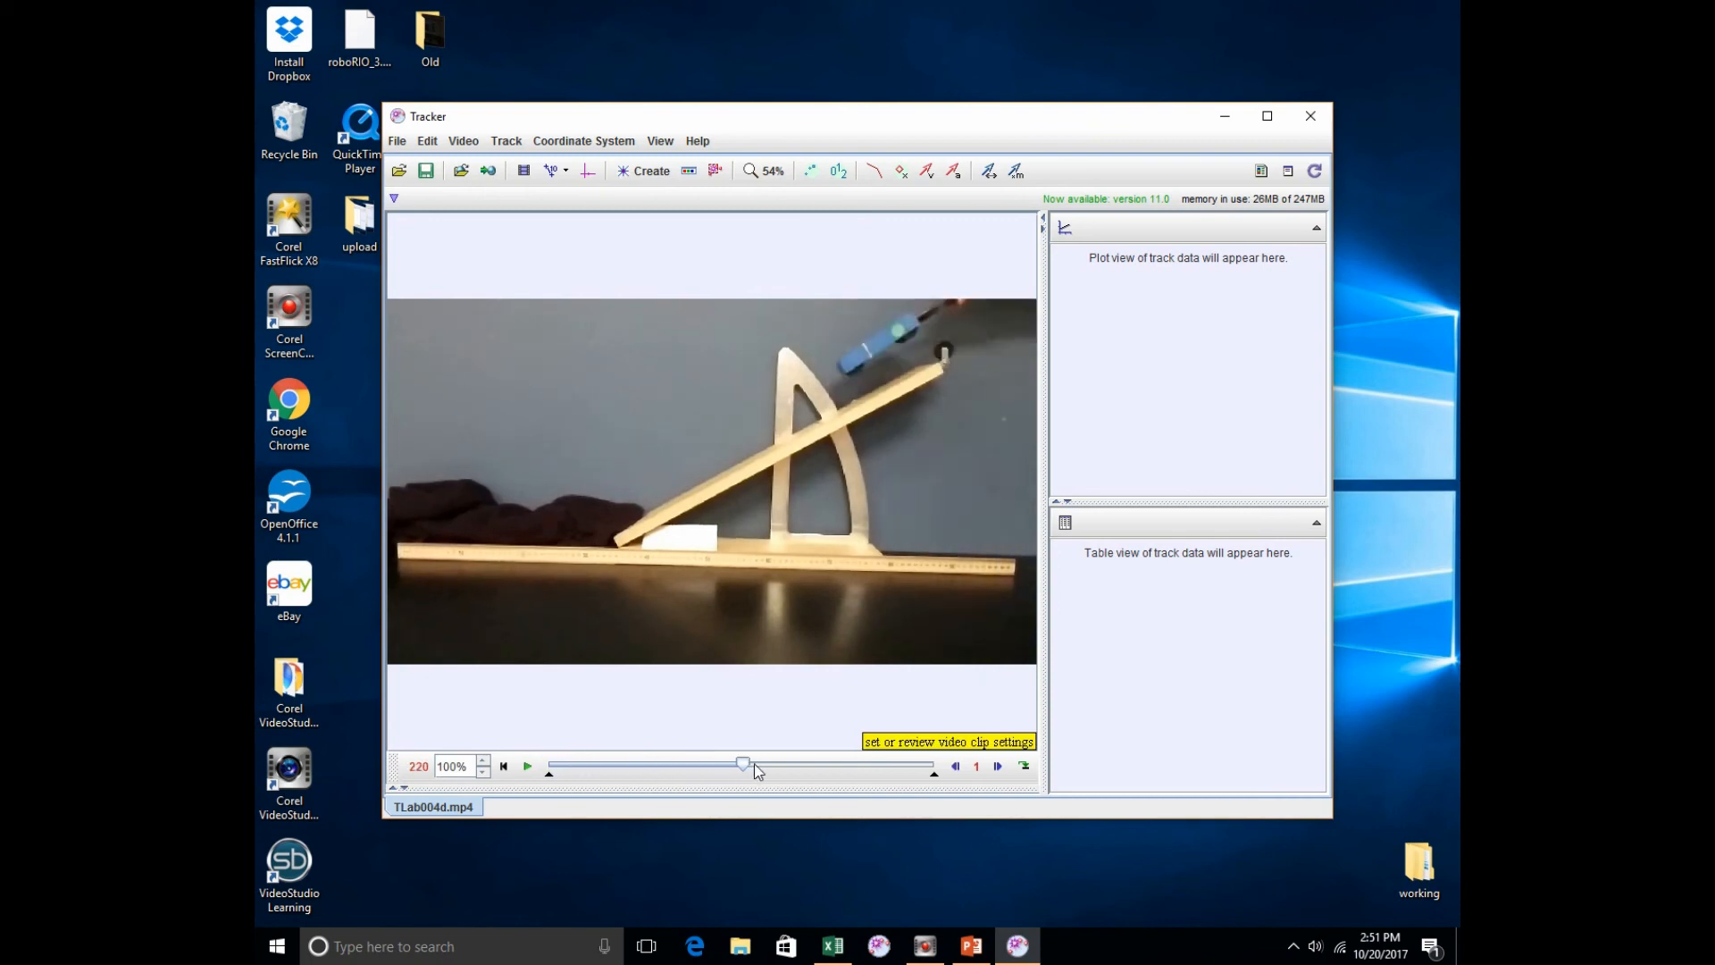
{"action": "left_click_drag", "start_coordinate": [778, 765], "coordinate": [796, 764]}
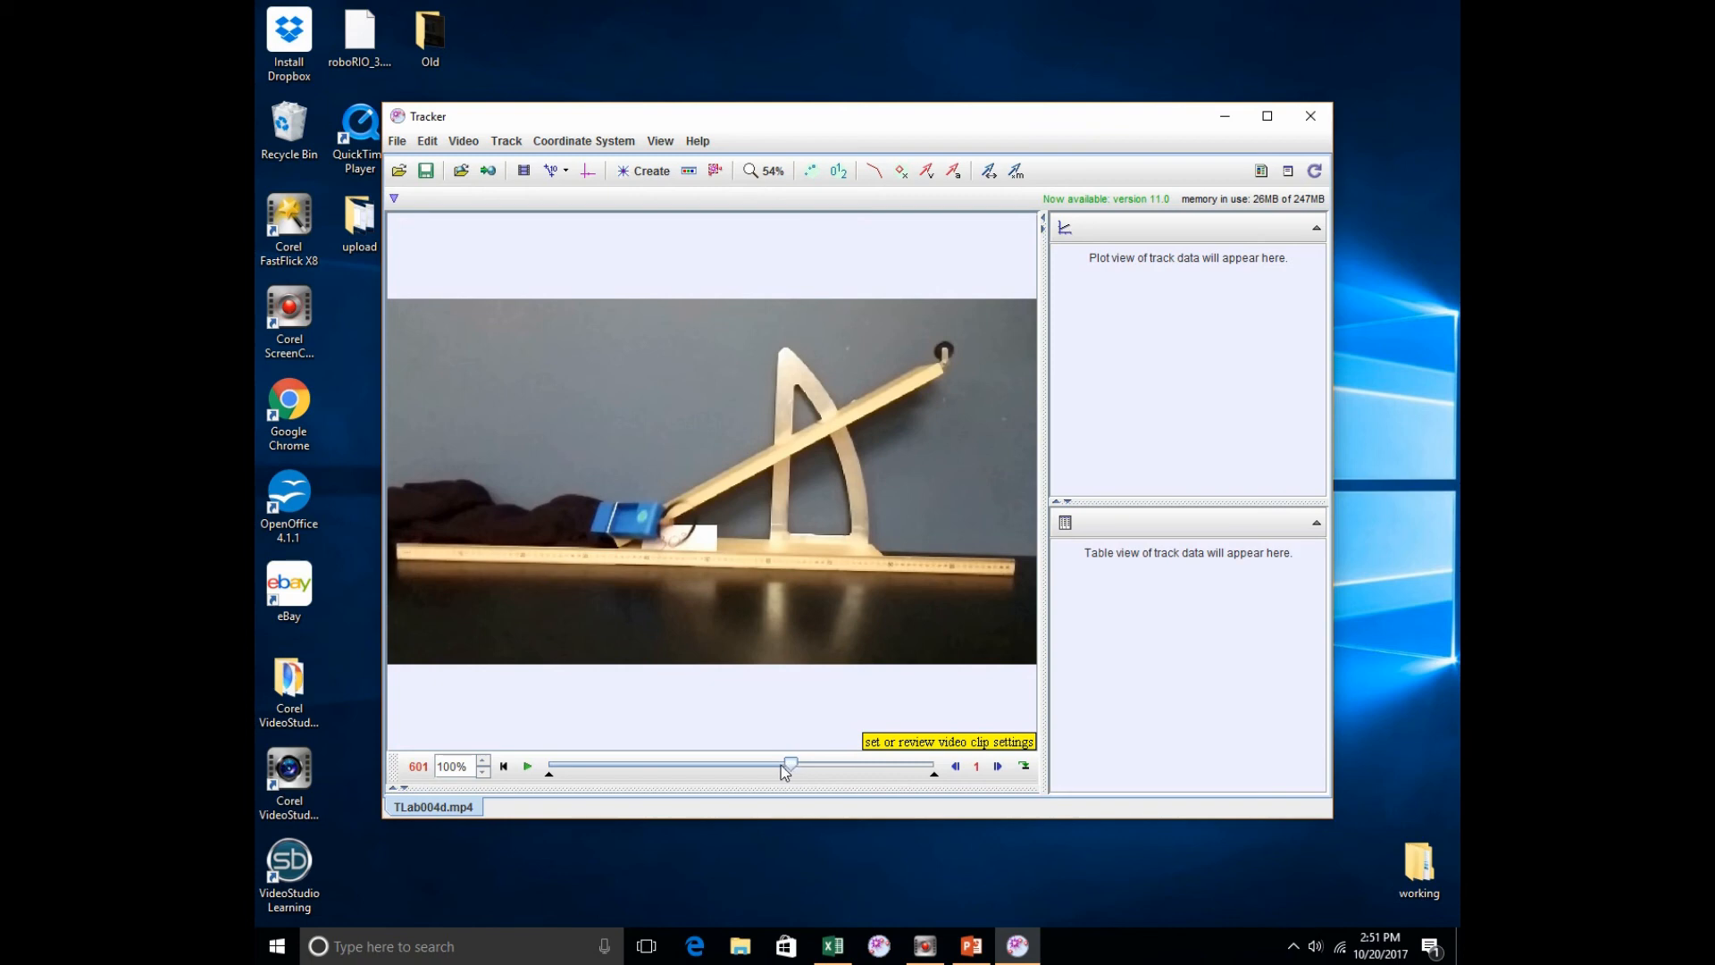
{"action": "left_click", "coordinate": [781, 770]}
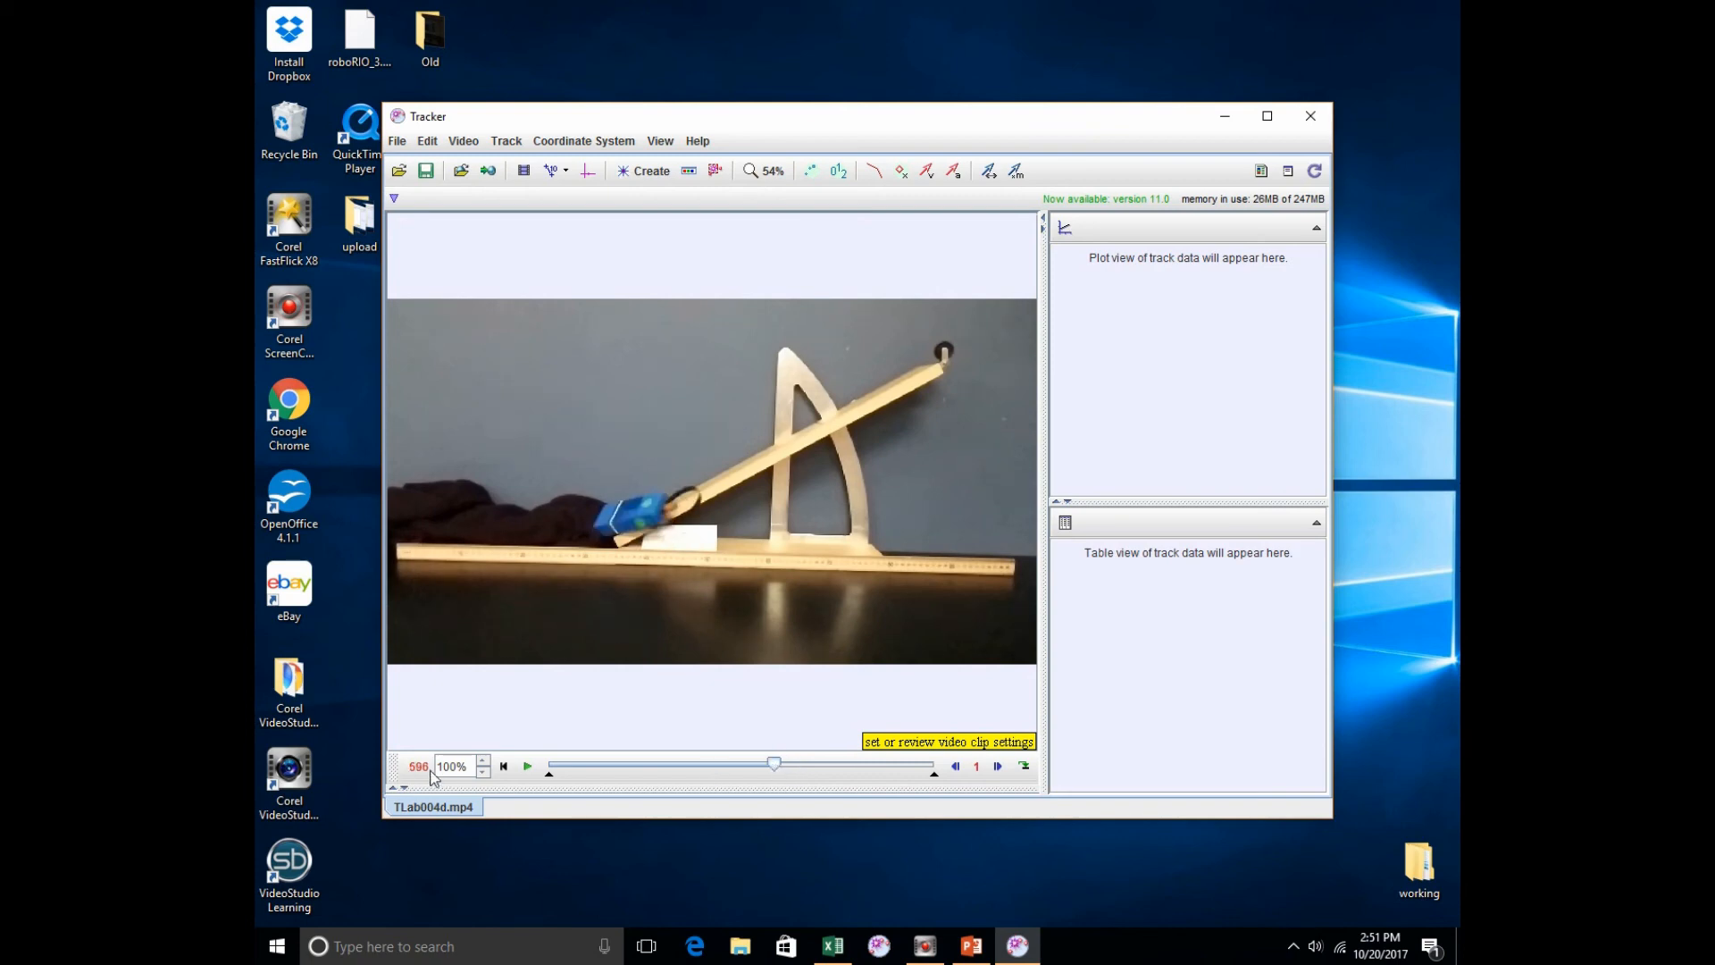
Step: Step the video back frame by frame to frame 530 to find where the hand releases the cart
{"action": "left_click", "coordinate": [955, 766]}
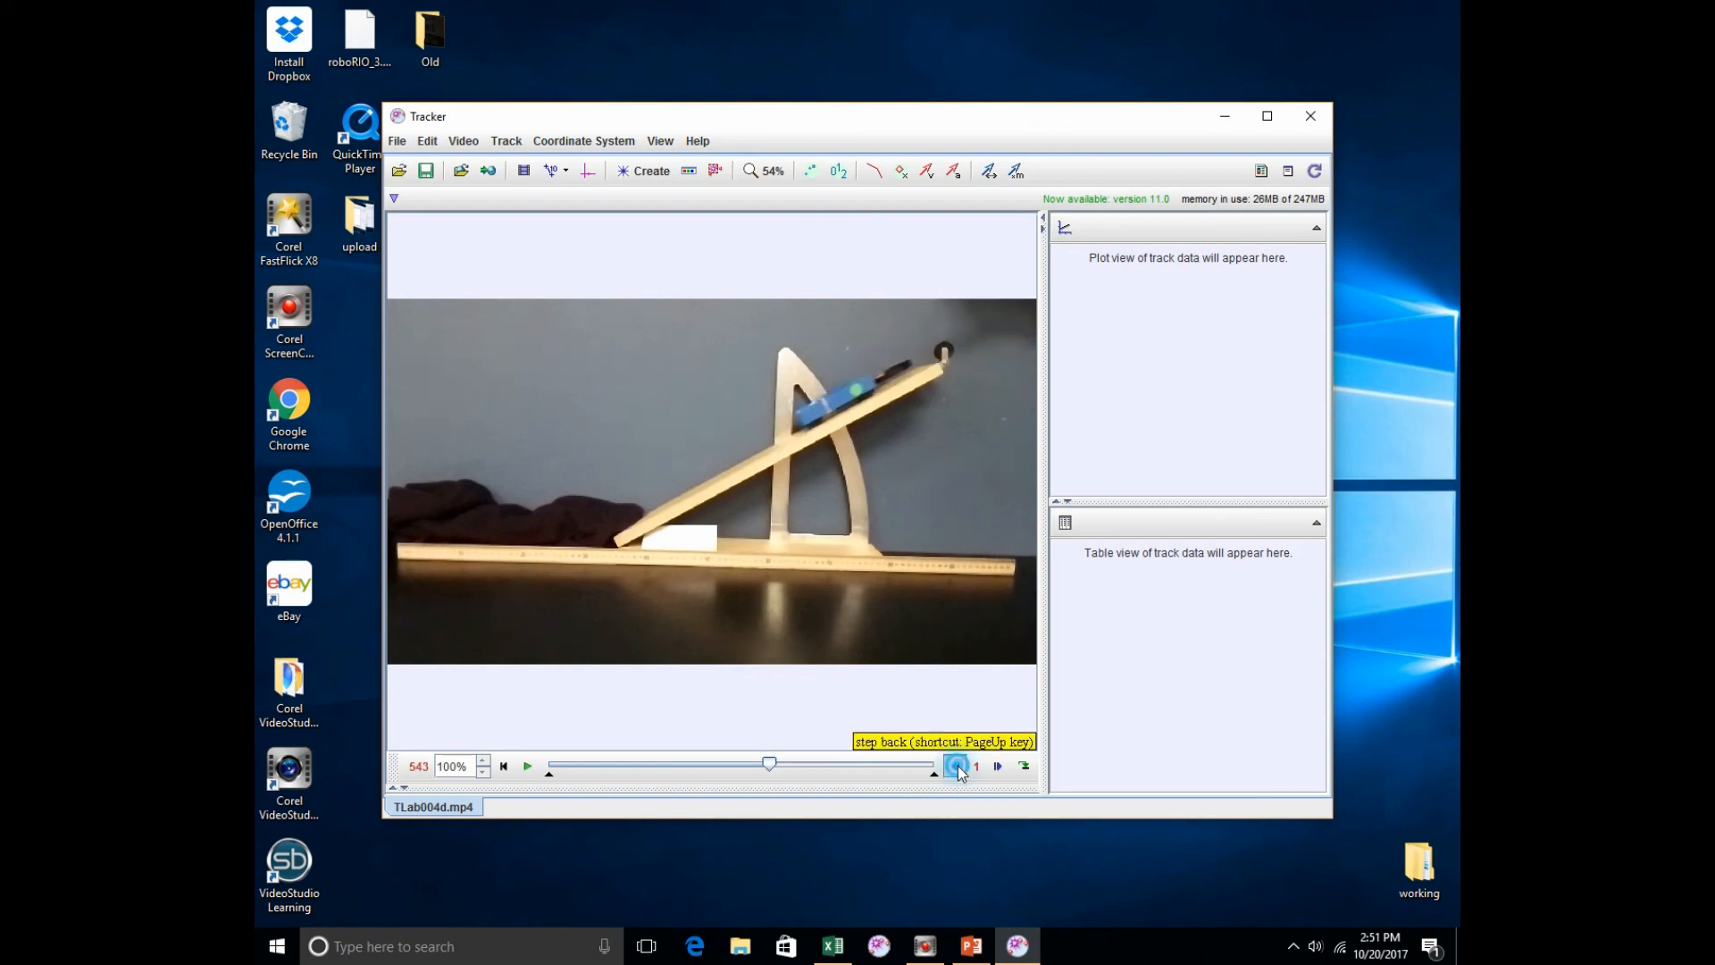
{"action": "left_click", "coordinate": [955, 766]}
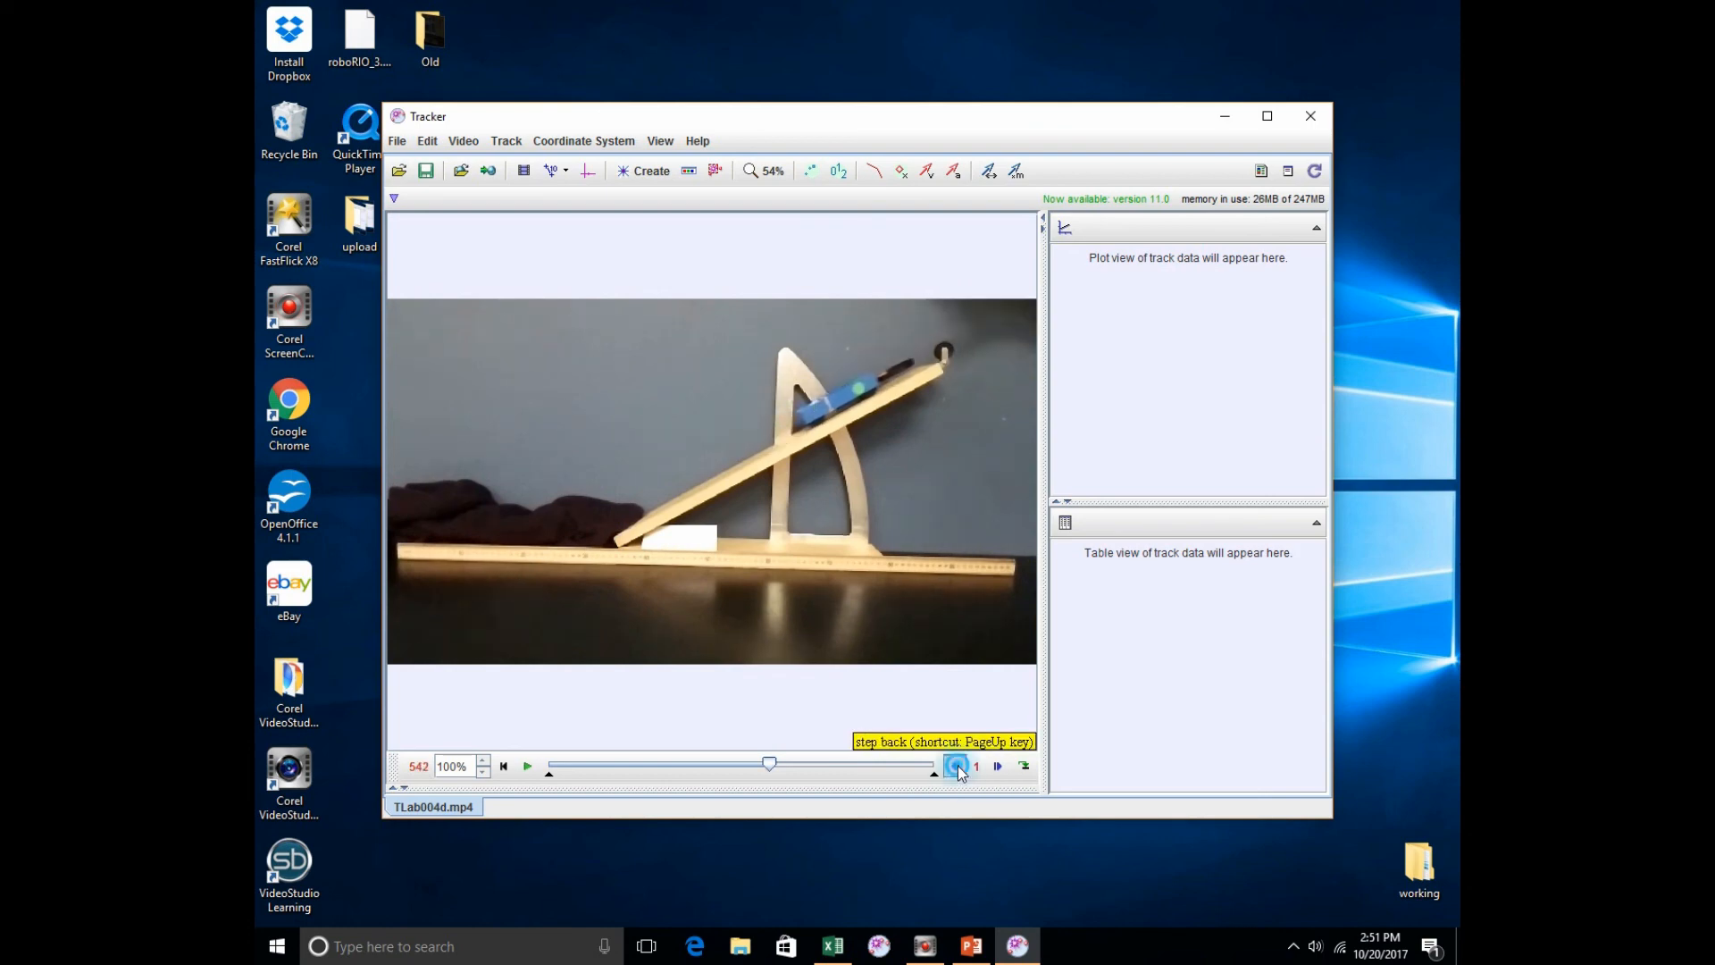
{"action": "left_click", "coordinate": [955, 766]}
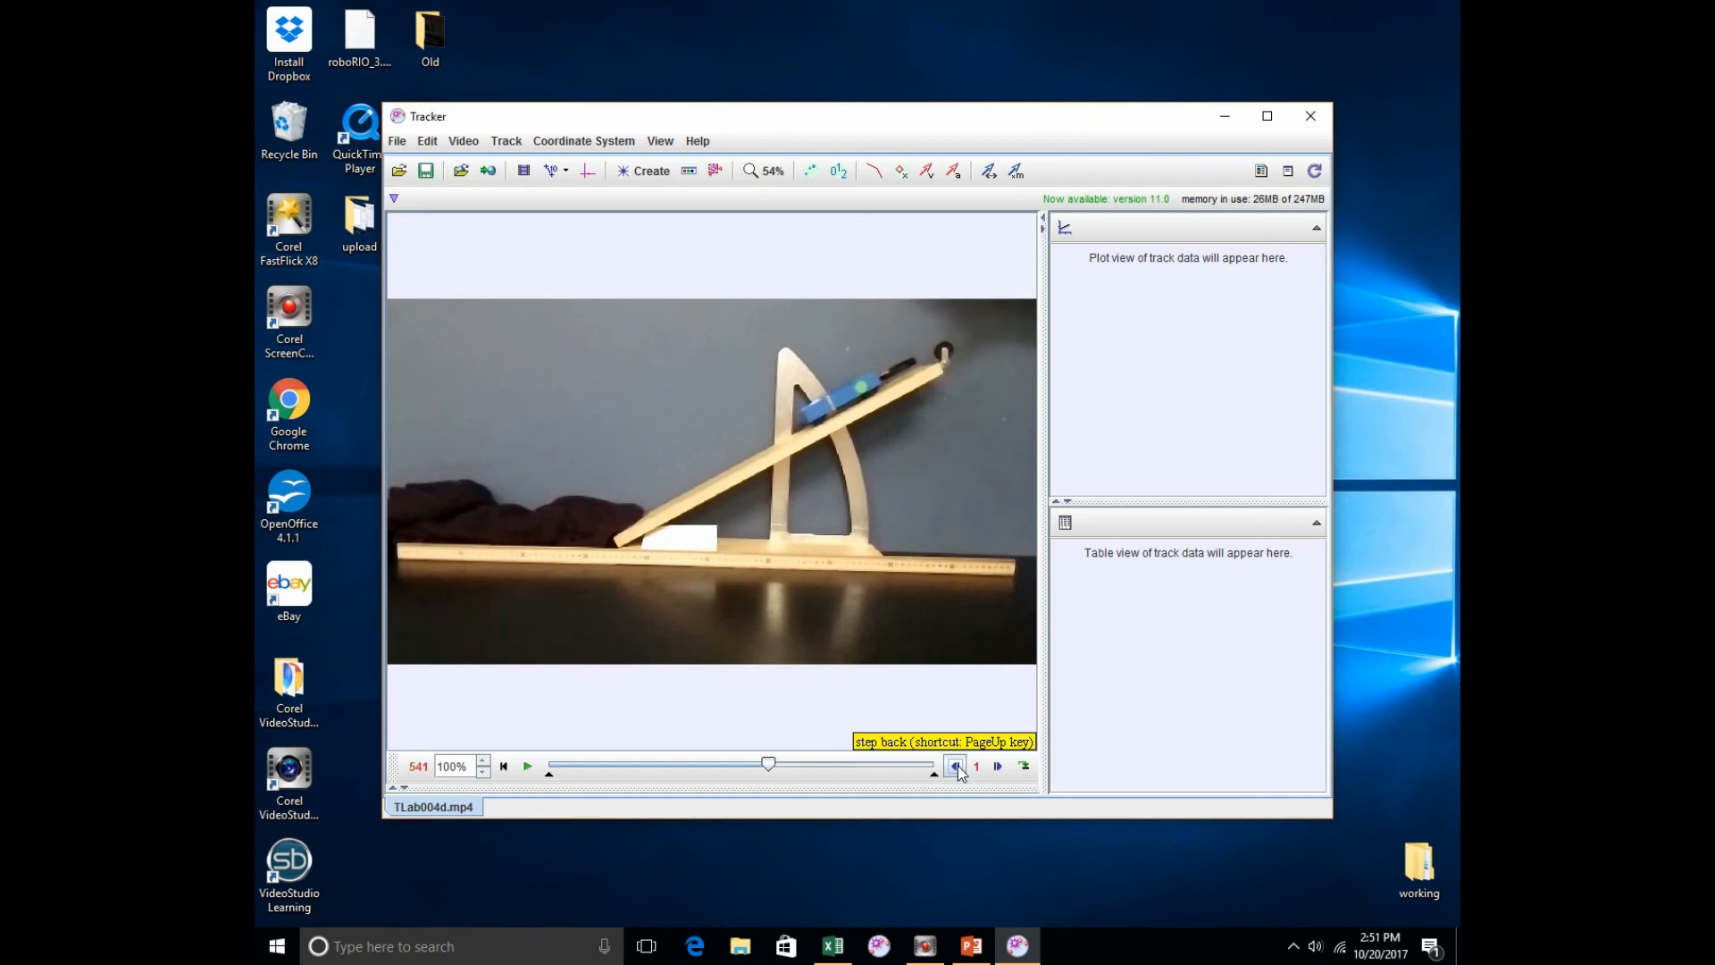
{"action": "left_click", "coordinate": [955, 766]}
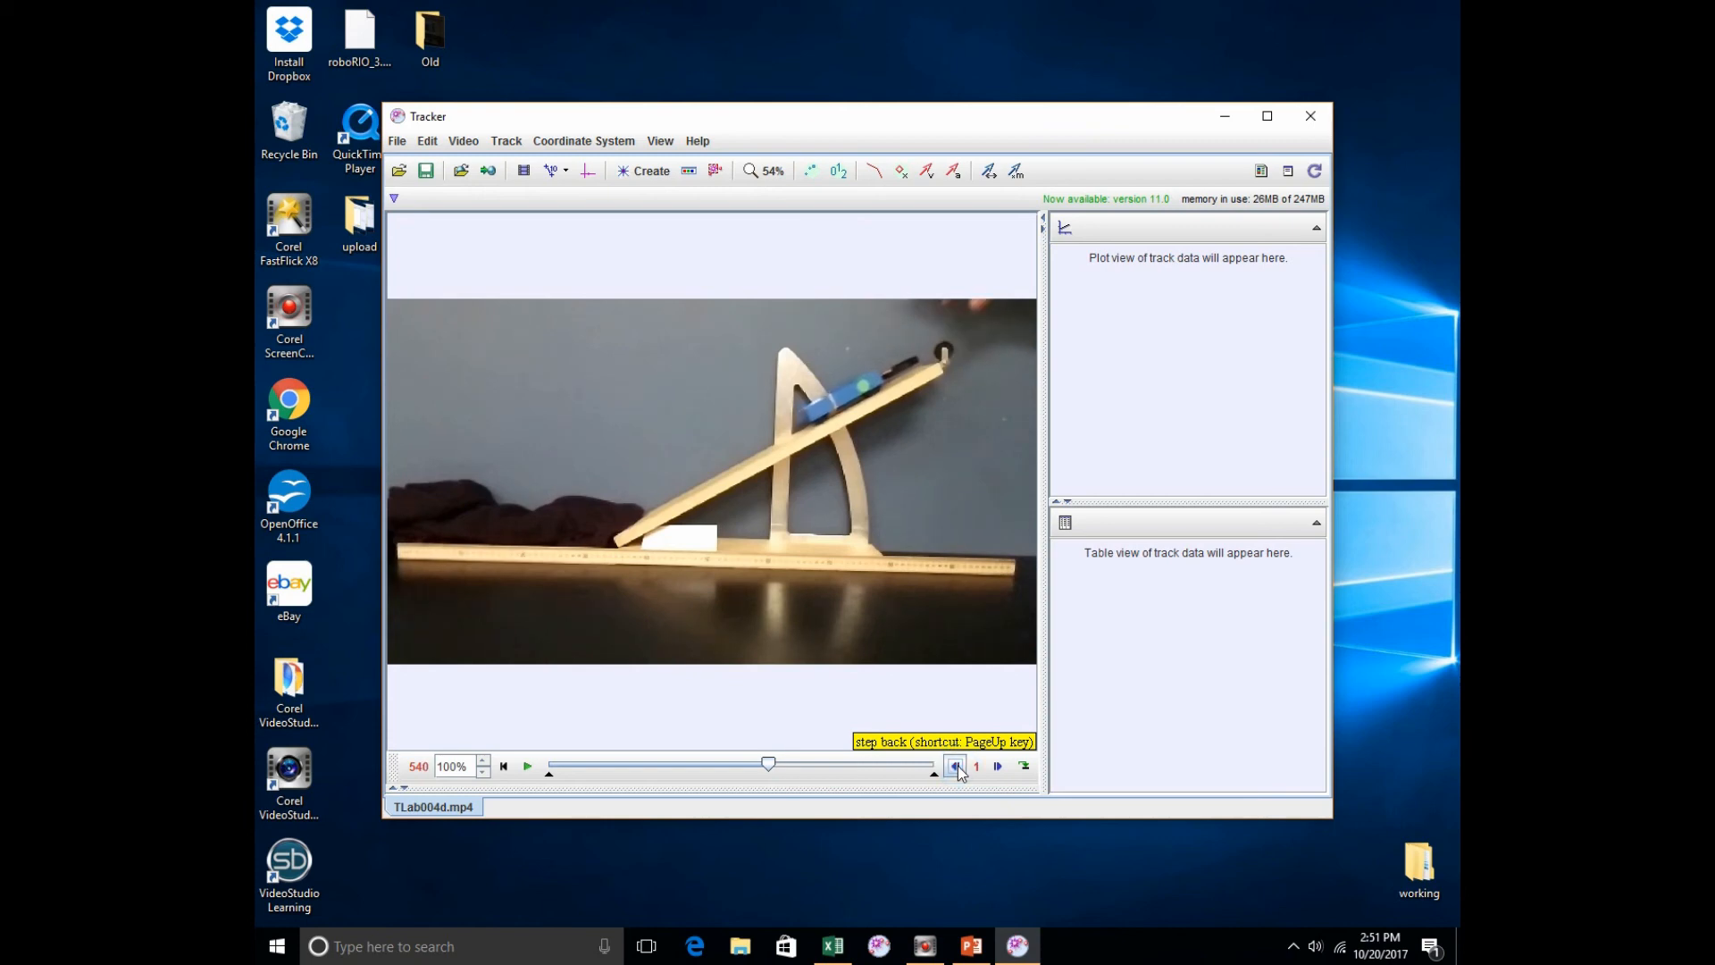
{"action": "left_click", "coordinate": [955, 766]}
{"action": "left_click", "coordinate": [954, 766]}
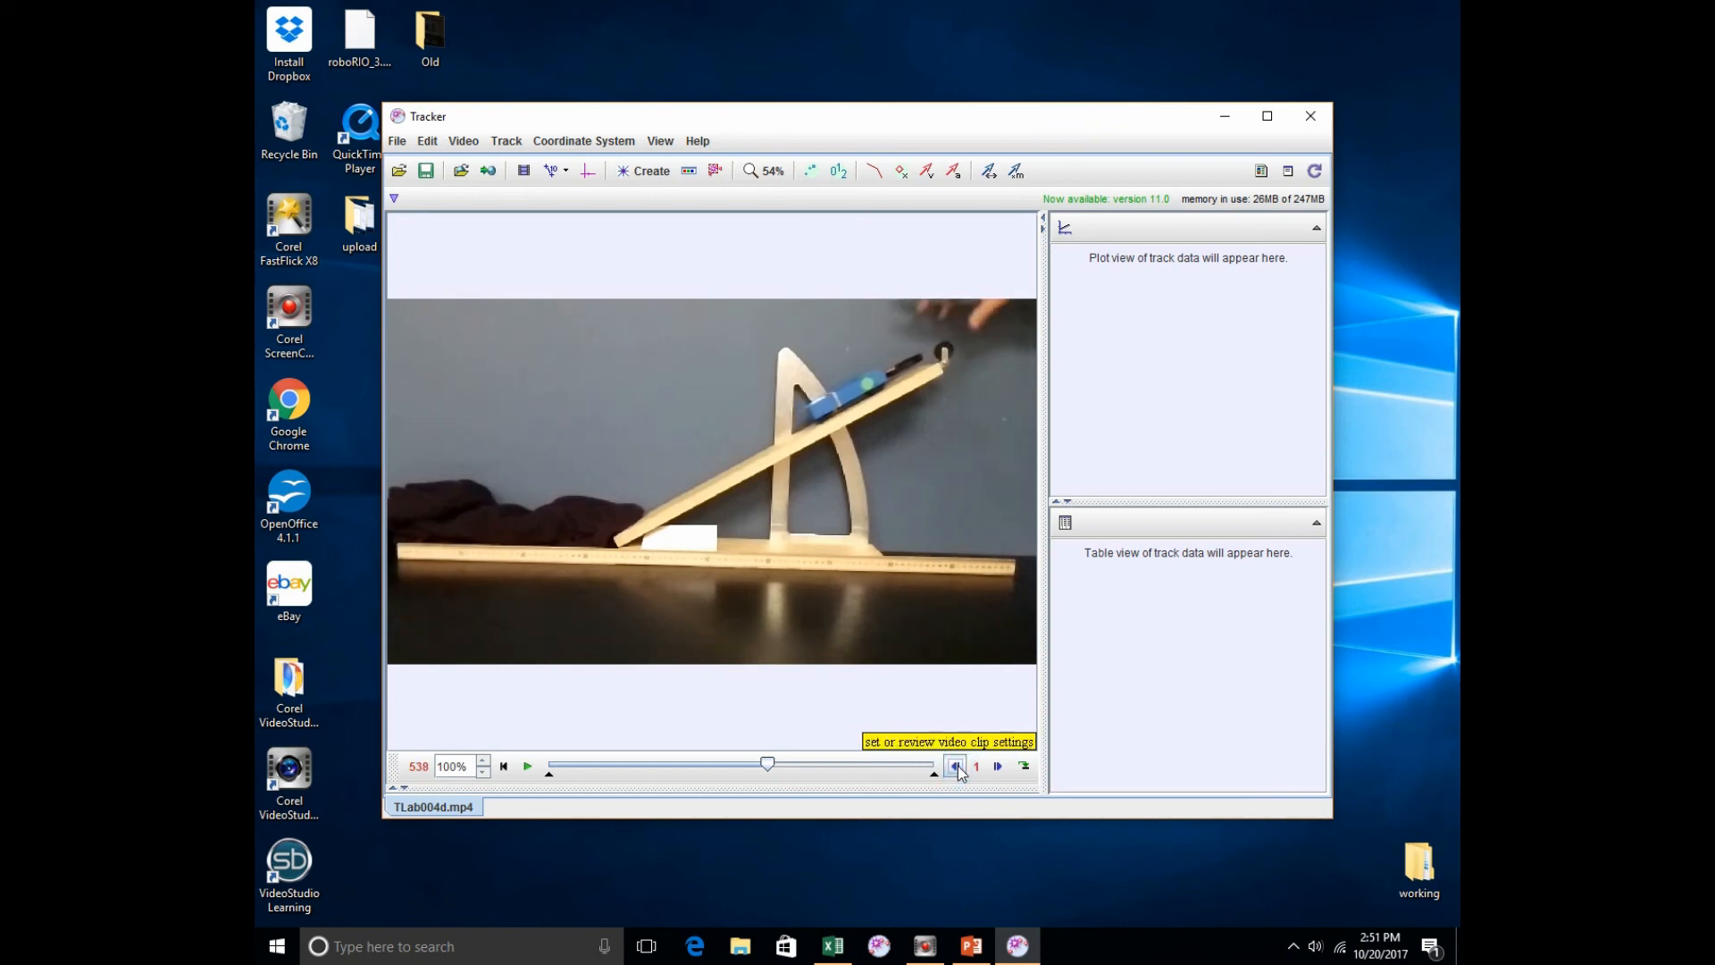
{"action": "left_click", "coordinate": [955, 766]}
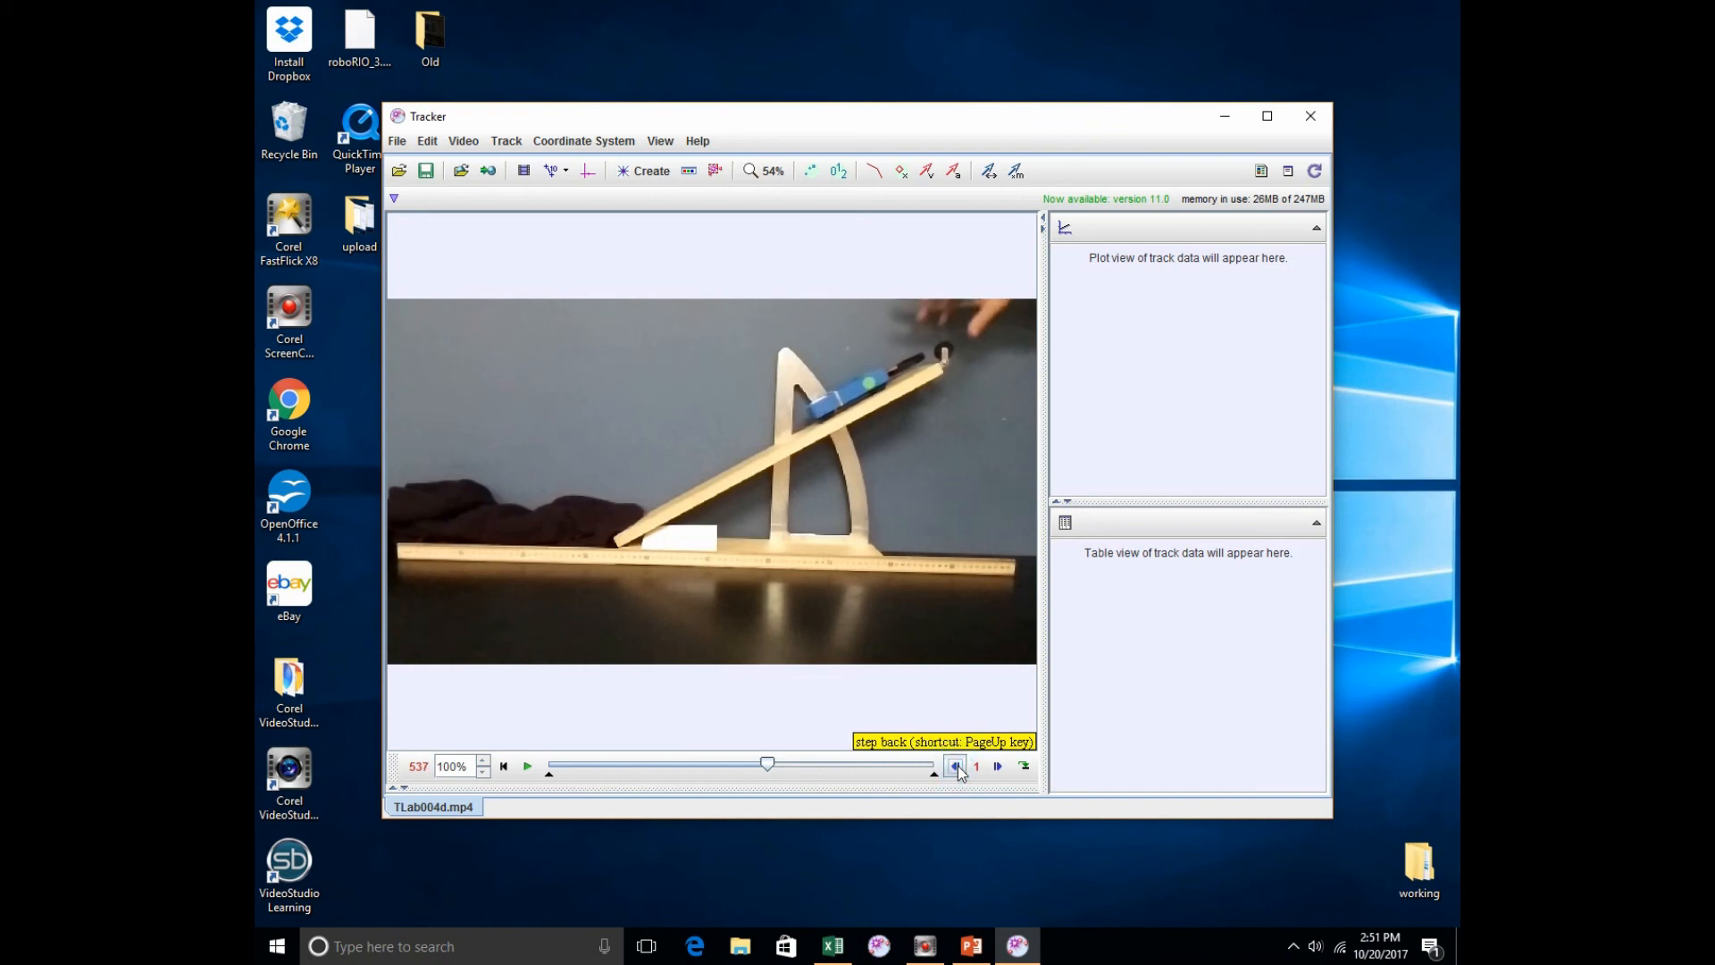
{"action": "left_click", "coordinate": [957, 767]}
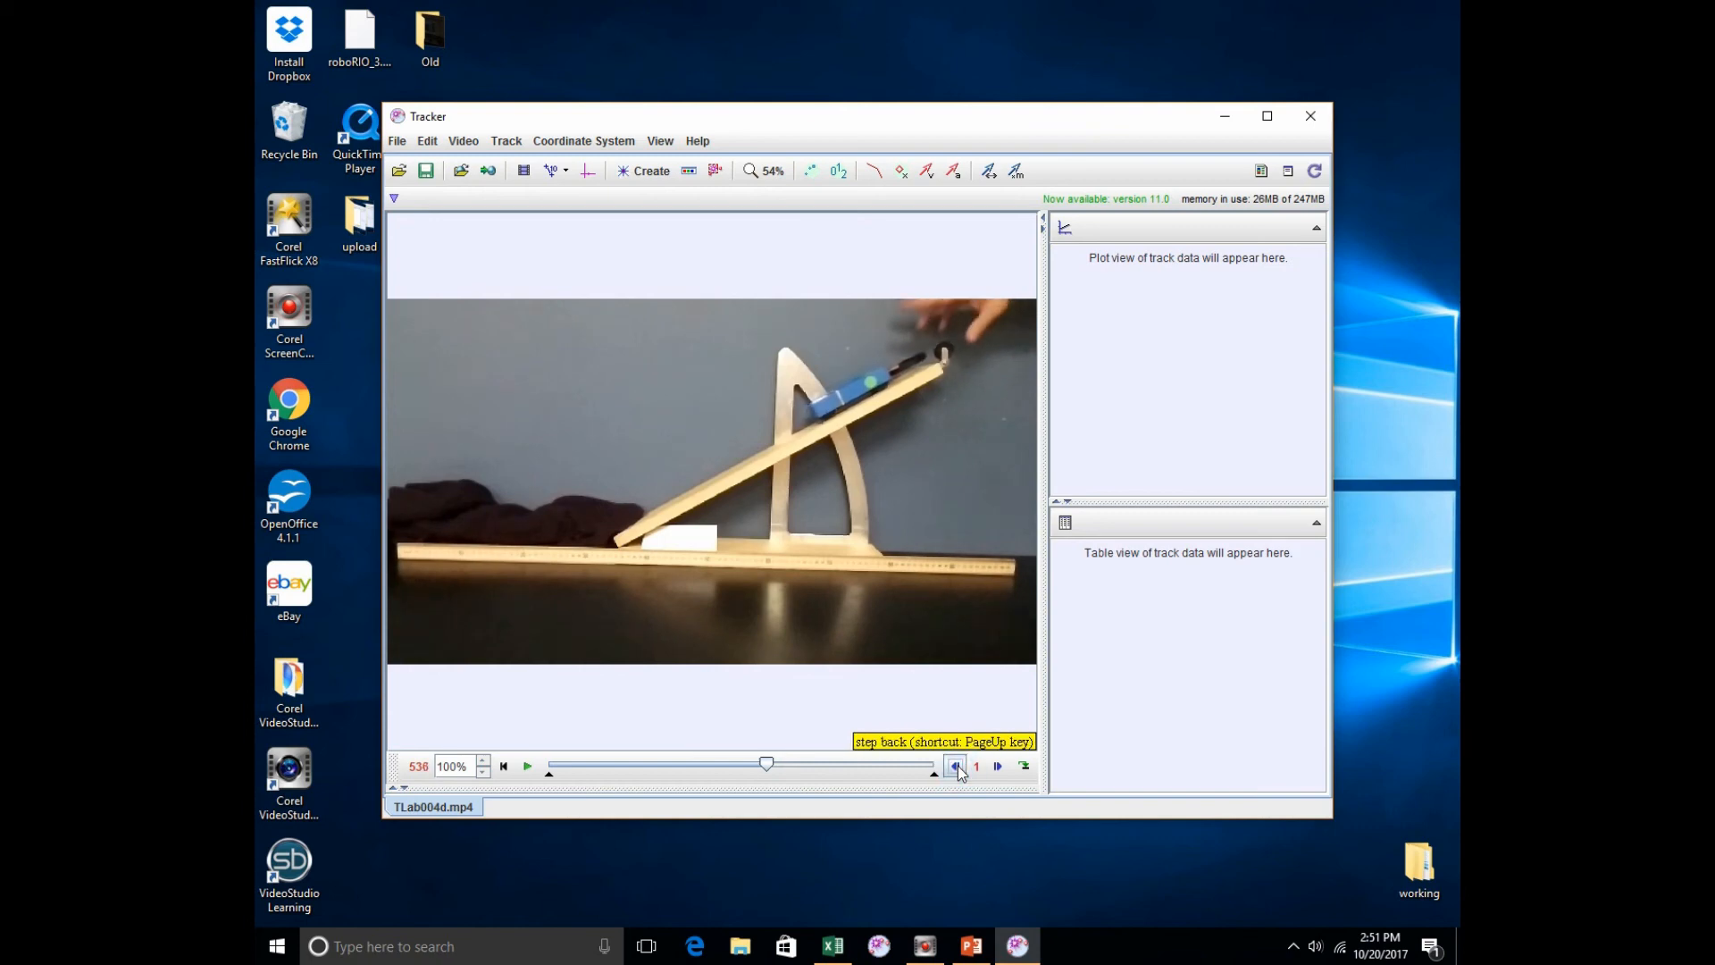
{"action": "left_click", "coordinate": [956, 766]}
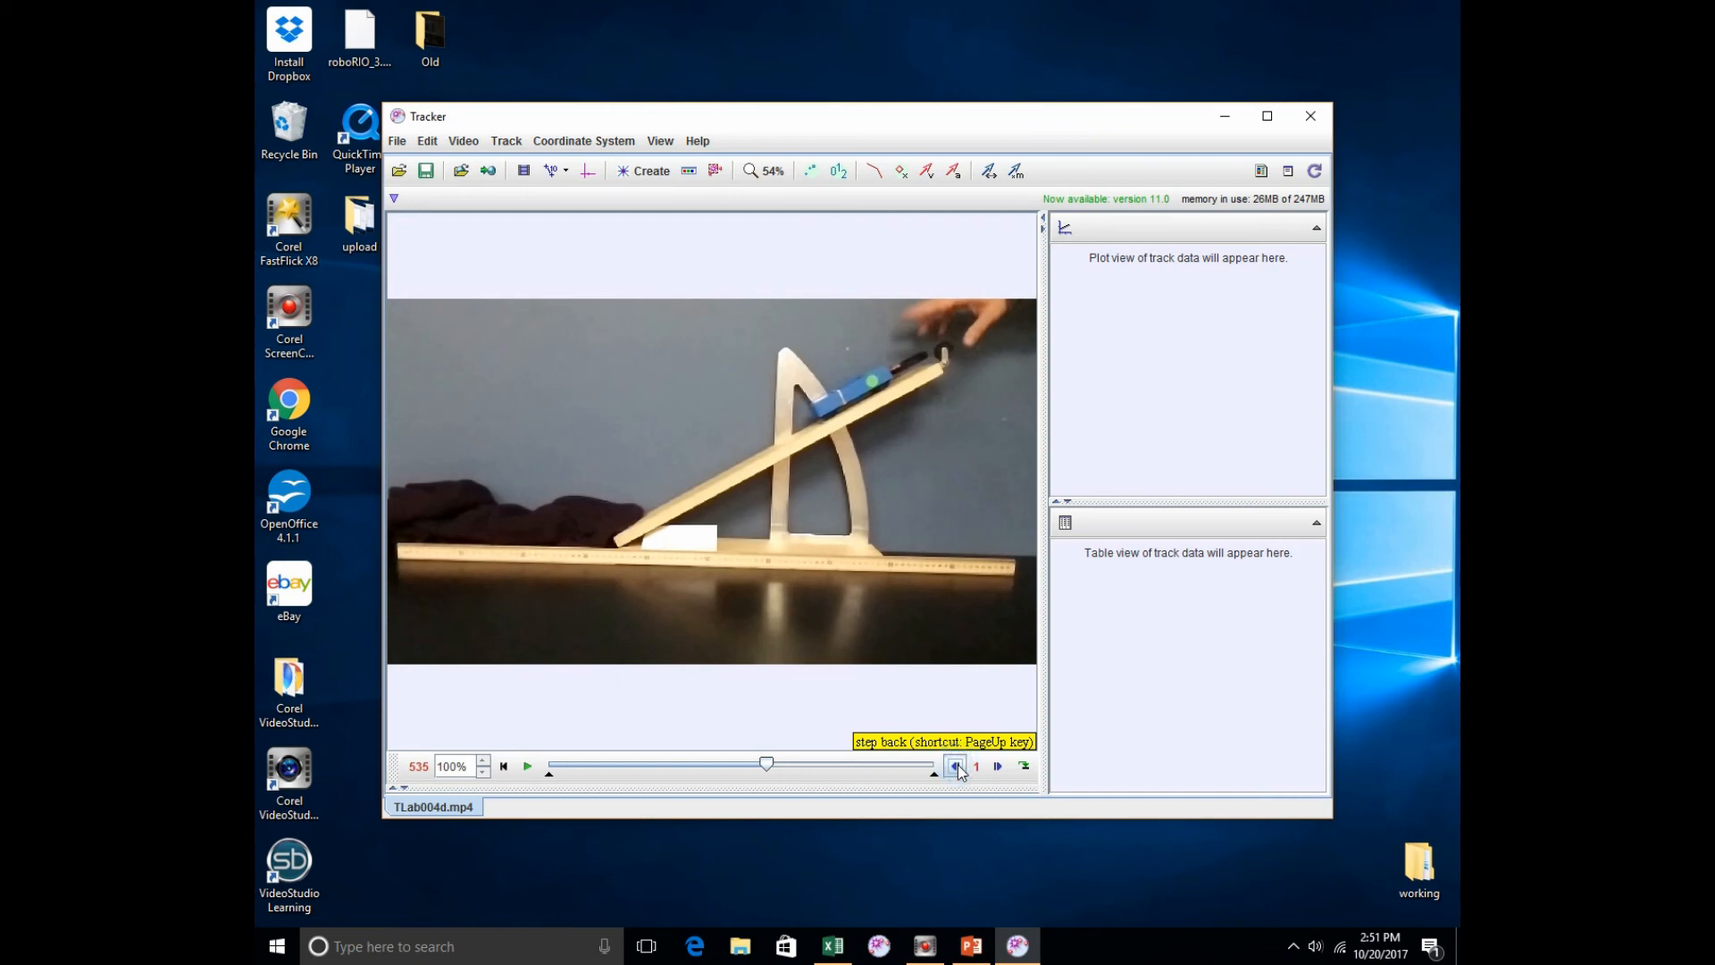
{"action": "left_click", "coordinate": [956, 767]}
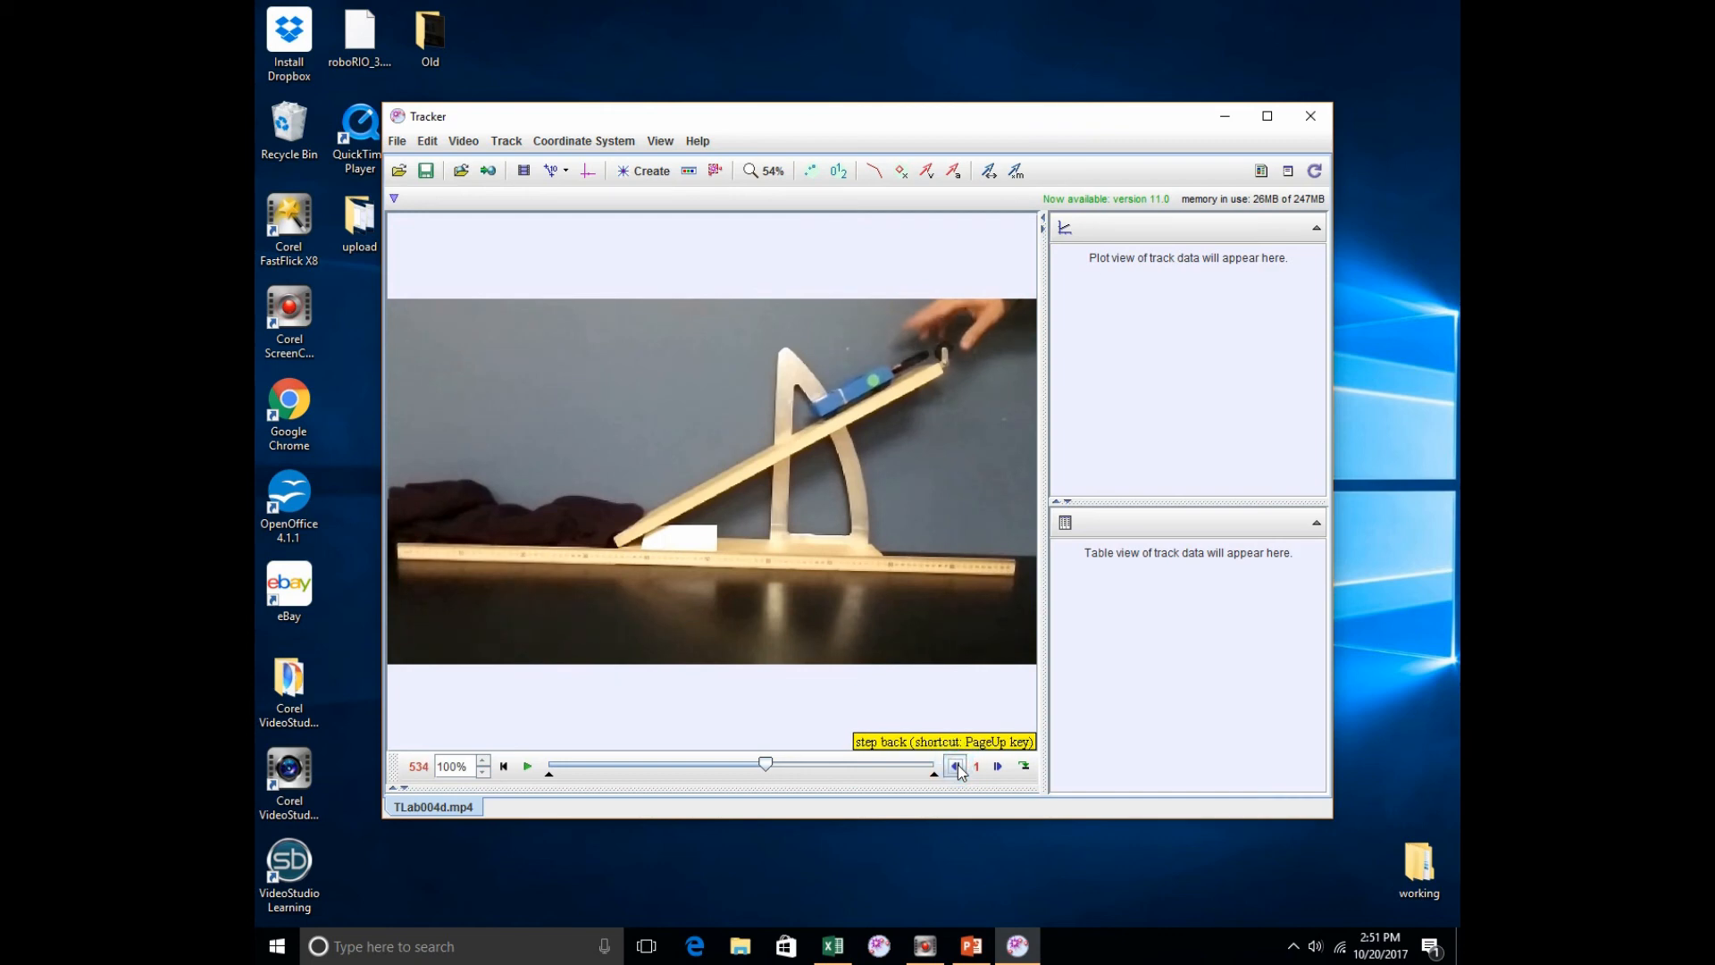
{"action": "left_click", "coordinate": [955, 767]}
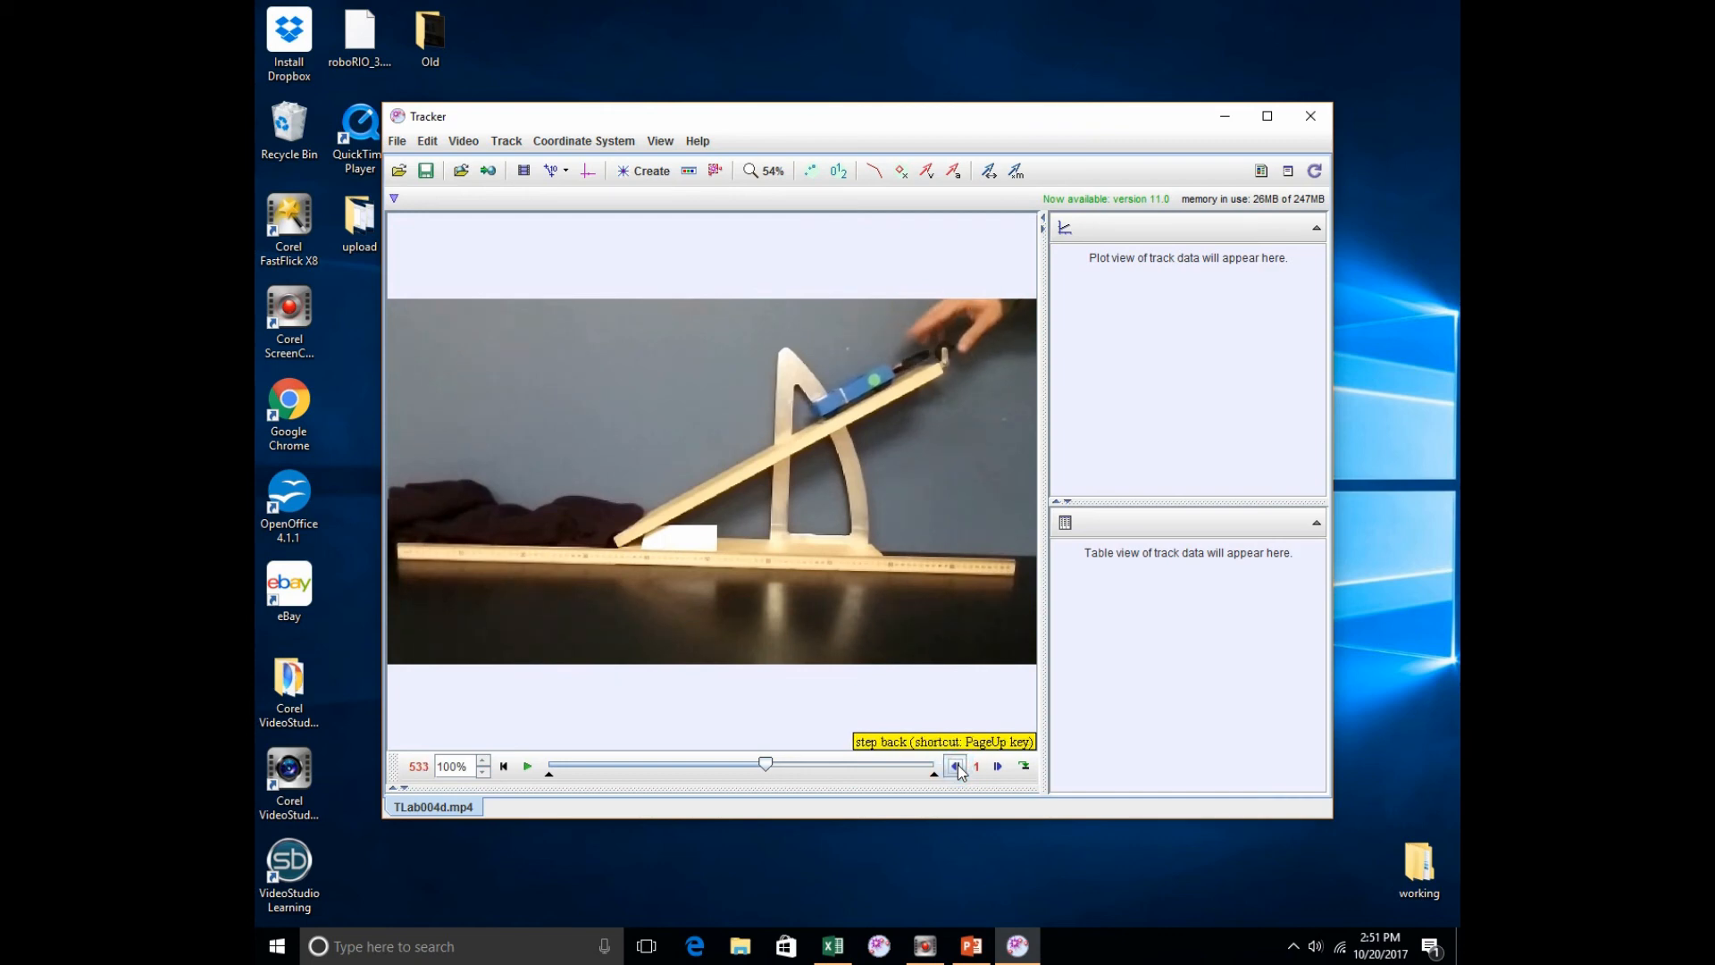
{"action": "left_click", "coordinate": [956, 767]}
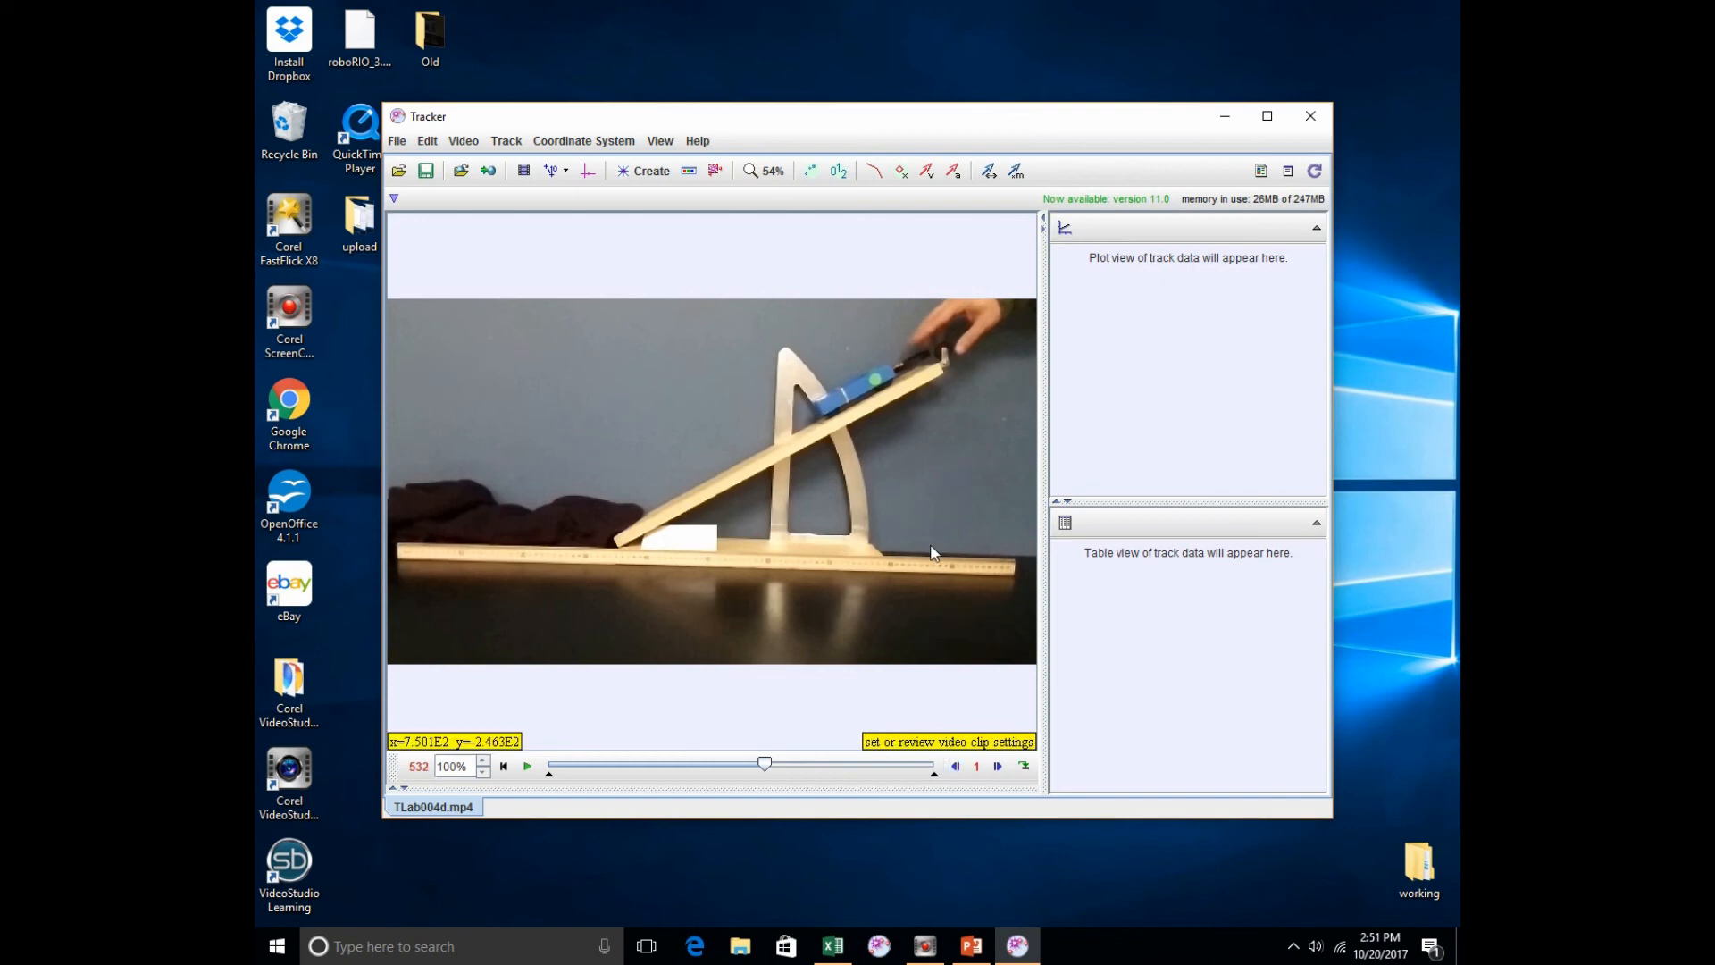
{"action": "left_click", "coordinate": [956, 766]}
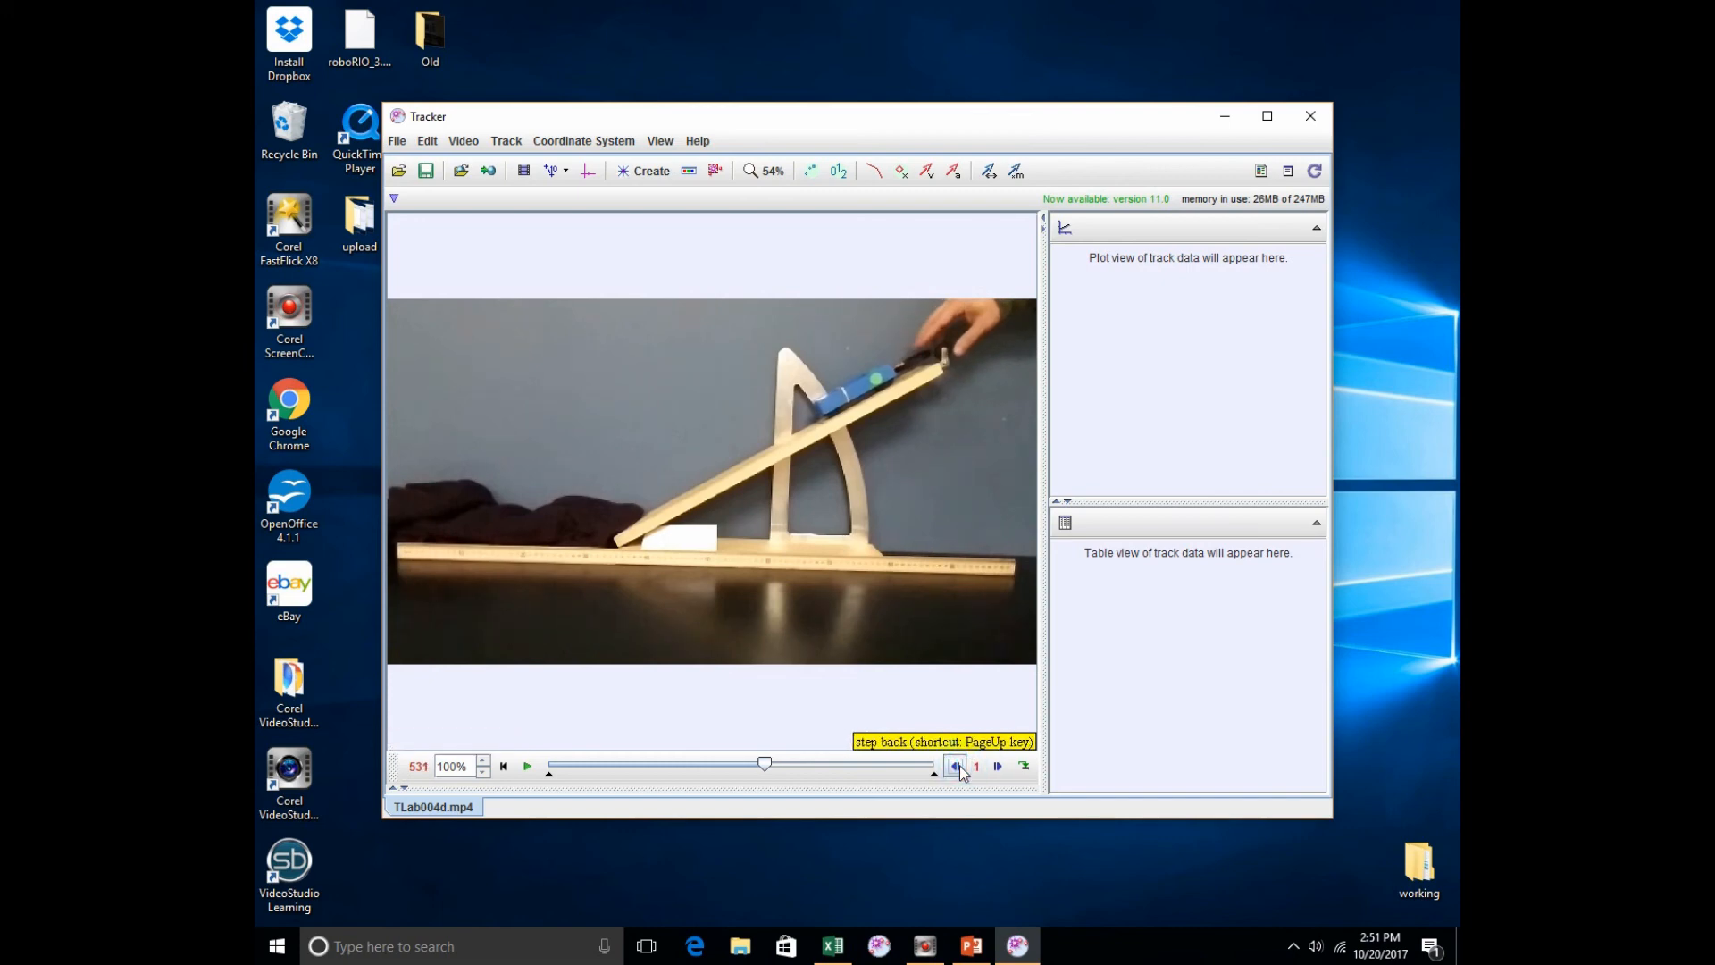
{"action": "left_click", "coordinate": [957, 767]}
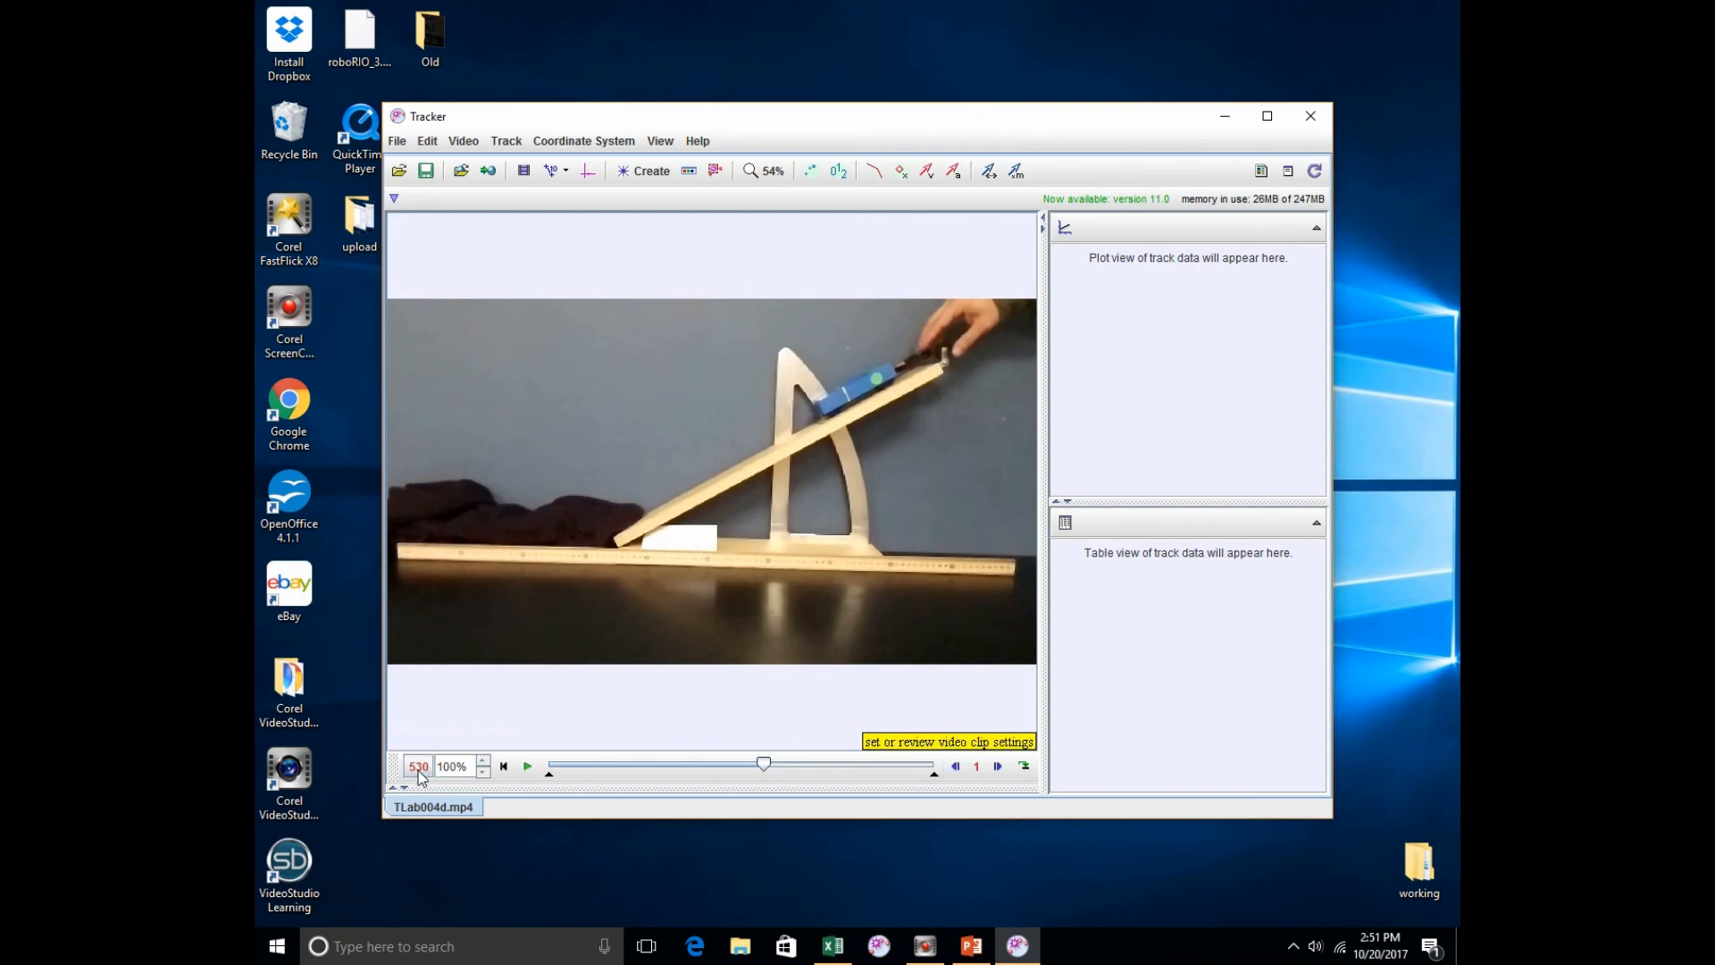
Step: Step the video forward to frame 575 to find where the cart reaches the end of its run
{"action": "left_click", "coordinate": [998, 765]}
{"action": "left_click", "coordinate": [997, 765]}
{"action": "left_click", "coordinate": [998, 765]}
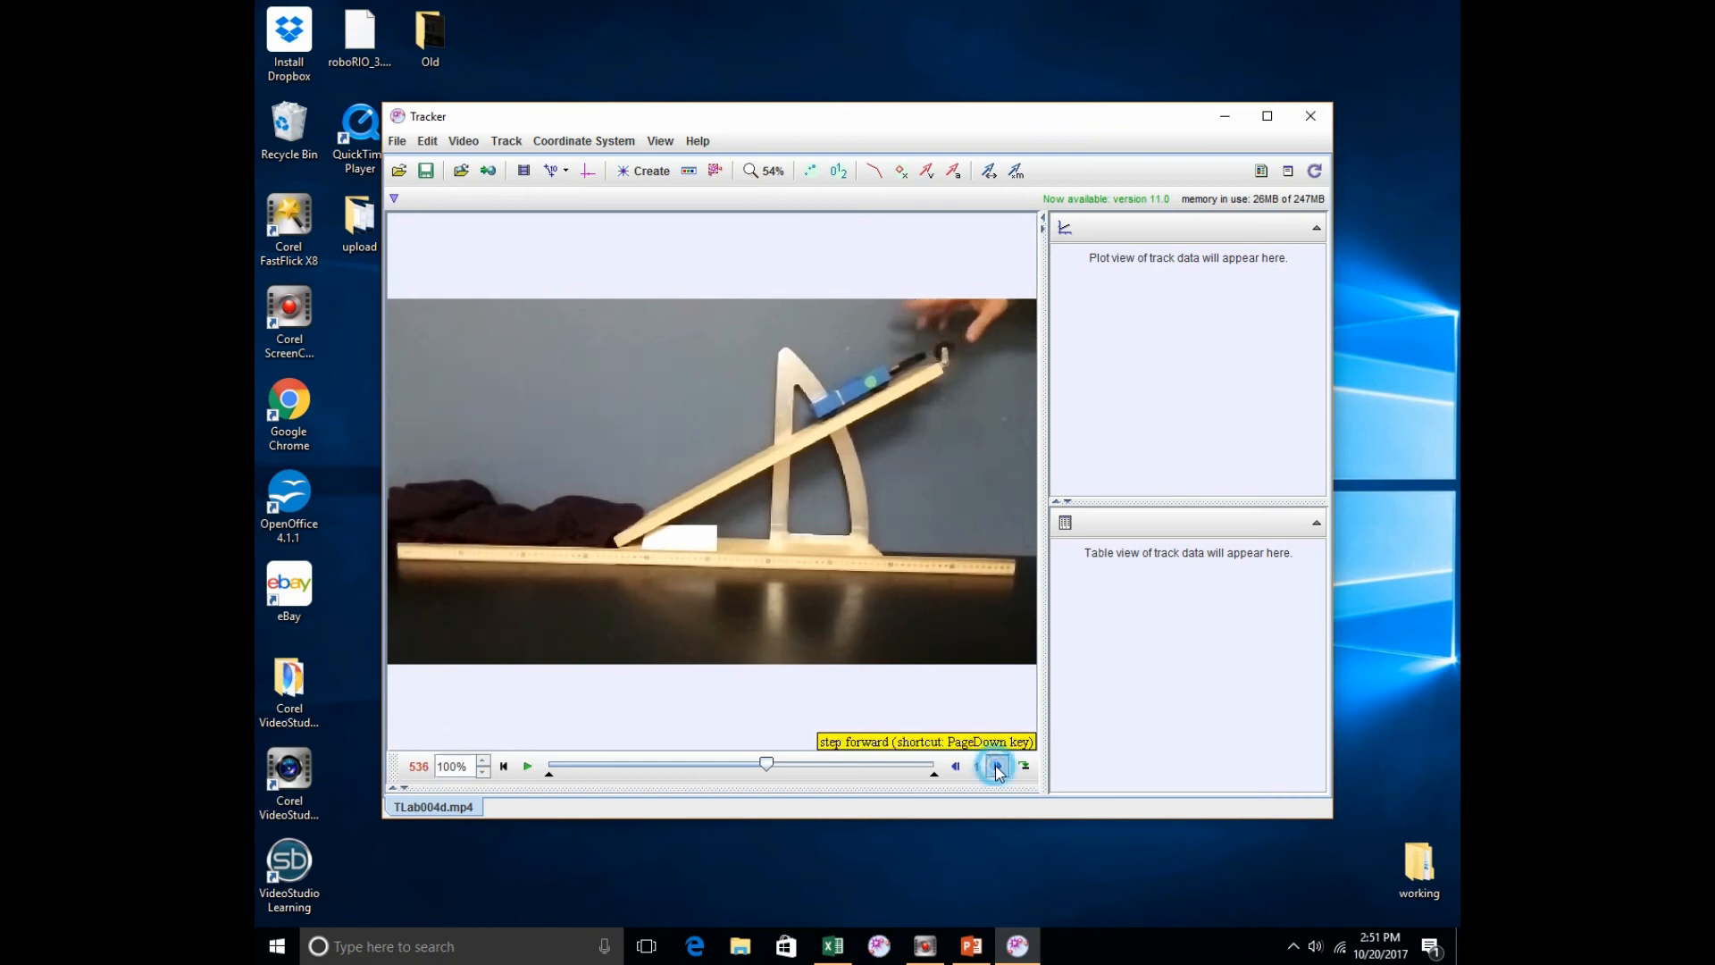
{"action": "left_click", "coordinate": [998, 765]}
{"action": "left_click", "coordinate": [998, 766]}
{"action": "left_click", "coordinate": [998, 765]}
{"action": "left_click", "coordinate": [998, 766]}
{"action": "left_click", "coordinate": [997, 765]}
{"action": "left_click", "coordinate": [998, 765]}
{"action": "left_click", "coordinate": [998, 766]}
{"action": "left_click", "coordinate": [997, 765]}
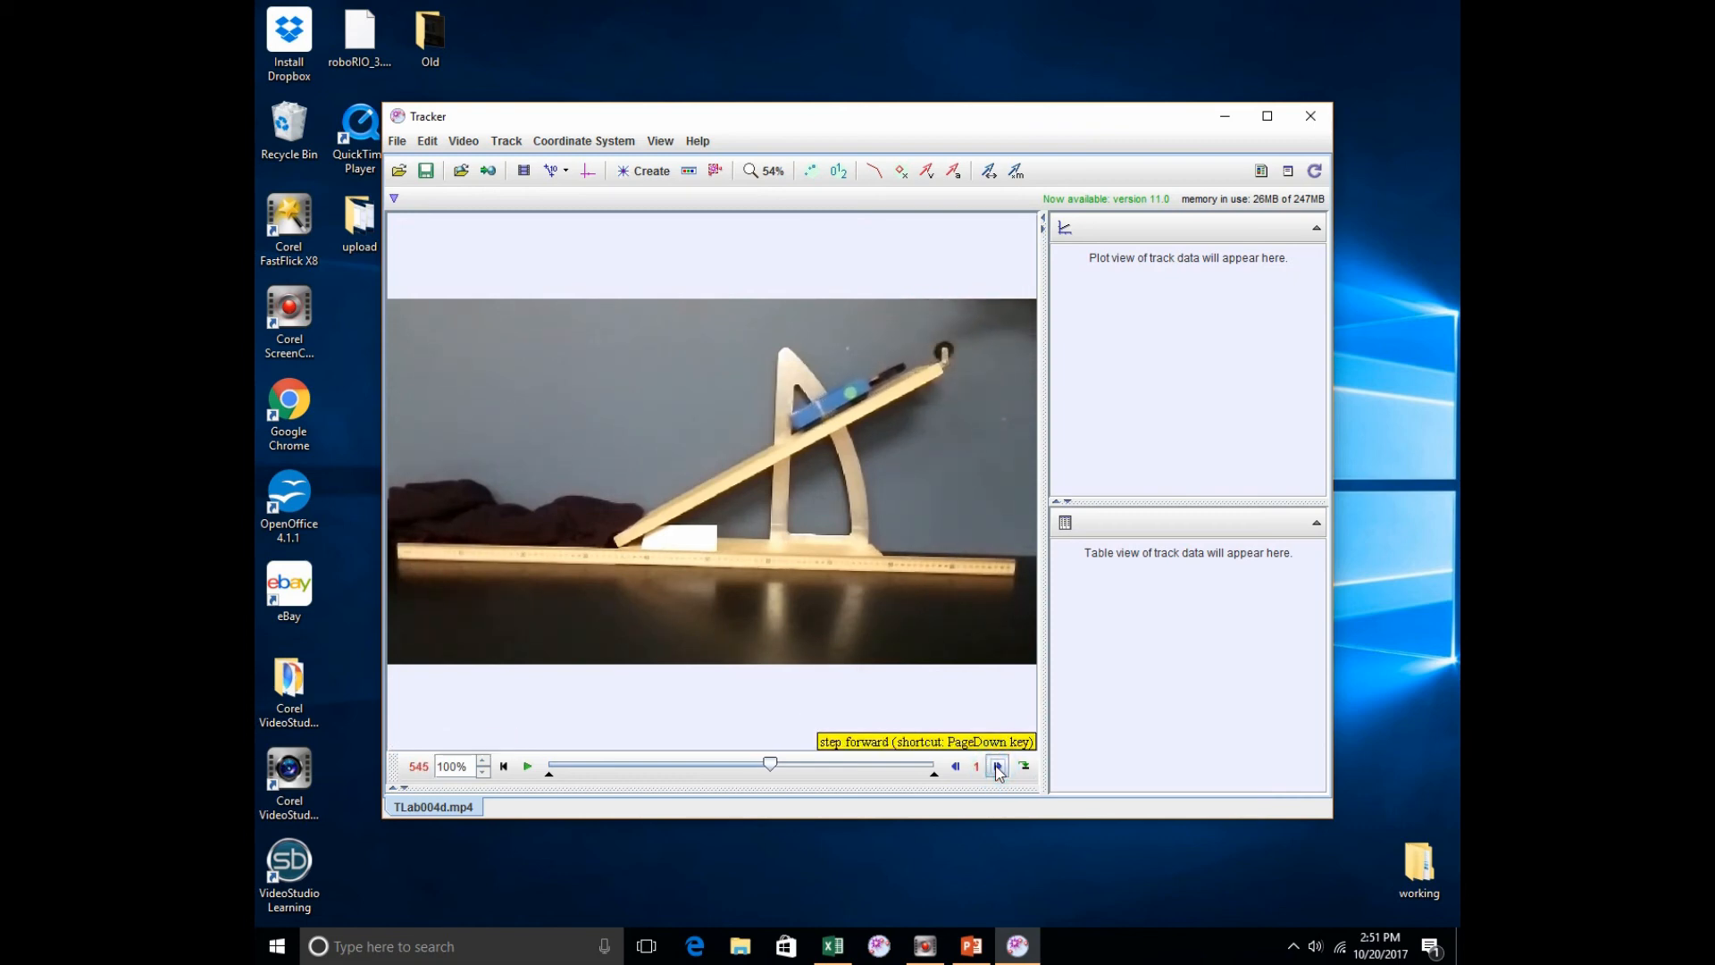
{"action": "left_click", "coordinate": [998, 765]}
{"action": "left_click", "coordinate": [998, 765]}
{"action": "left_click", "coordinate": [998, 765]}
{"action": "left_click", "coordinate": [998, 766]}
{"action": "left_click", "coordinate": [997, 766]}
{"action": "left_click", "coordinate": [997, 766]}
{"action": "left_click", "coordinate": [998, 766]}
{"action": "left_click", "coordinate": [998, 766]}
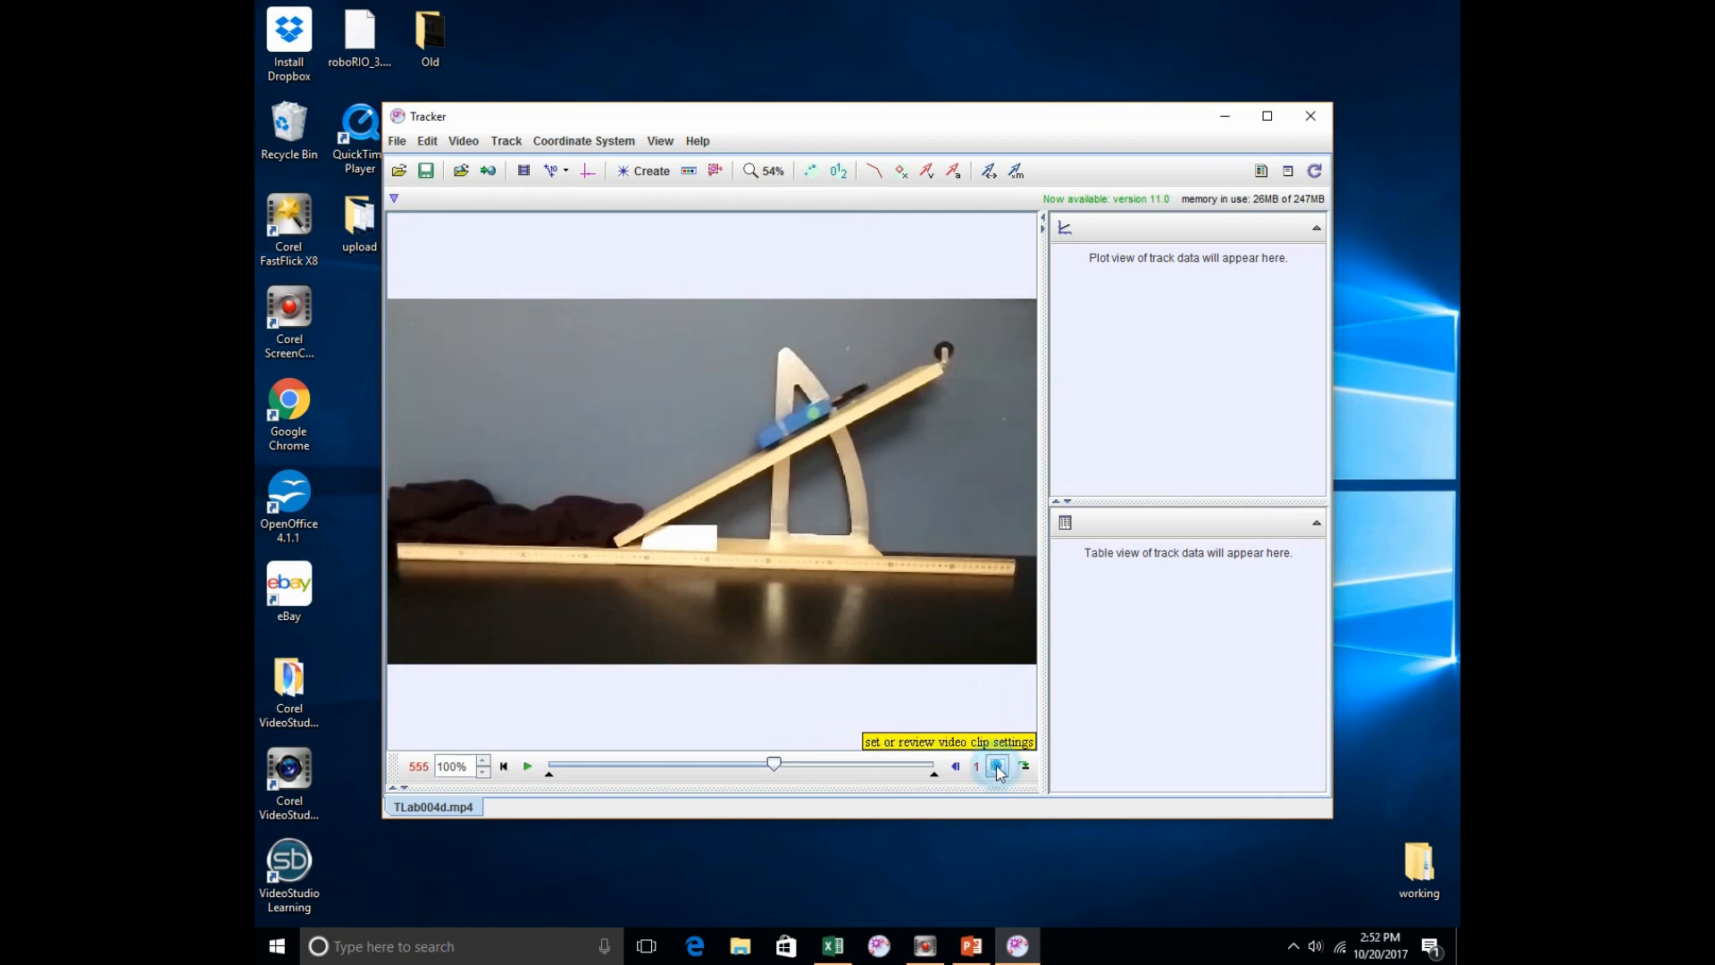
{"action": "left_click", "coordinate": [998, 765]}
{"action": "left_click", "coordinate": [998, 766]}
{"action": "left_click", "coordinate": [998, 766]}
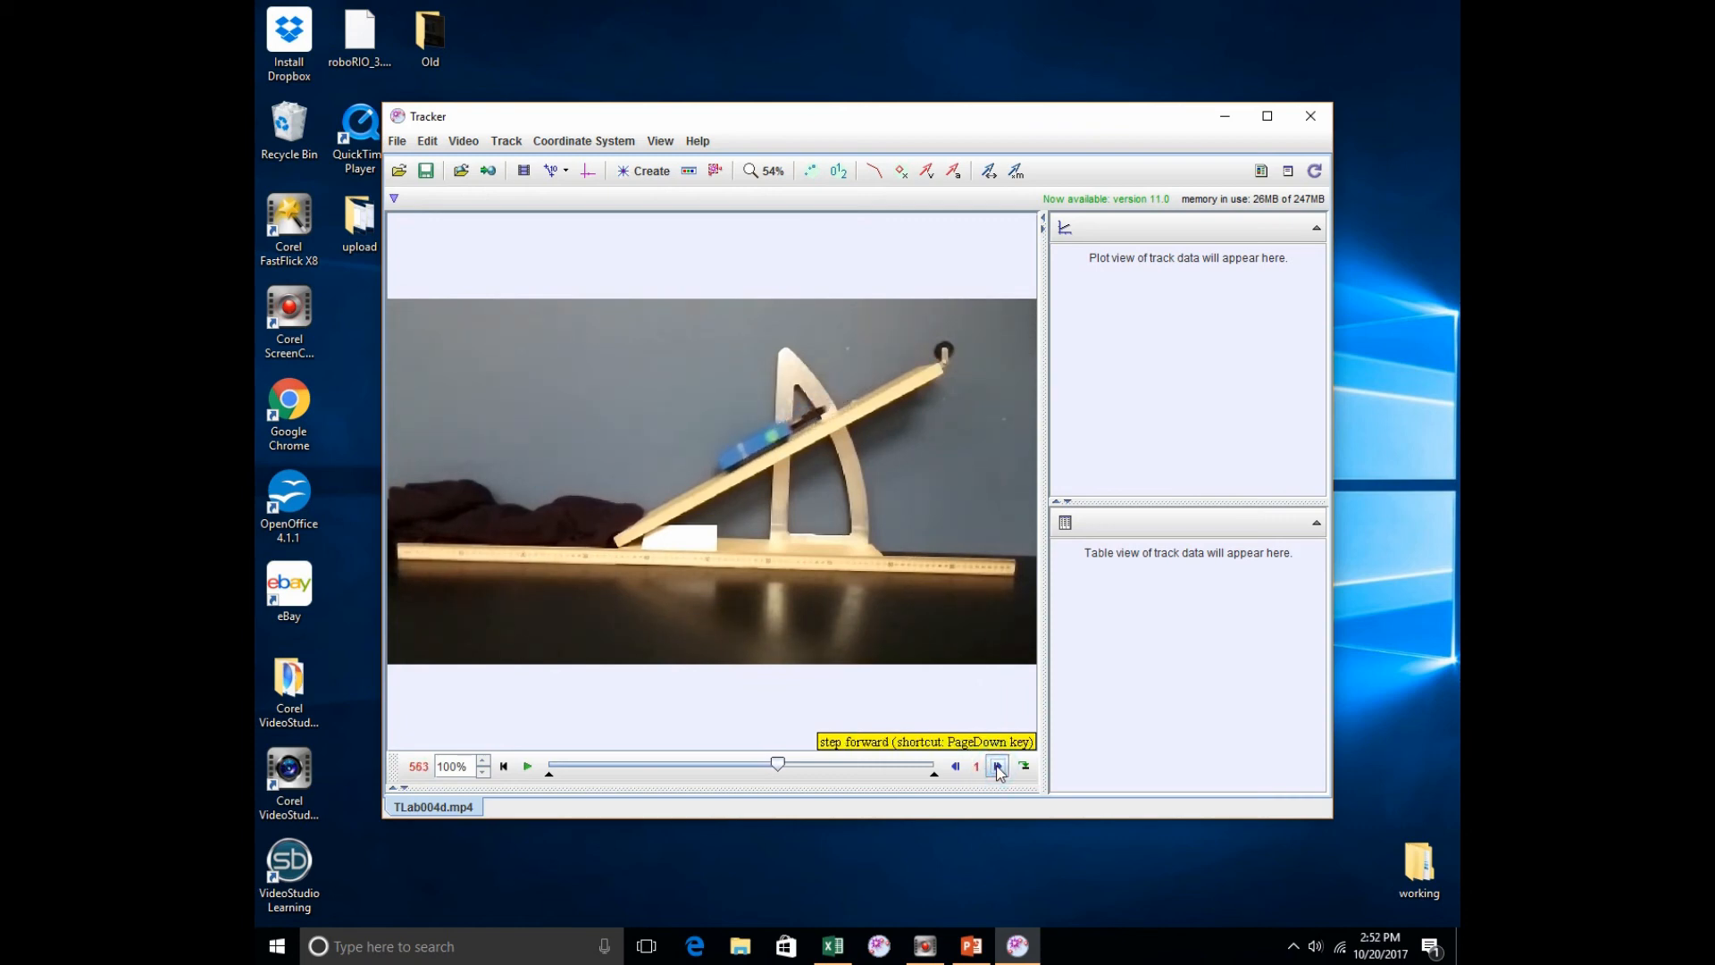
{"action": "left_click", "coordinate": [999, 773]}
{"action": "left_click", "coordinate": [999, 773]}
{"action": "left_click", "coordinate": [1000, 772]}
{"action": "left_click", "coordinate": [999, 773]}
{"action": "left_click", "coordinate": [1000, 772]}
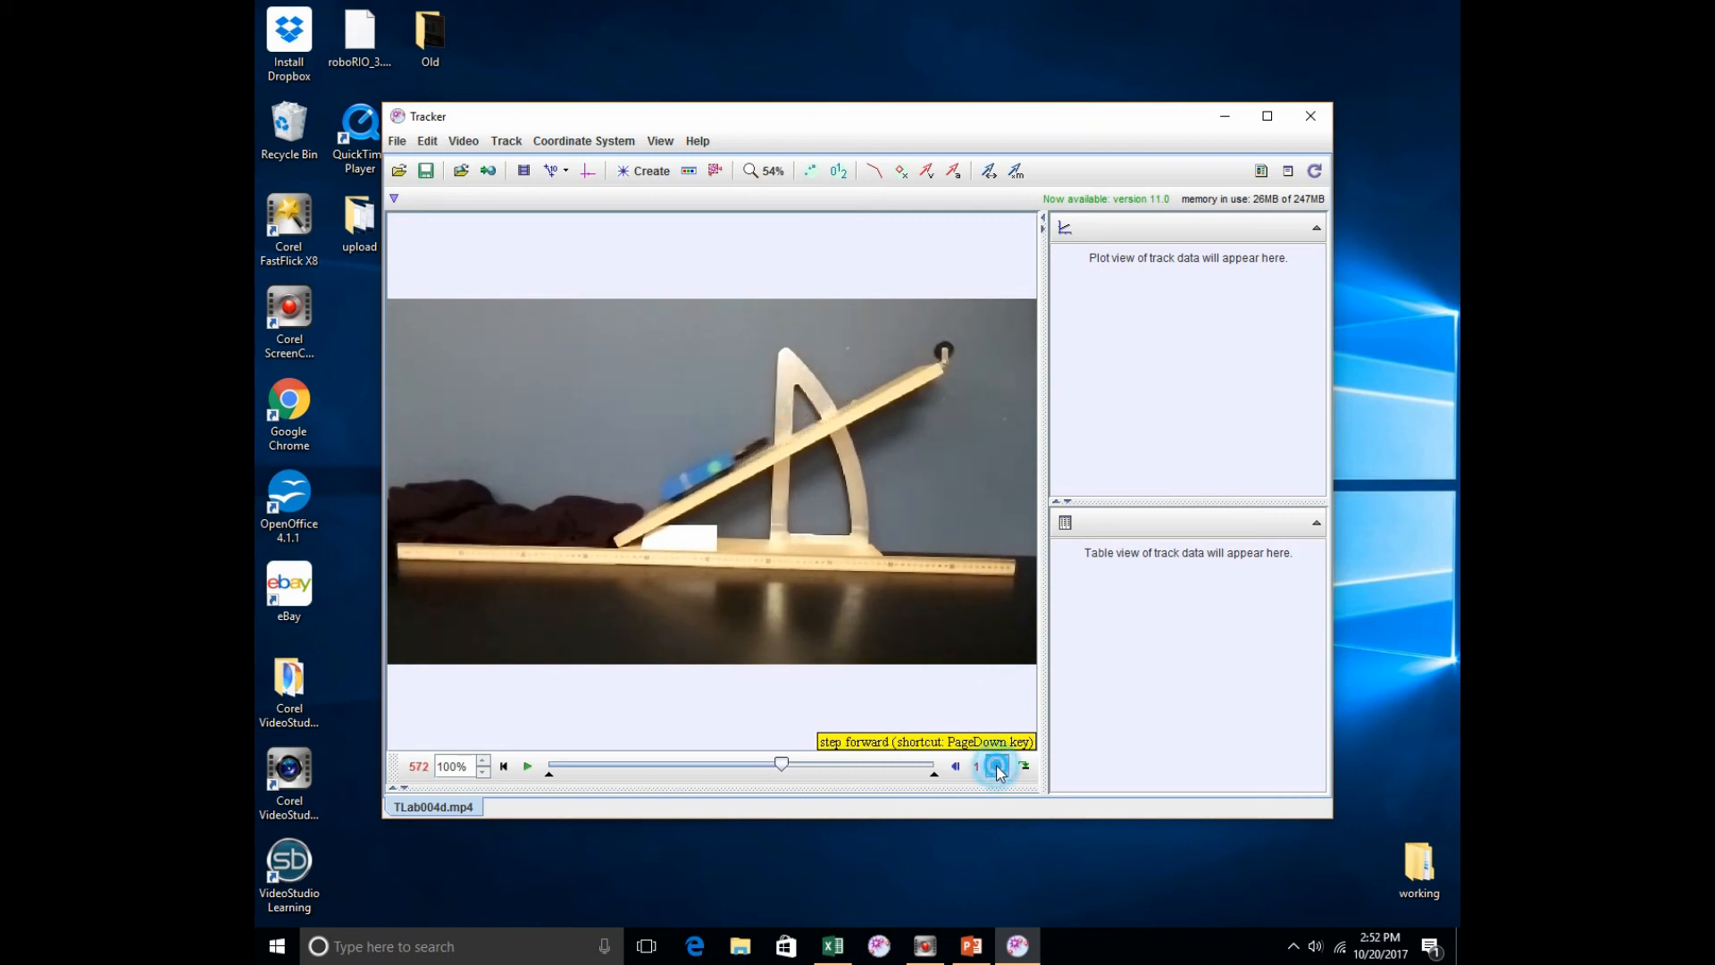
{"action": "left_click", "coordinate": [999, 773]}
{"action": "left_click", "coordinate": [1000, 773]}
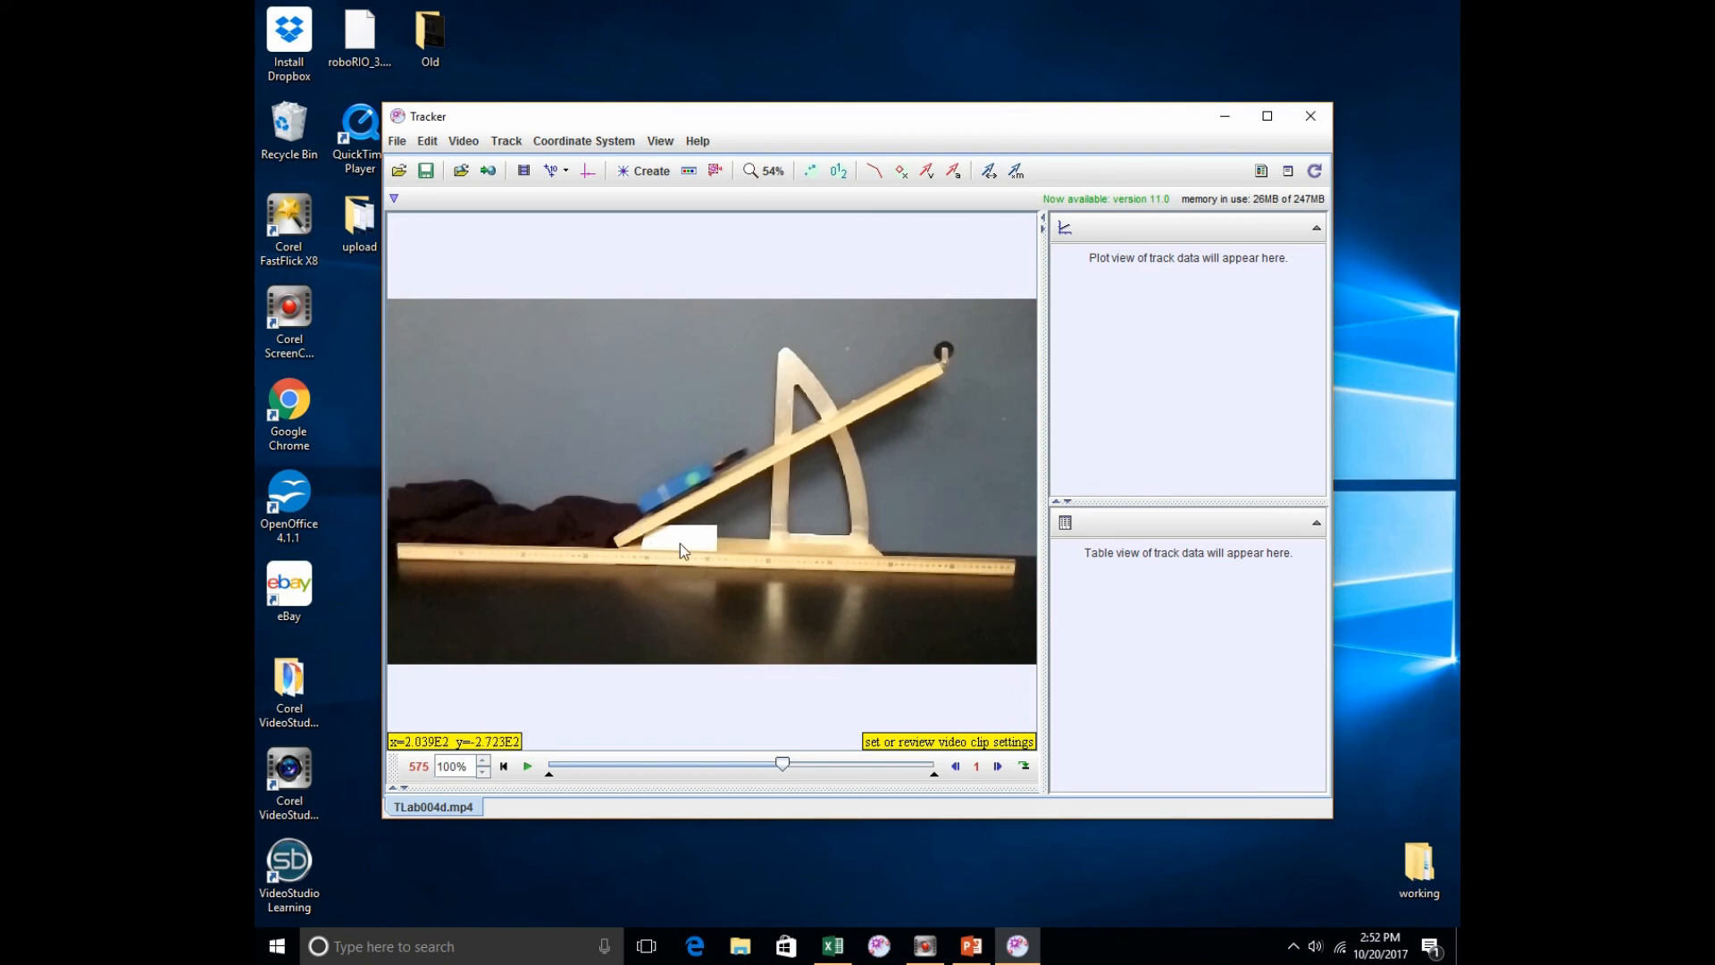
Step: Set the video clip to start at frame 530 and end at frame 575, keeping a step size of 1
{"action": "left_click", "coordinate": [523, 170]}
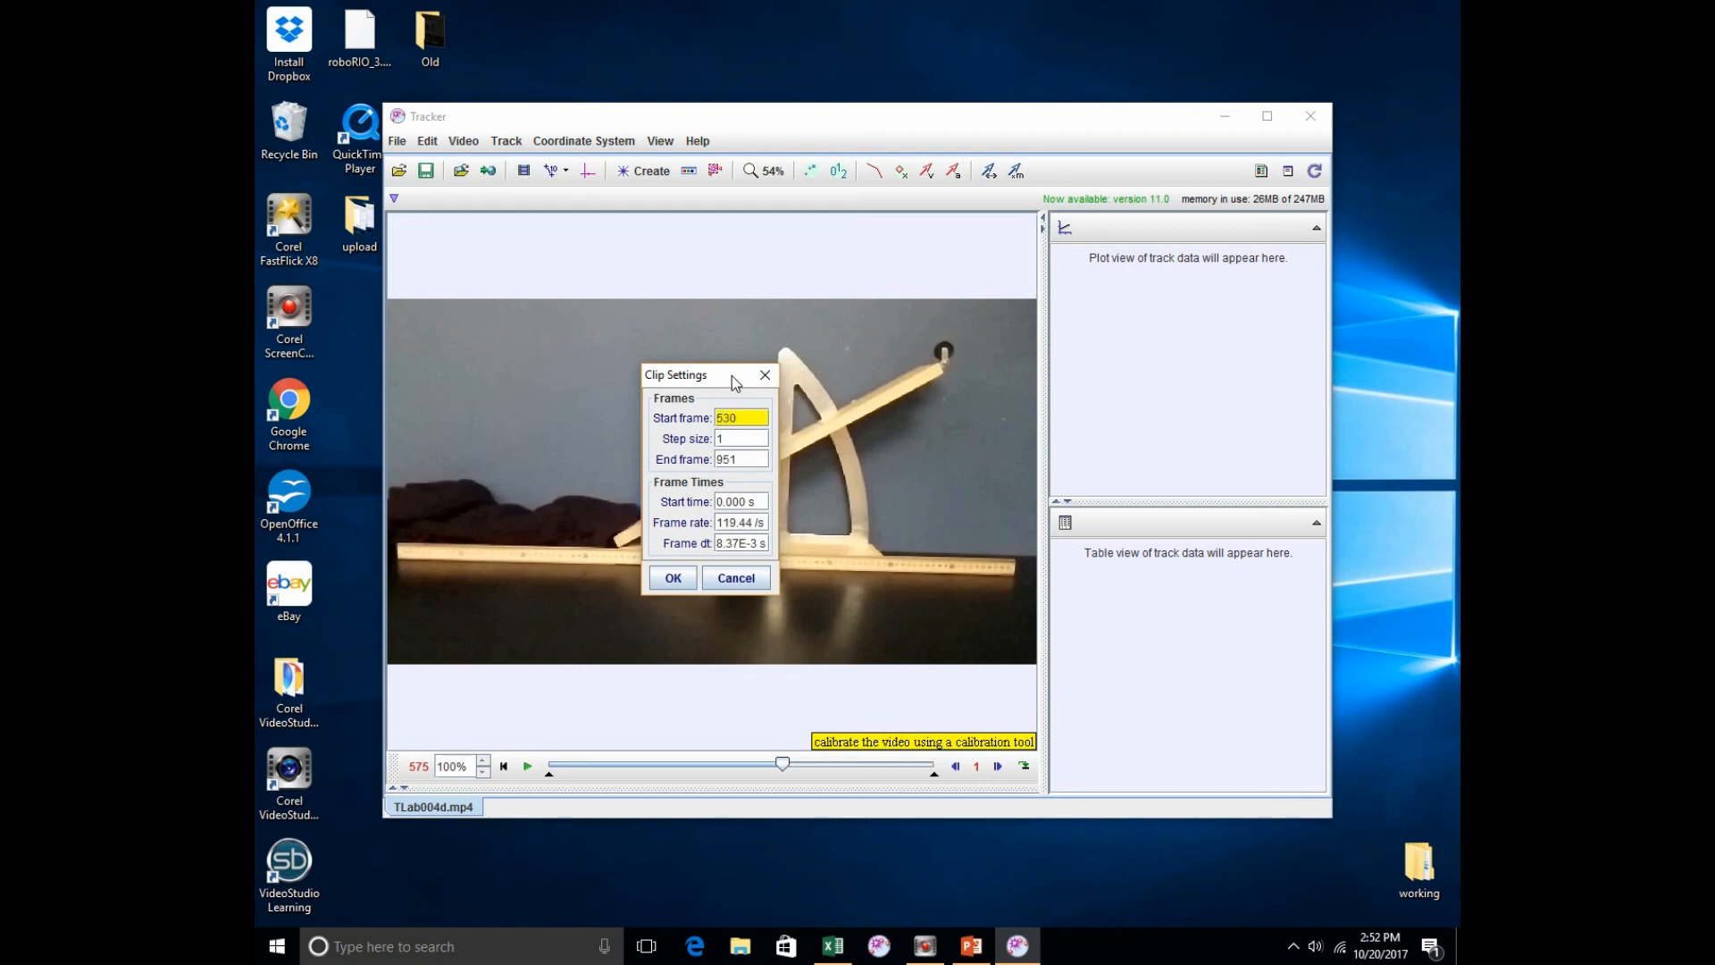
{"action": "left_click", "coordinate": [742, 459]}
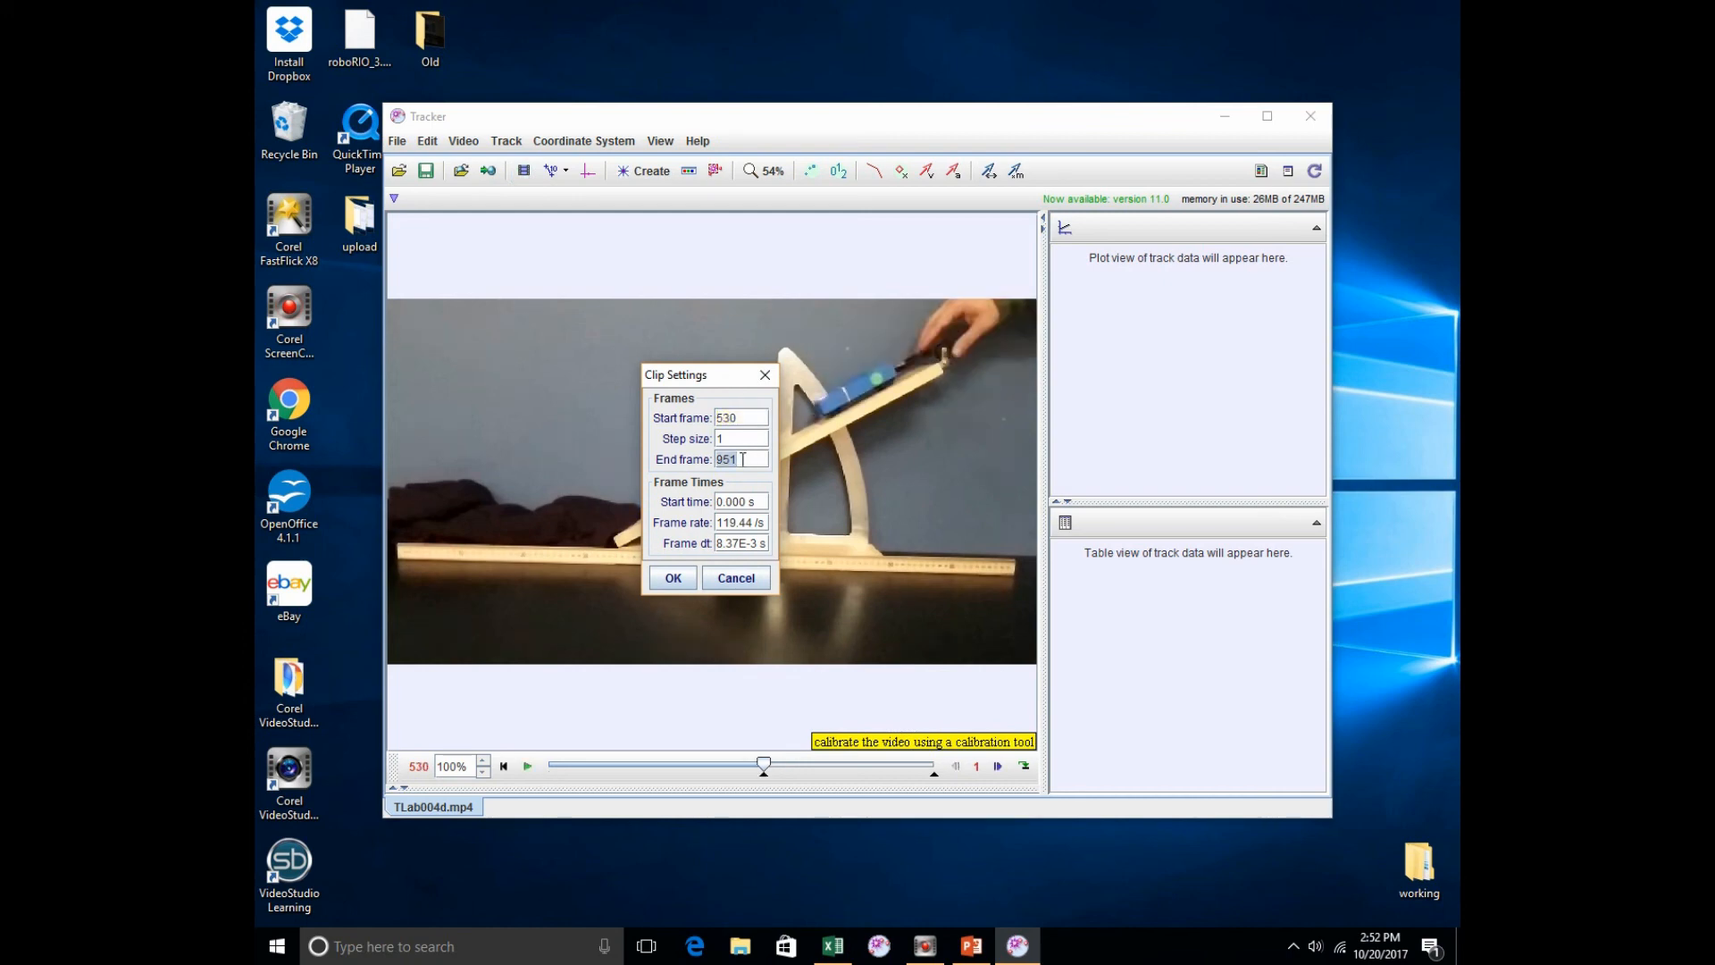
{"action": "type", "text": "575"}
{"action": "left_click", "coordinate": [730, 437]}
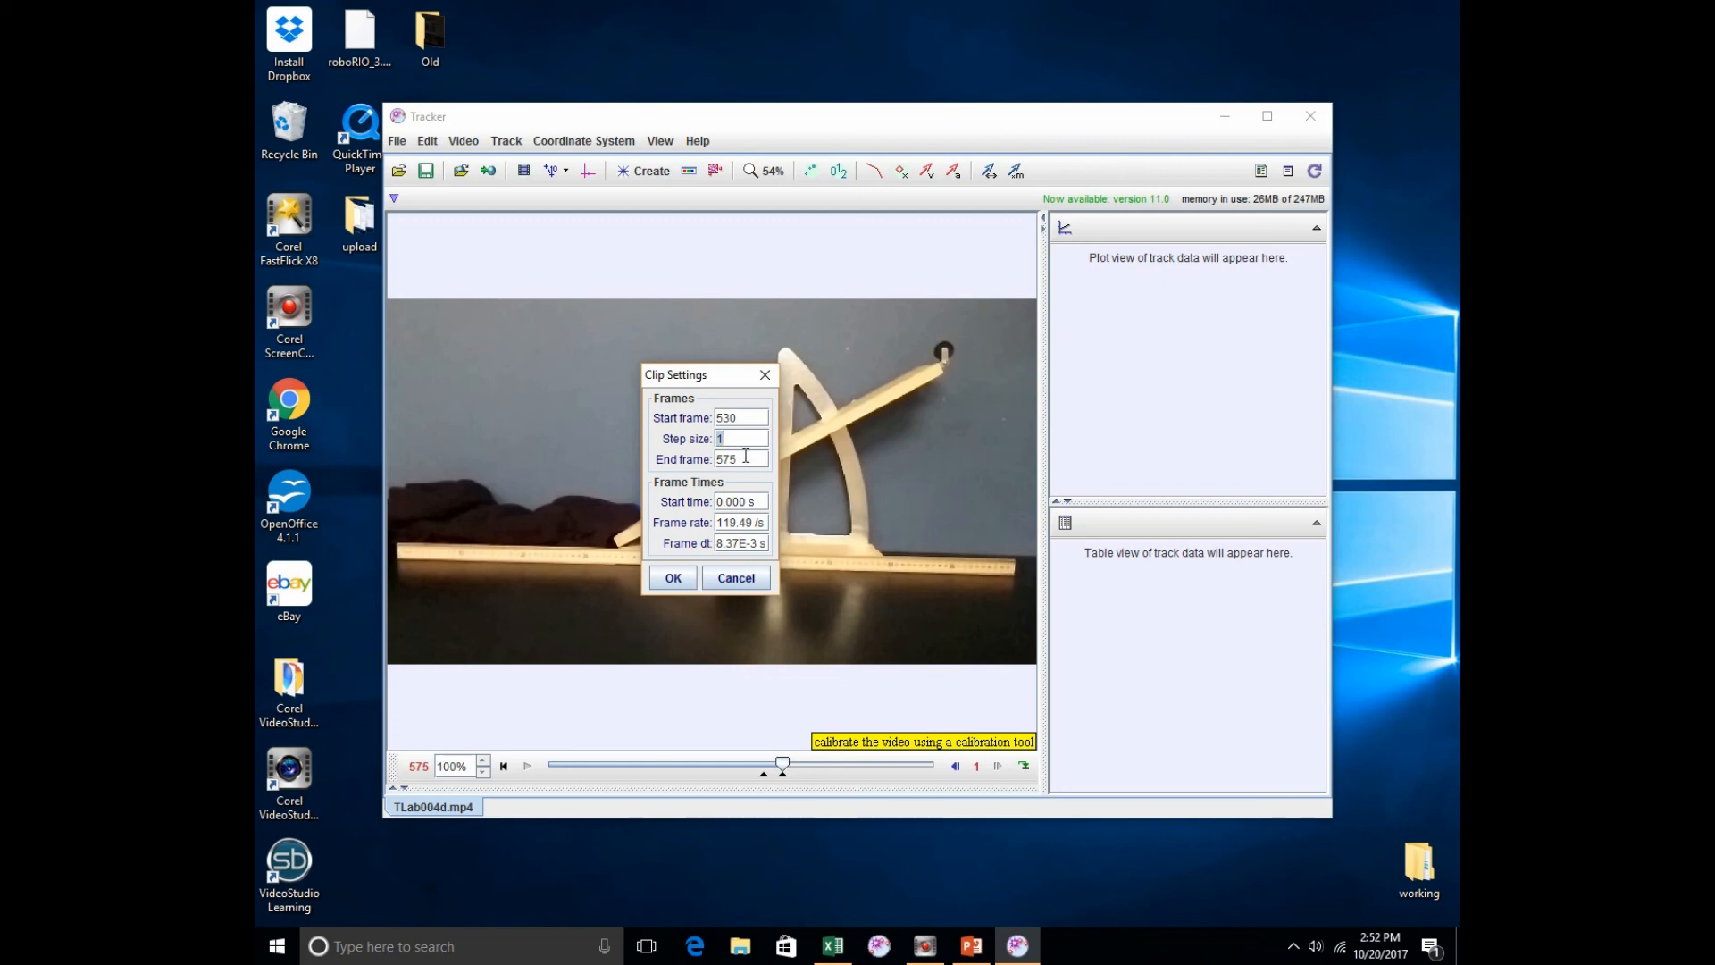
{"action": "left_click", "coordinate": [745, 457]}
{"action": "left_click", "coordinate": [679, 579]}
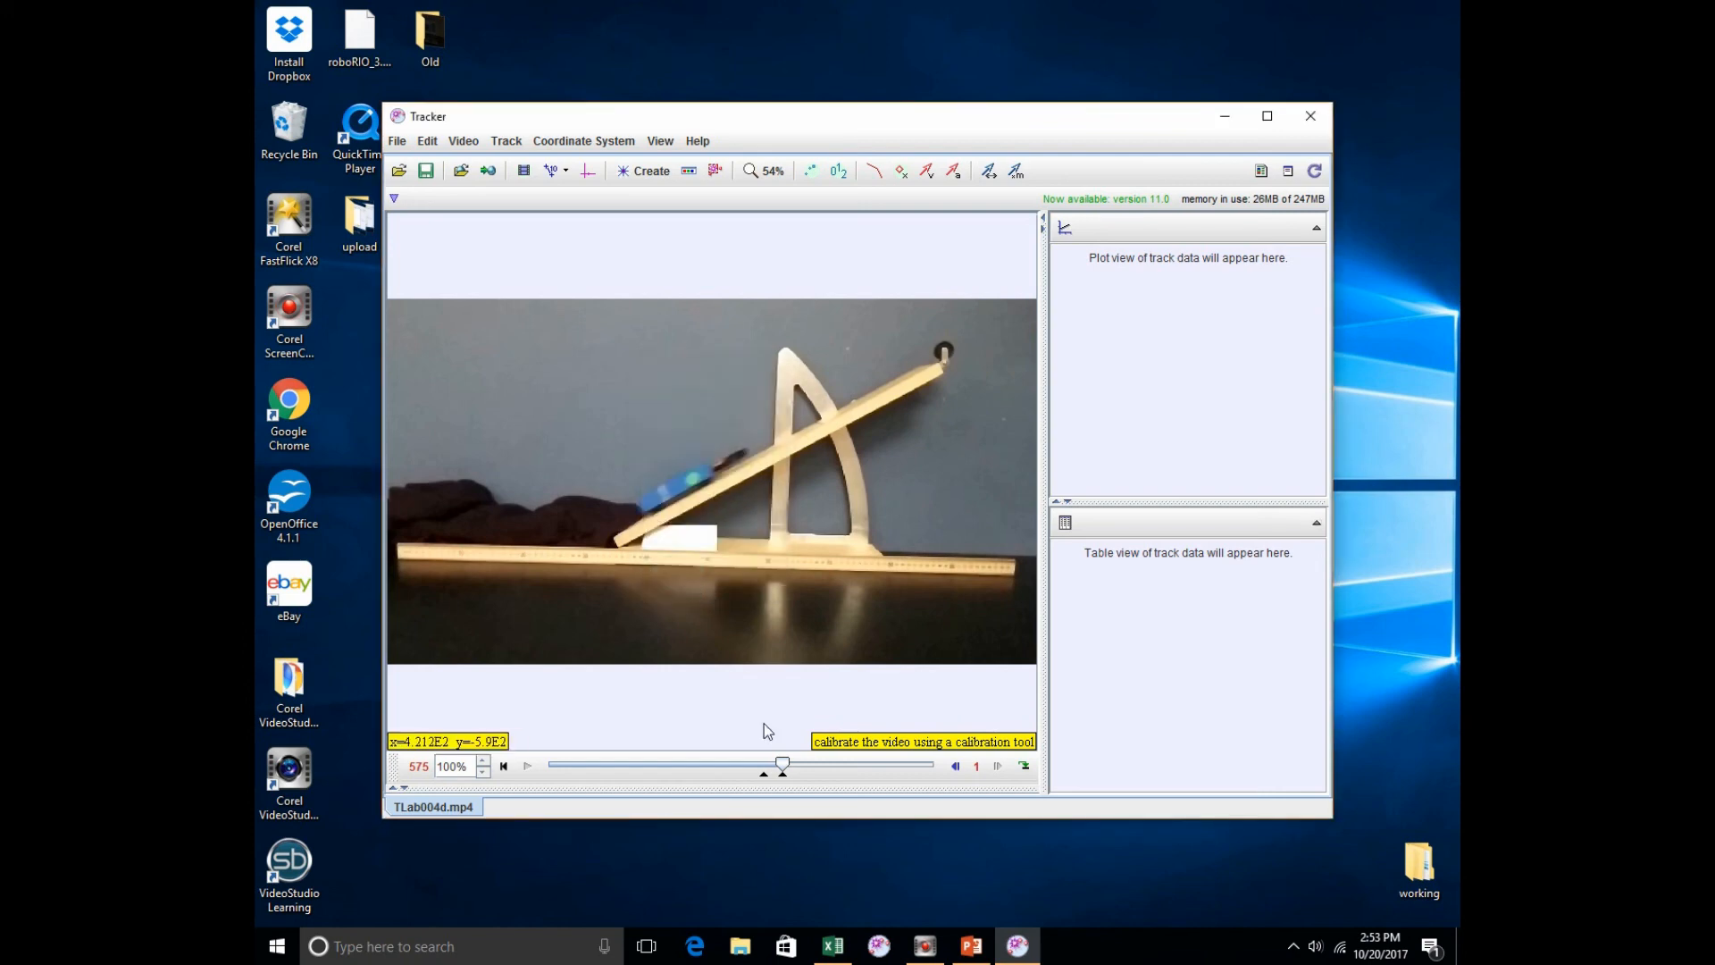
Step: Return to frame 530 and place a calibration stick spanning the full length of the ruler on the table
{"action": "left_click_drag", "start_coordinate": [782, 763], "coordinate": [755, 760]}
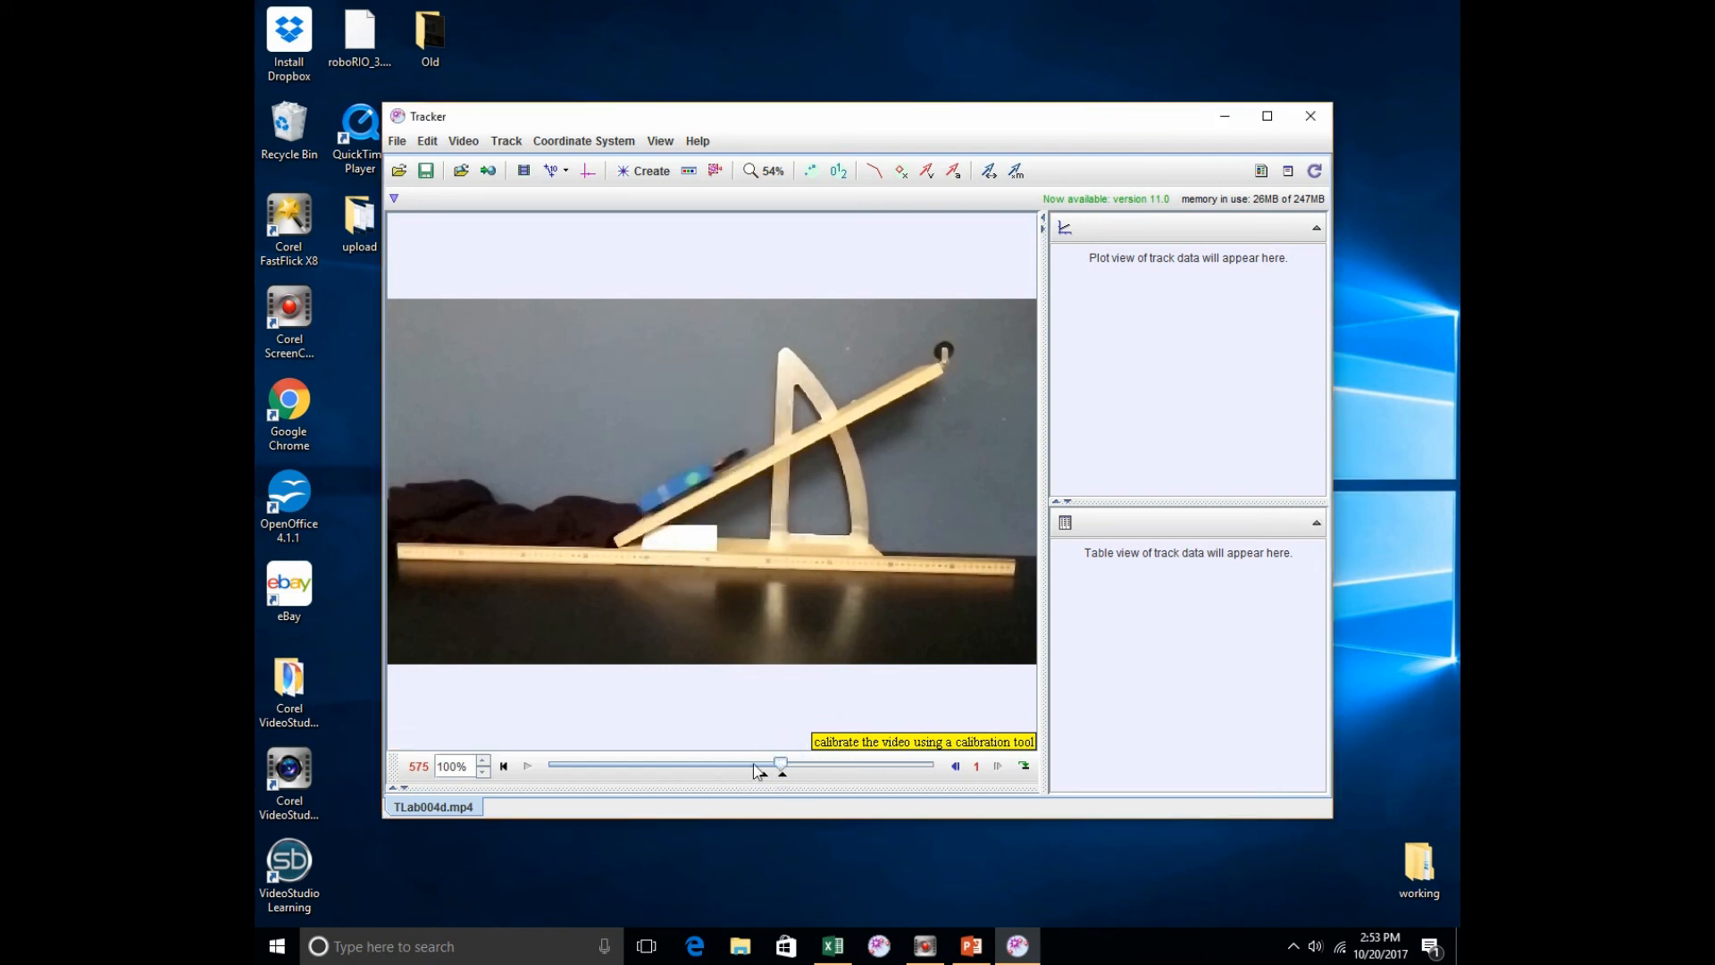
{"action": "left_click", "coordinate": [761, 768]}
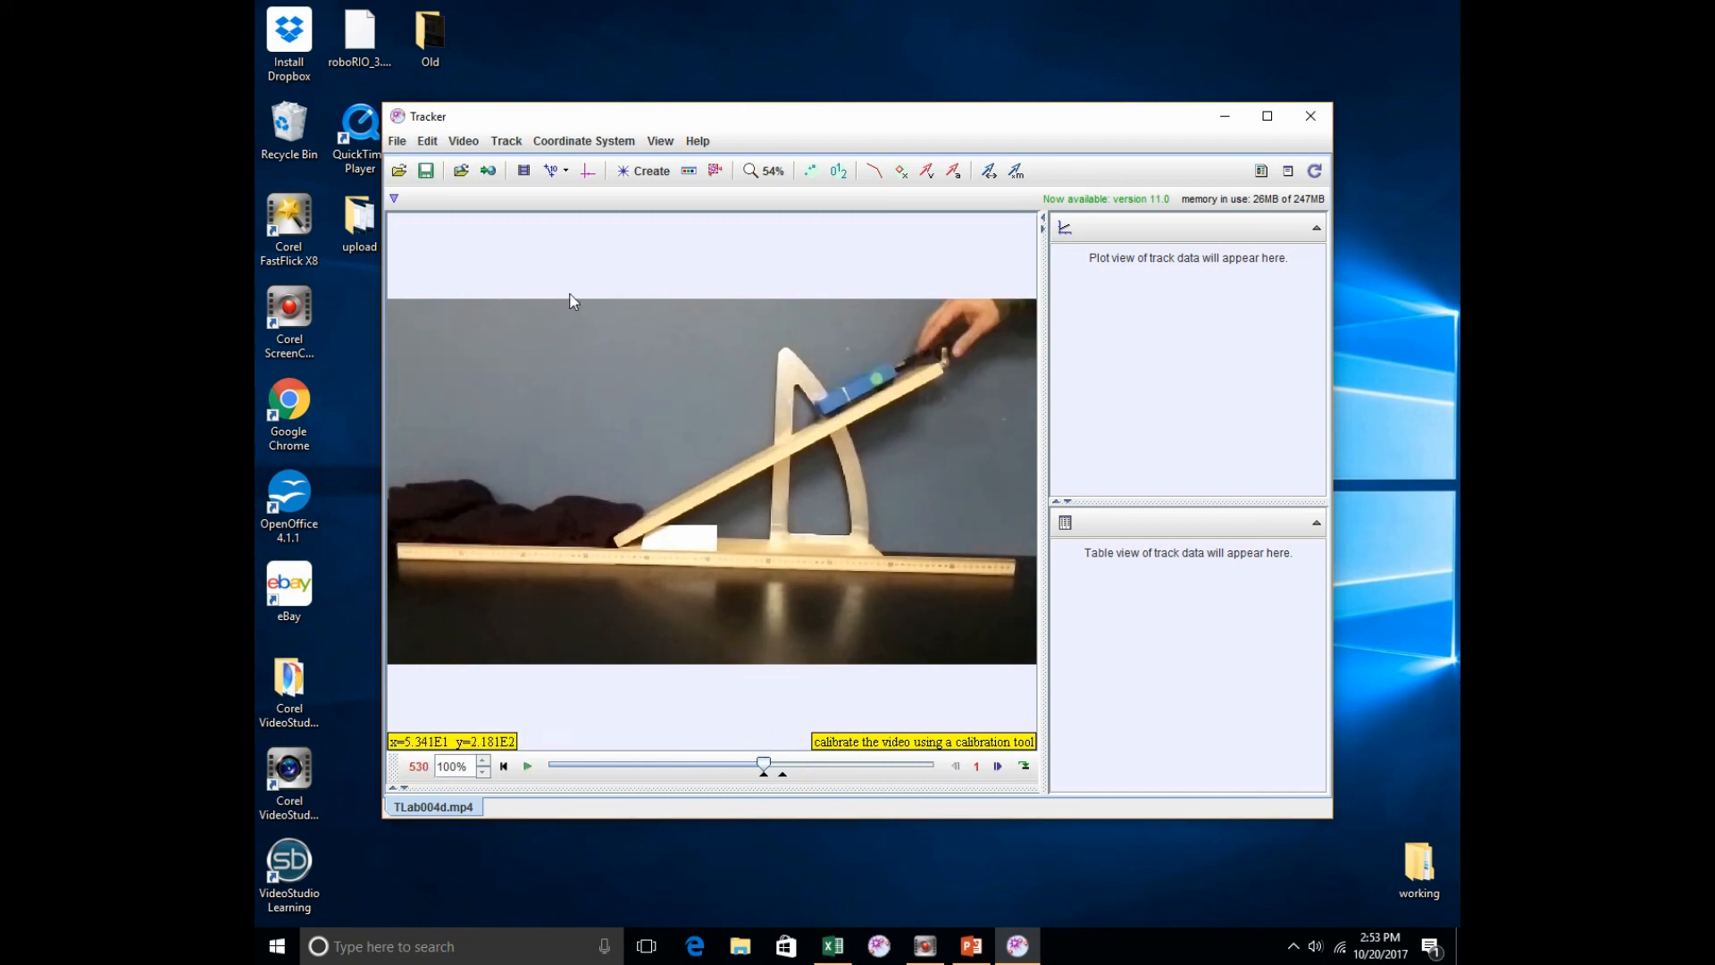
{"action": "left_click", "coordinate": [553, 173]}
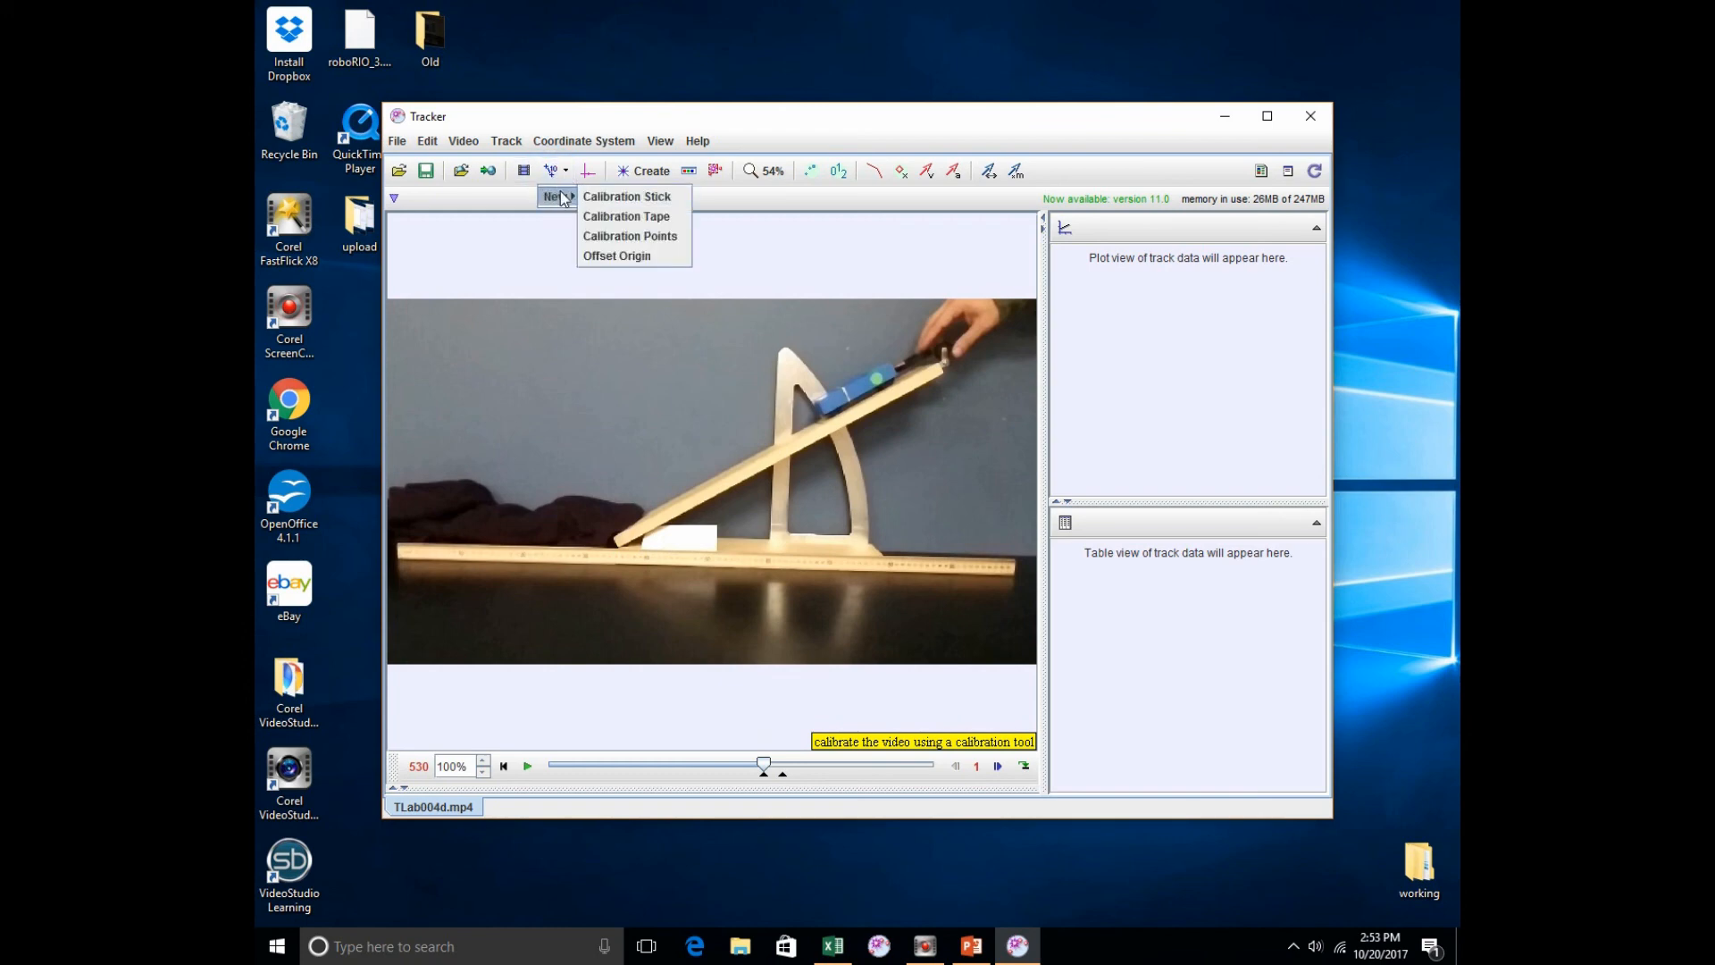
{"action": "left_click", "coordinate": [593, 198]}
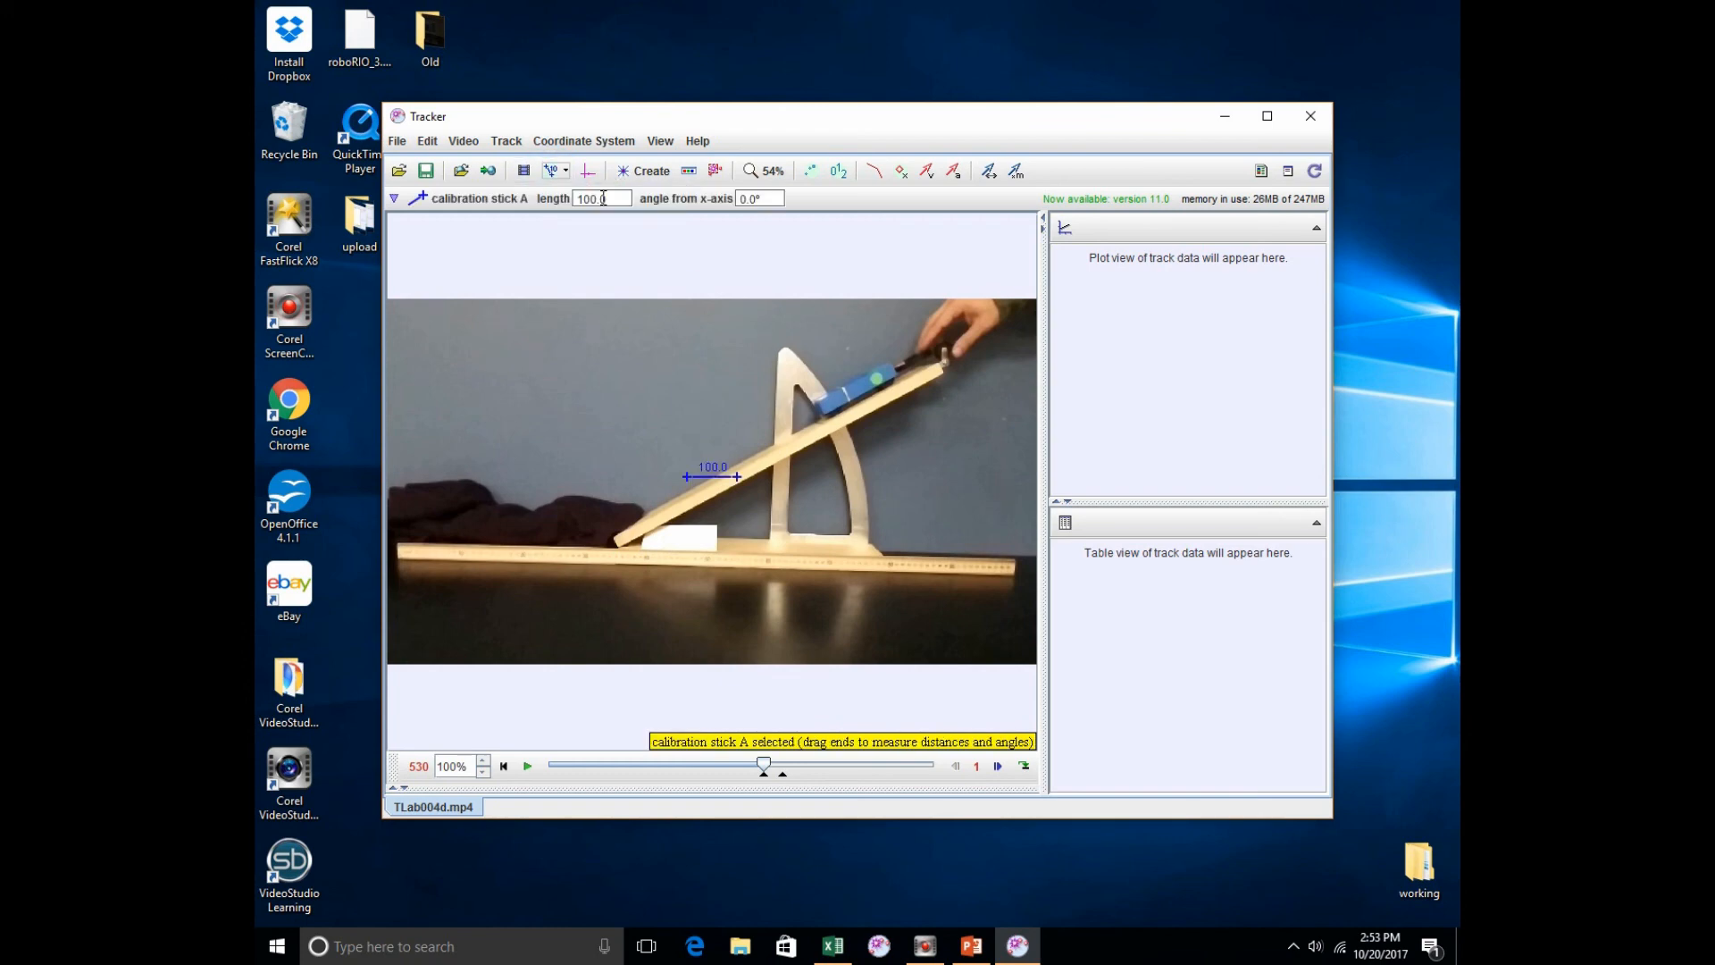
{"action": "left_click_drag", "start_coordinate": [687, 479], "coordinate": [396, 546]}
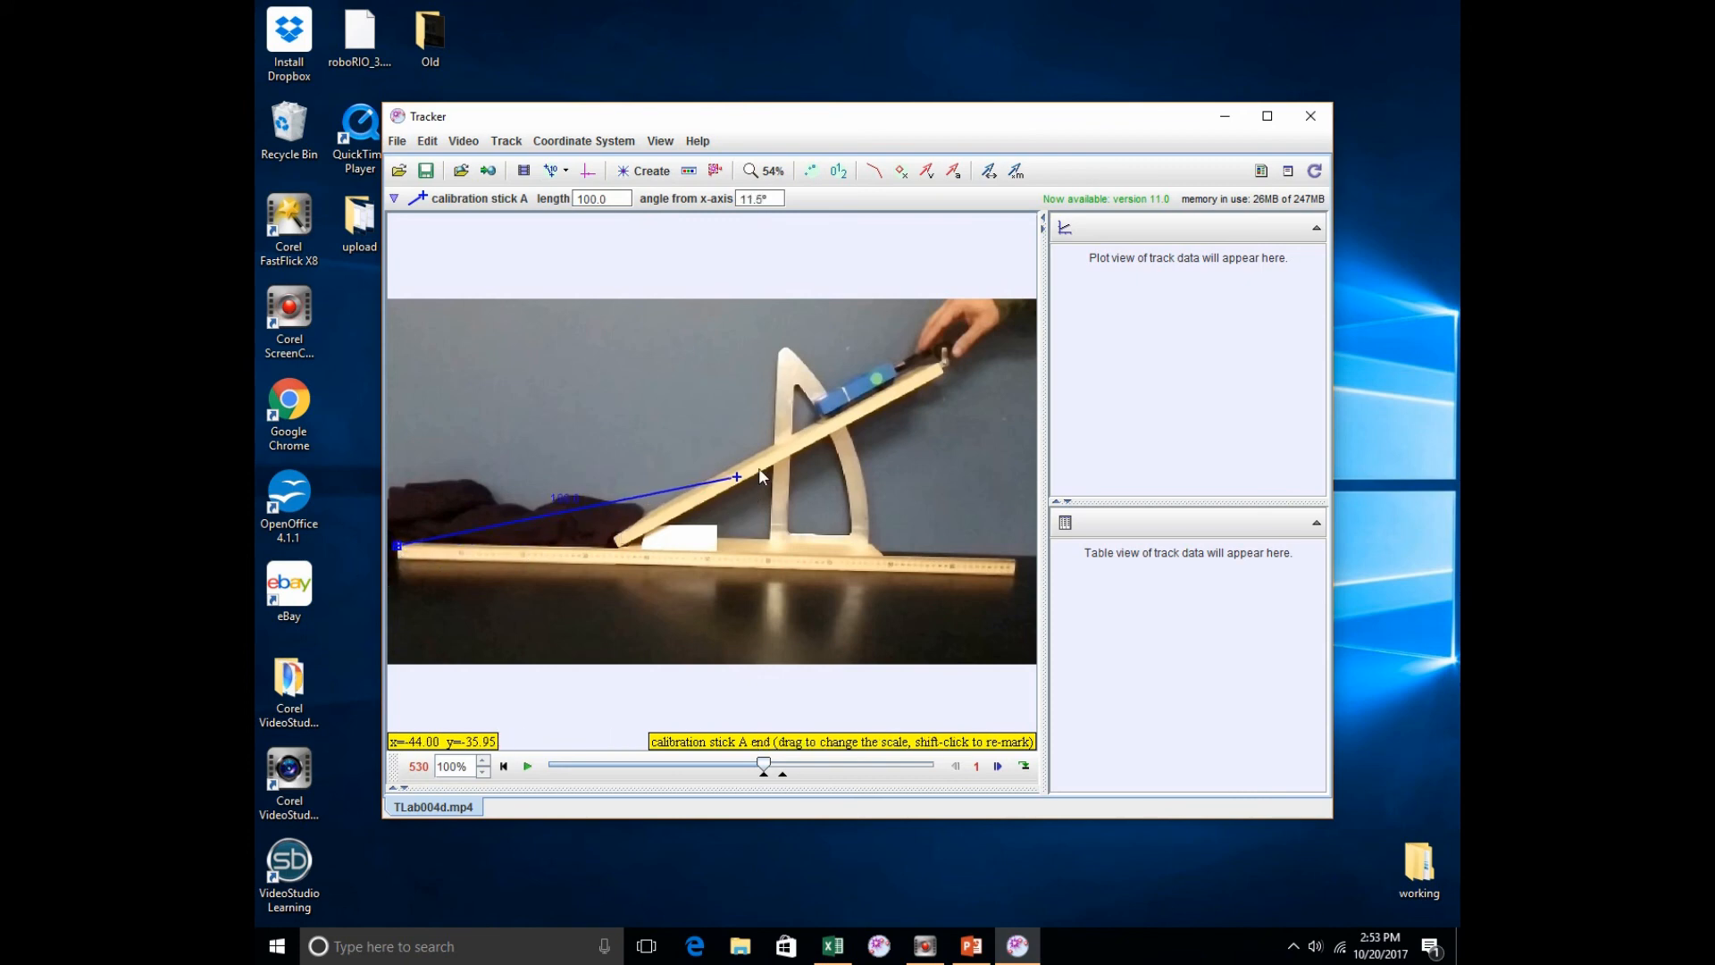
{"action": "left_click_drag", "start_coordinate": [738, 482], "coordinate": [1014, 561]}
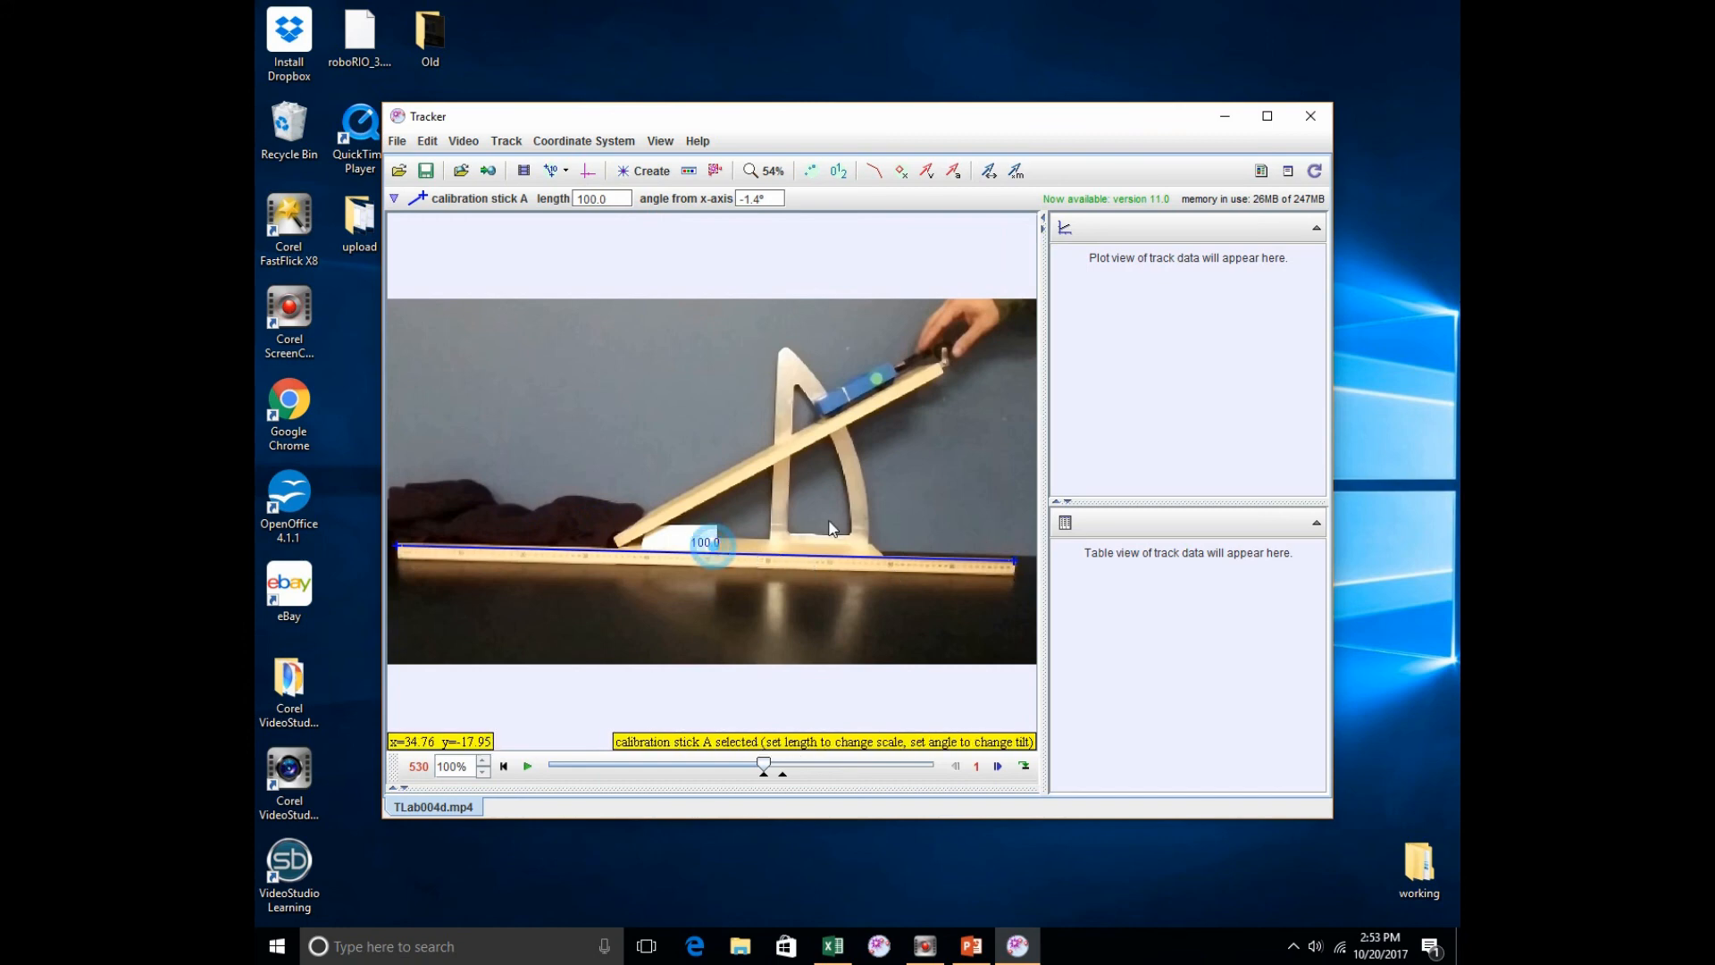
Step: Set the calibration stick's length to 1 and hide the stick
{"action": "left_click", "coordinate": [702, 548]}
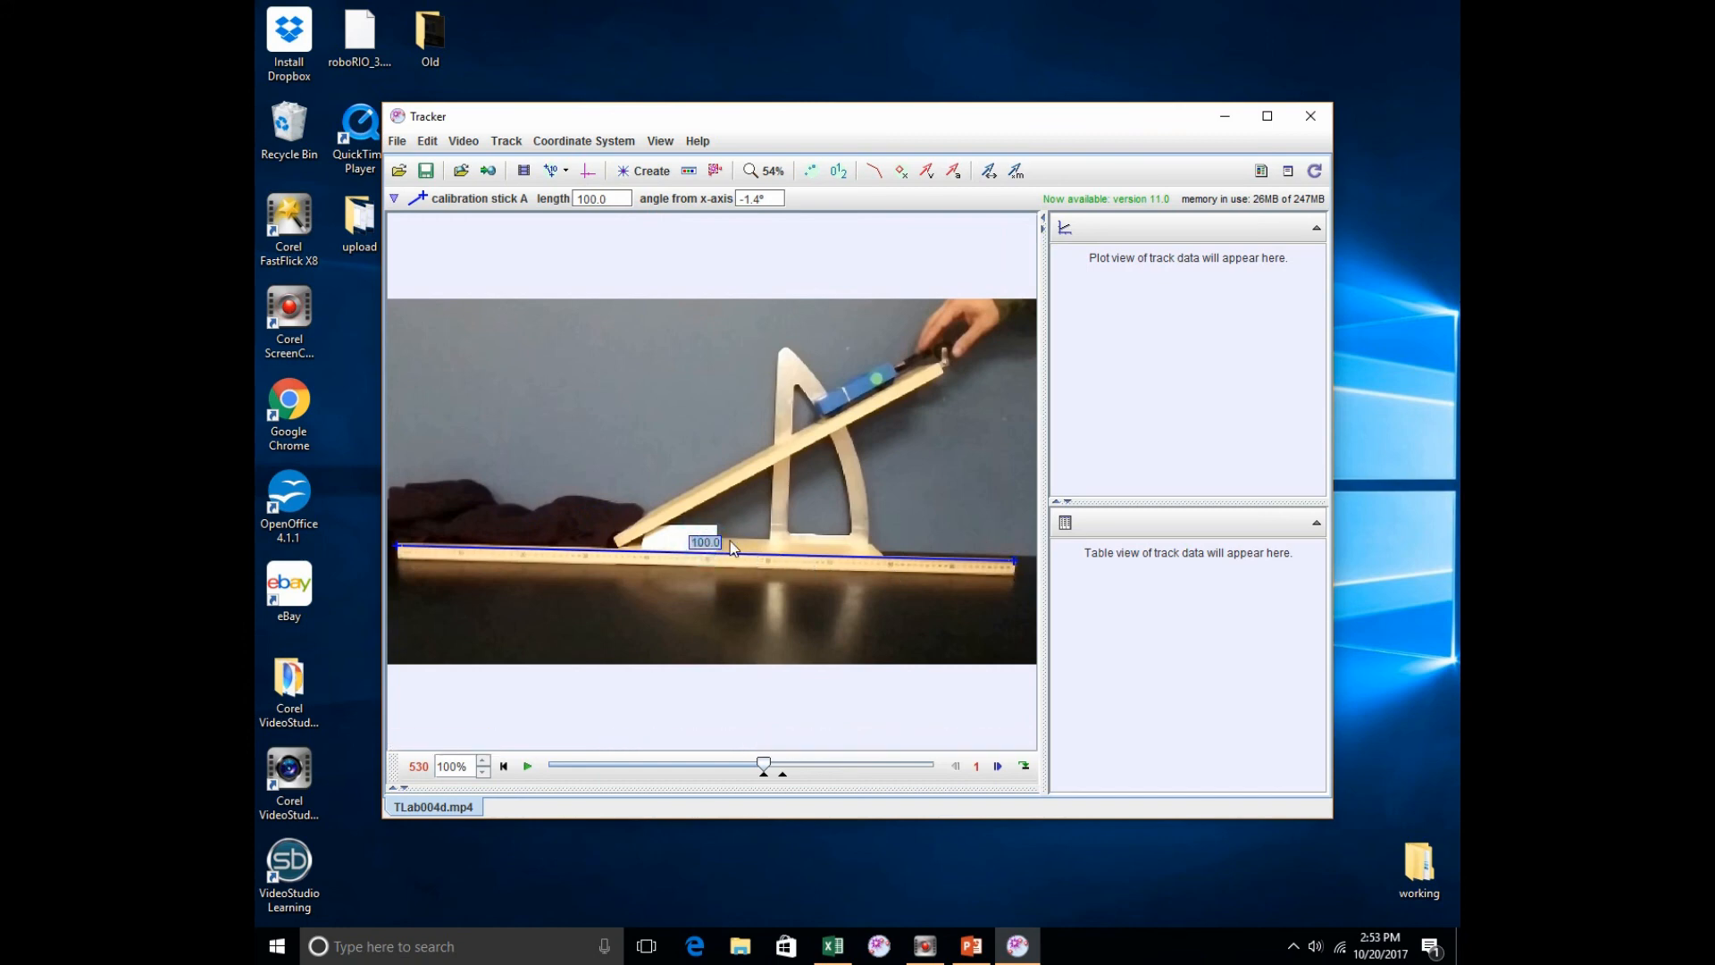
{"action": "type", "text": "1"}
{"action": "key", "text": "Return"}
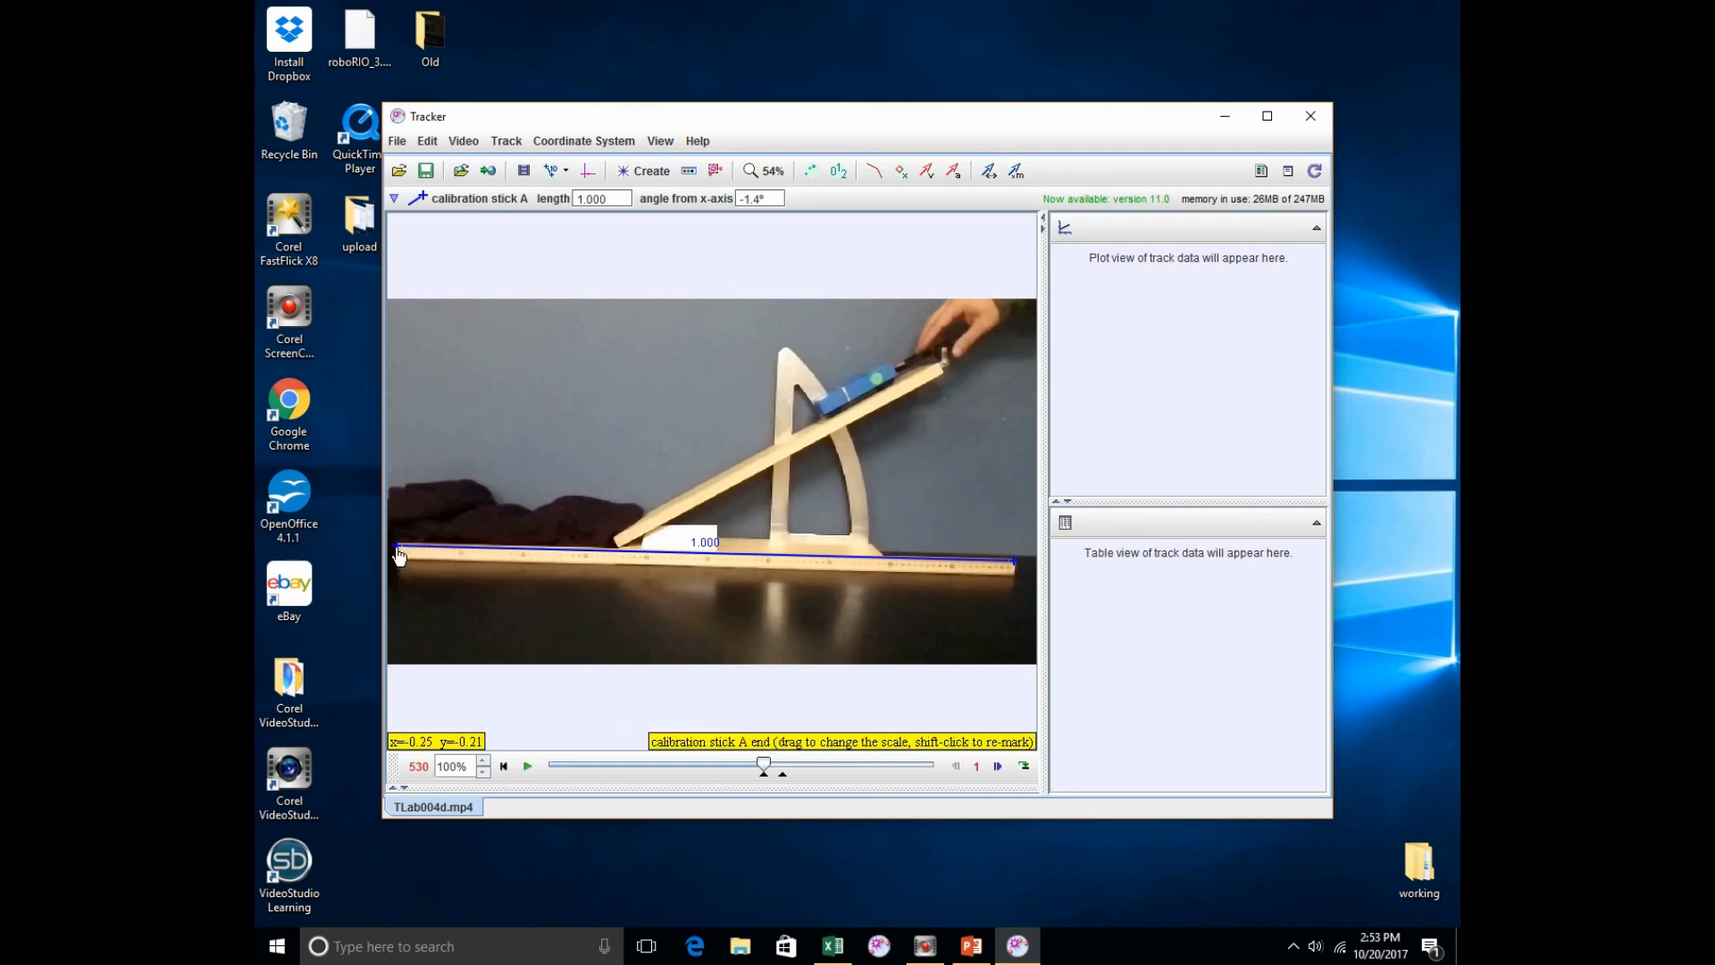
{"action": "left_click", "coordinate": [551, 170]}
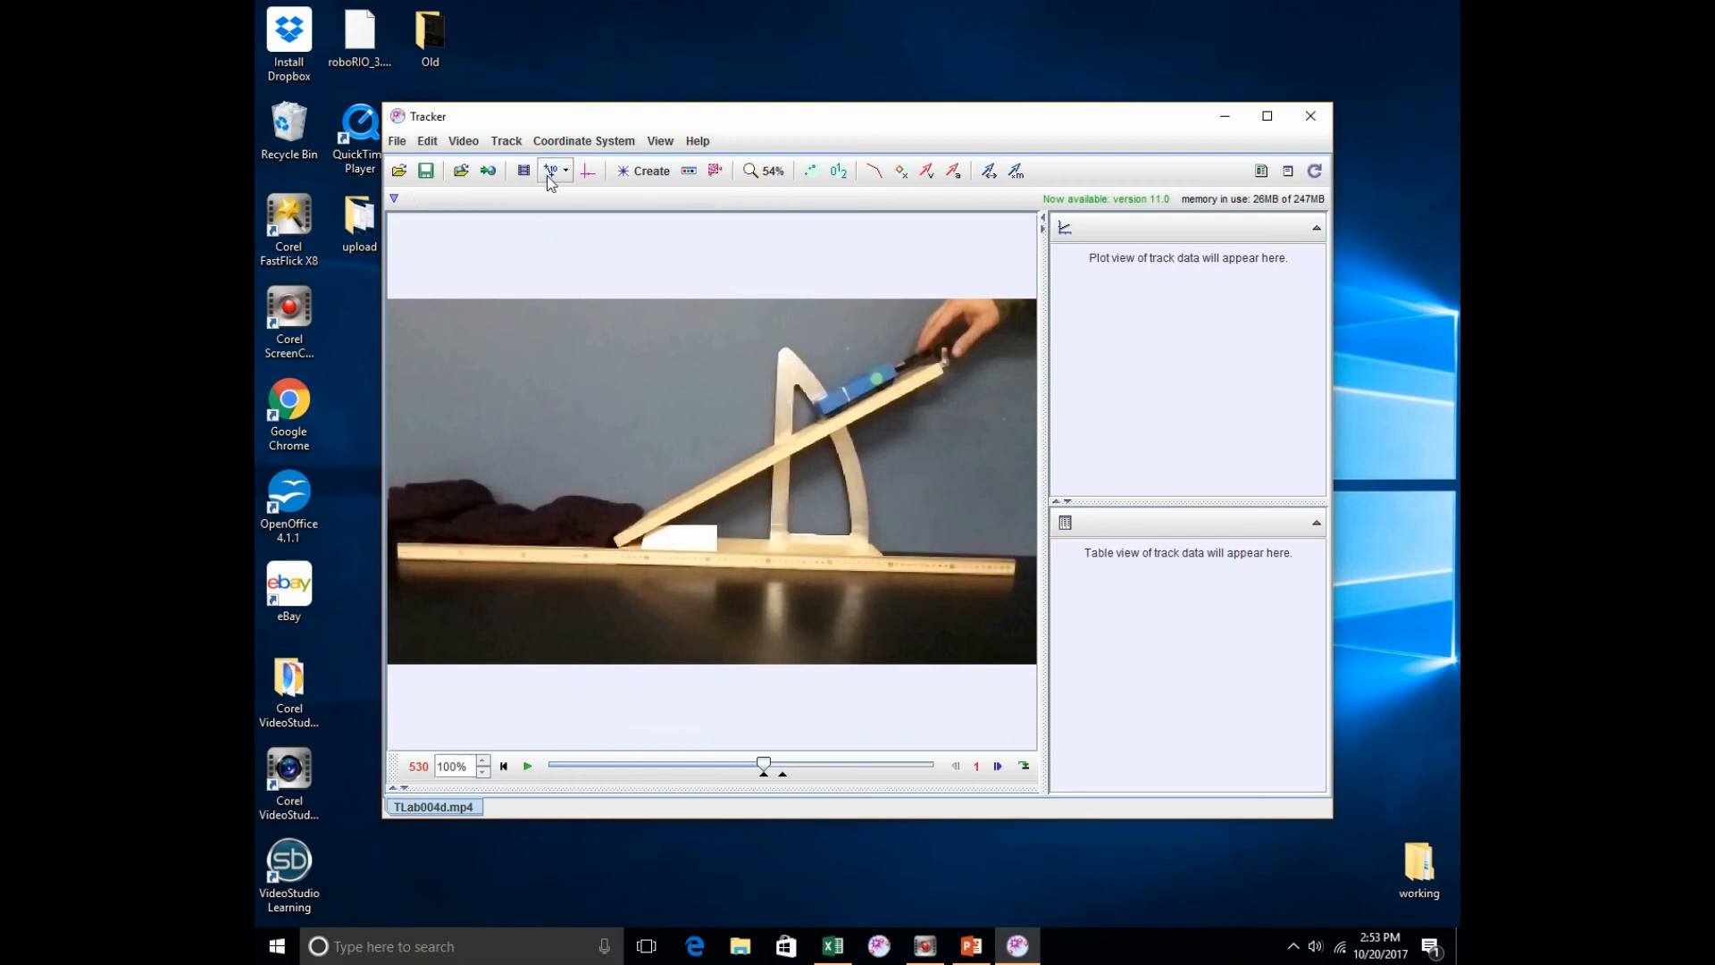
Step: Put the axes origin on the cart's green dot at frame 530 and tilt the +x axis to about -151.7° through the dot at frame 575
{"action": "left_click", "coordinate": [588, 177]}
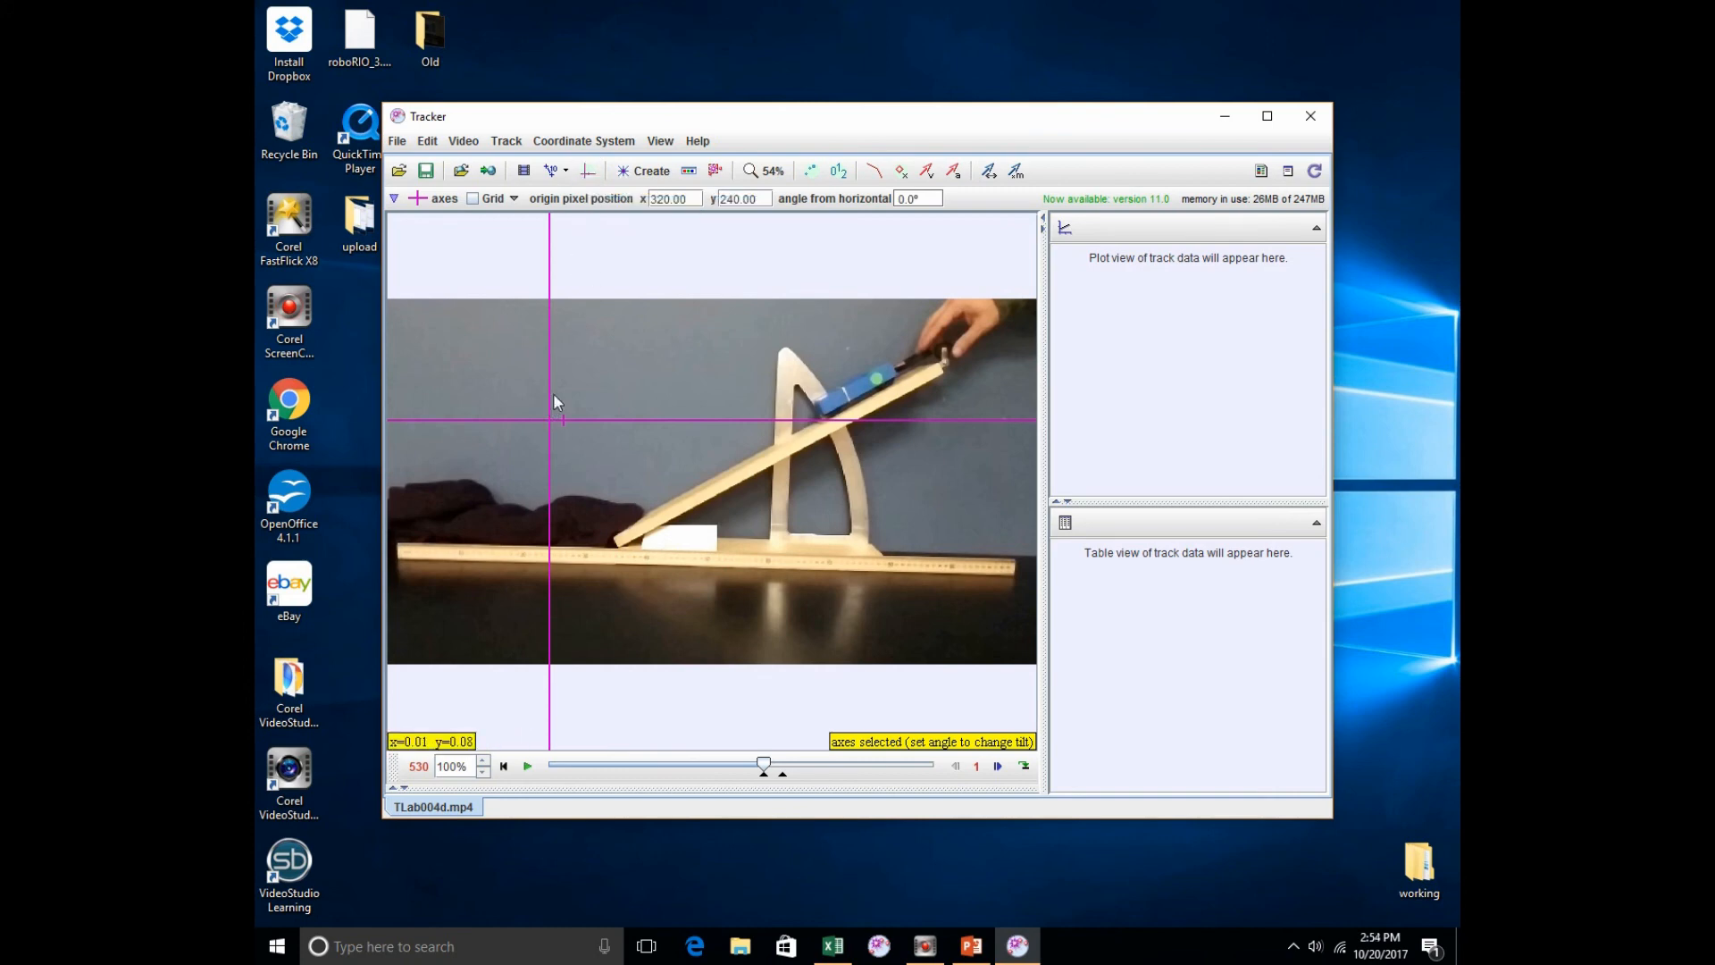
{"action": "left_click_drag", "start_coordinate": [552, 423], "coordinate": [880, 387]}
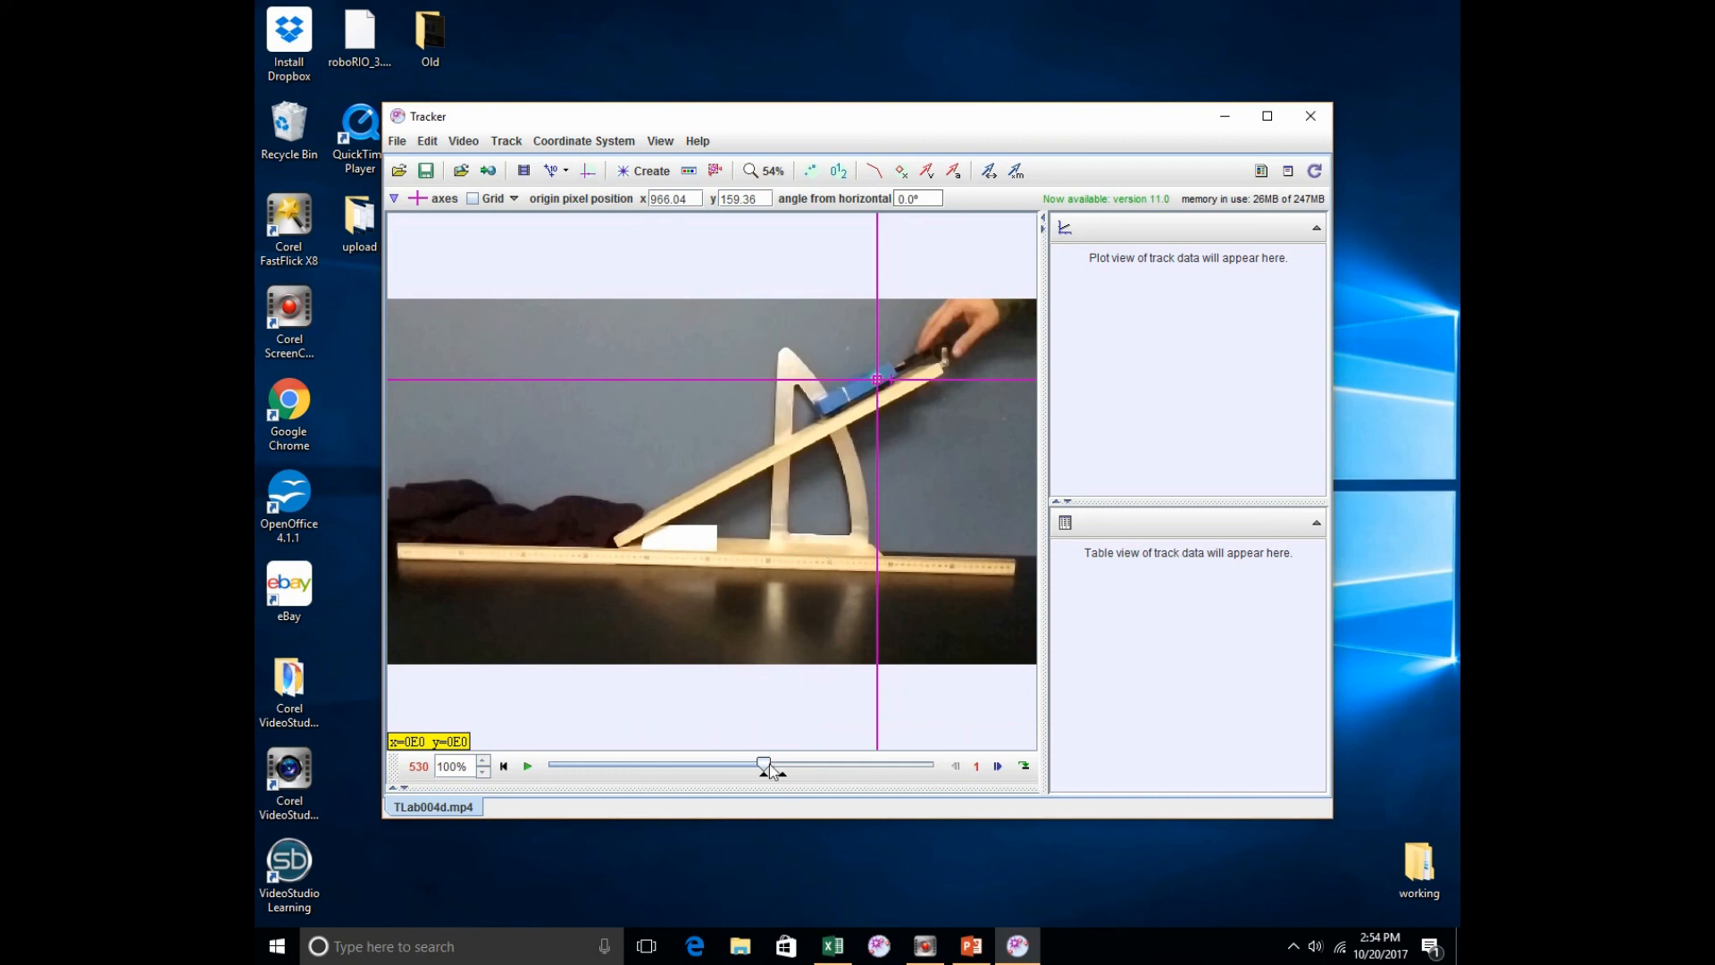
{"action": "left_click_drag", "start_coordinate": [764, 764], "coordinate": [836, 757]}
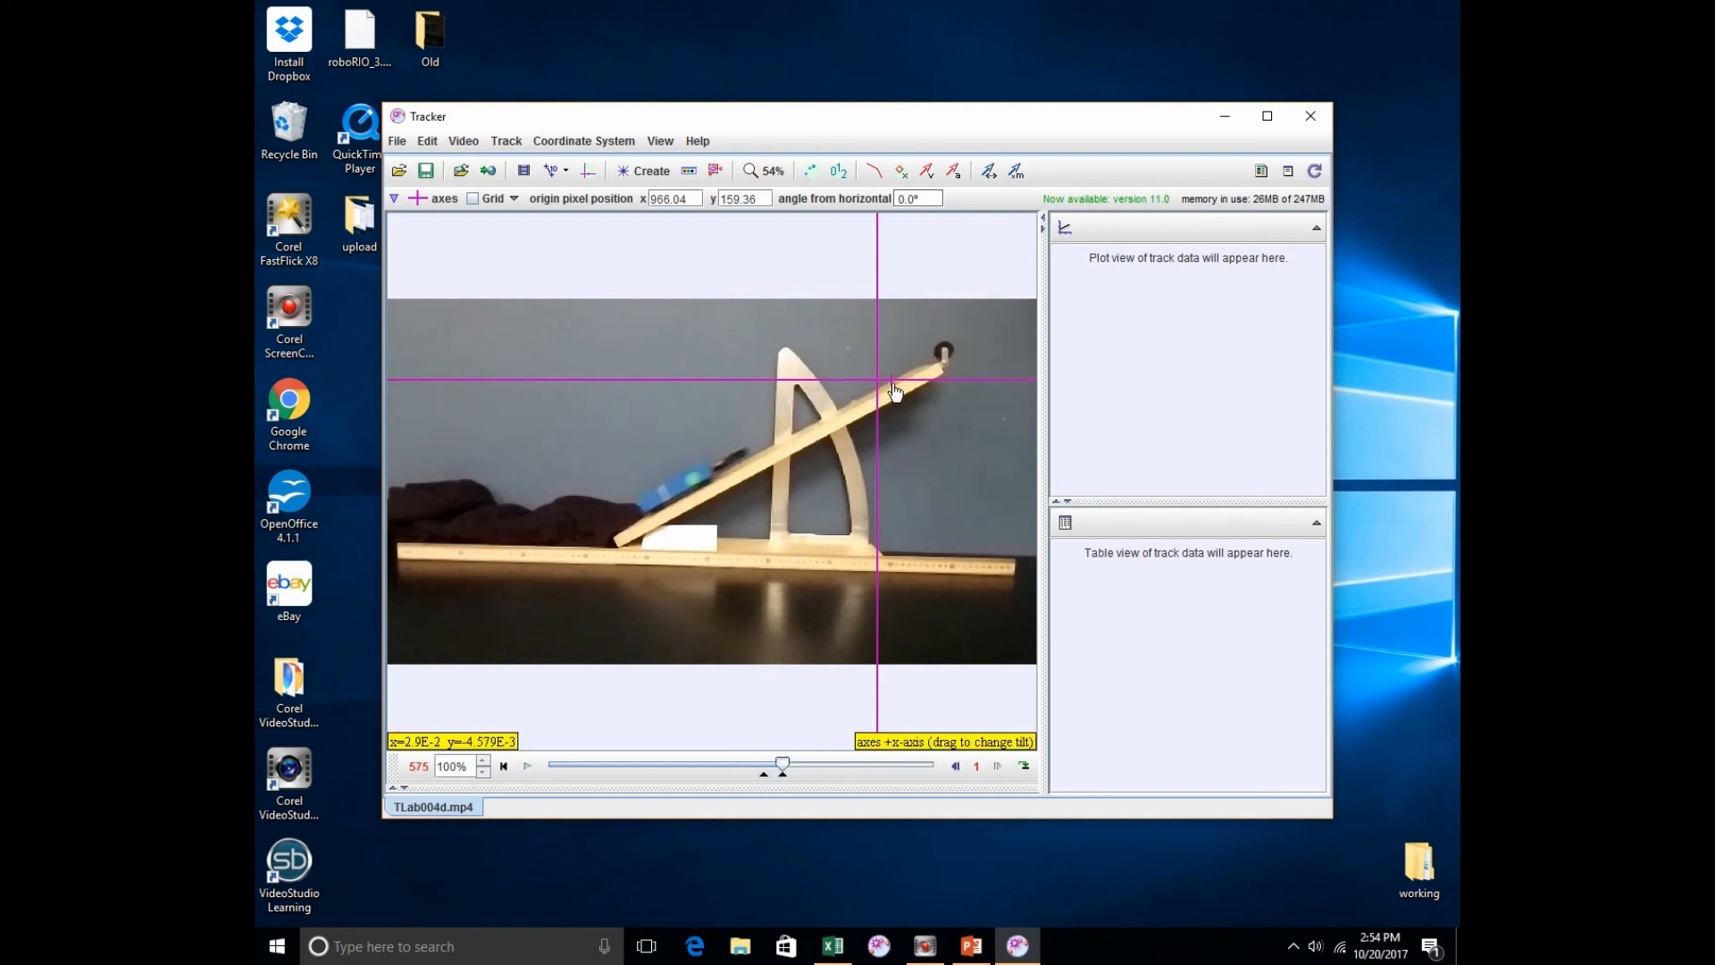
{"action": "left_click_drag", "start_coordinate": [901, 380], "coordinate": [695, 487]}
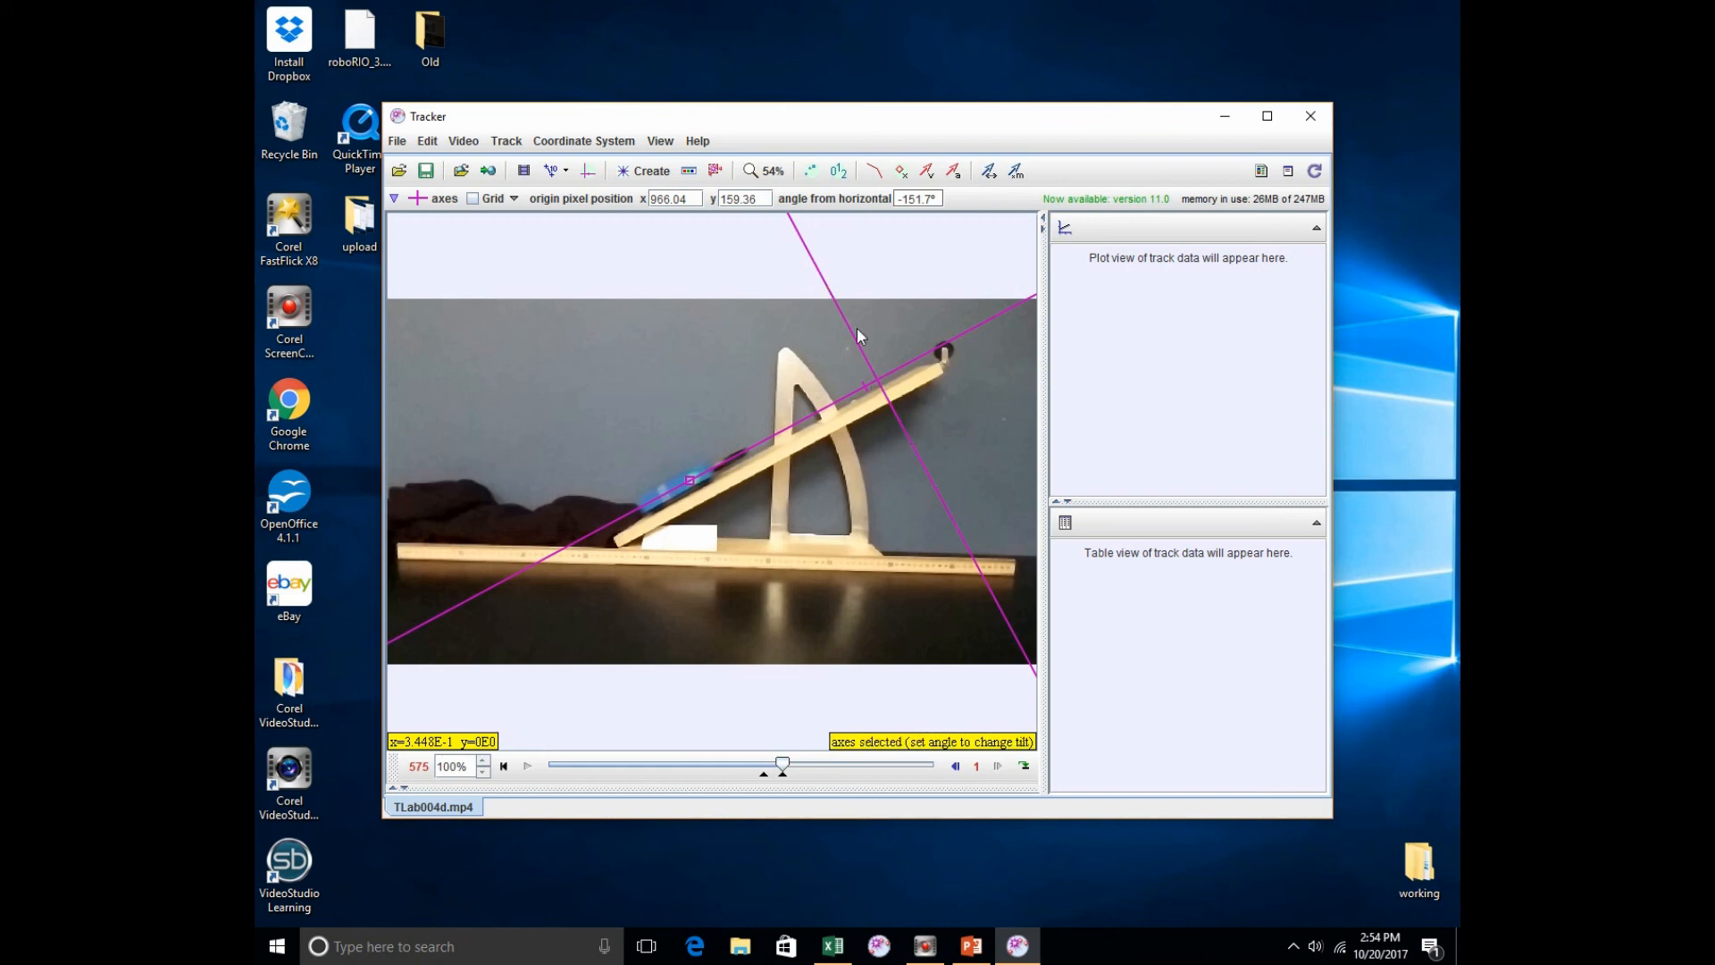
{"action": "left_click", "coordinate": [882, 390]}
{"action": "left_click", "coordinate": [587, 171]}
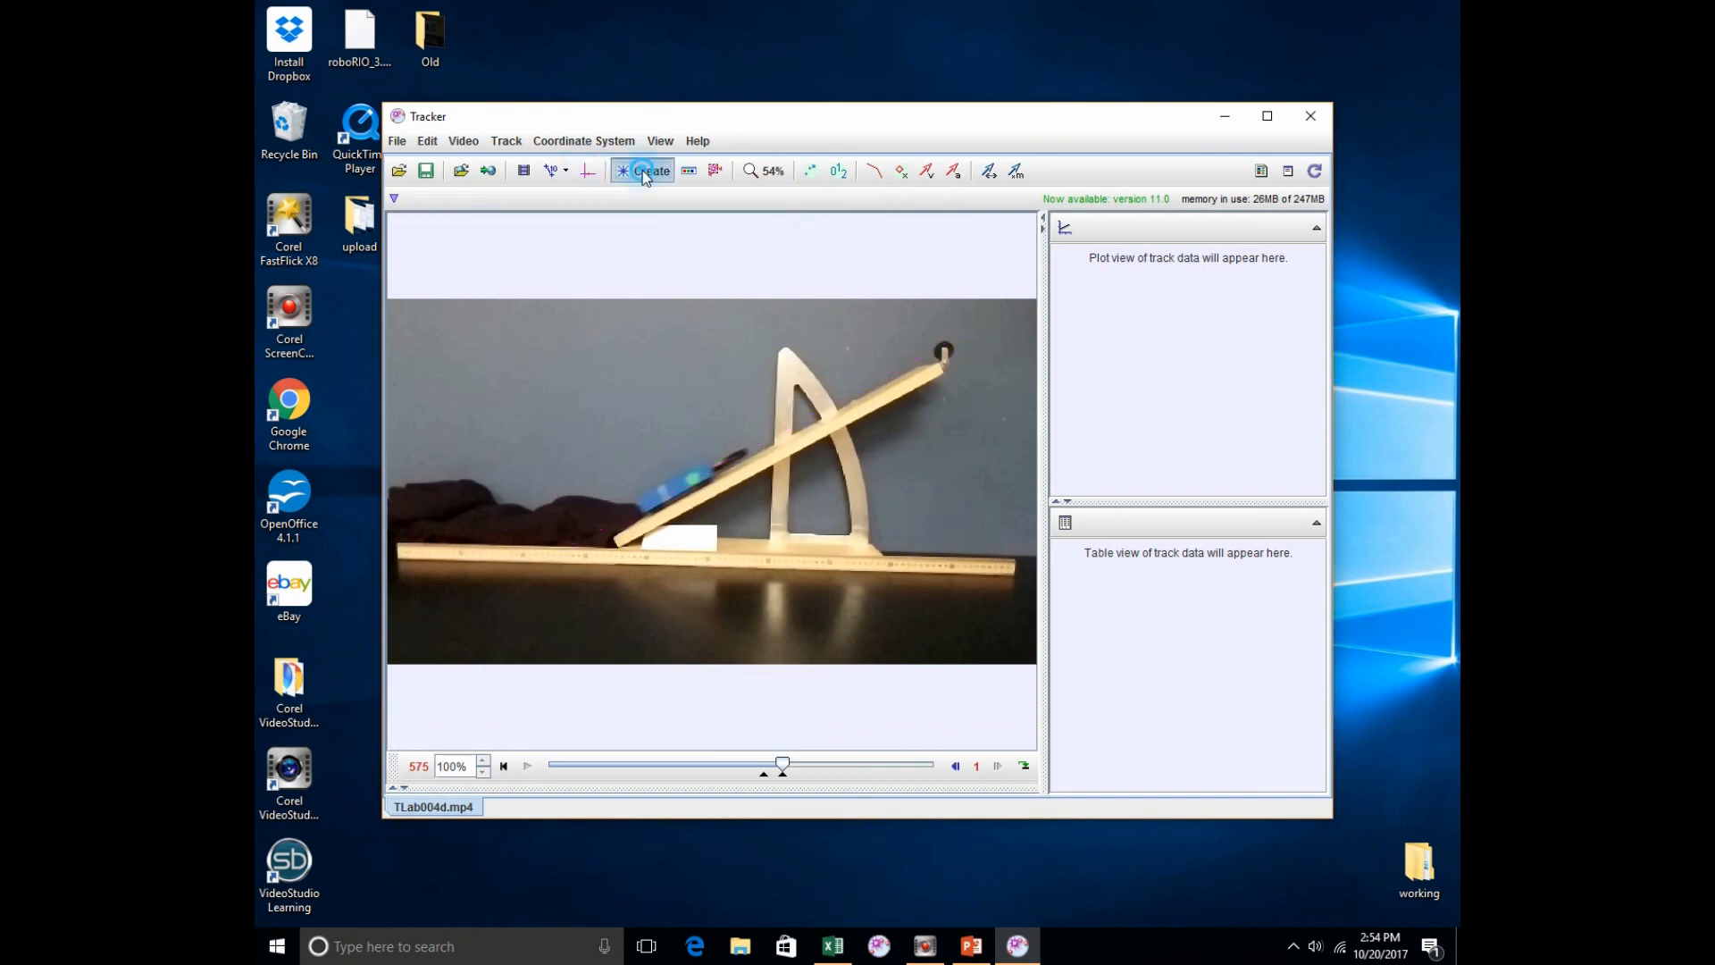
Step: Create a point mass track and define an Autotracker key frame on the cart's green dot at frame 530
{"action": "left_click", "coordinate": [645, 172]}
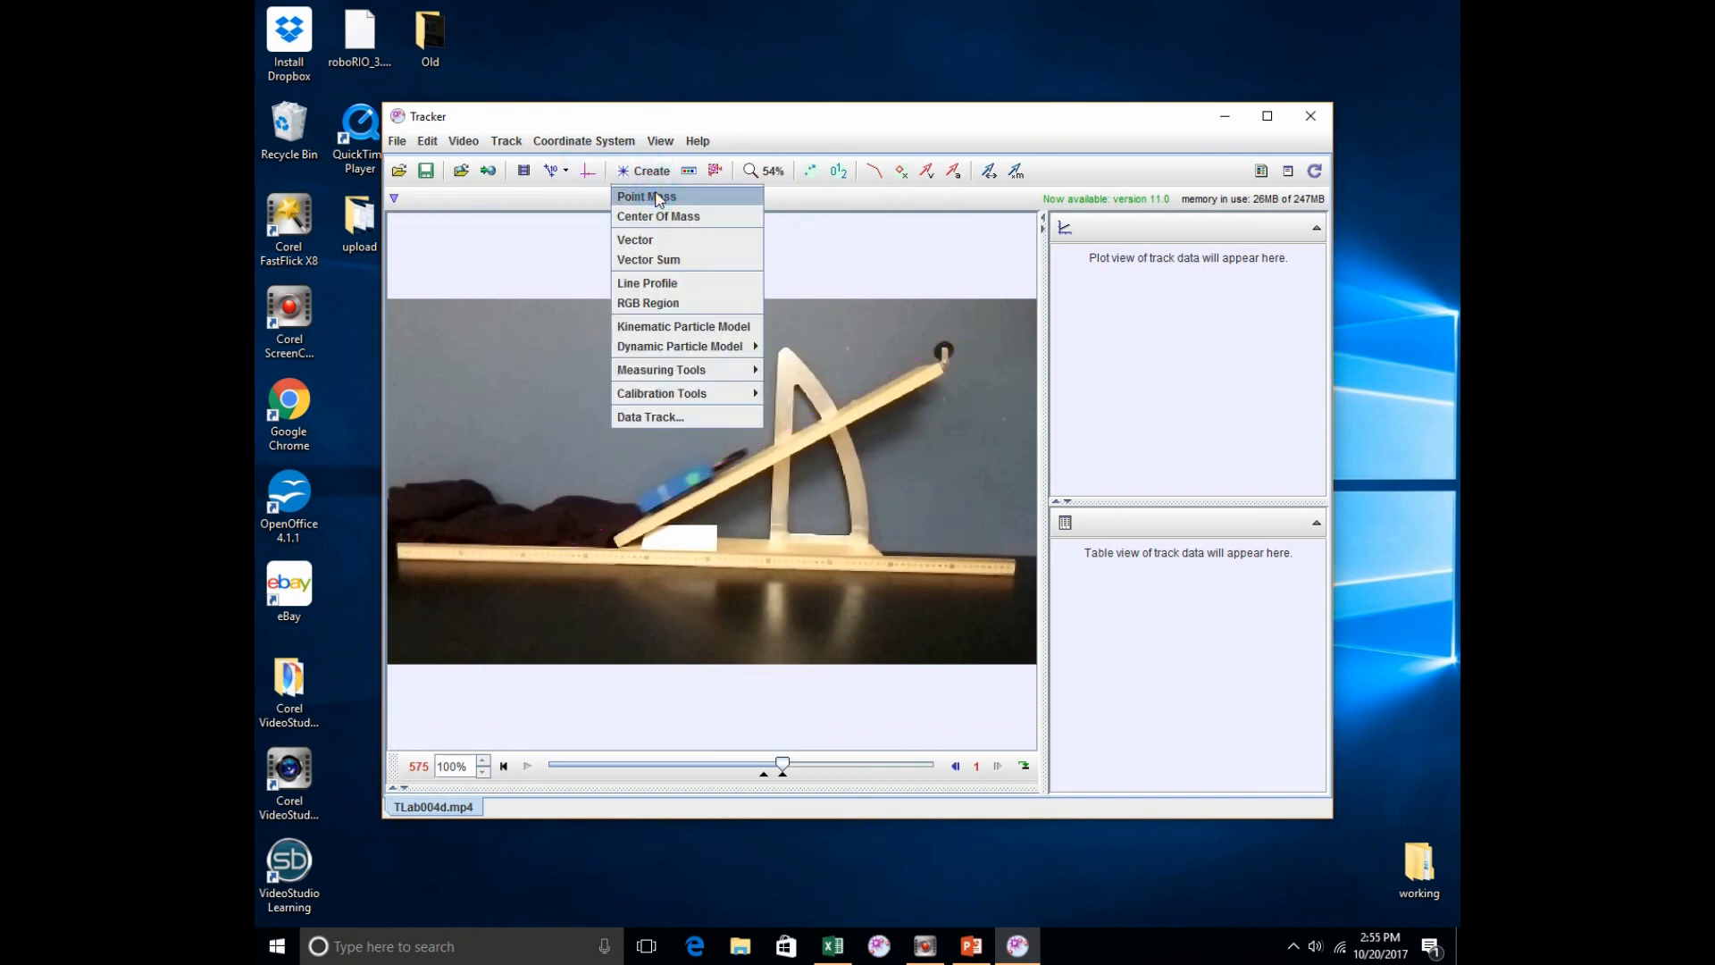
{"action": "left_click", "coordinate": [656, 198]}
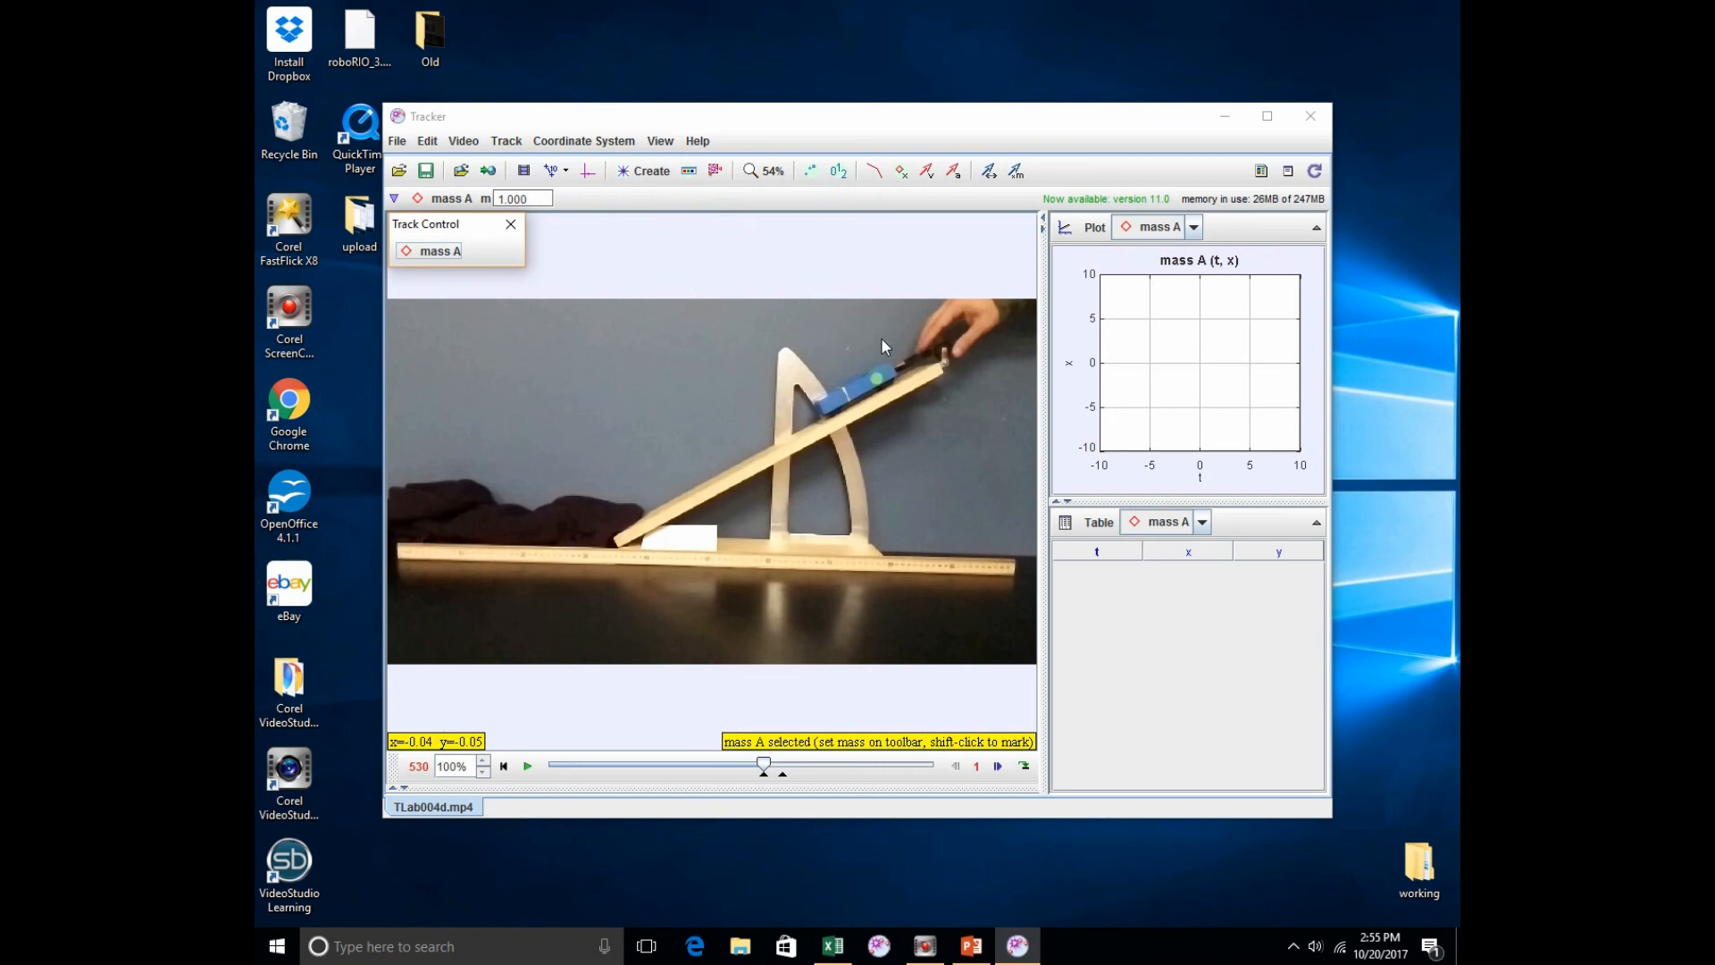
{"action": "left_click", "coordinate": [881, 339]}
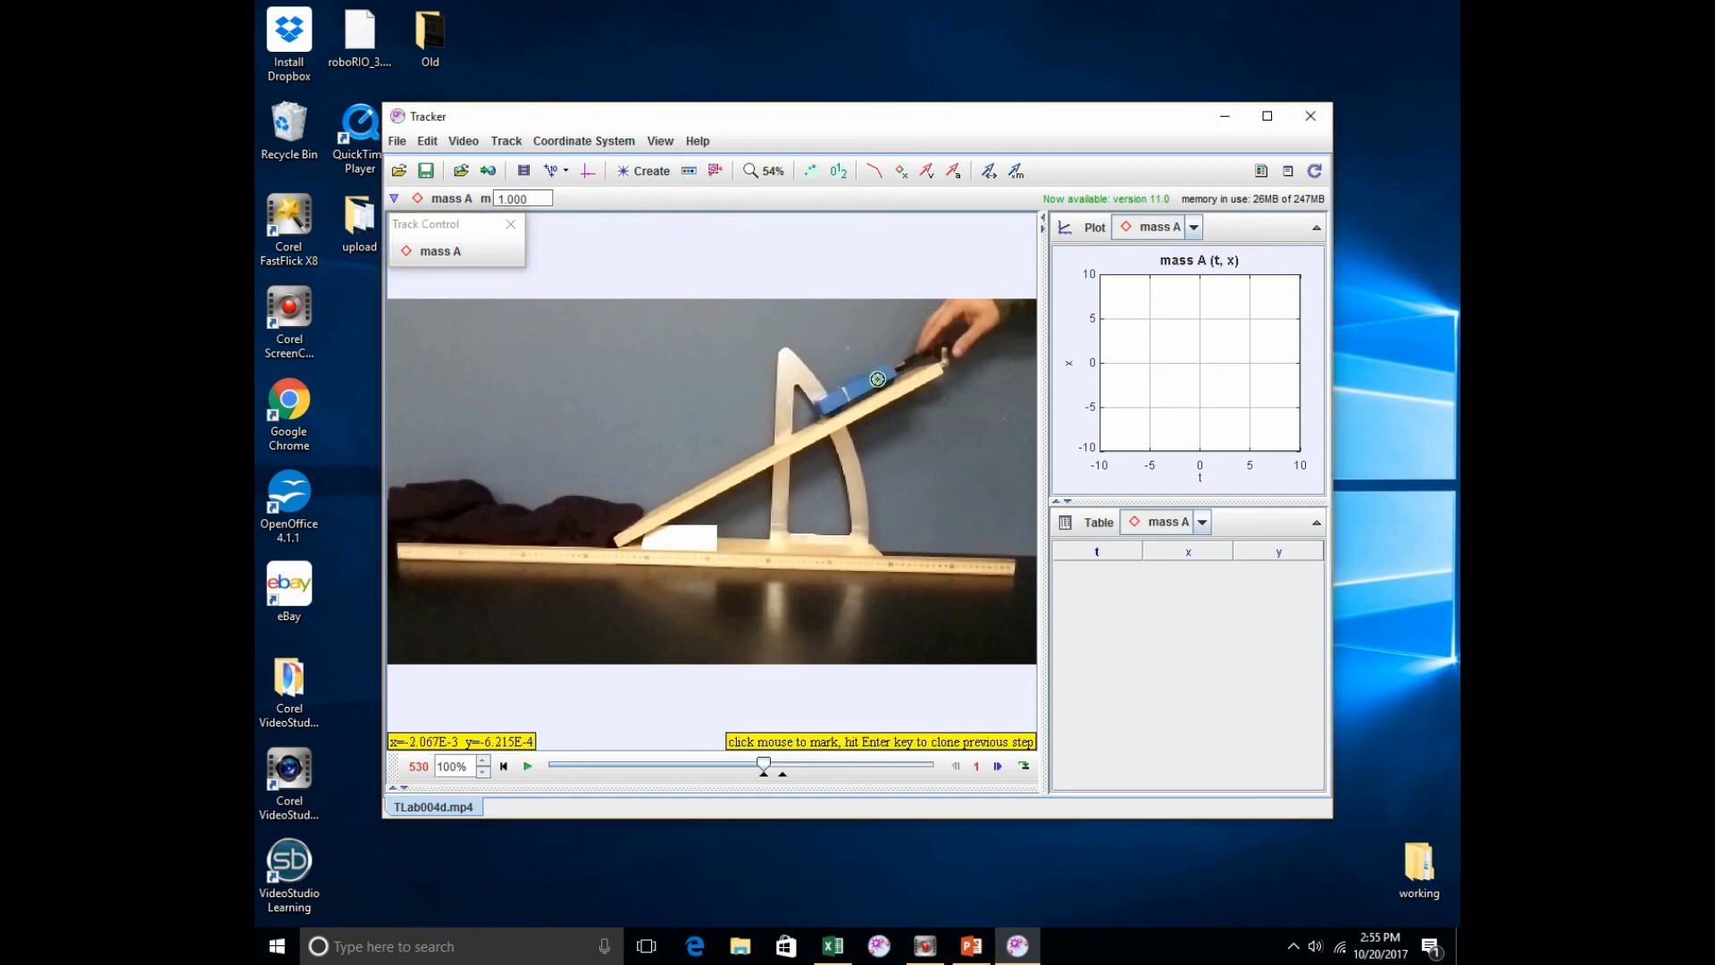
{"action": "left_click", "coordinate": [879, 381], "text": "ctrl+shift"}
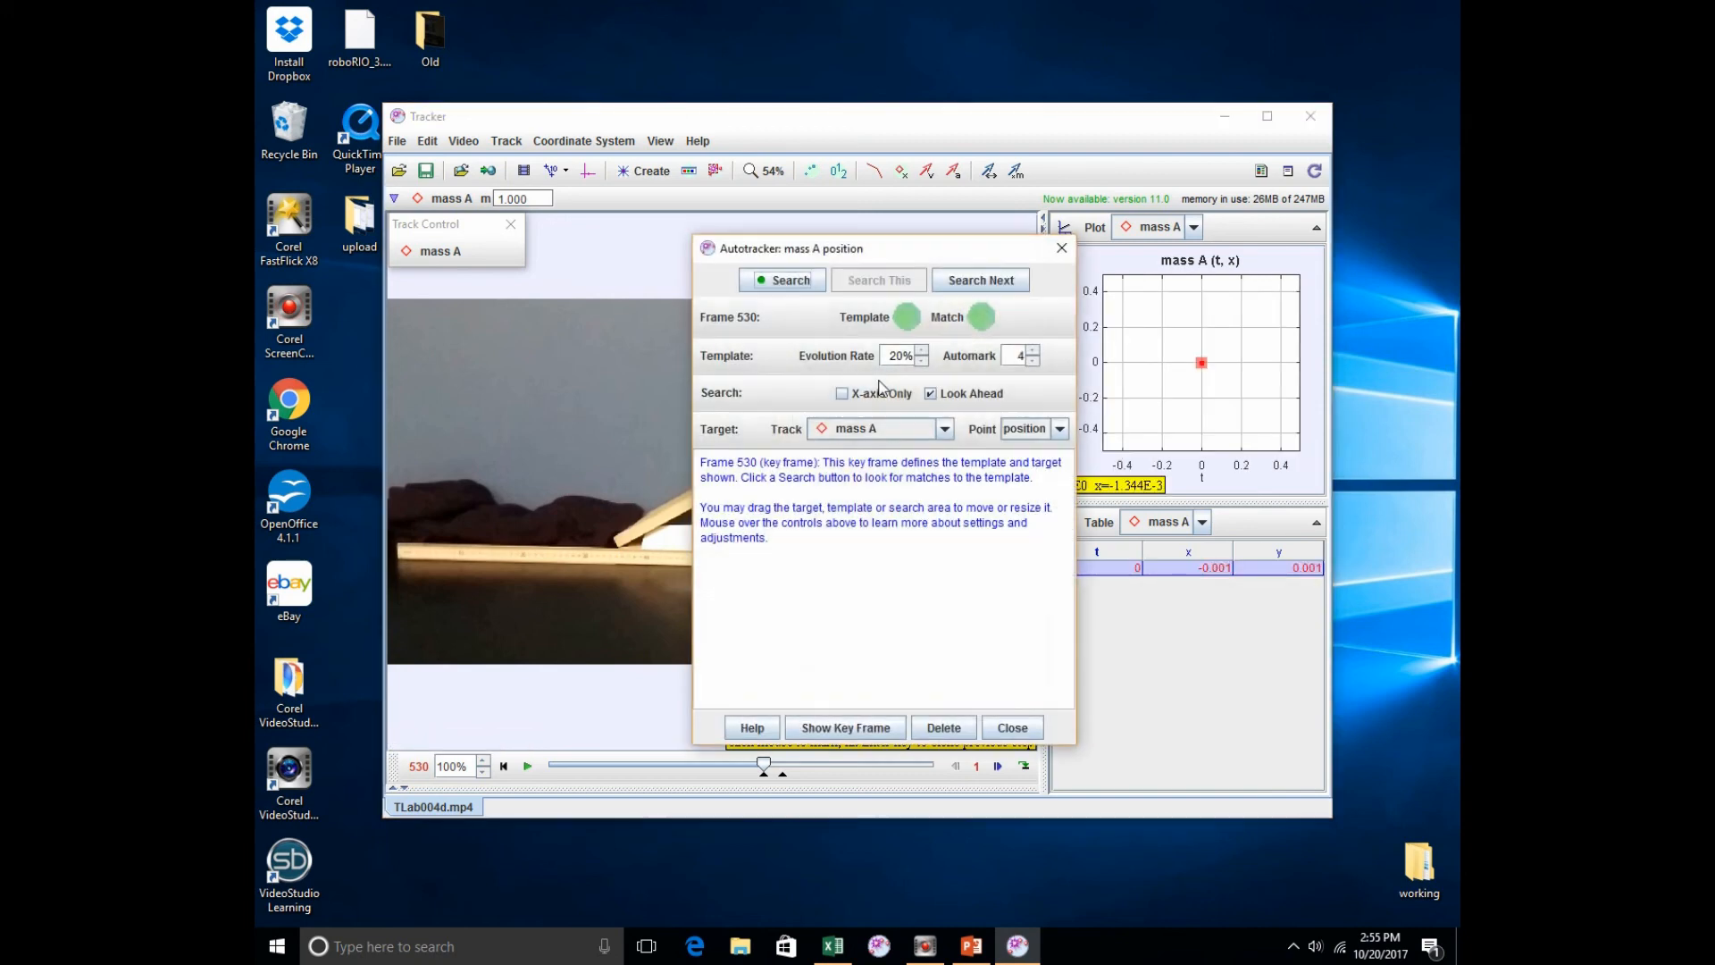
Step: Run the Autotracker search for the point mass over the whole clip and close the Autotracker
{"action": "left_click_drag", "start_coordinate": [879, 256], "coordinate": [1241, 572]}
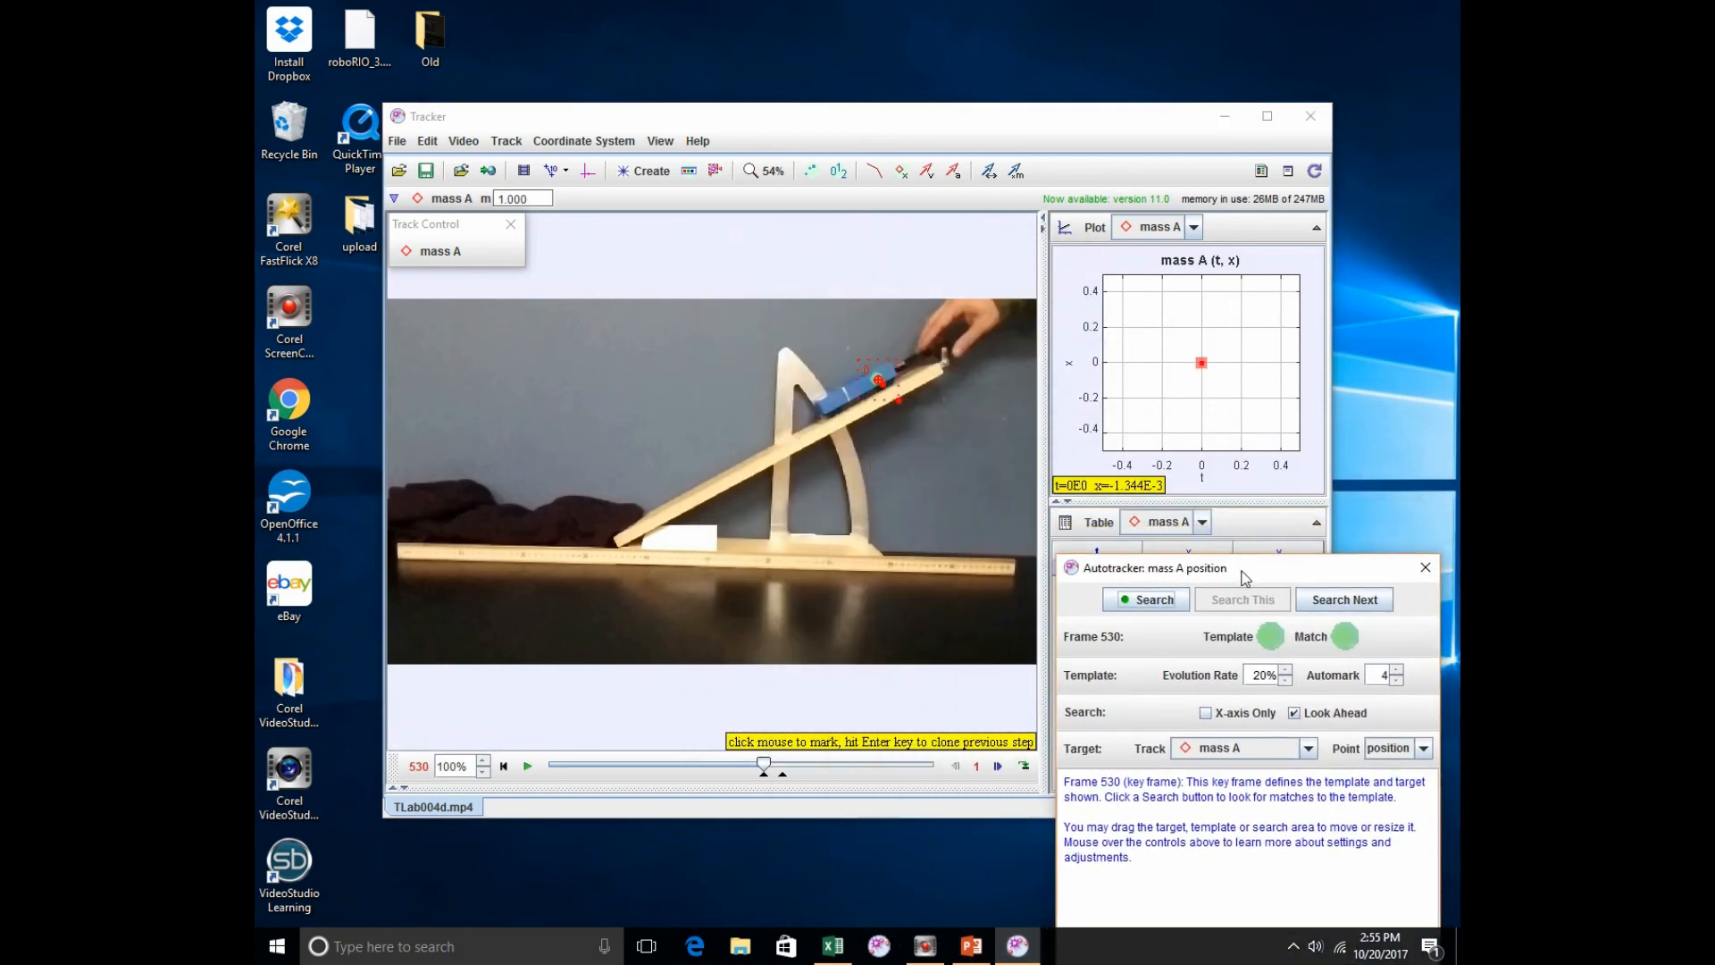
{"action": "left_click", "coordinate": [1159, 604]}
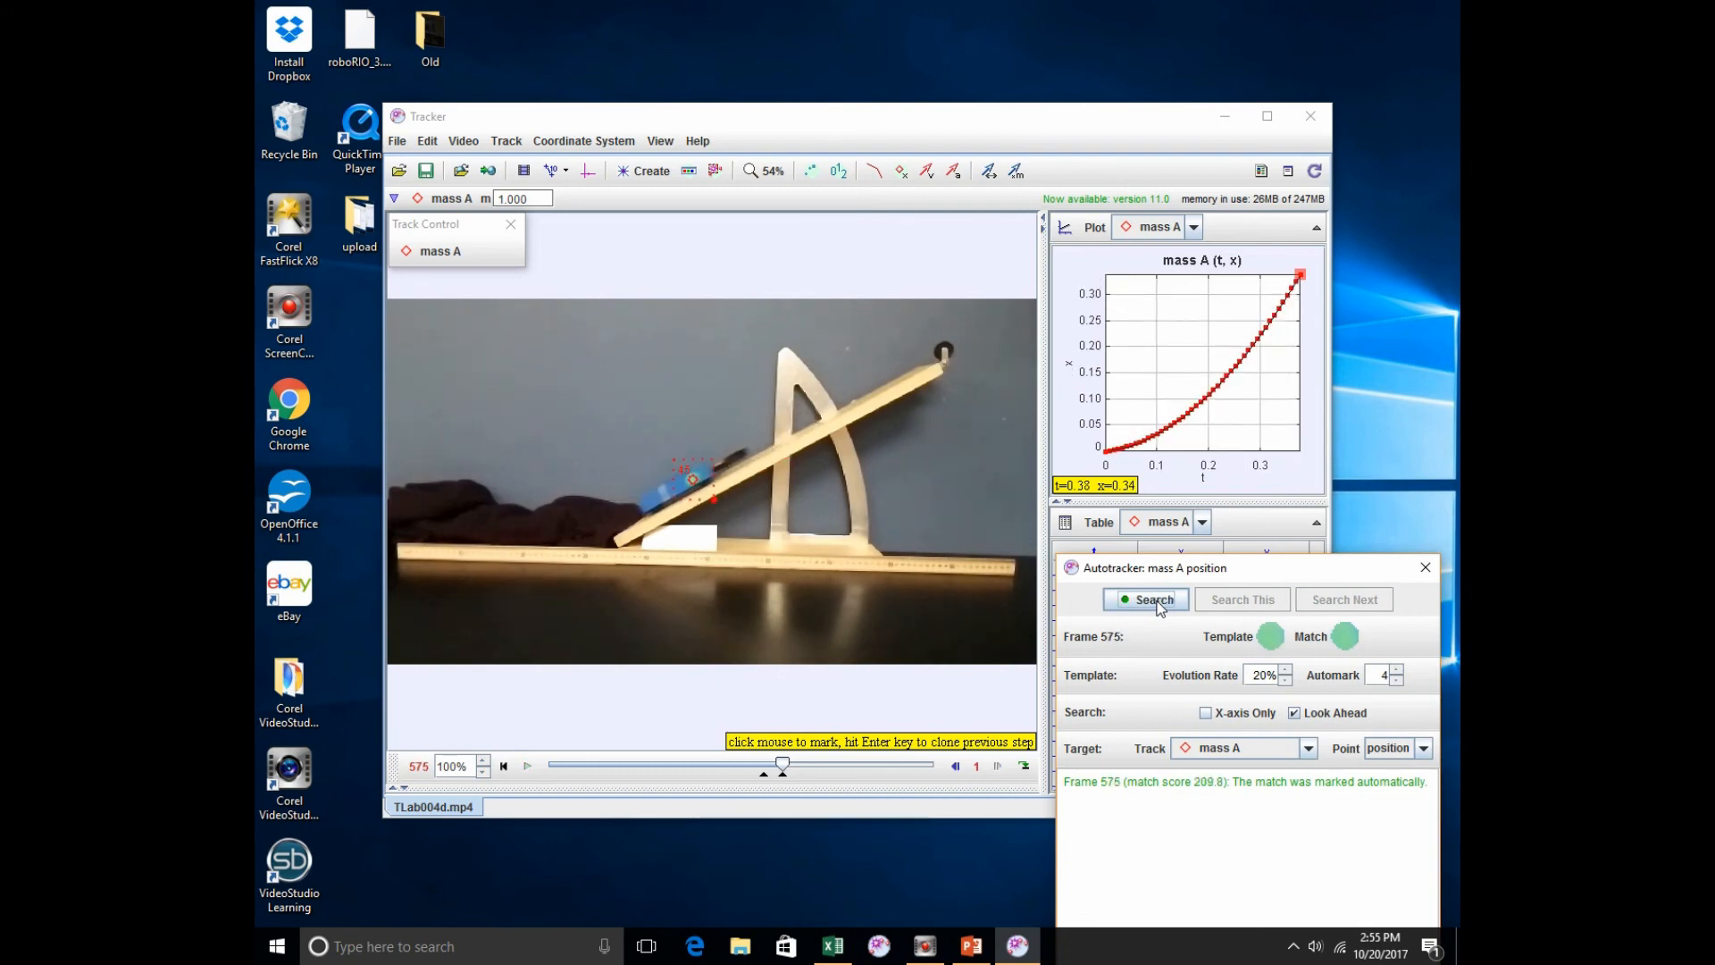
{"action": "left_click_drag", "start_coordinate": [1214, 582], "coordinate": [1192, 323]}
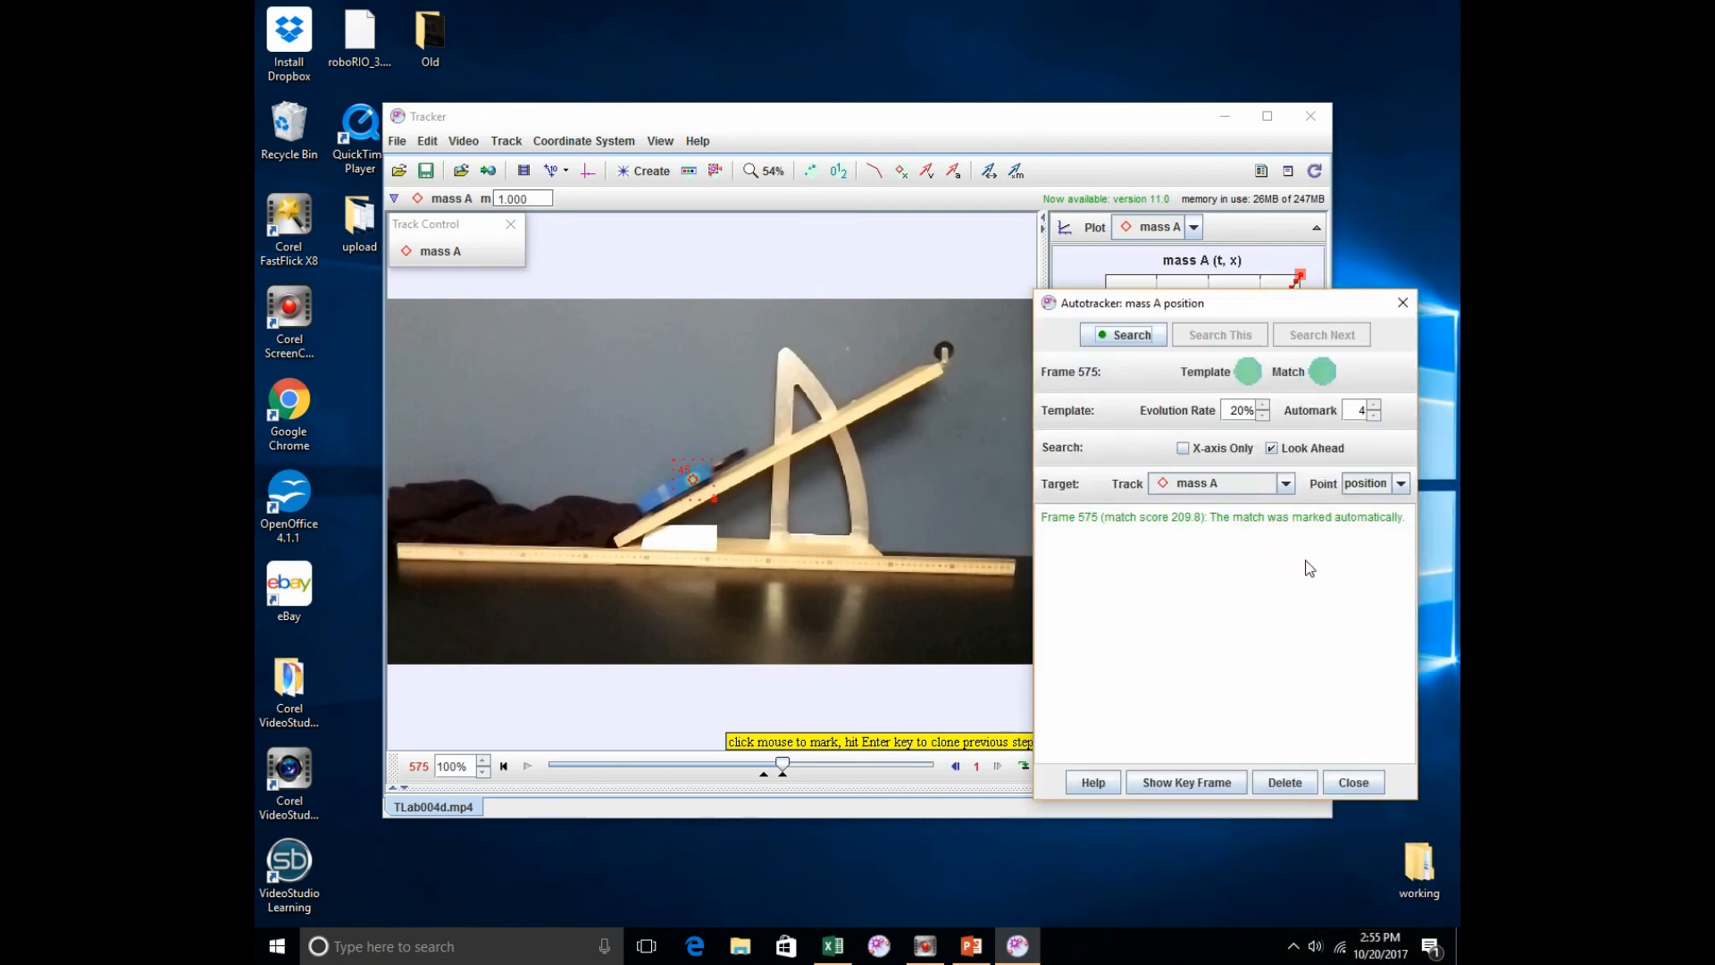
{"action": "left_click", "coordinate": [1354, 782]}
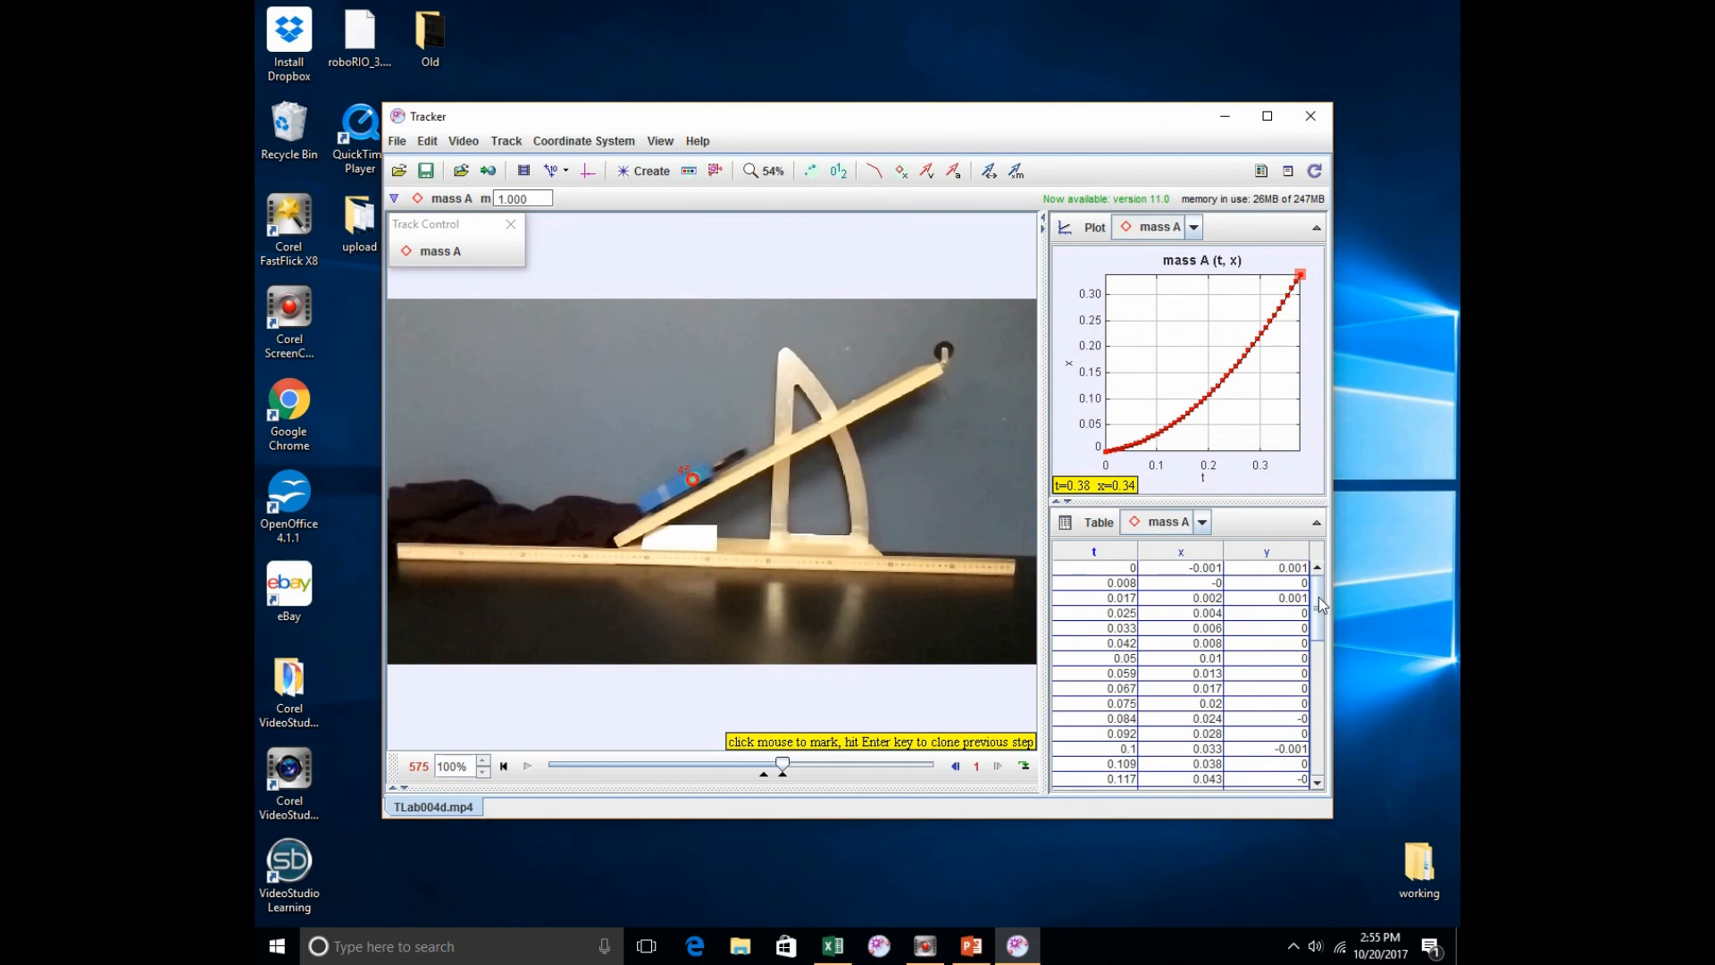
Step: Examine the time, x and y values at the beginning of the point mass data table
{"action": "left_click", "coordinate": [1111, 600]}
{"action": "left_click", "coordinate": [1210, 569]}
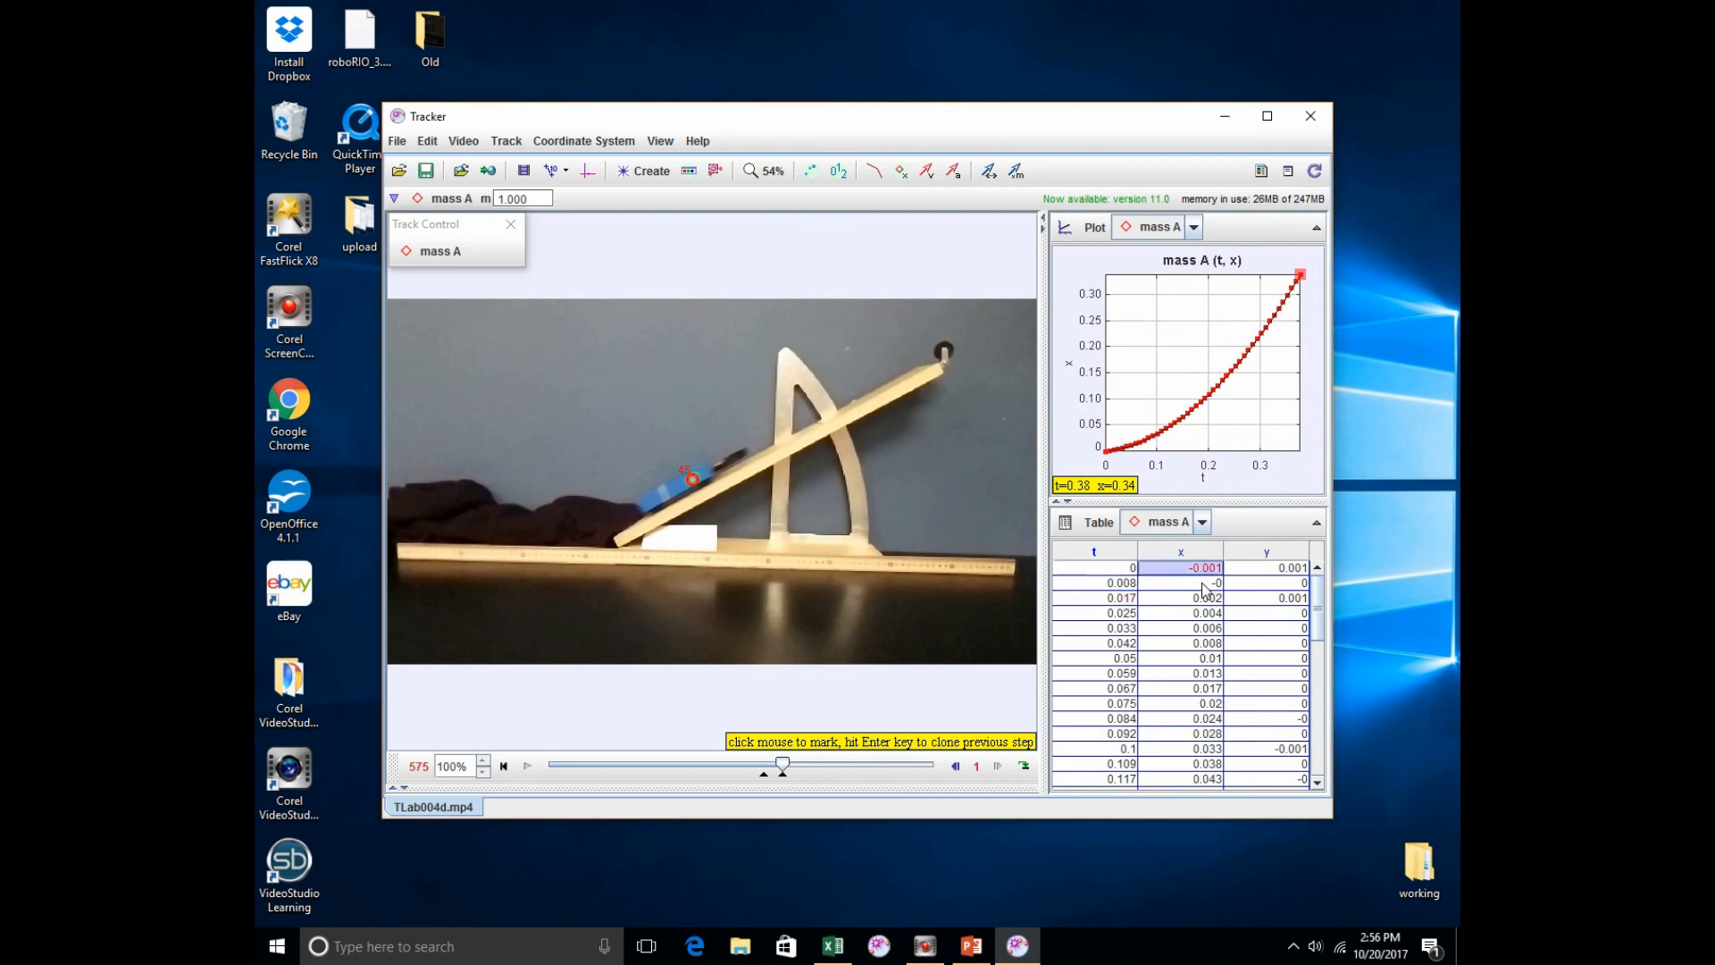
{"action": "left_click", "coordinate": [1216, 600]}
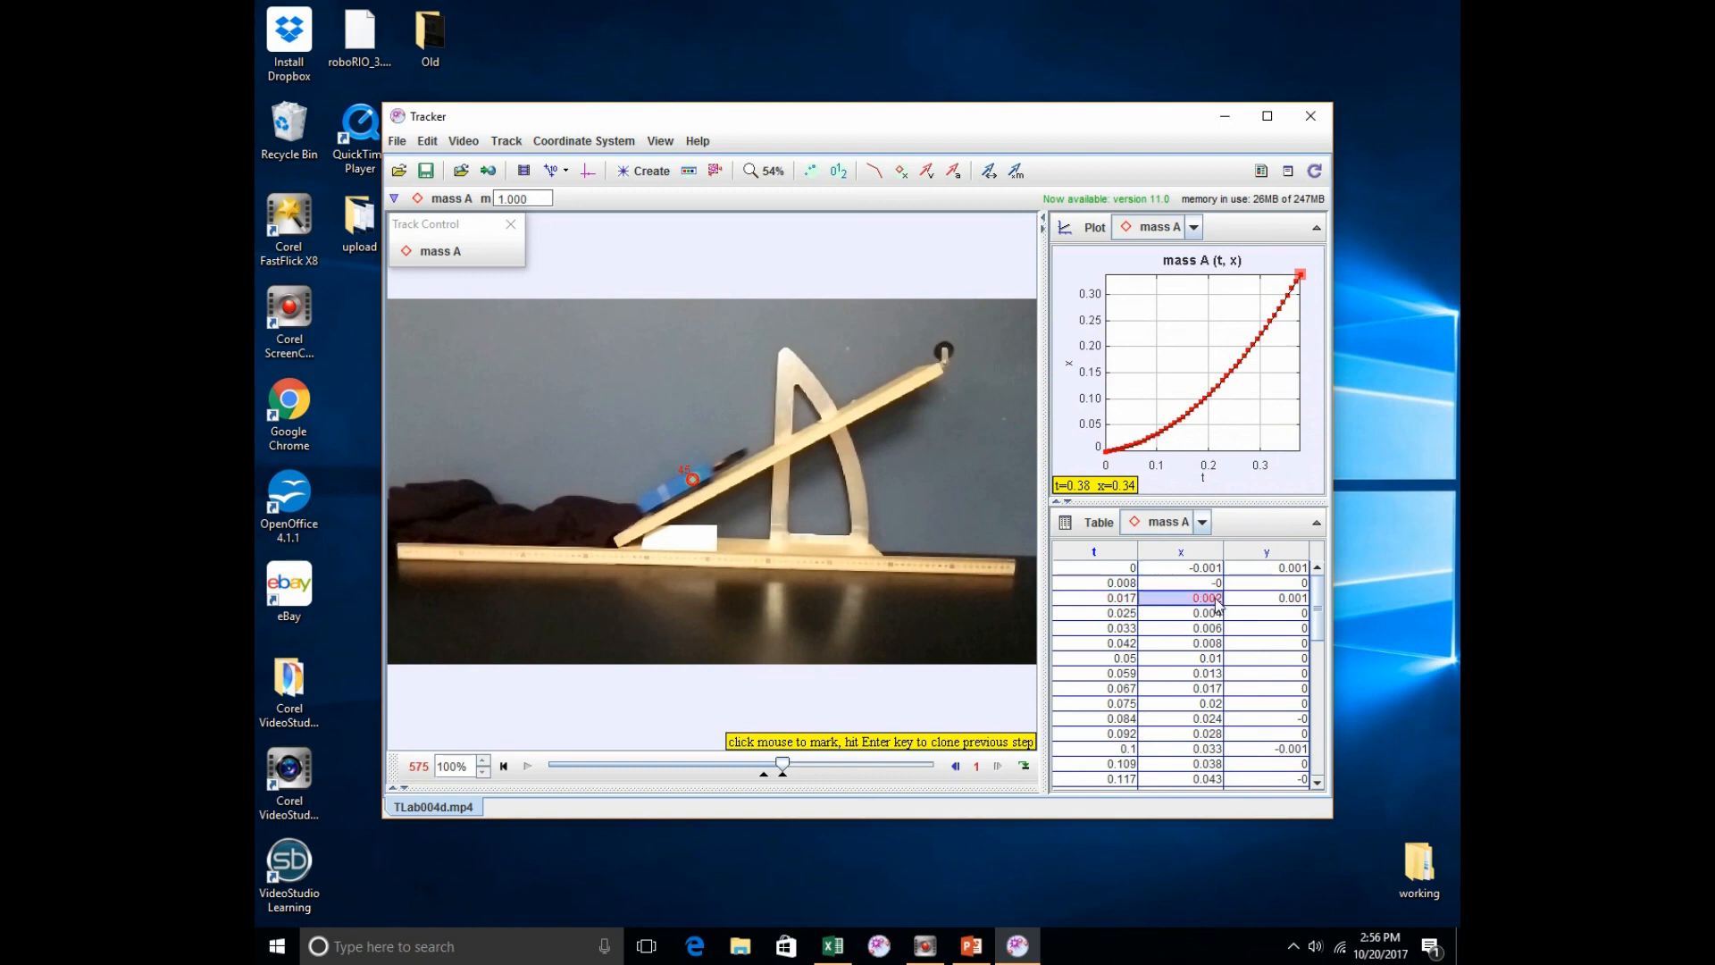
{"action": "left_click", "coordinate": [1266, 572]}
{"action": "left_click", "coordinate": [1268, 582]}
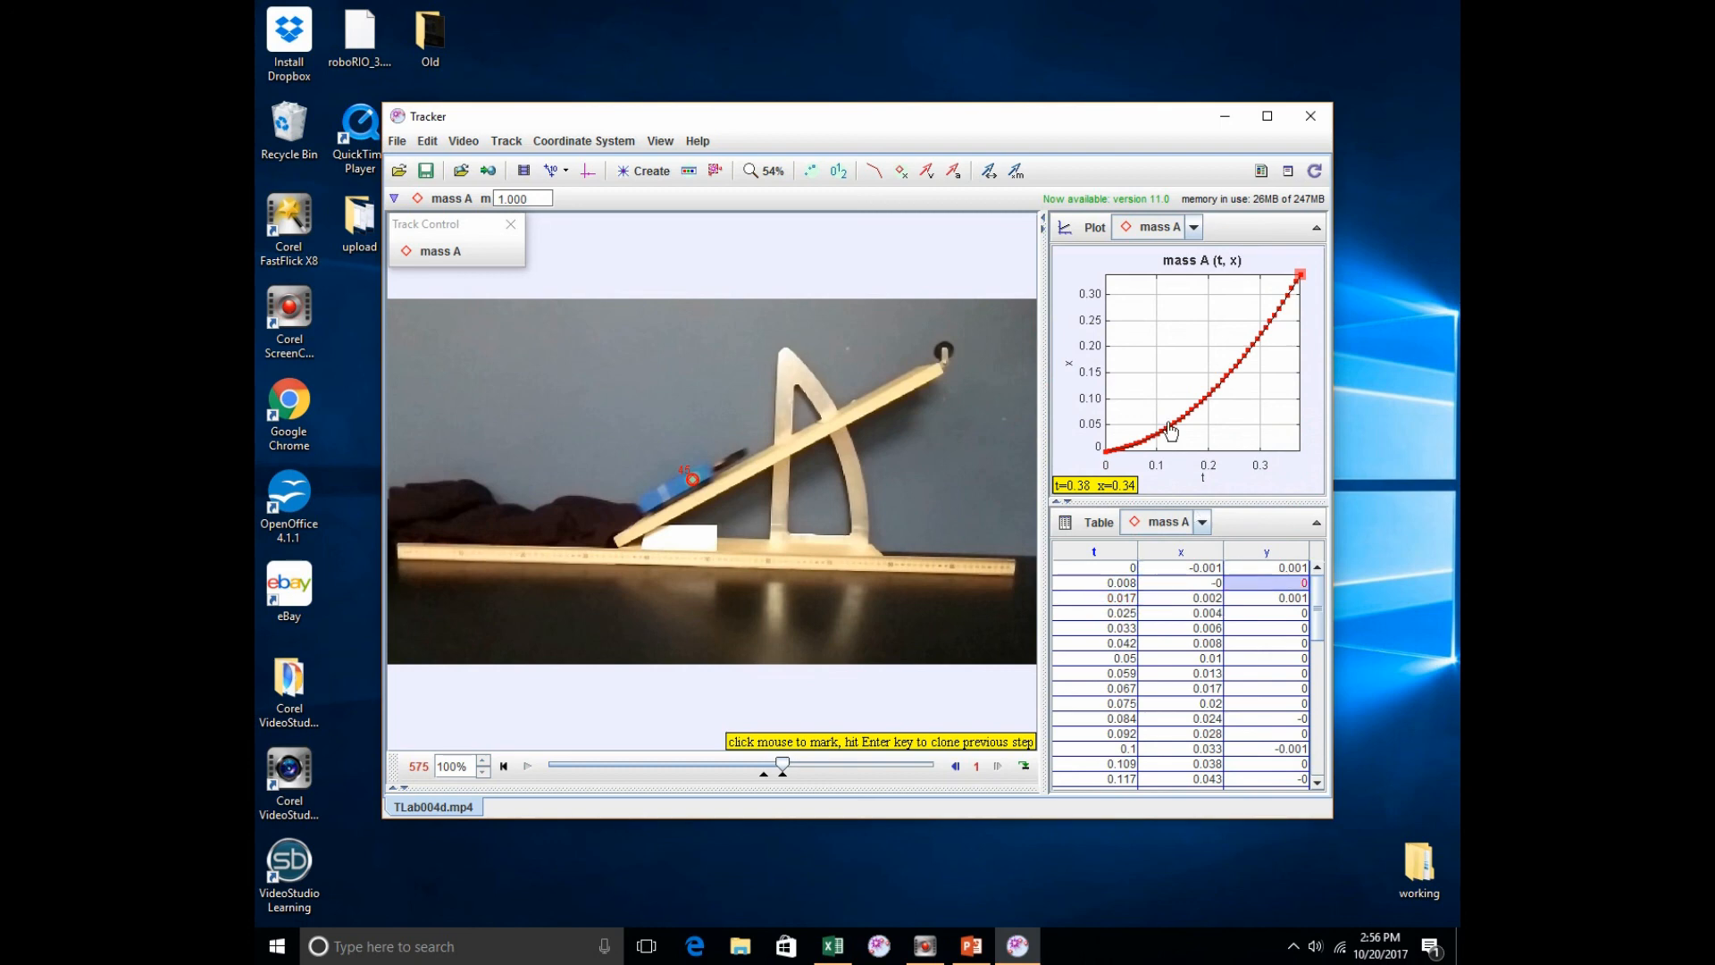
Step: Check the point mass's y values in a y-versus-time plot and throughout the data table, and return the plot to the position x-component
{"action": "left_click", "coordinate": [1067, 369]}
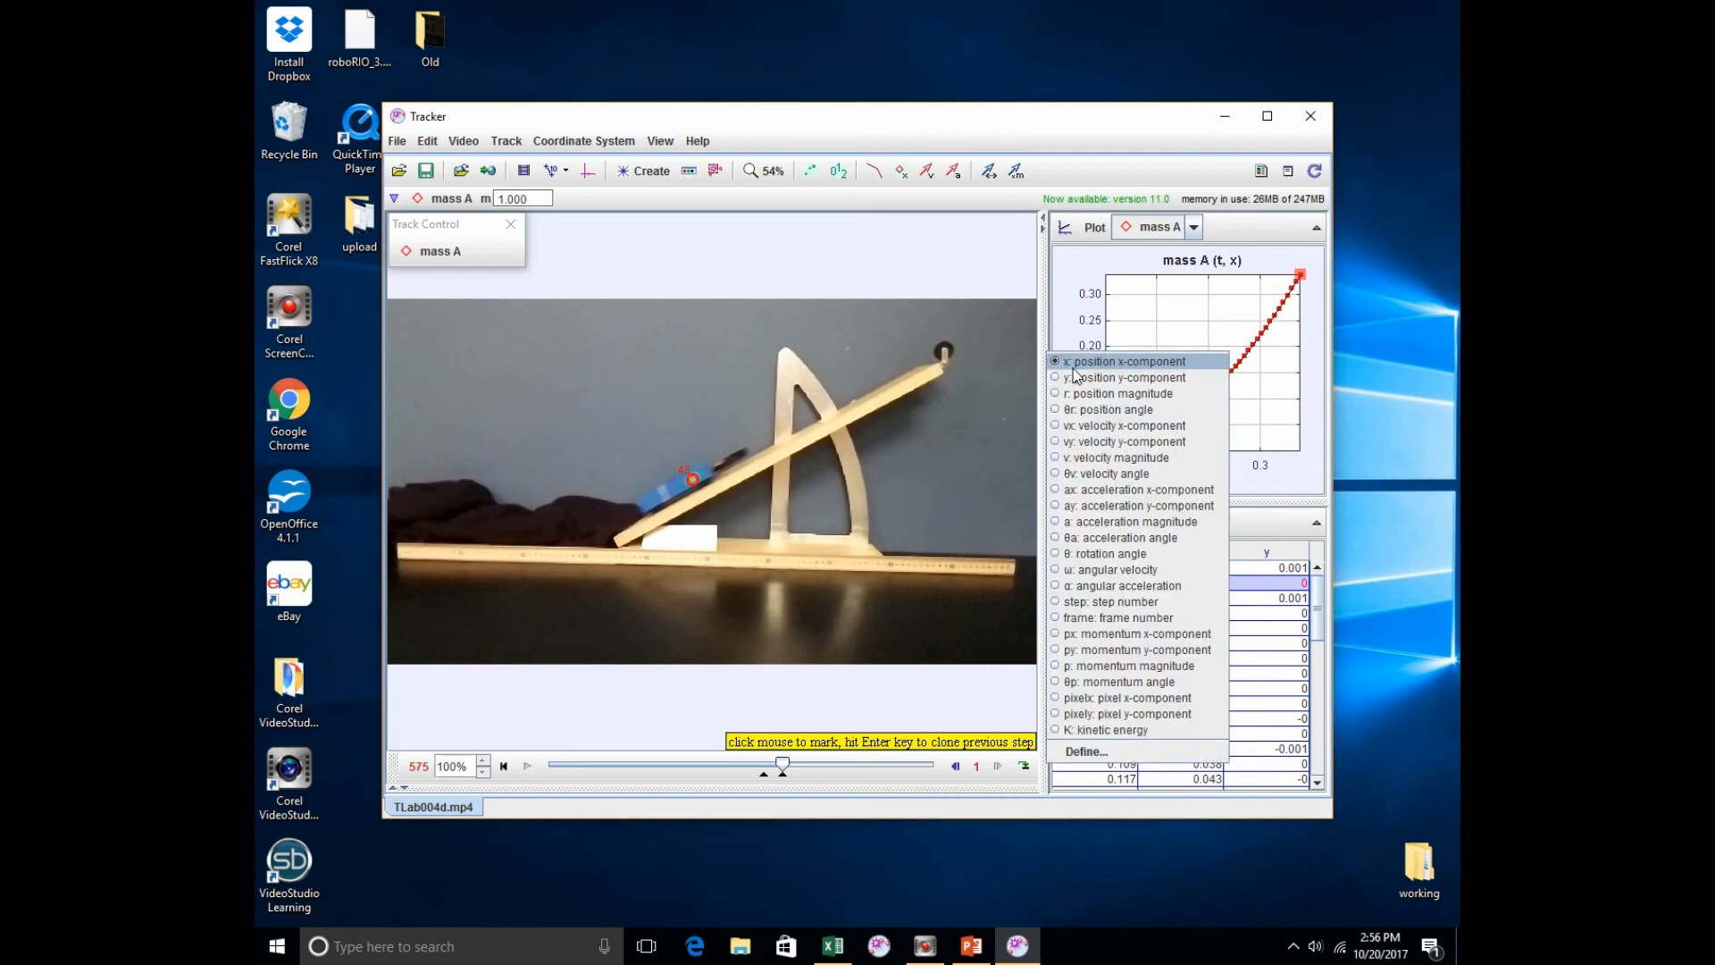
{"action": "left_click", "coordinate": [1076, 376]}
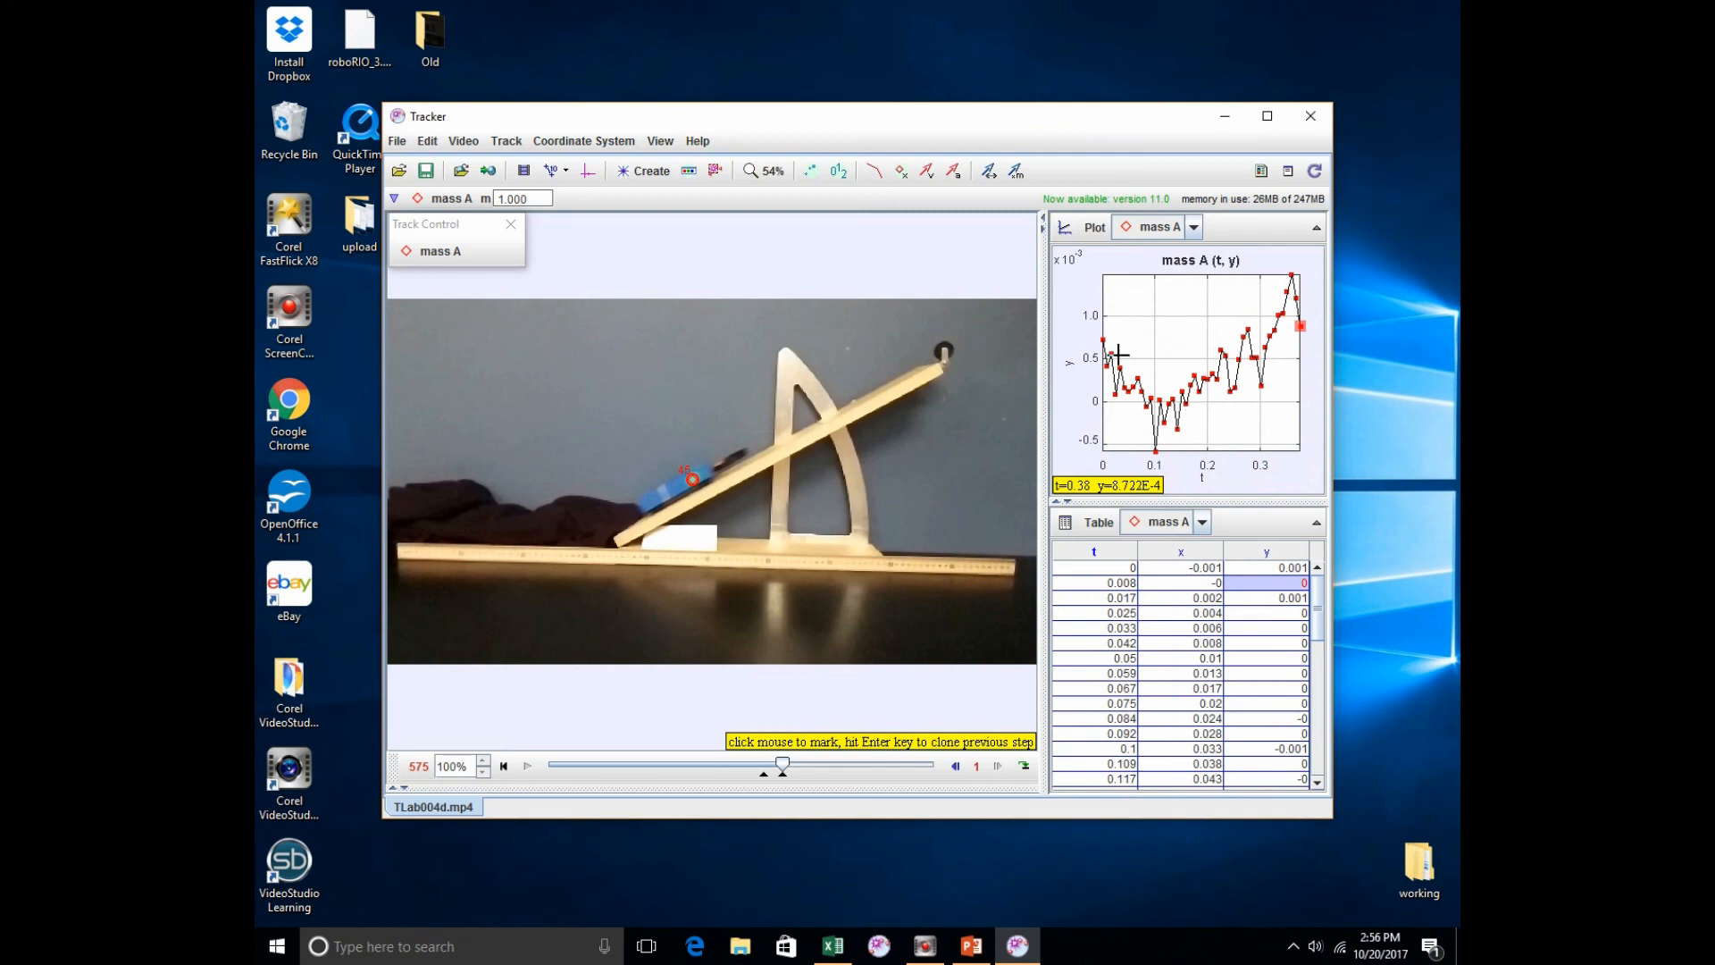
{"action": "left_click", "coordinate": [1063, 275]}
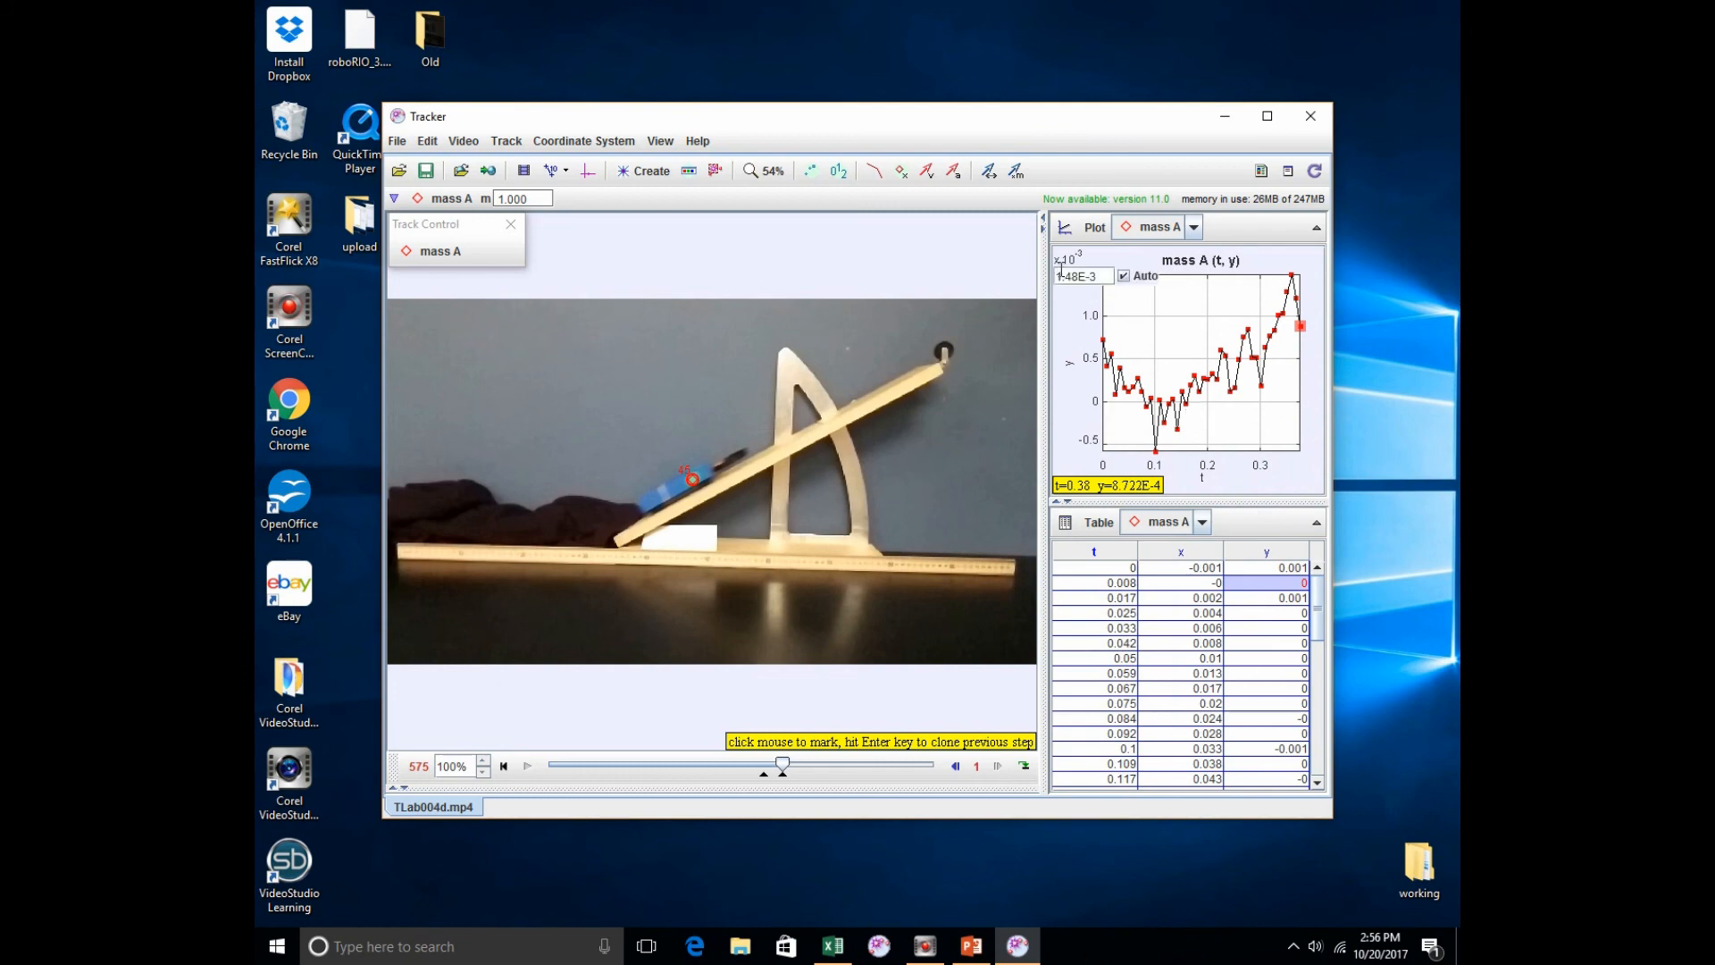
{"action": "mouse_move", "coordinate": [1098, 293]}
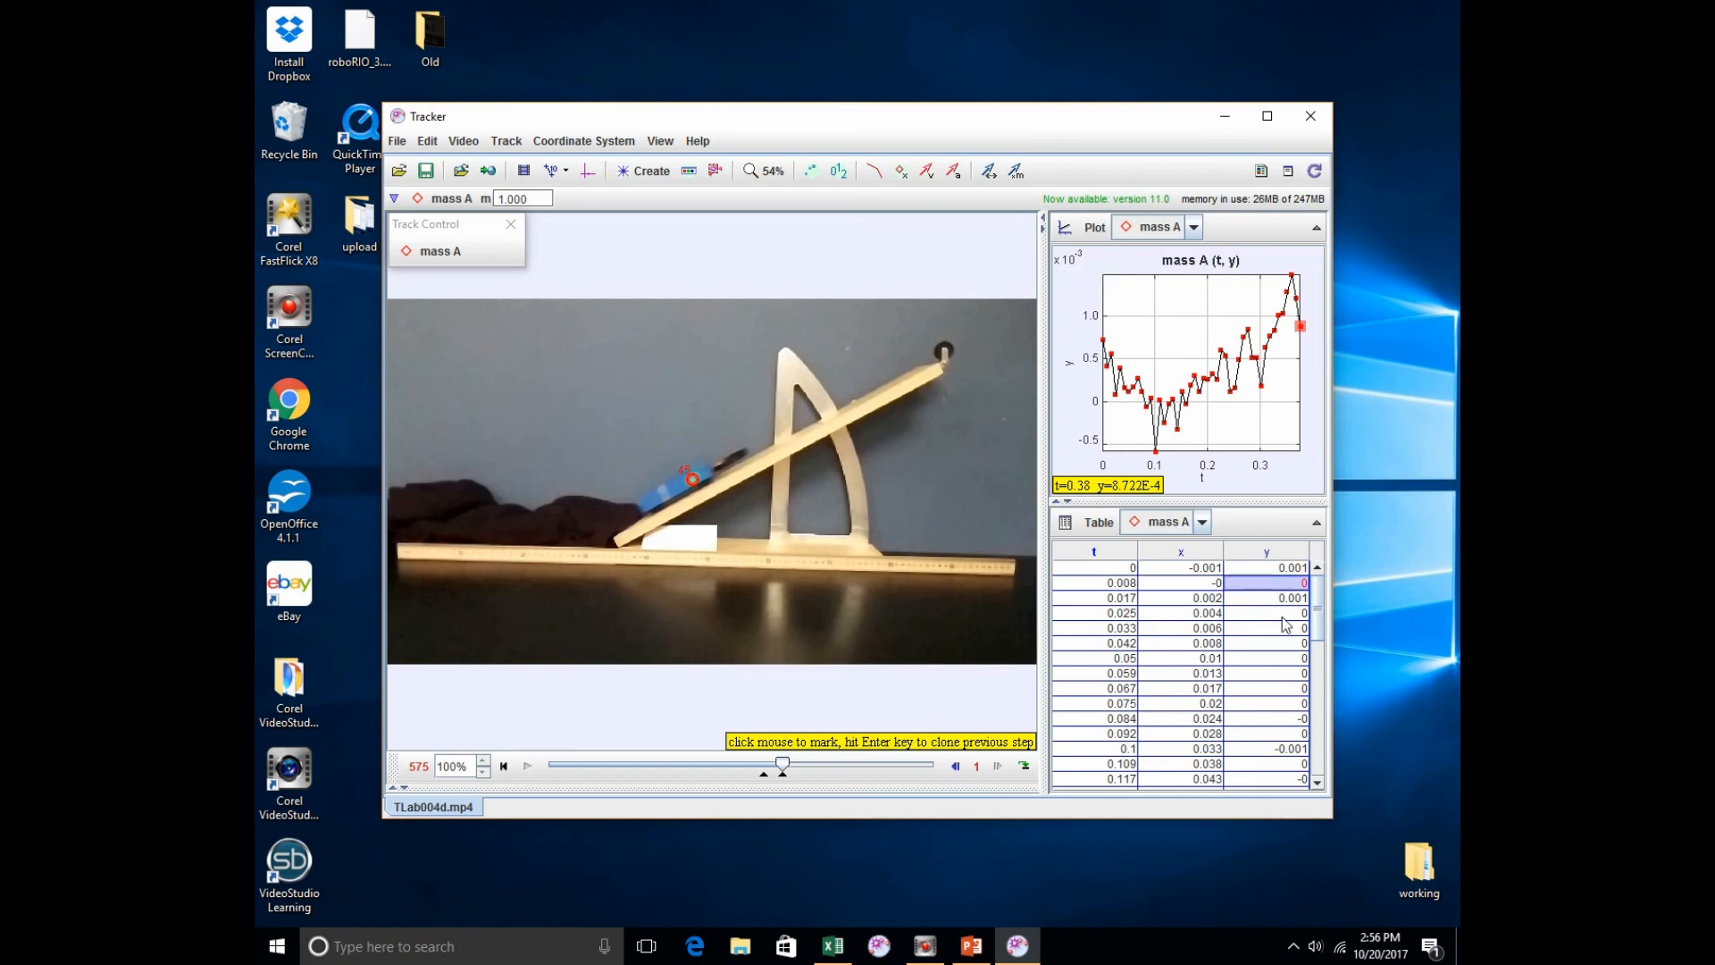
{"action": "left_click_drag", "start_coordinate": [1318, 604], "coordinate": [1332, 741]}
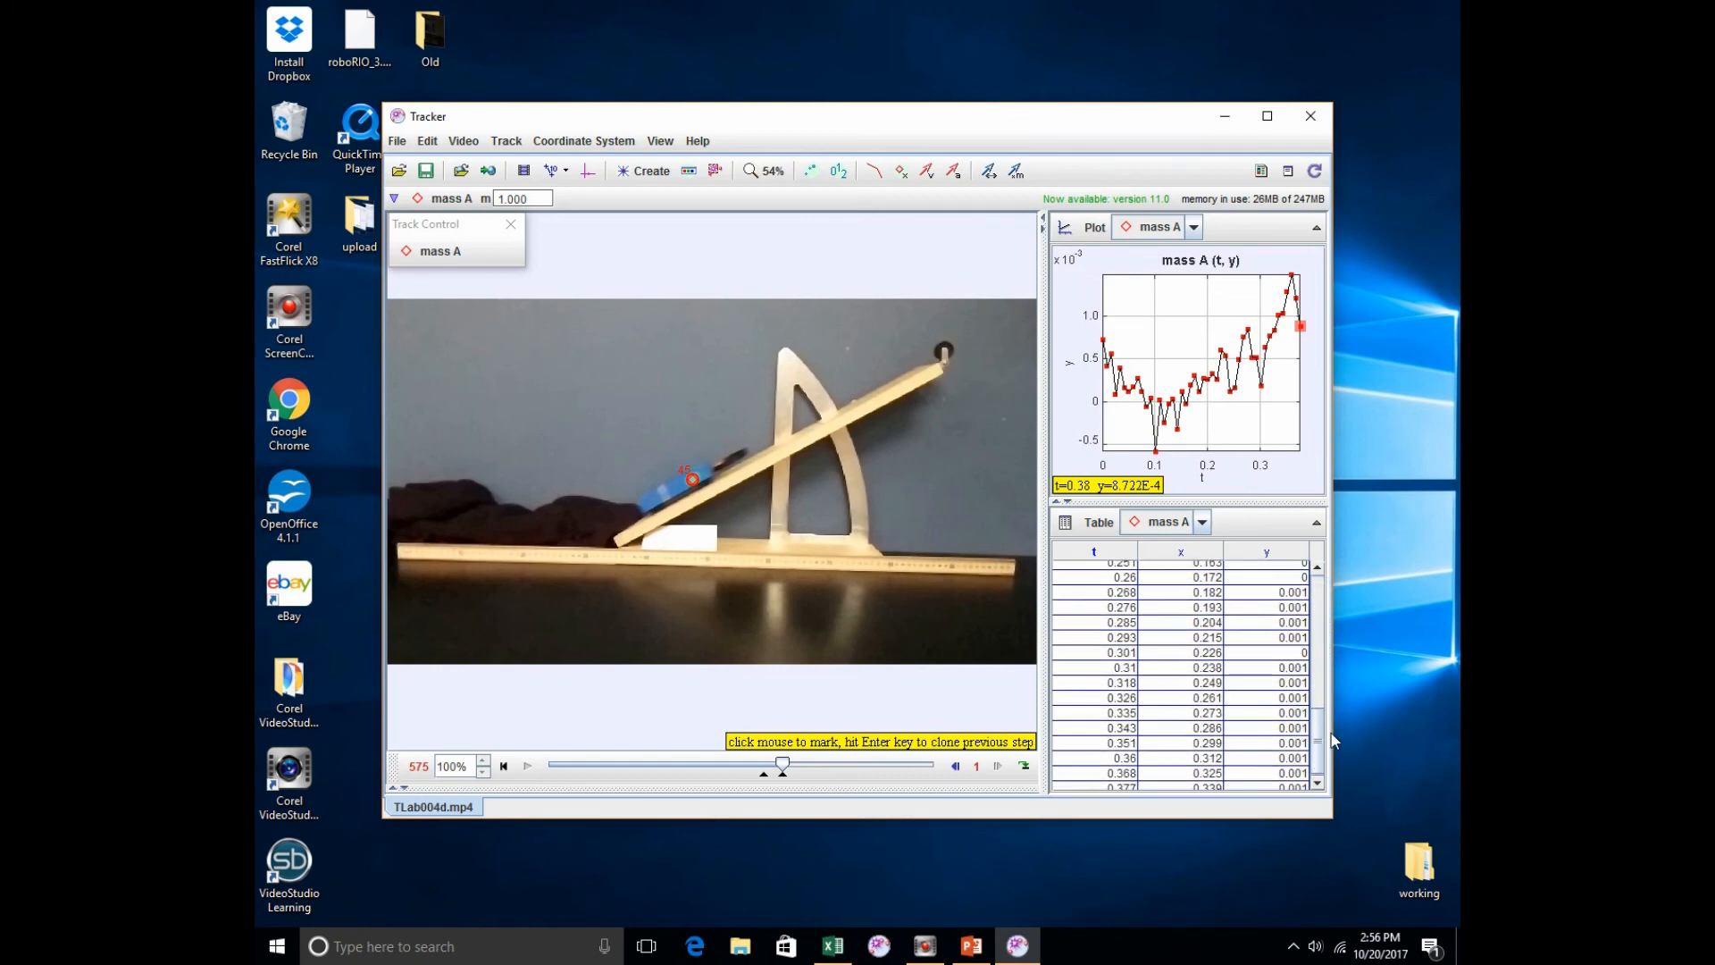
{"action": "left_click", "coordinate": [1275, 670]}
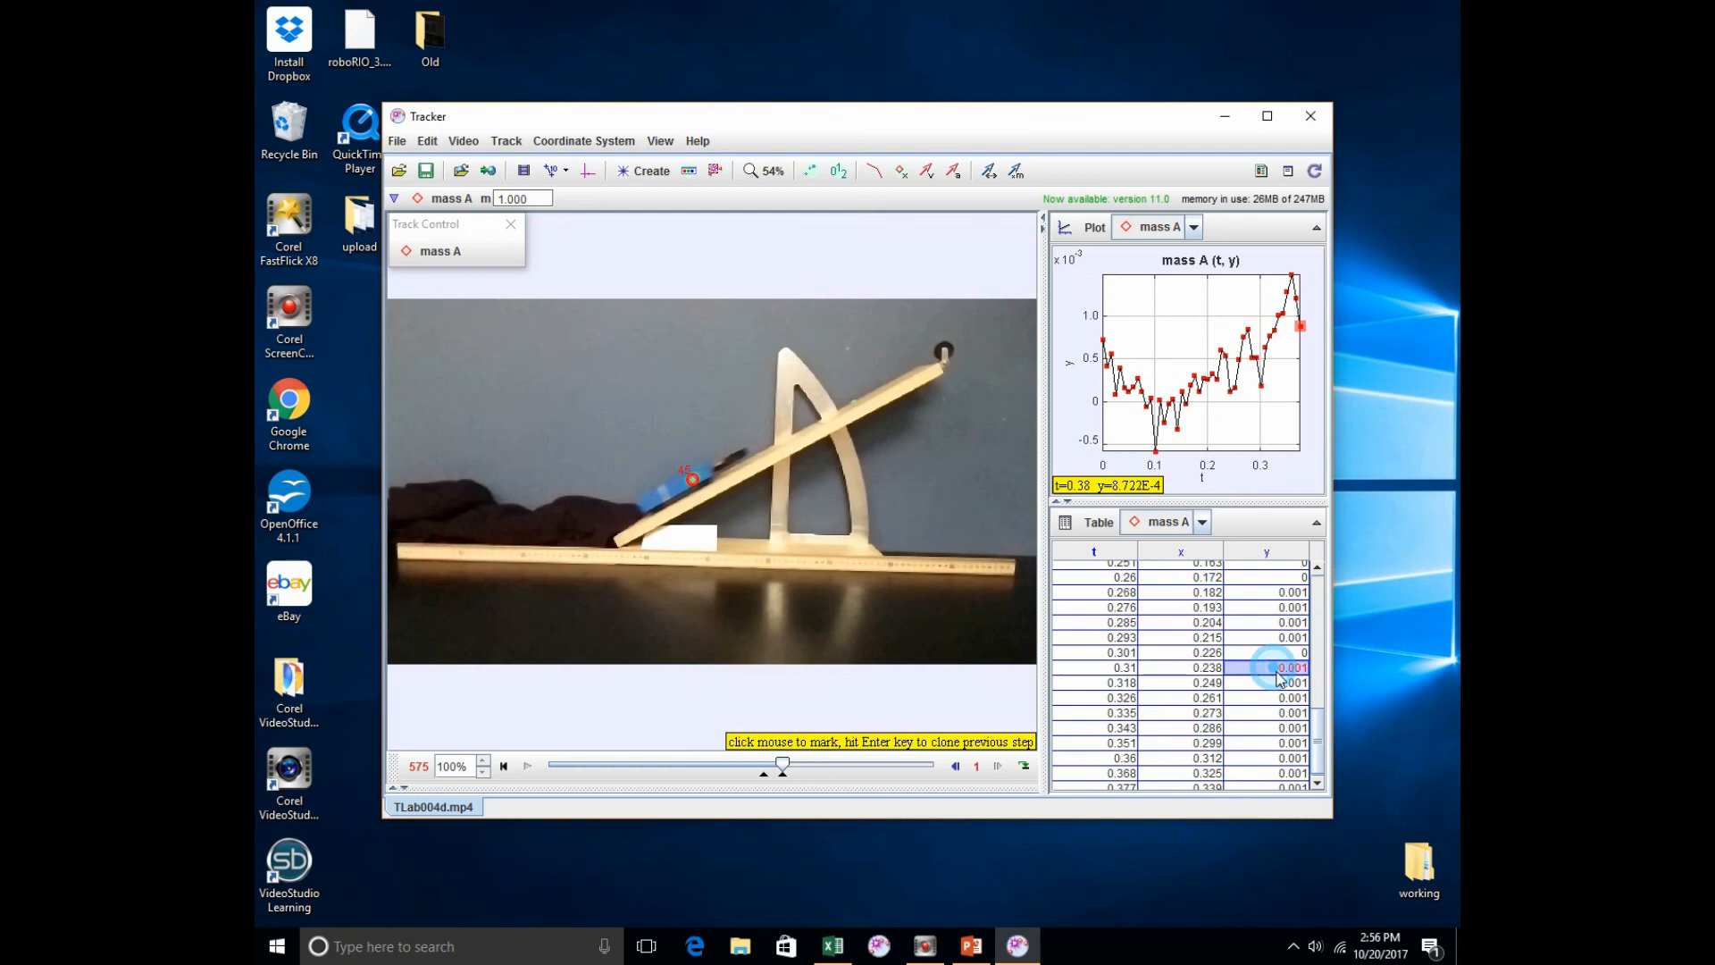
{"action": "left_click_drag", "start_coordinate": [1323, 731], "coordinate": [1323, 589]}
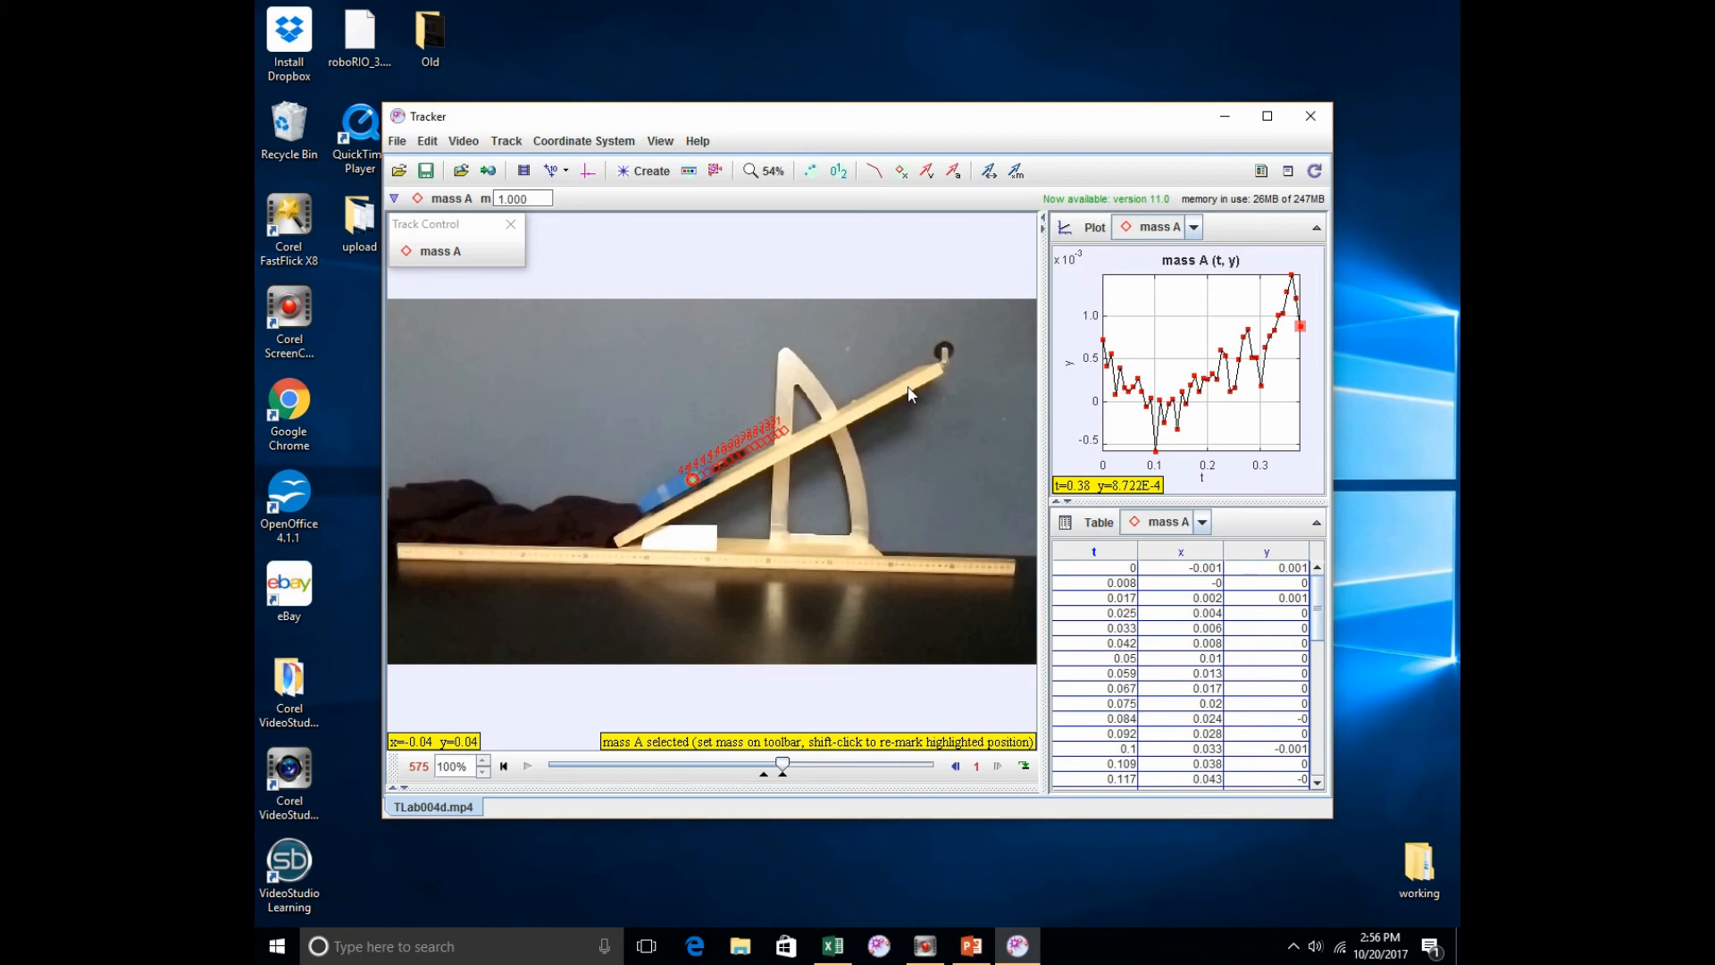
{"action": "left_click", "coordinate": [782, 441]}
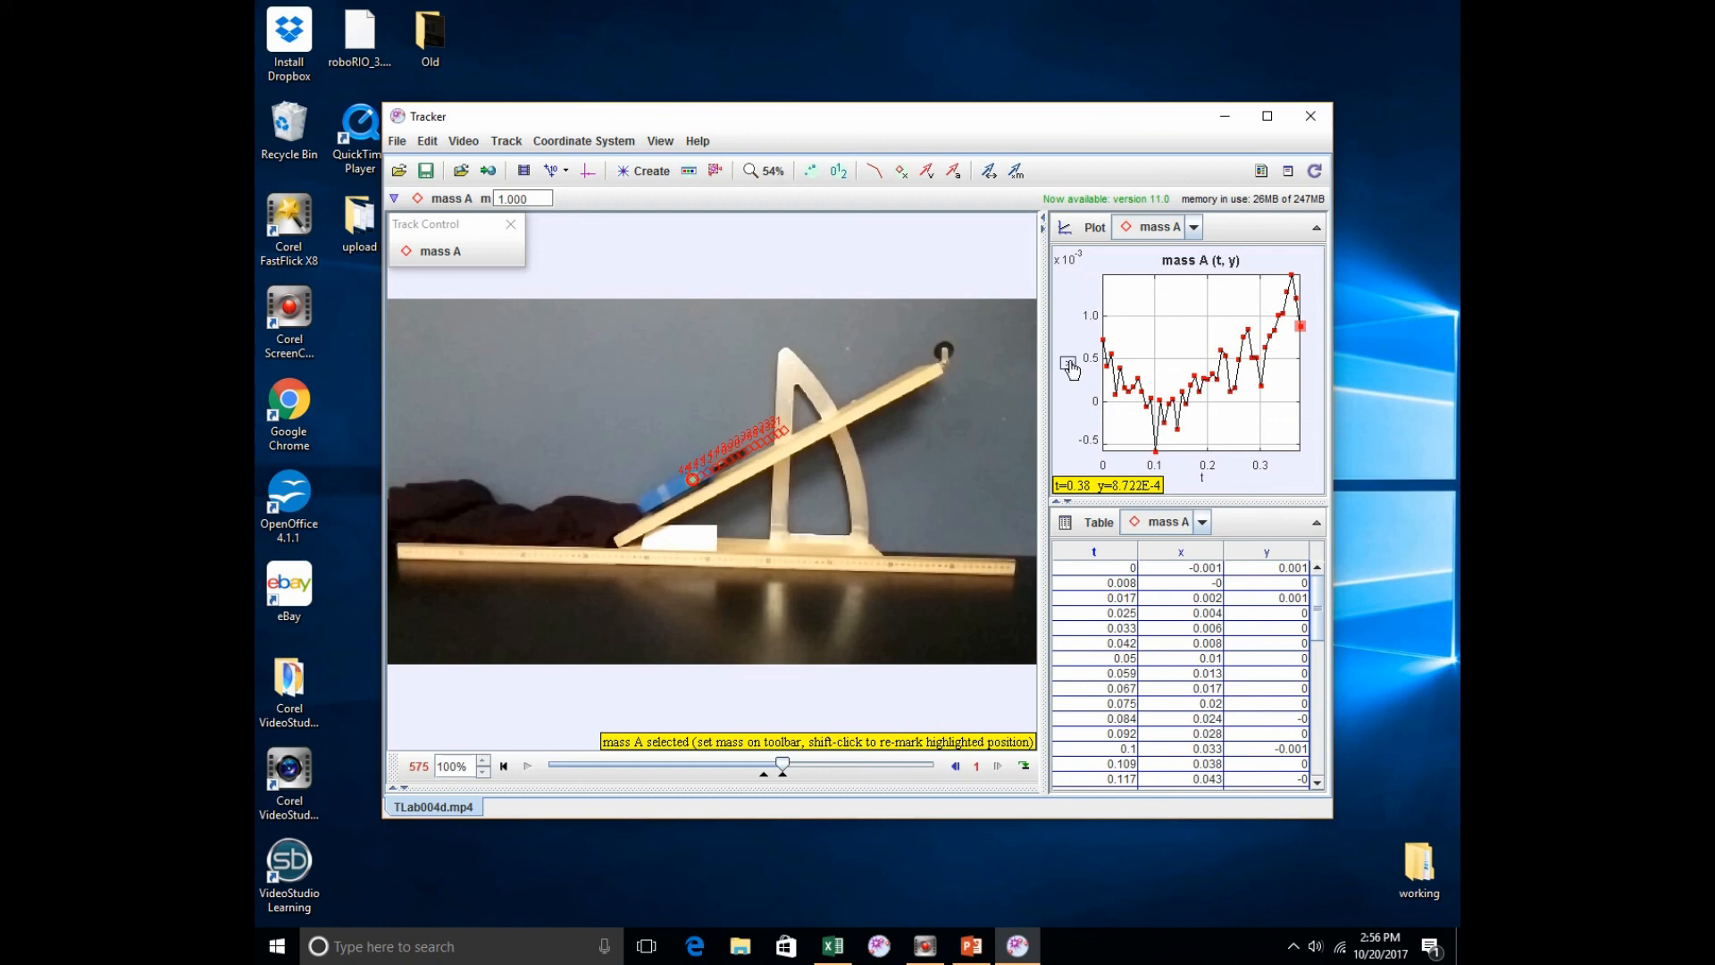
{"action": "left_click", "coordinate": [1069, 365]}
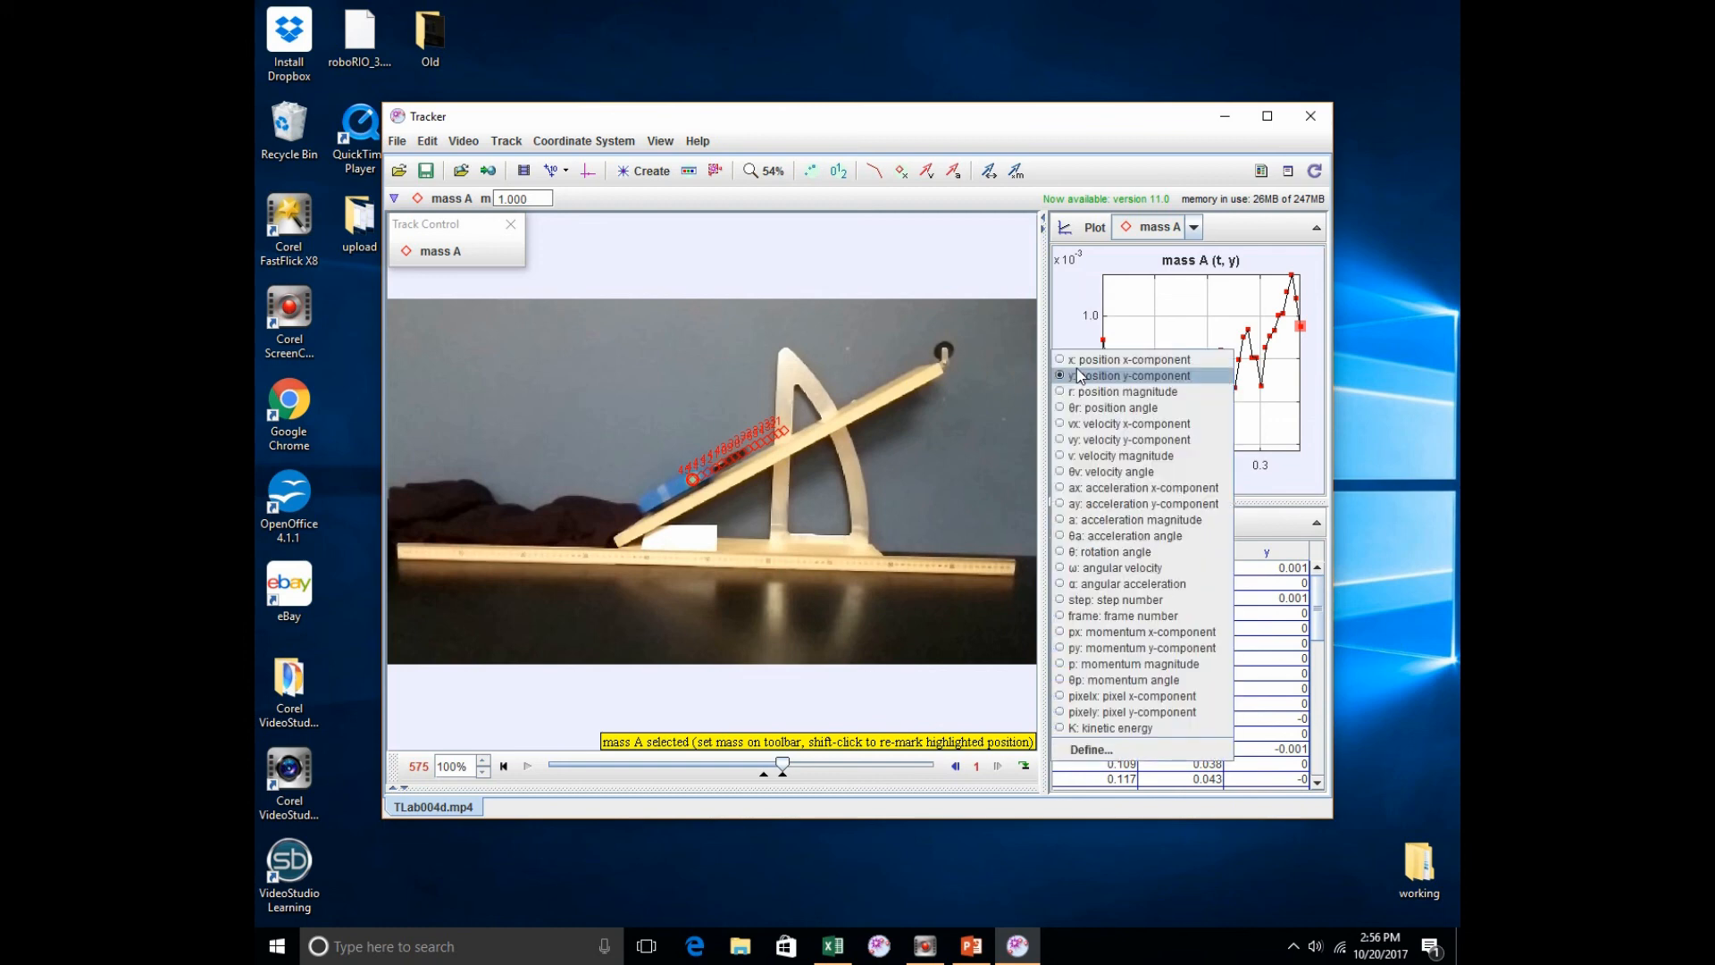
{"action": "left_click", "coordinate": [1098, 359]}
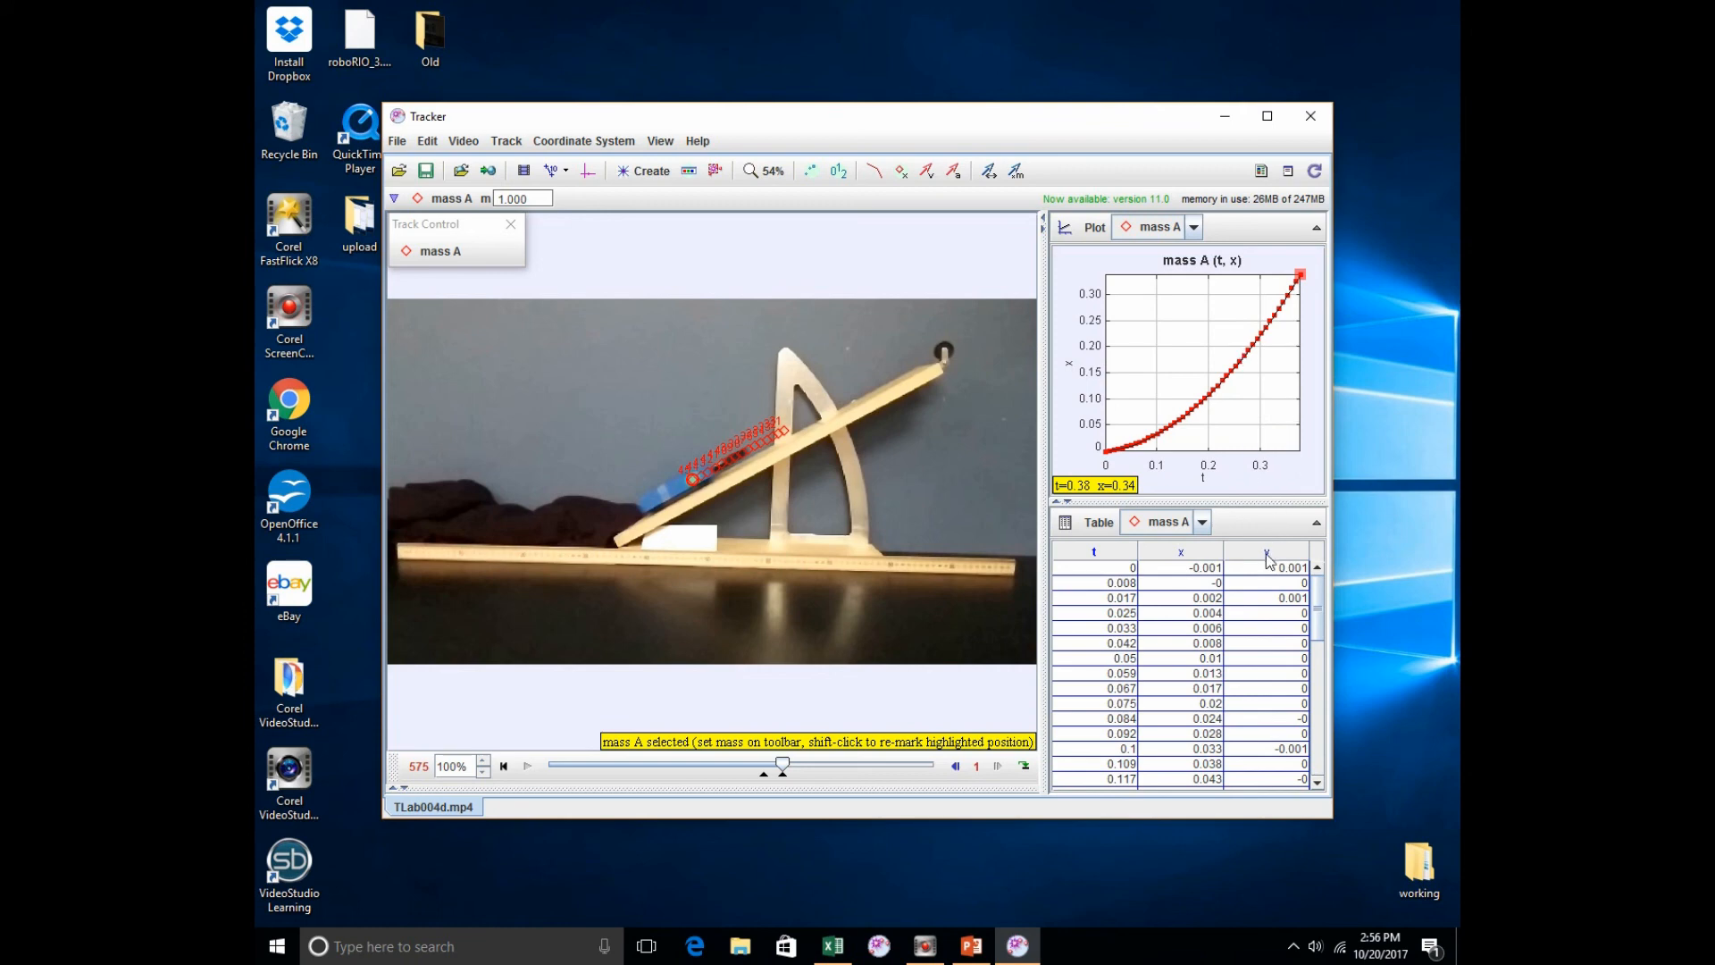
Step: Hide the y column of the point mass data table, also briefly showing the vx column and hiding it again
{"action": "left_click", "coordinate": [1097, 524]}
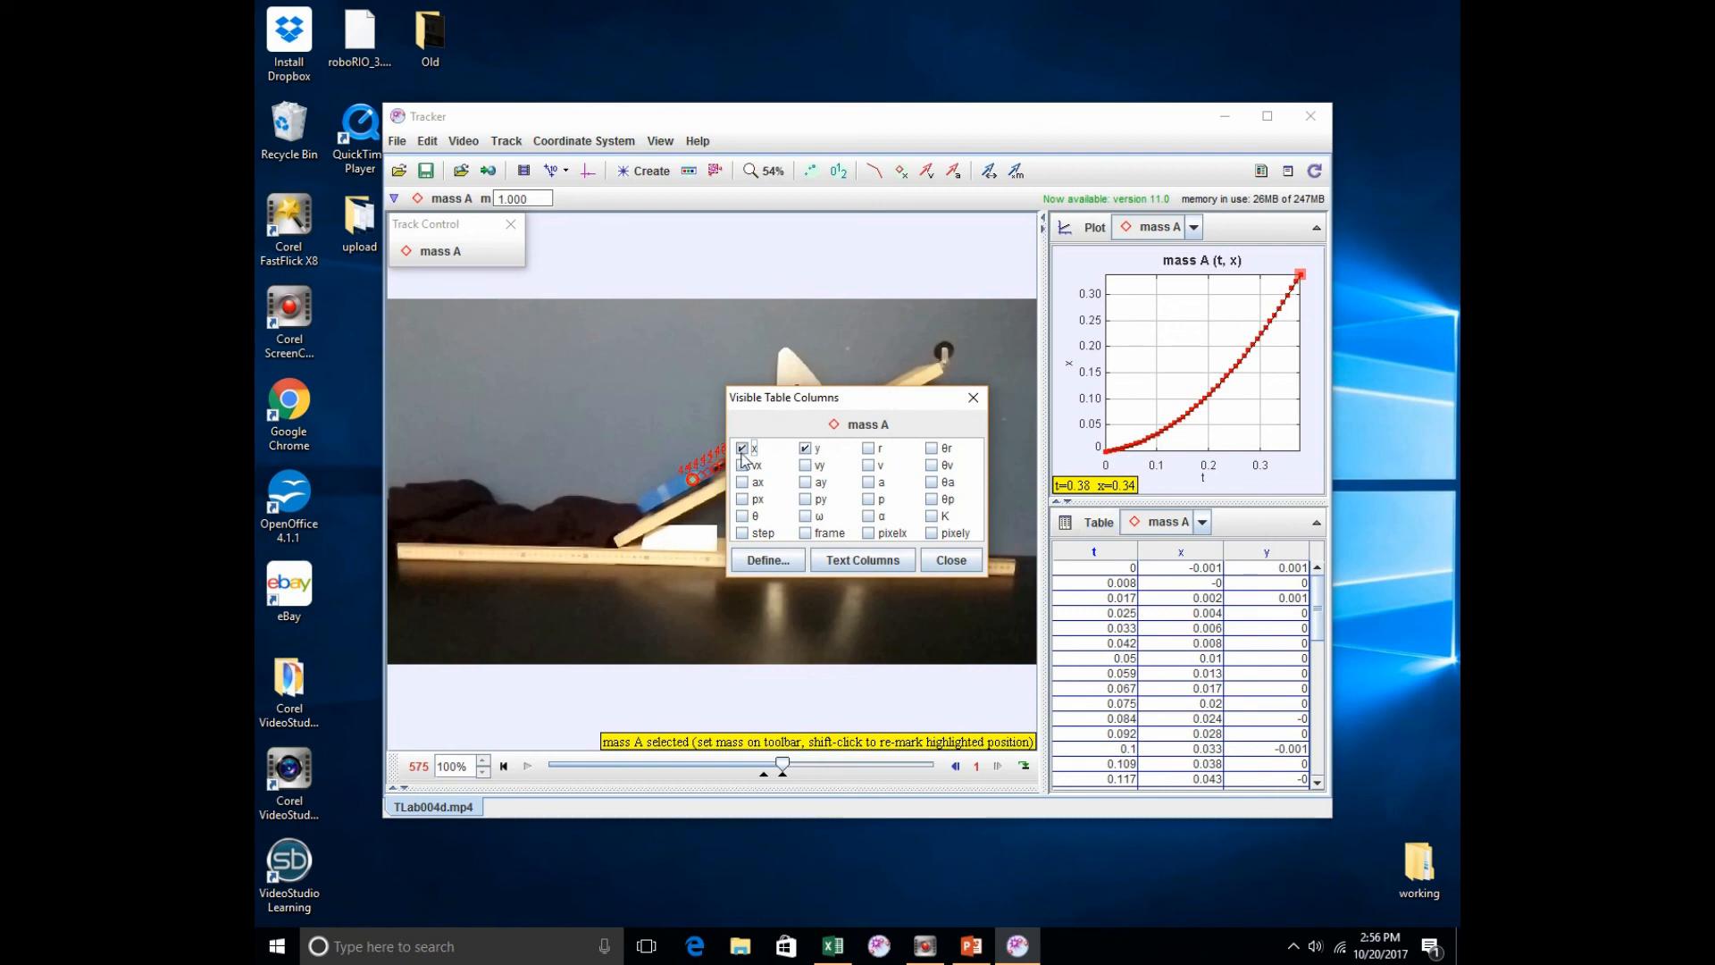
{"action": "left_click", "coordinate": [810, 451]}
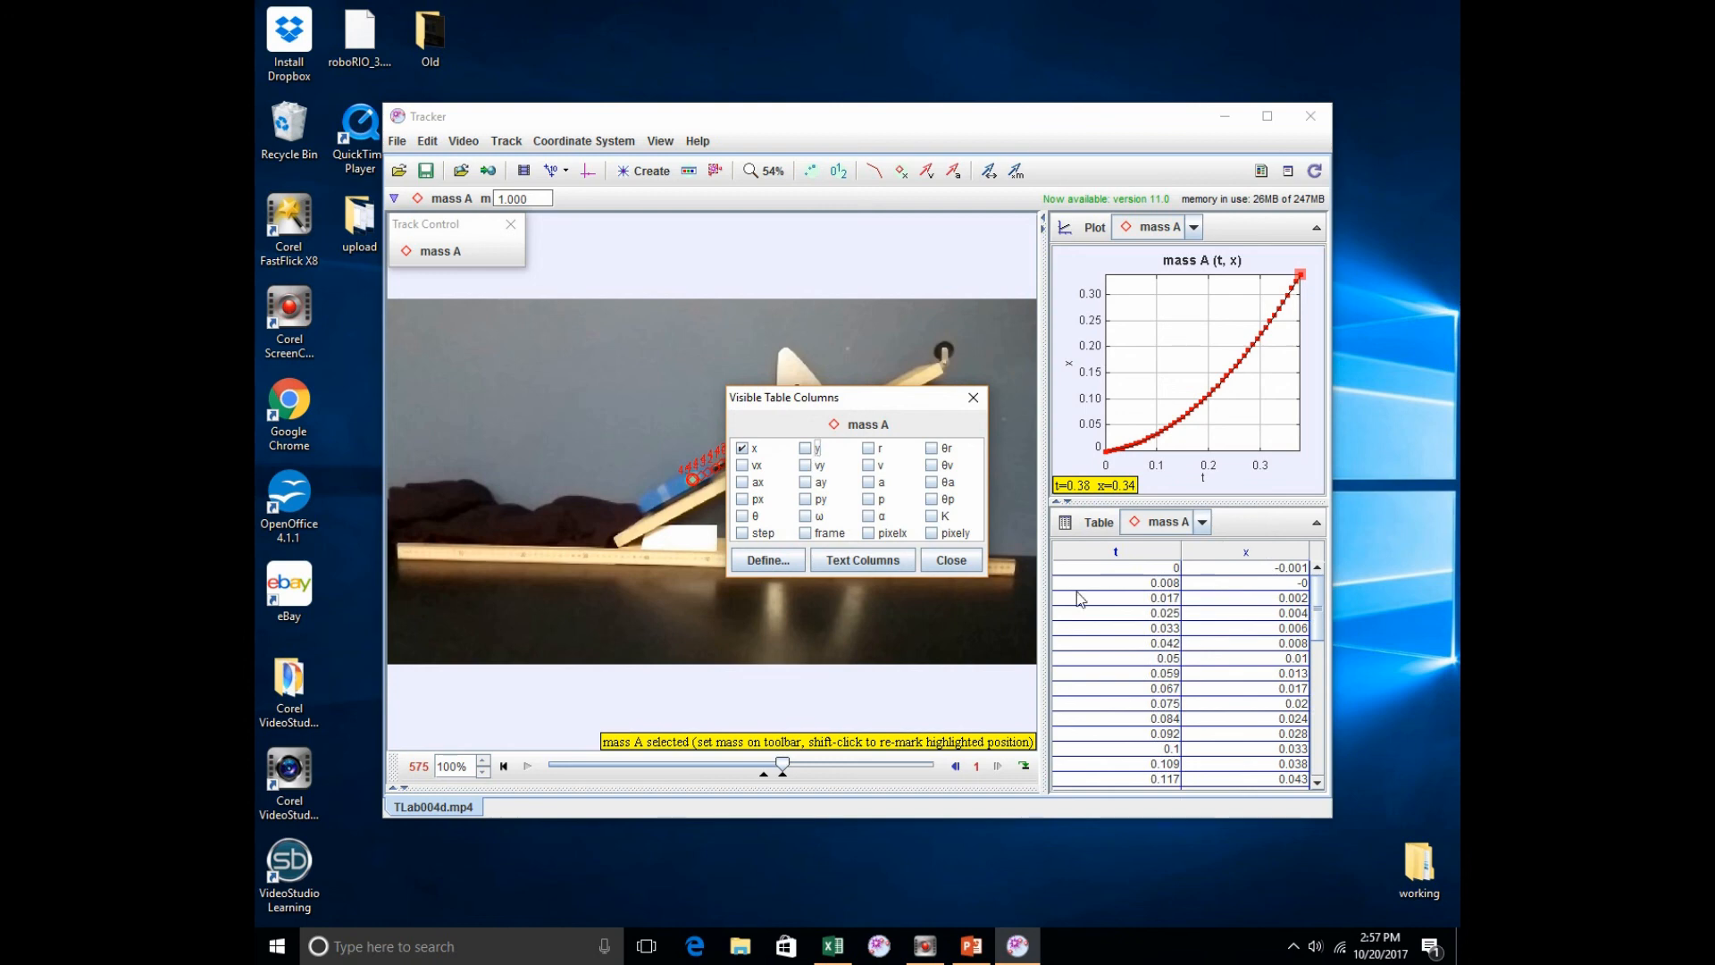
{"action": "left_click", "coordinate": [740, 468]}
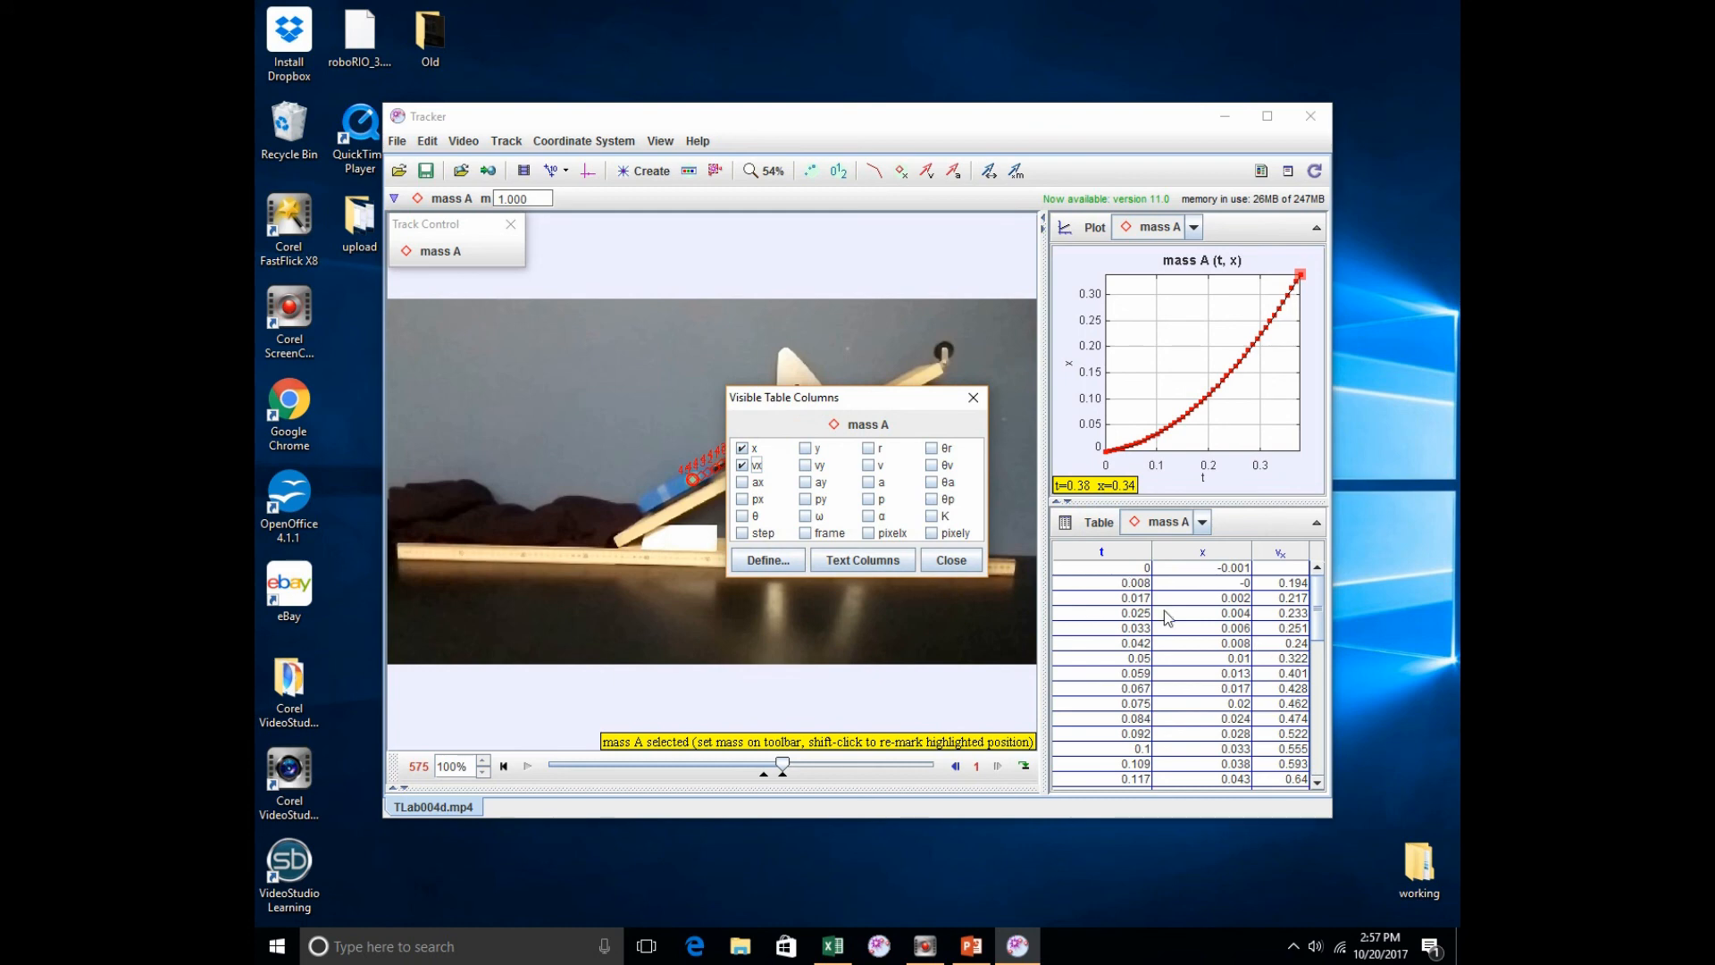
{"action": "left_click", "coordinate": [742, 466]}
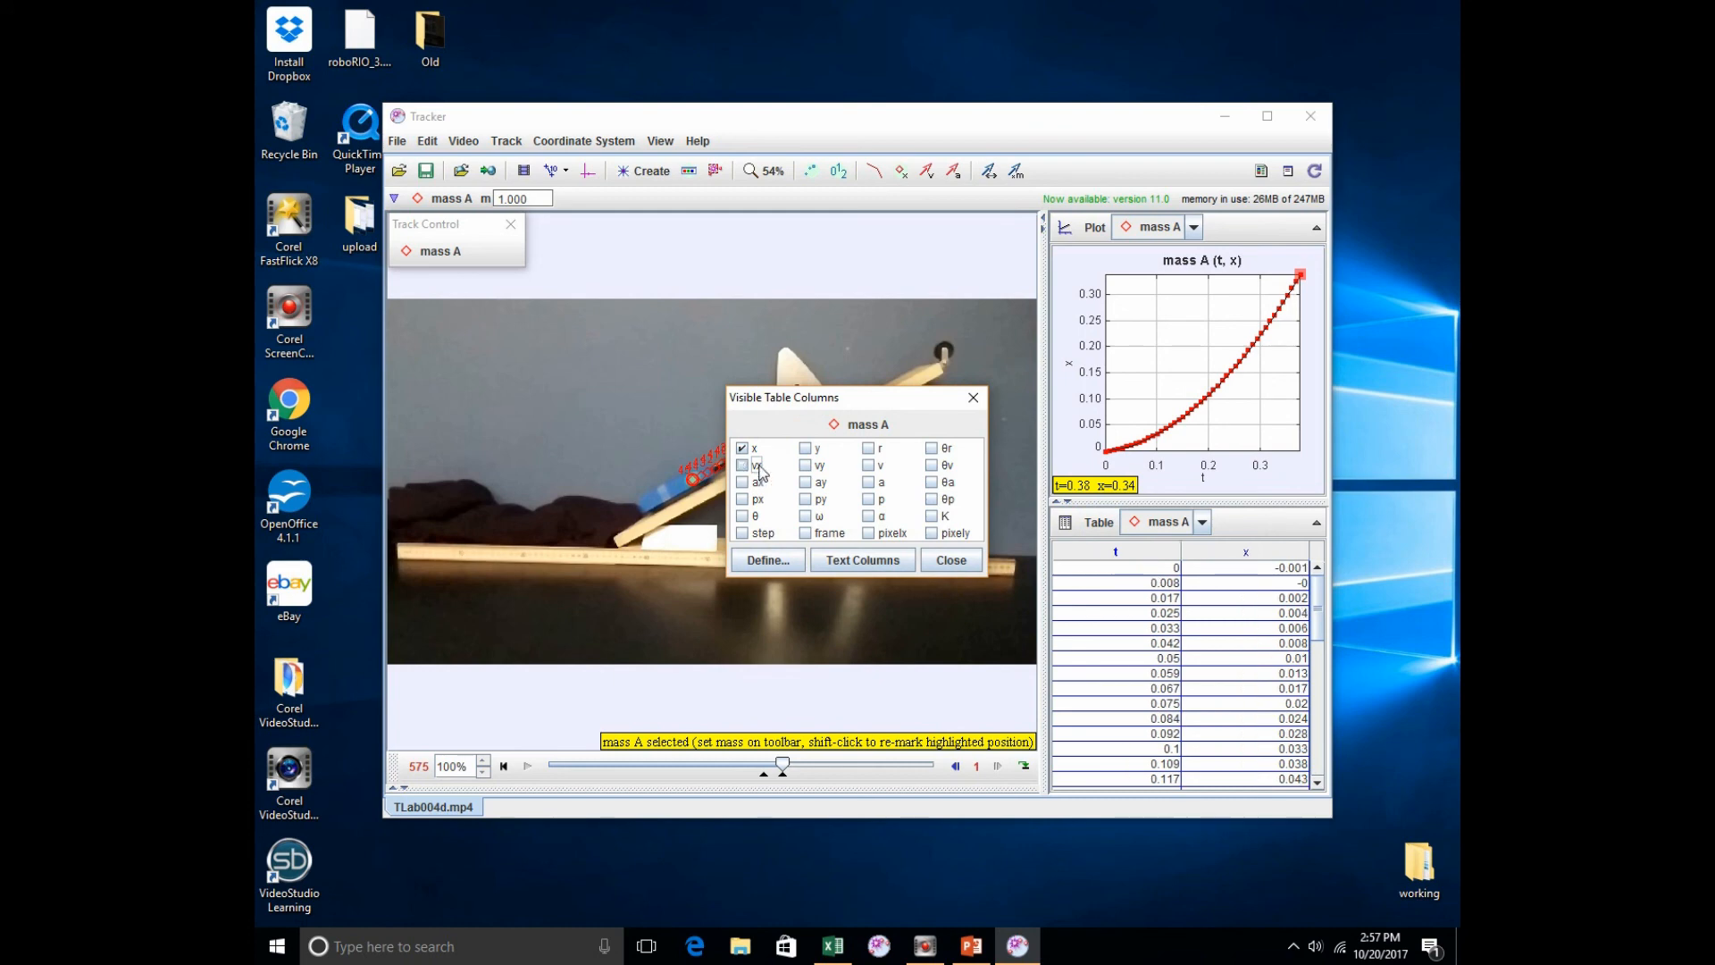
{"action": "left_click", "coordinate": [953, 560]}
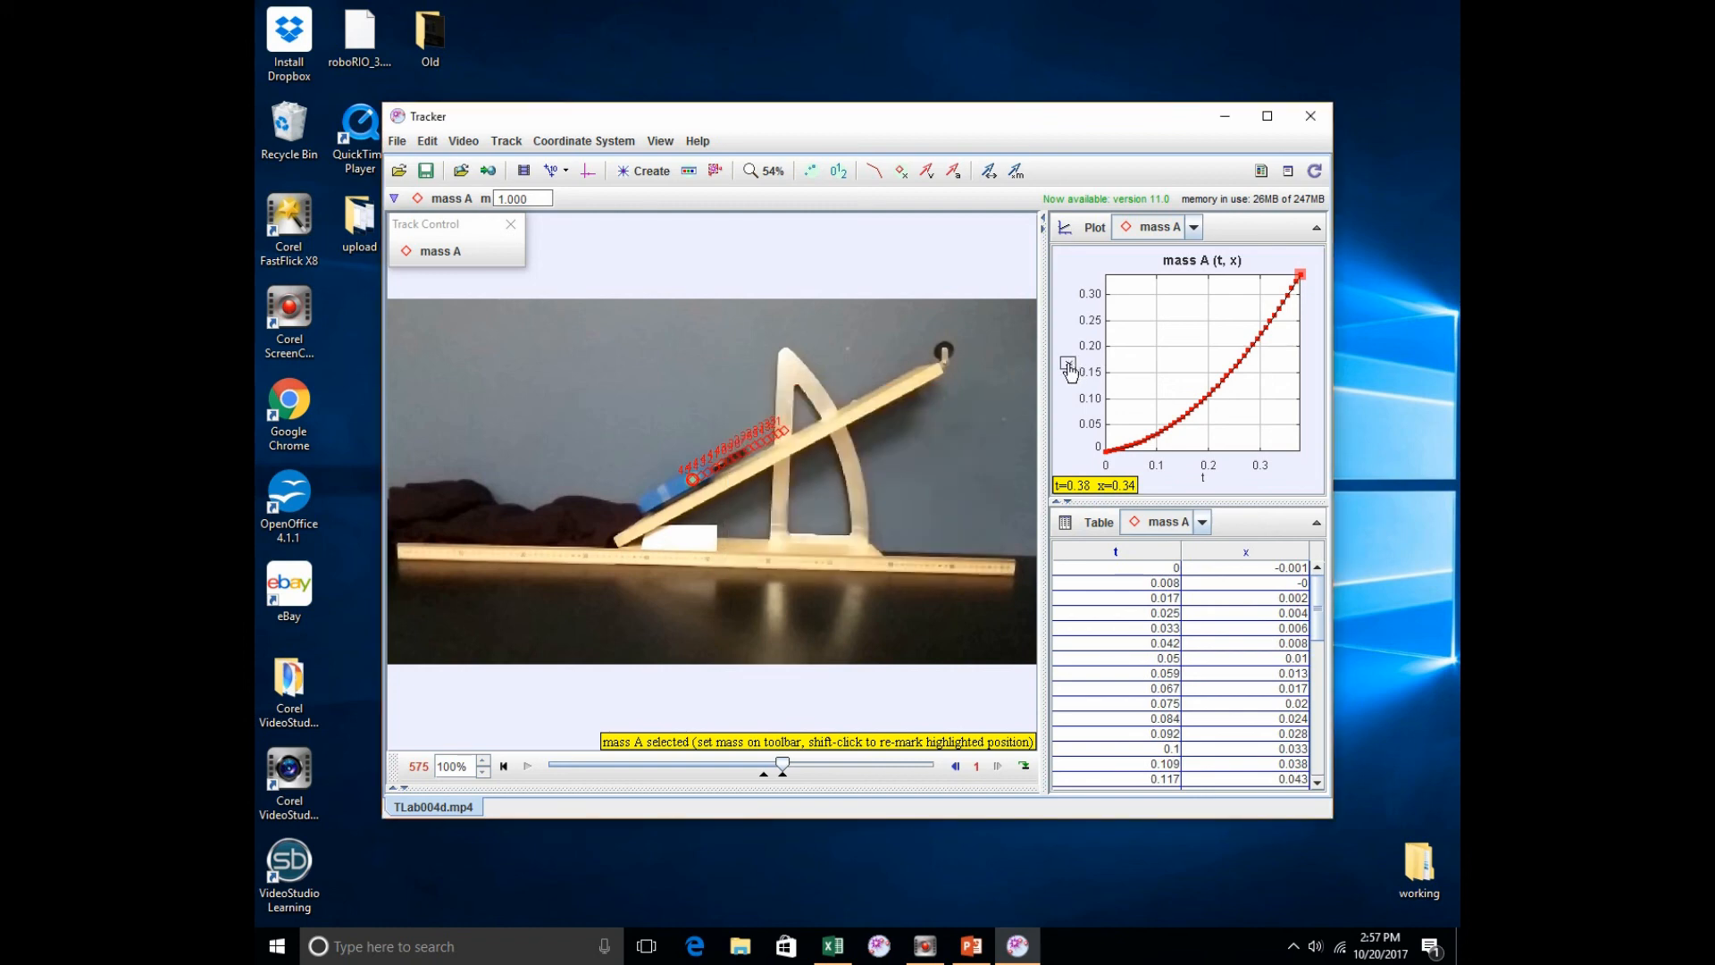
Step: Plot the point mass's velocity x-component (vx) against time
{"action": "left_click", "coordinate": [1067, 364]}
{"action": "left_click", "coordinate": [1097, 428]}
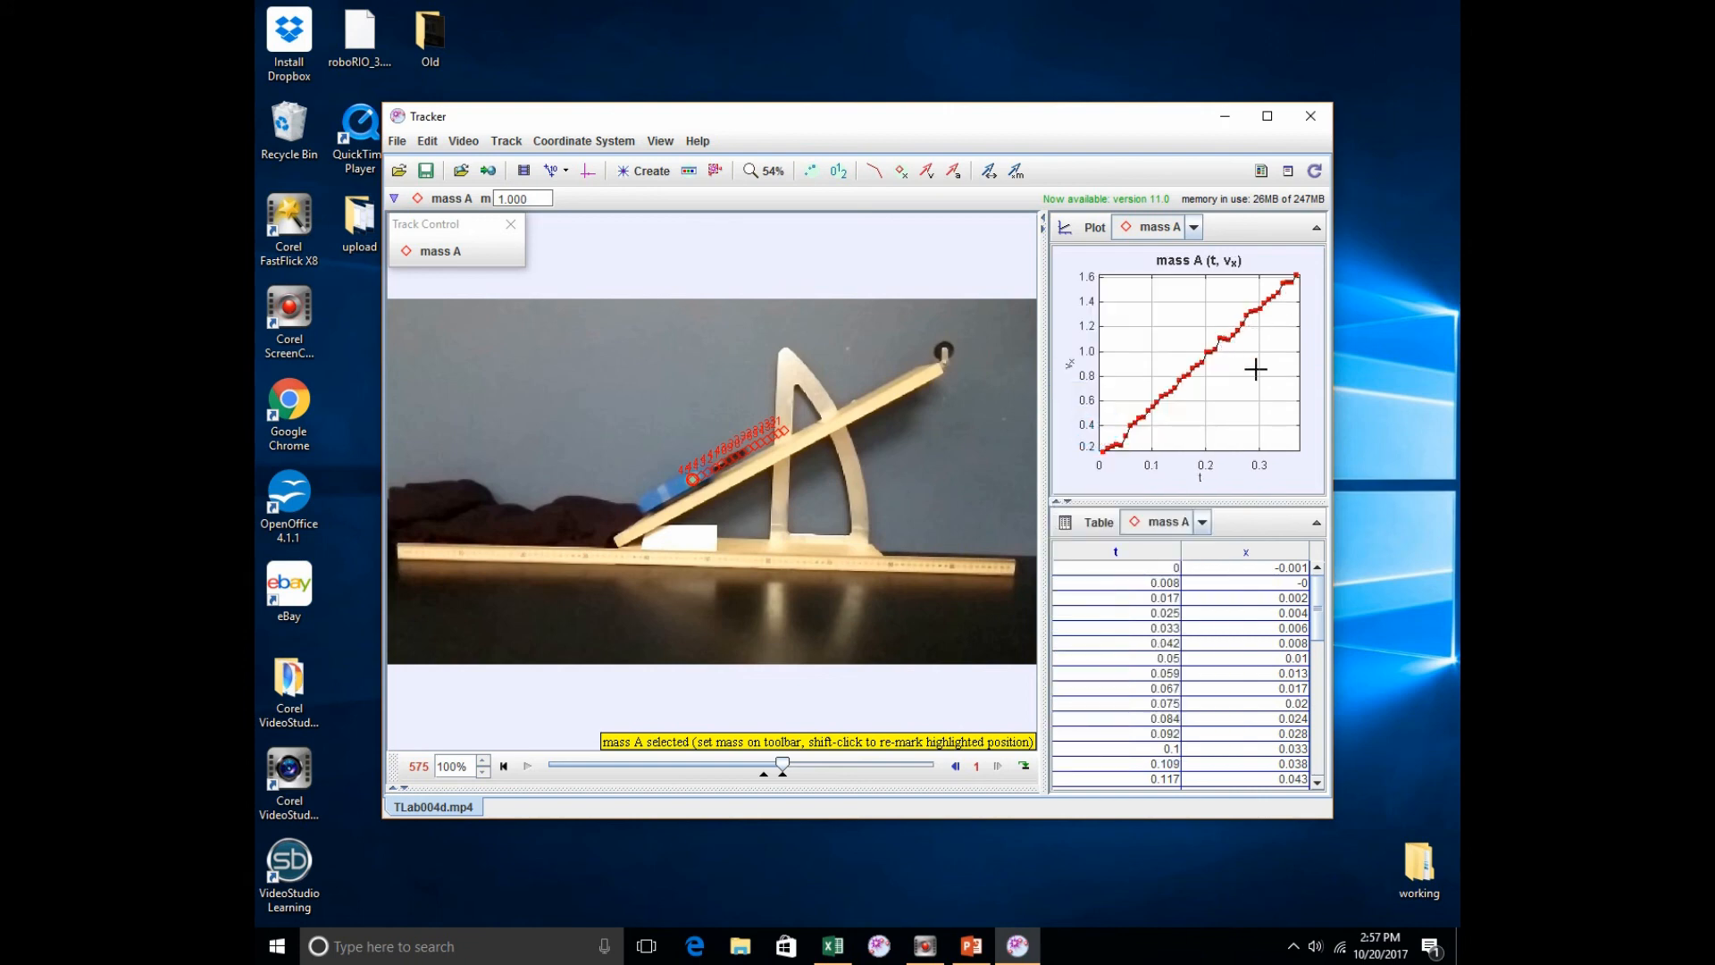
Step: Select all t and x rows of the point mass data table and copy the cells at full precision
{"action": "left_click", "coordinate": [1137, 570]}
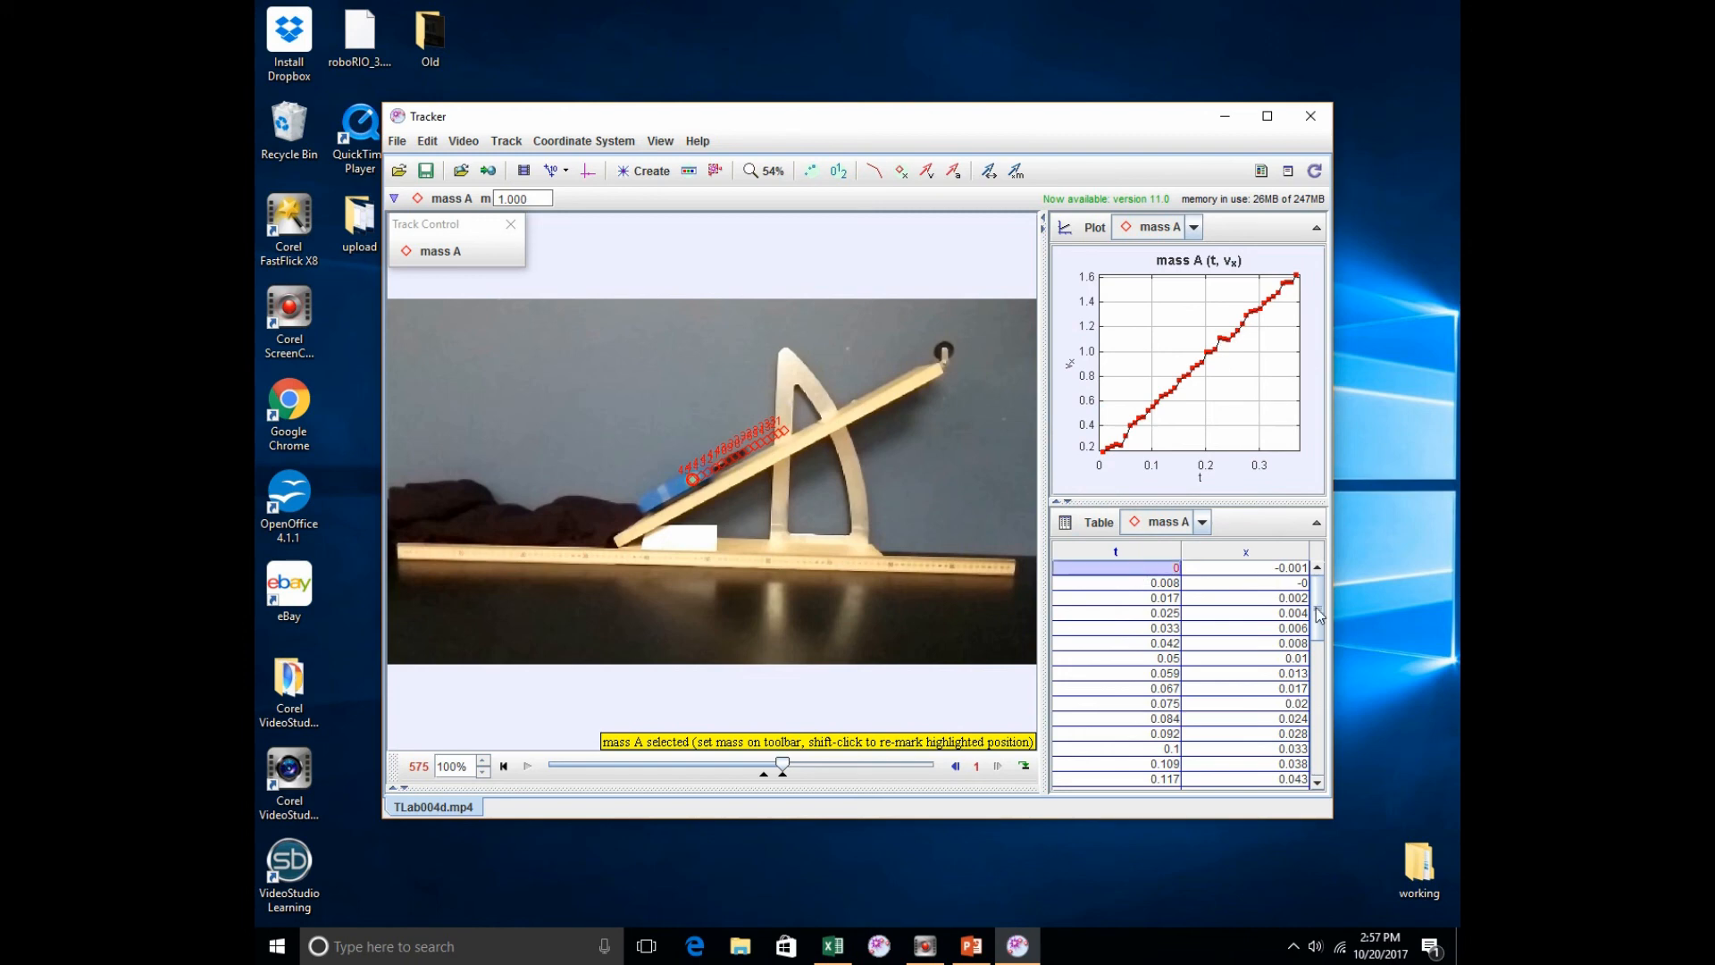
{"action": "left_click_drag", "start_coordinate": [1319, 613], "coordinate": [1320, 738]}
{"action": "left_click", "coordinate": [1251, 782], "text": "shift"}
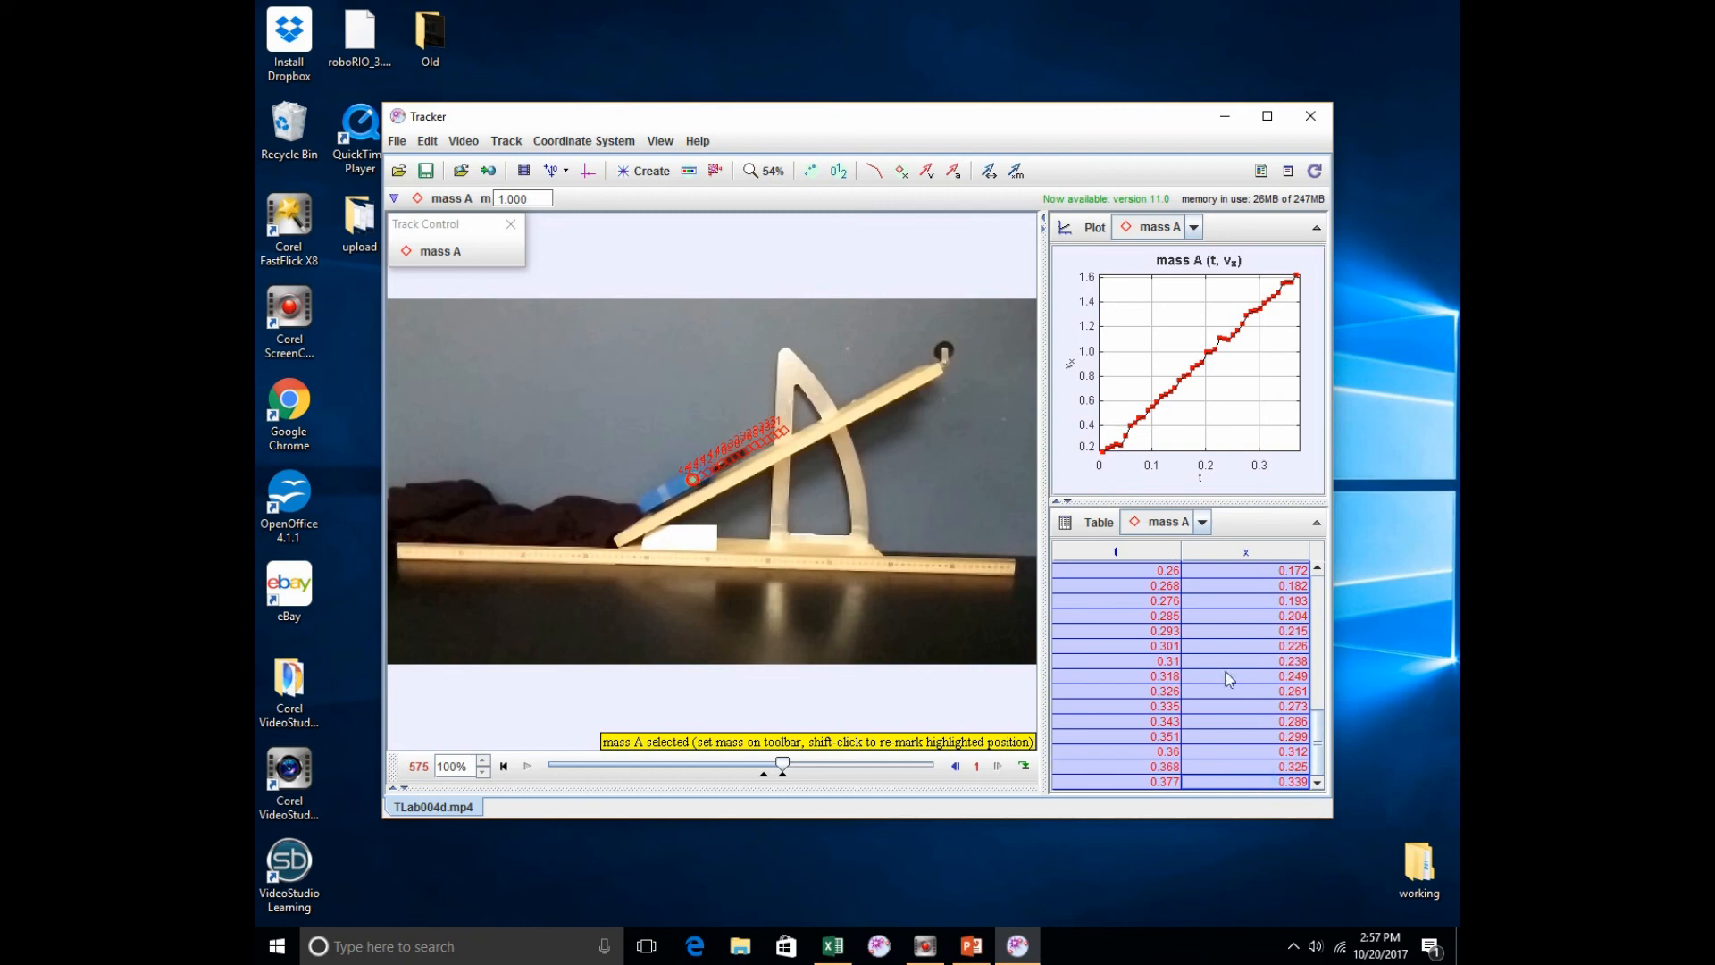
{"action": "scroll", "coordinate": [1224, 670], "scroll_direction": "up", "scroll_amount": 4}
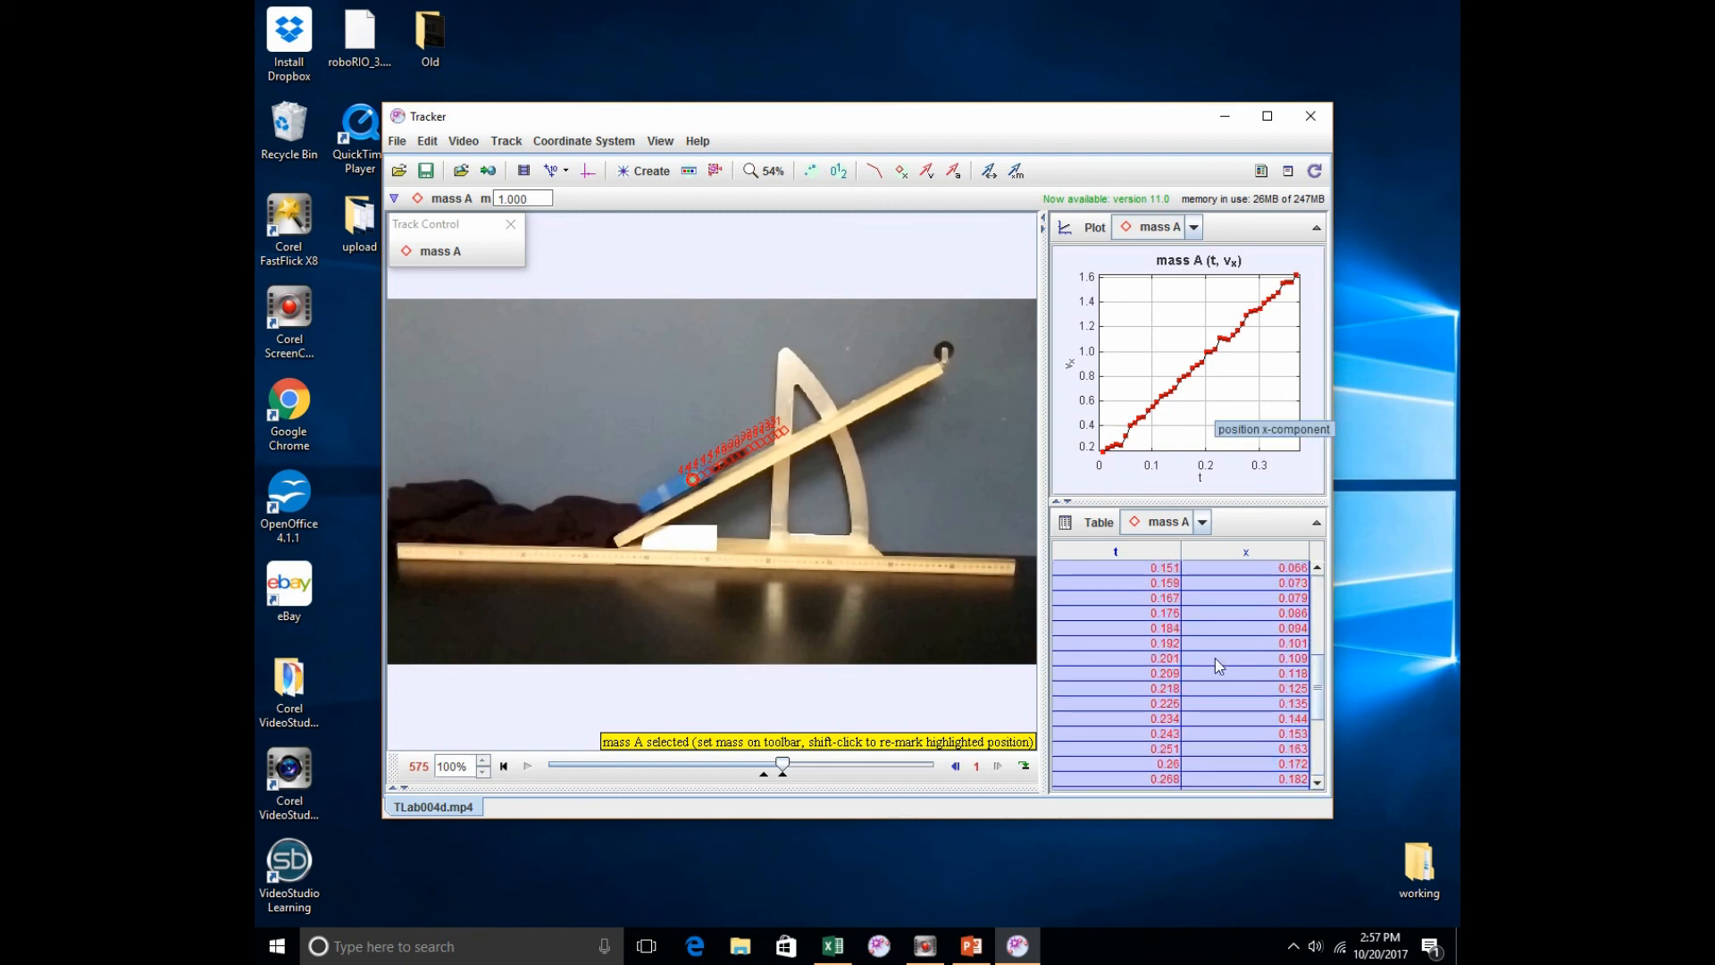
{"action": "scroll", "coordinate": [1214, 657], "scroll_direction": "down", "scroll_amount": 5}
{"action": "right_click", "coordinate": [1094, 597]}
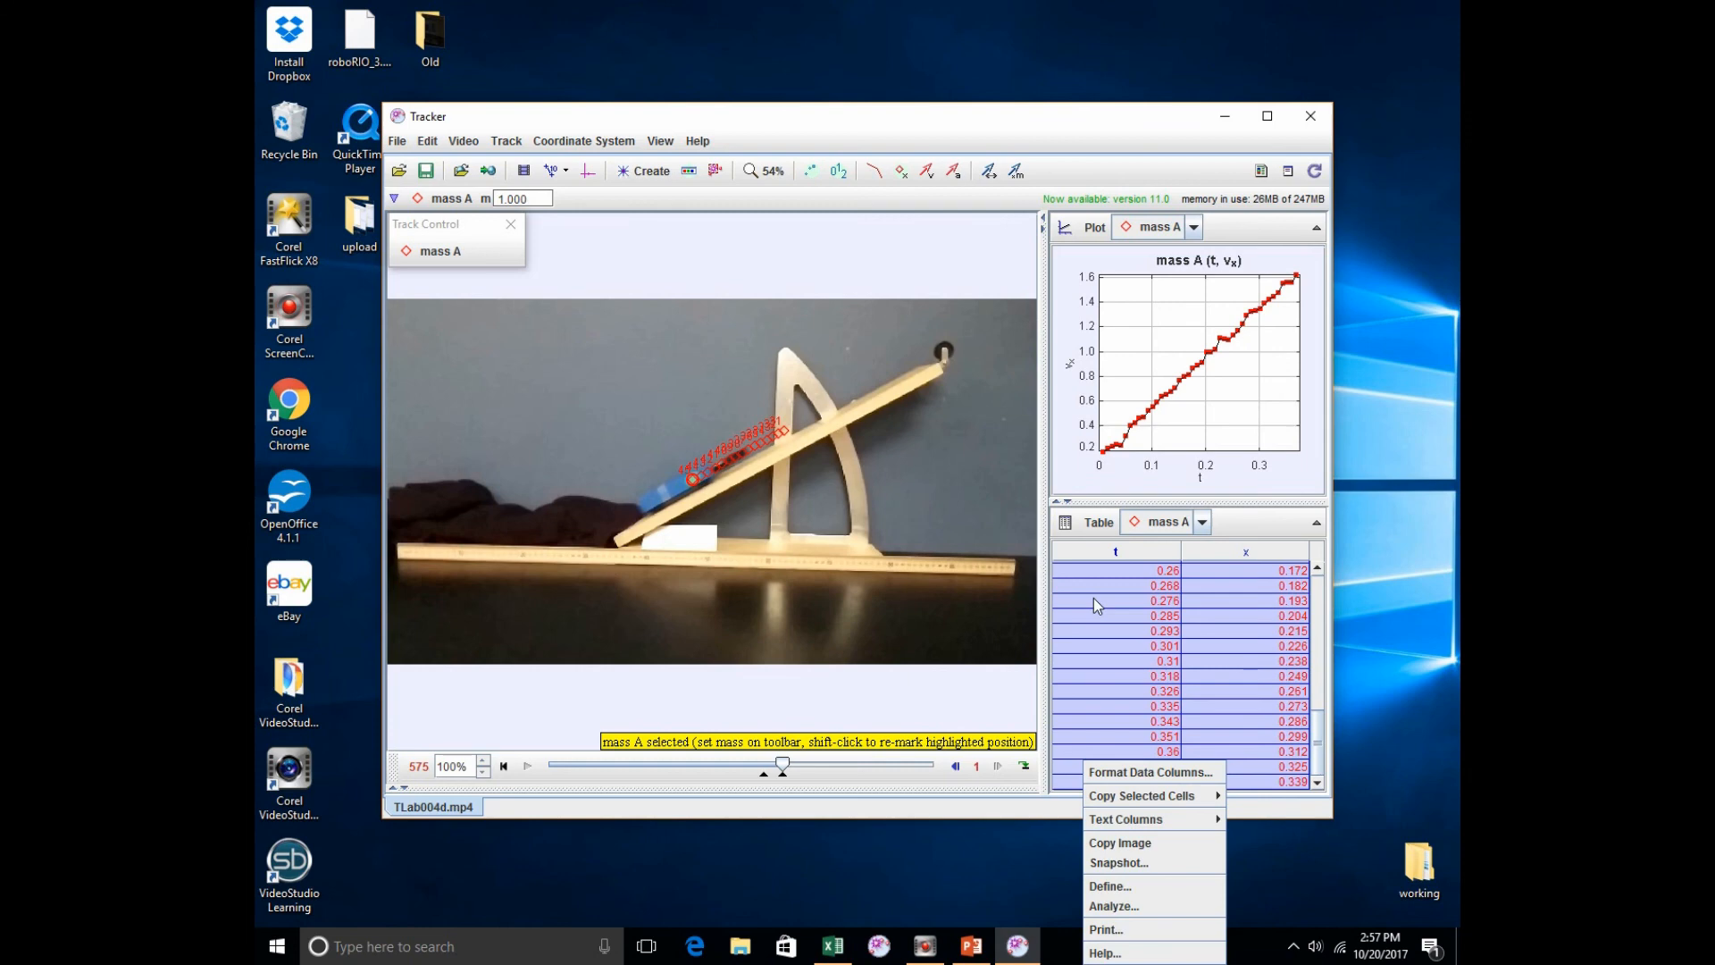
{"action": "mouse_move", "coordinate": [1174, 808]}
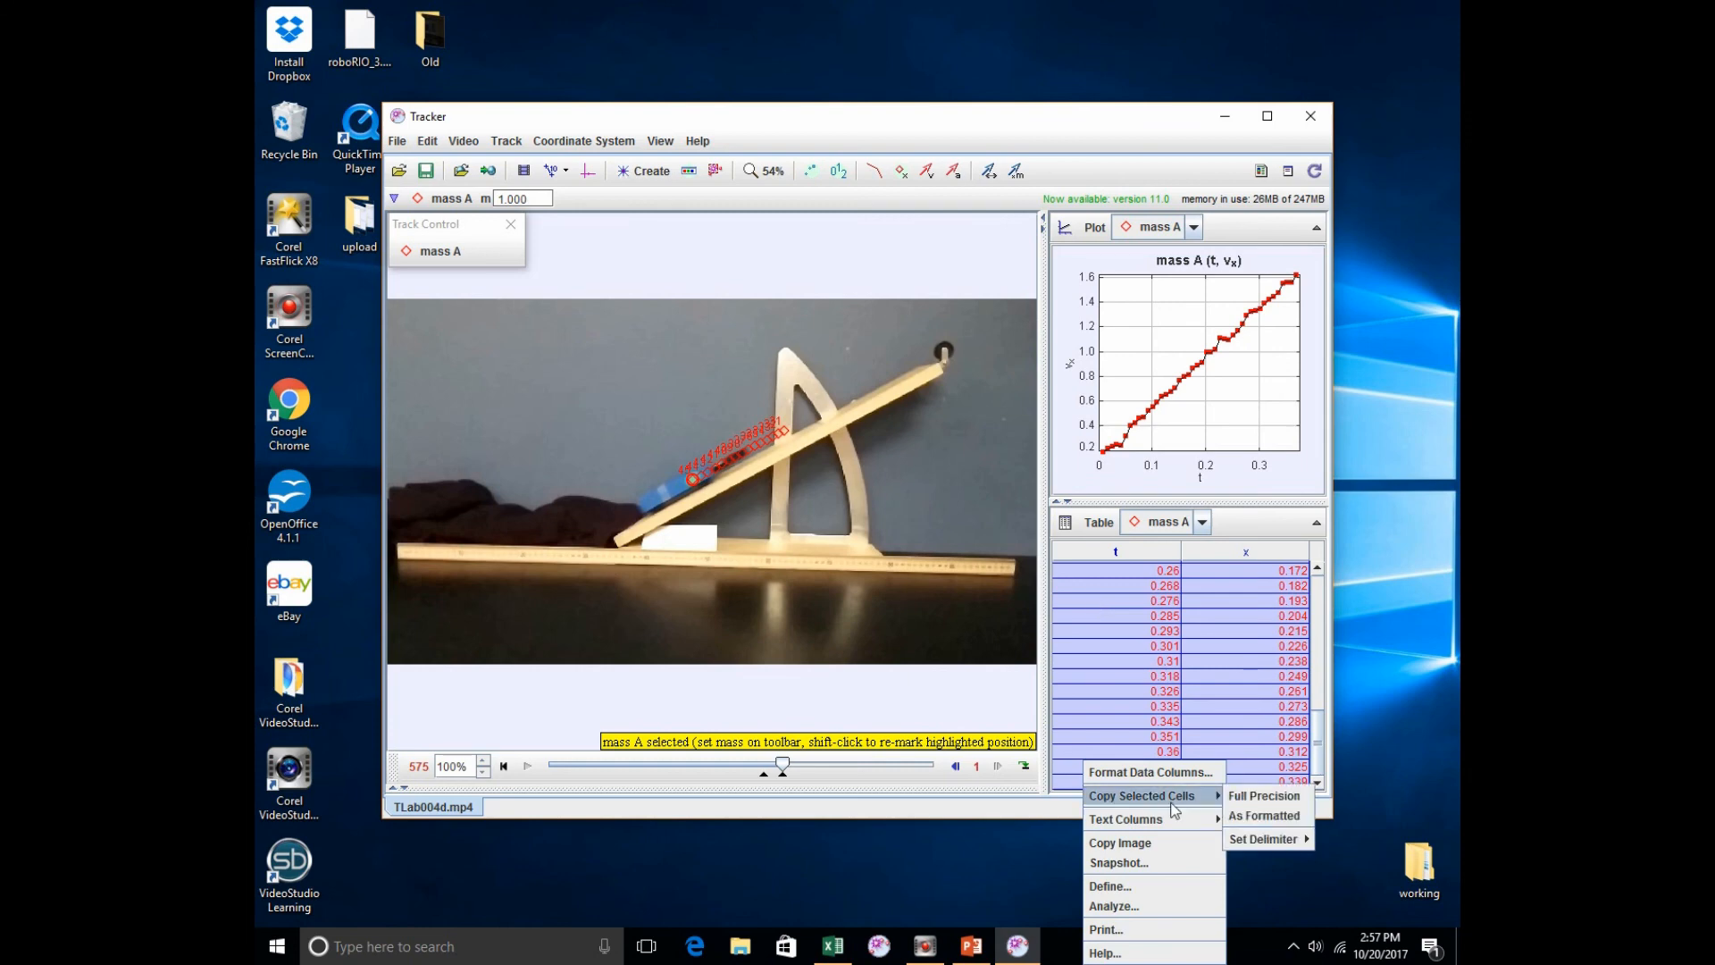
{"action": "left_click", "coordinate": [1258, 797]}
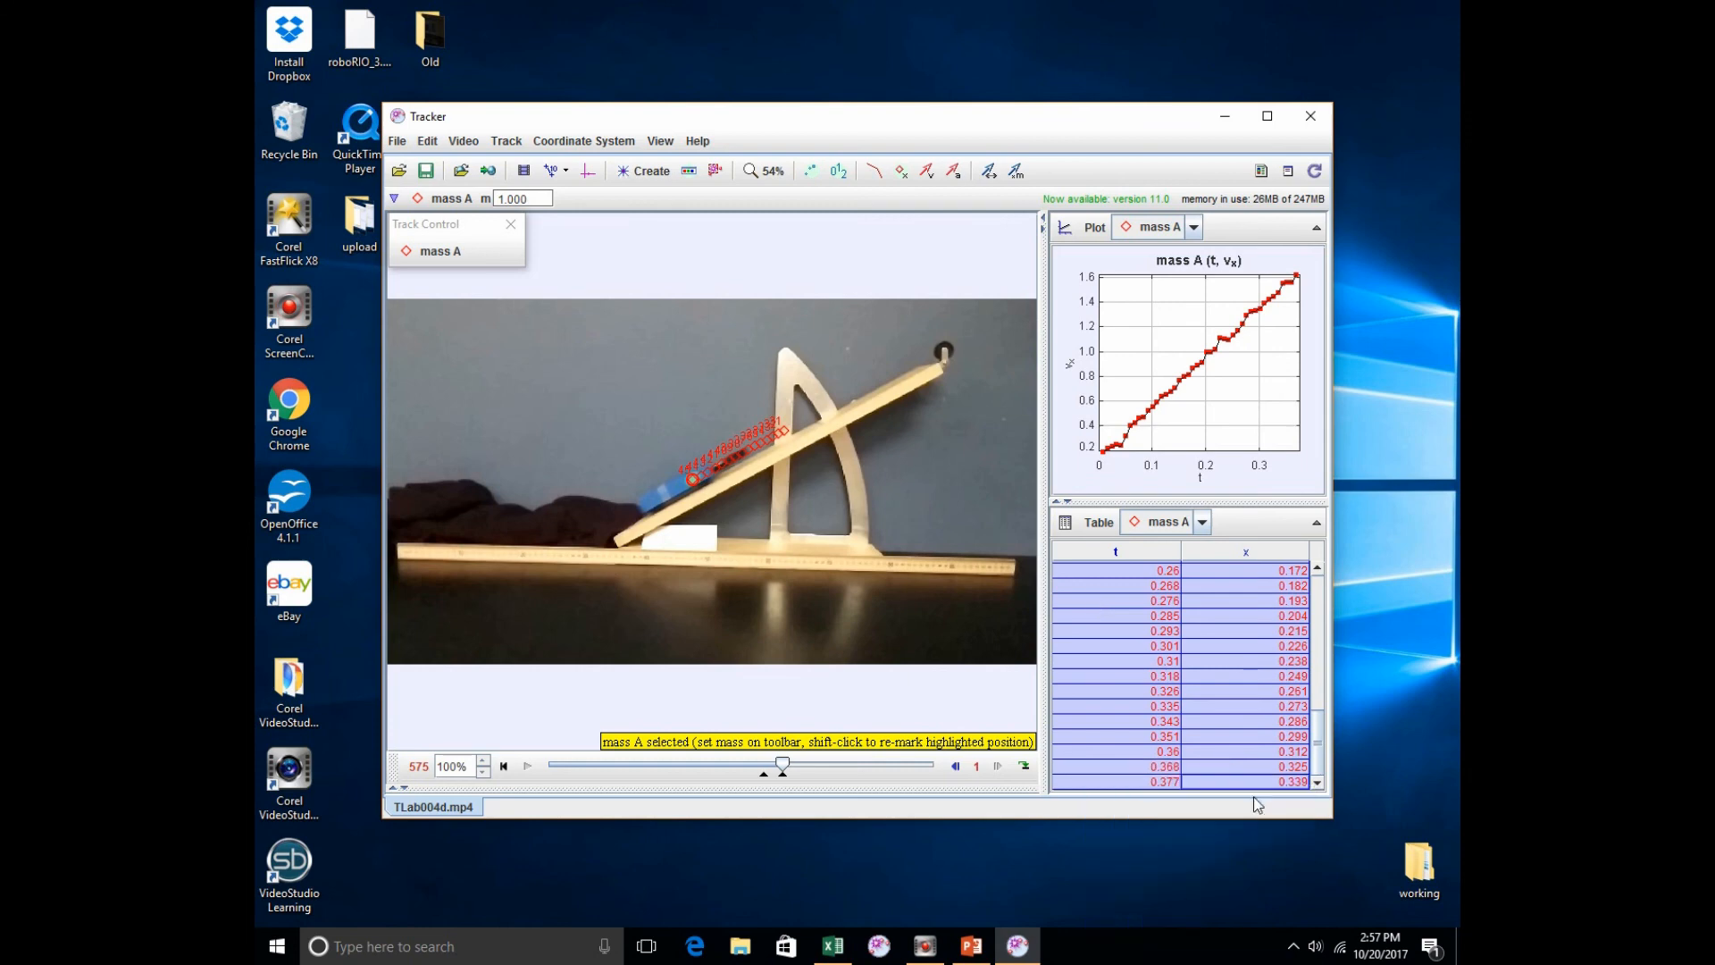
Step: Switch to the blank Excel workbook and paste the copied time and position data starting at cell A1
{"action": "left_click", "coordinate": [832, 947]}
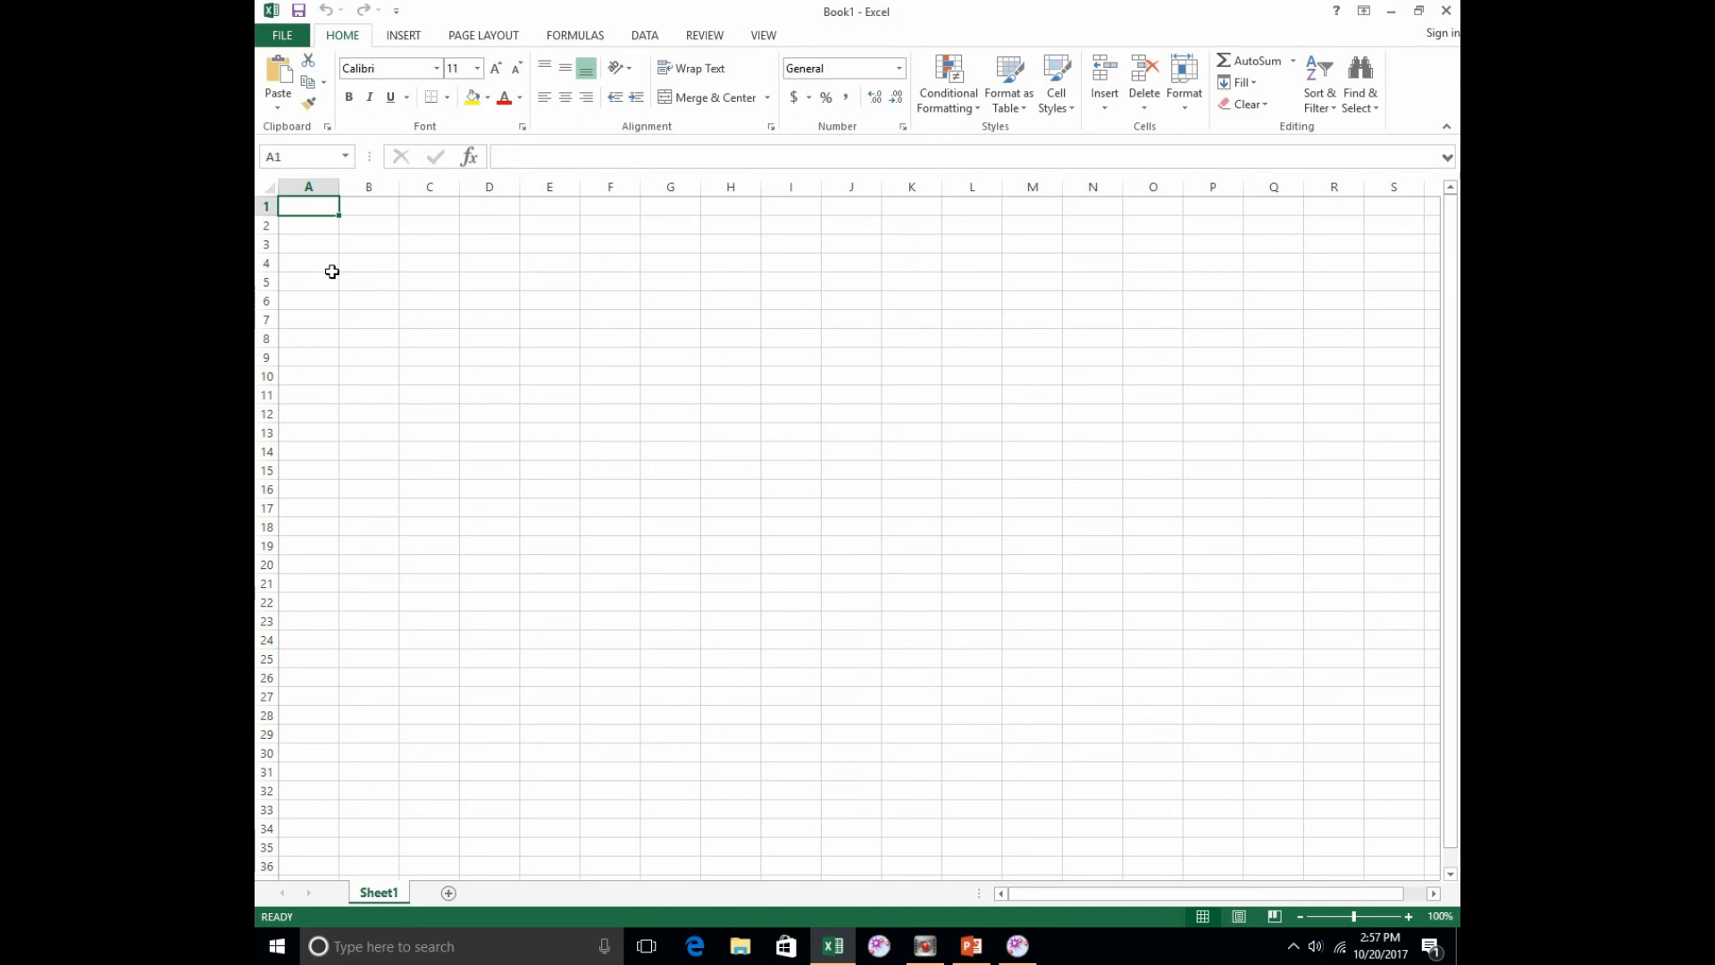
{"action": "right_click", "coordinate": [311, 208]}
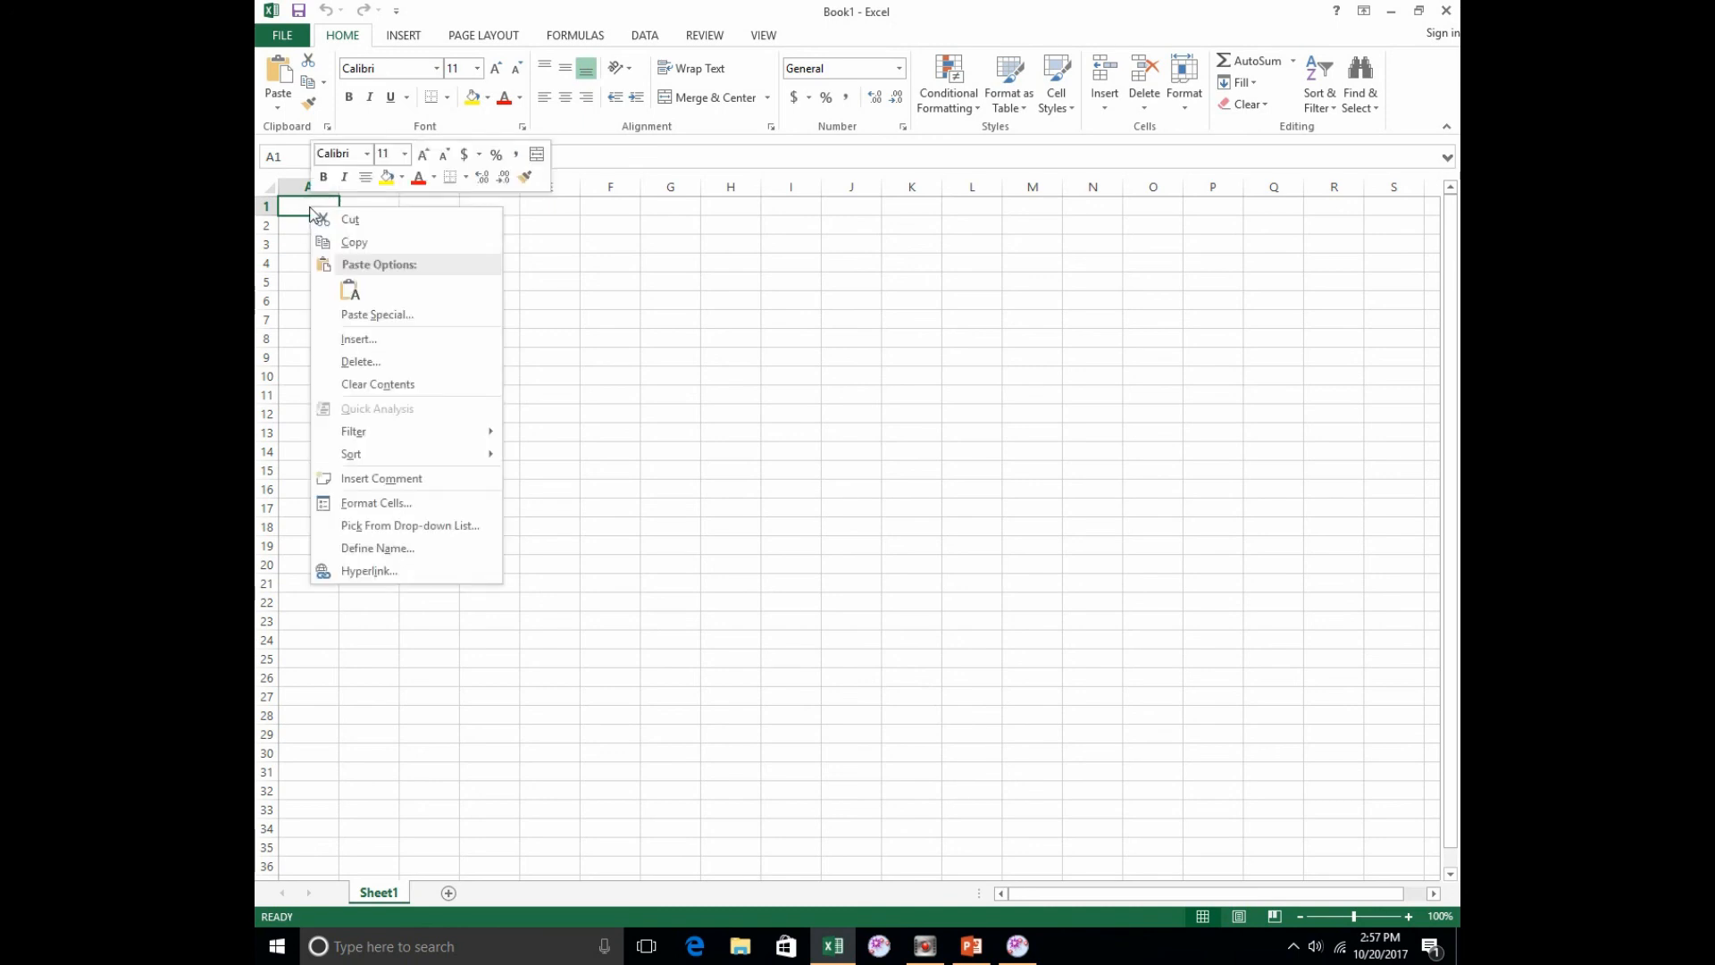
{"action": "left_click", "coordinate": [360, 295]}
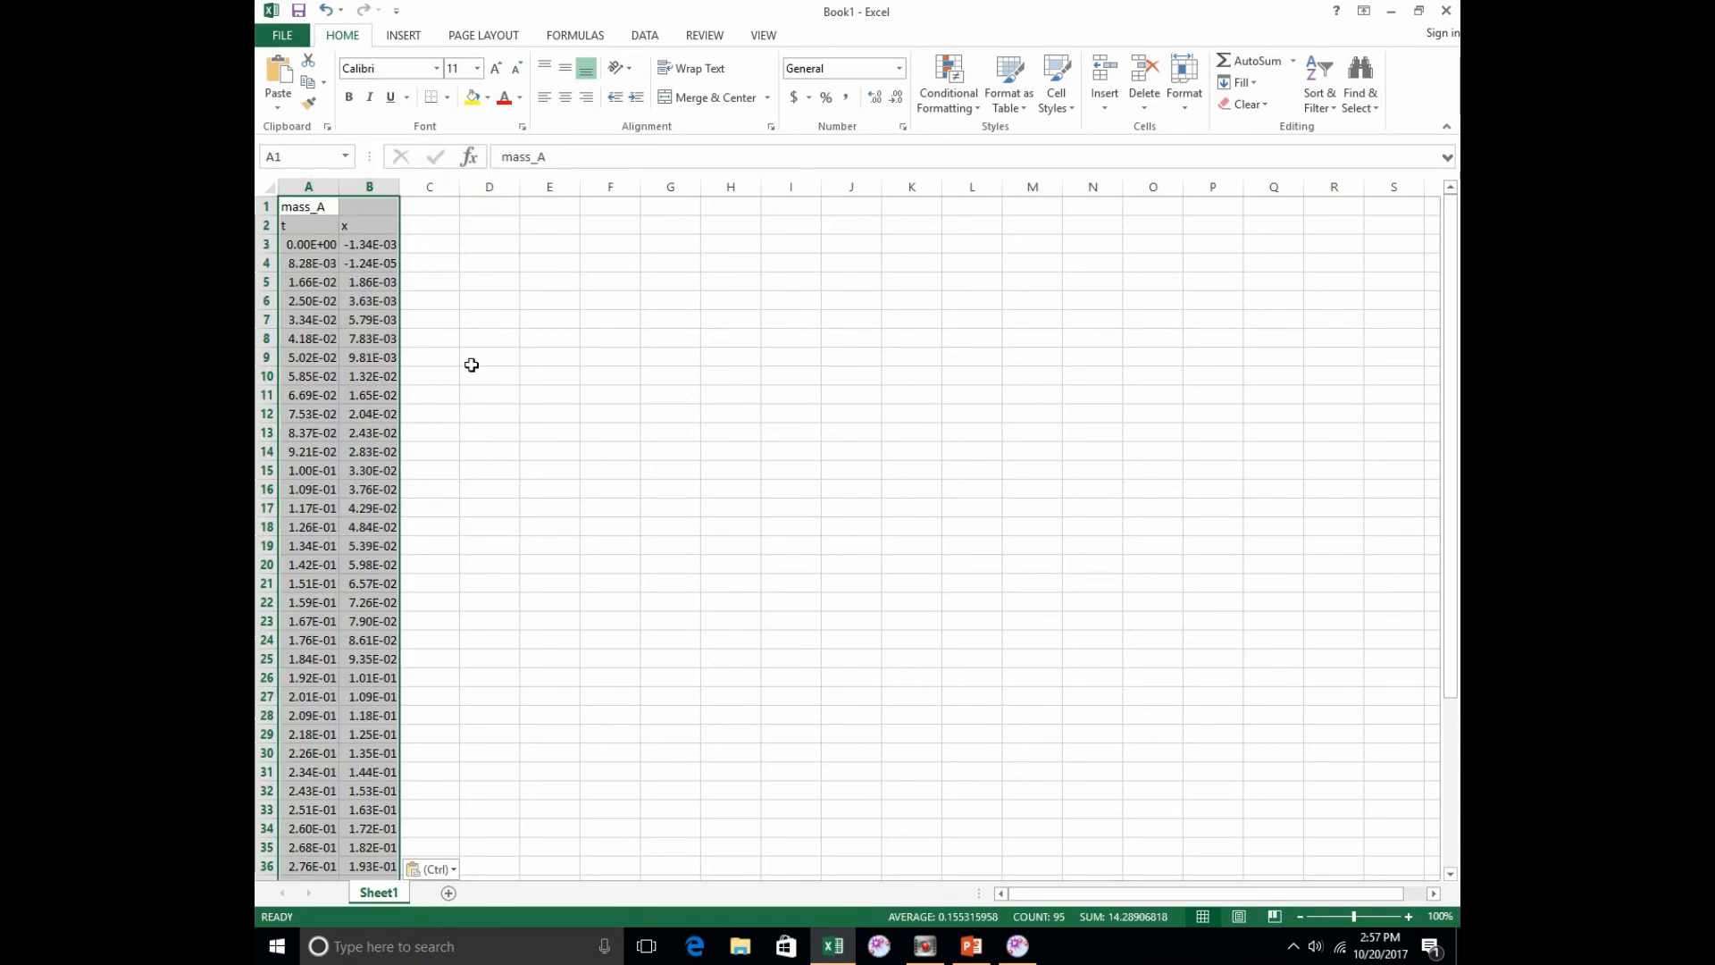
{"action": "left_click", "coordinate": [501, 220]}
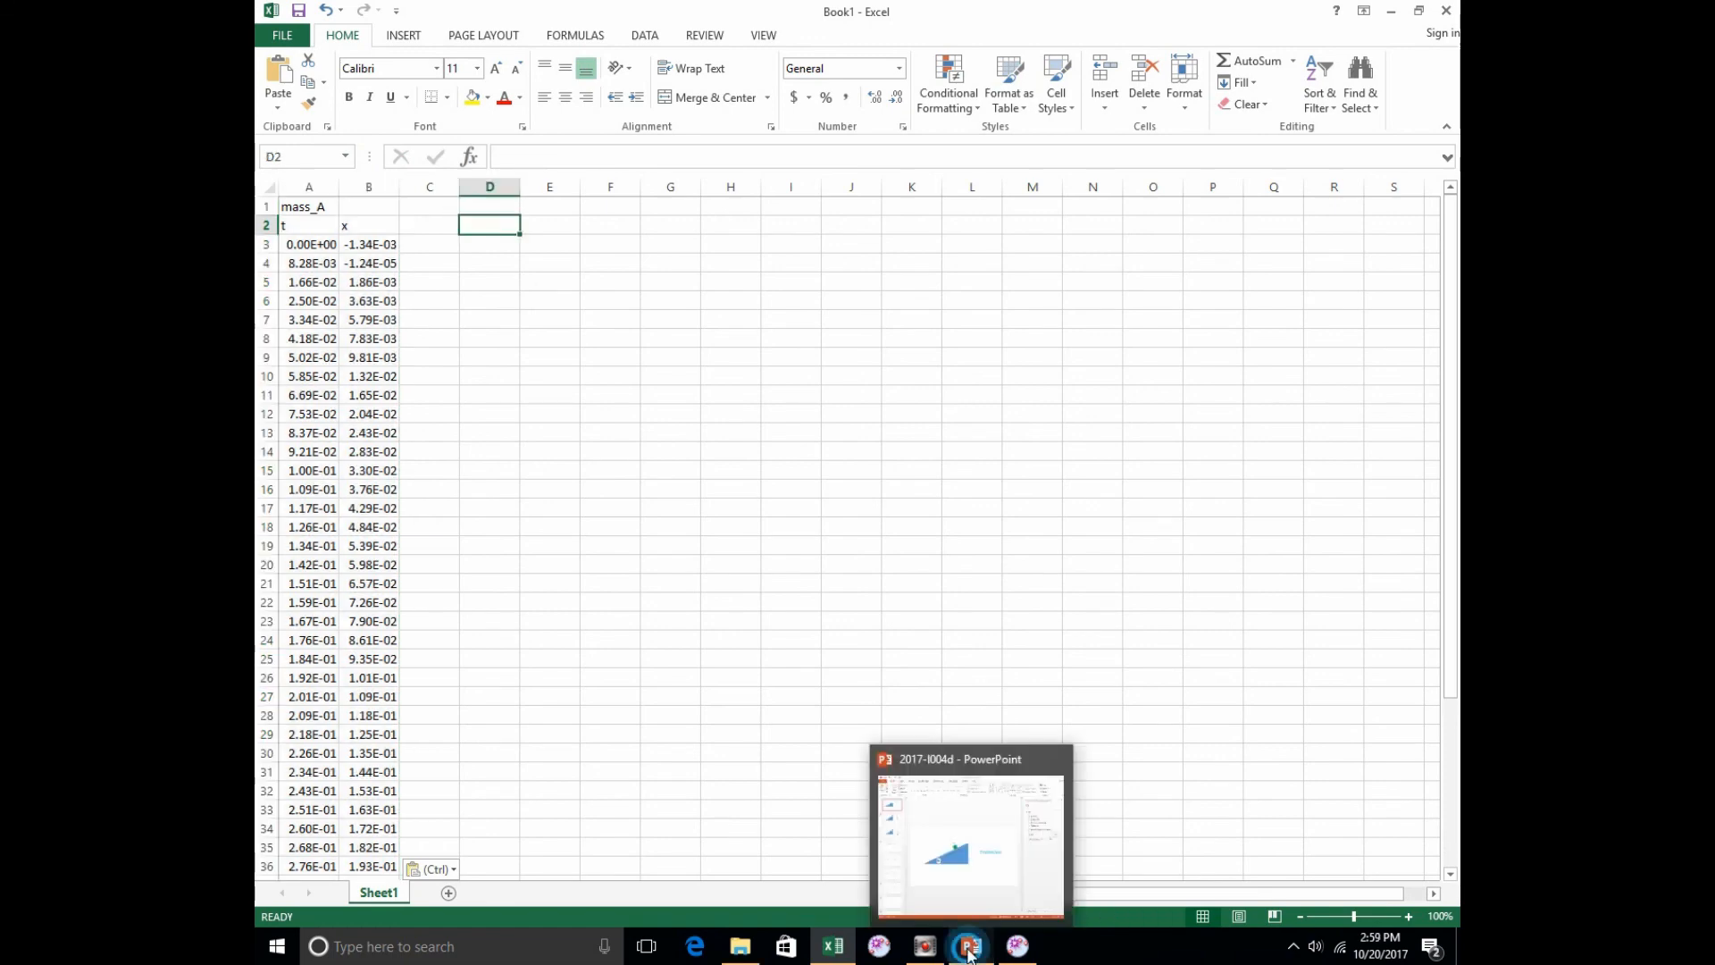
Step: Switch to the PowerPoint presentation on the frictionless inclined plane and start its slide show
{"action": "left_click", "coordinate": [969, 944]}
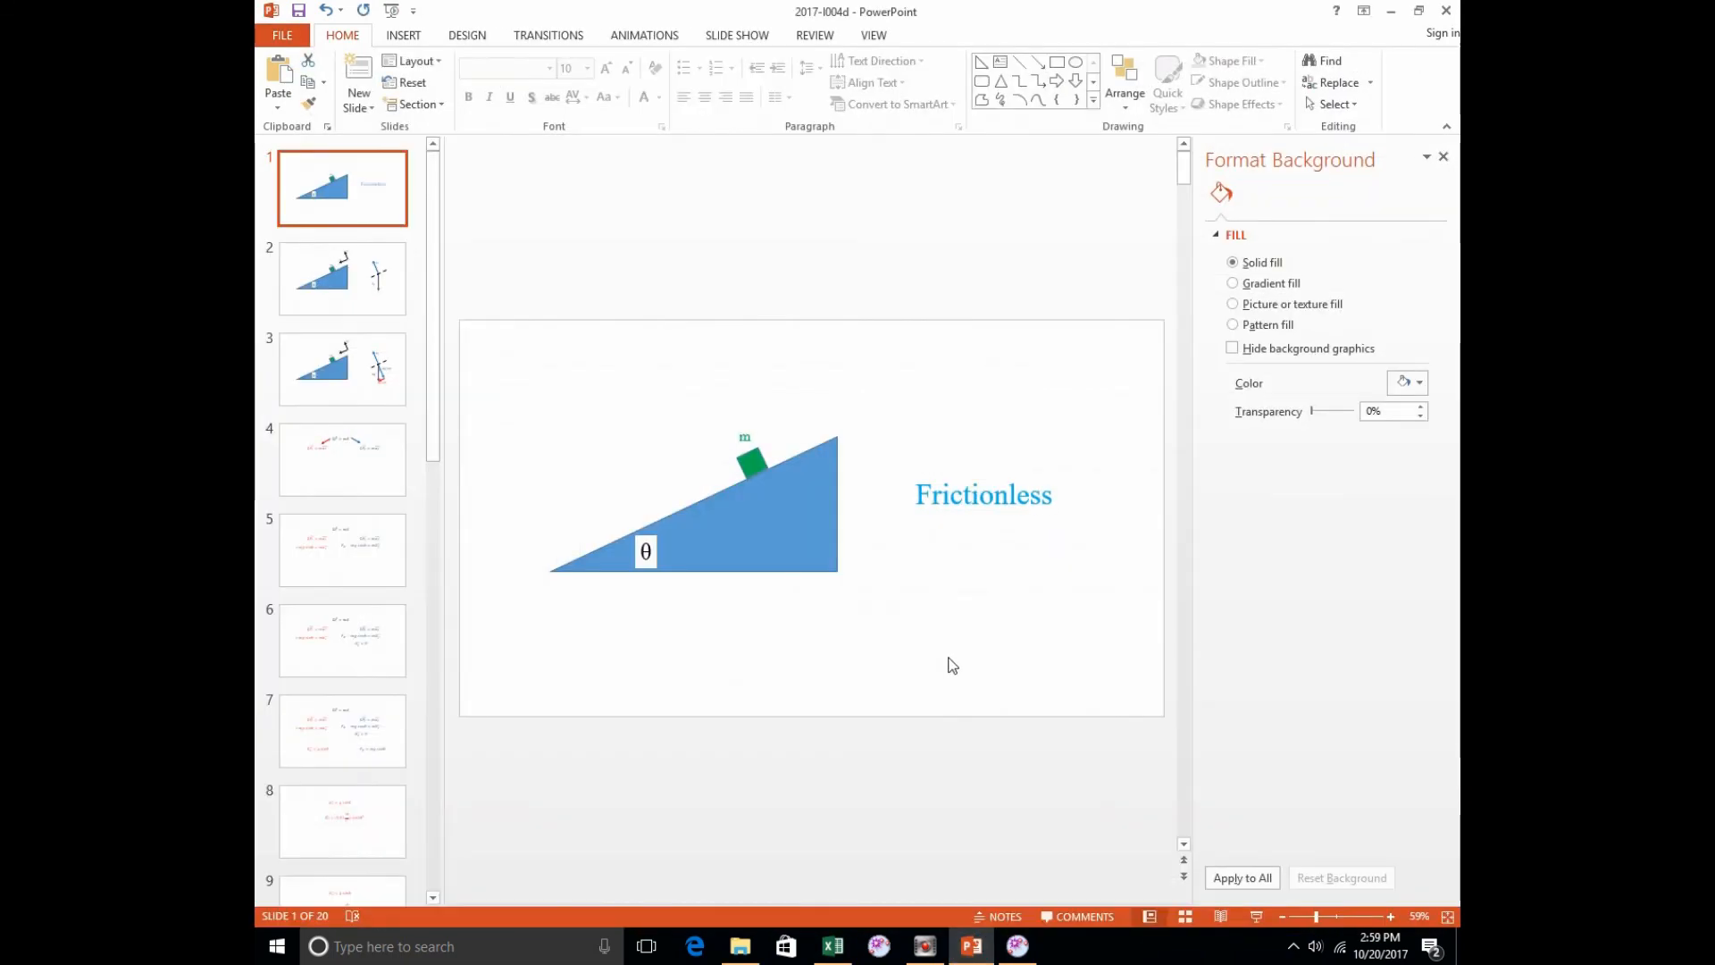
{"action": "key", "text": "F5"}
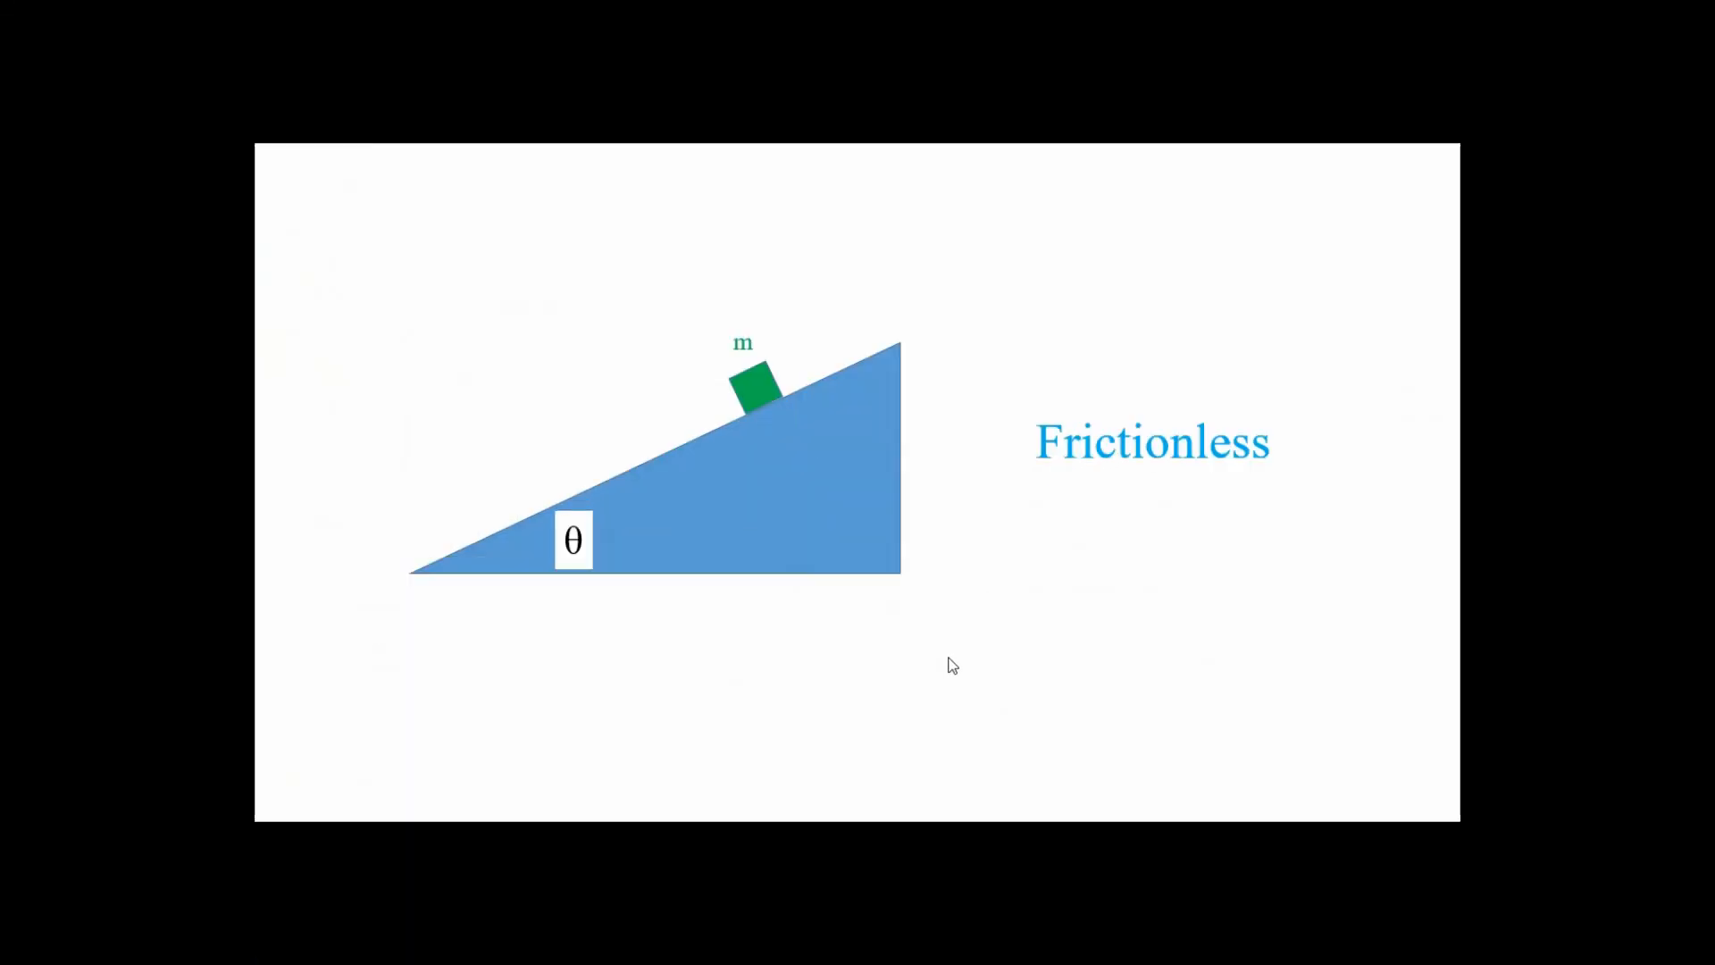
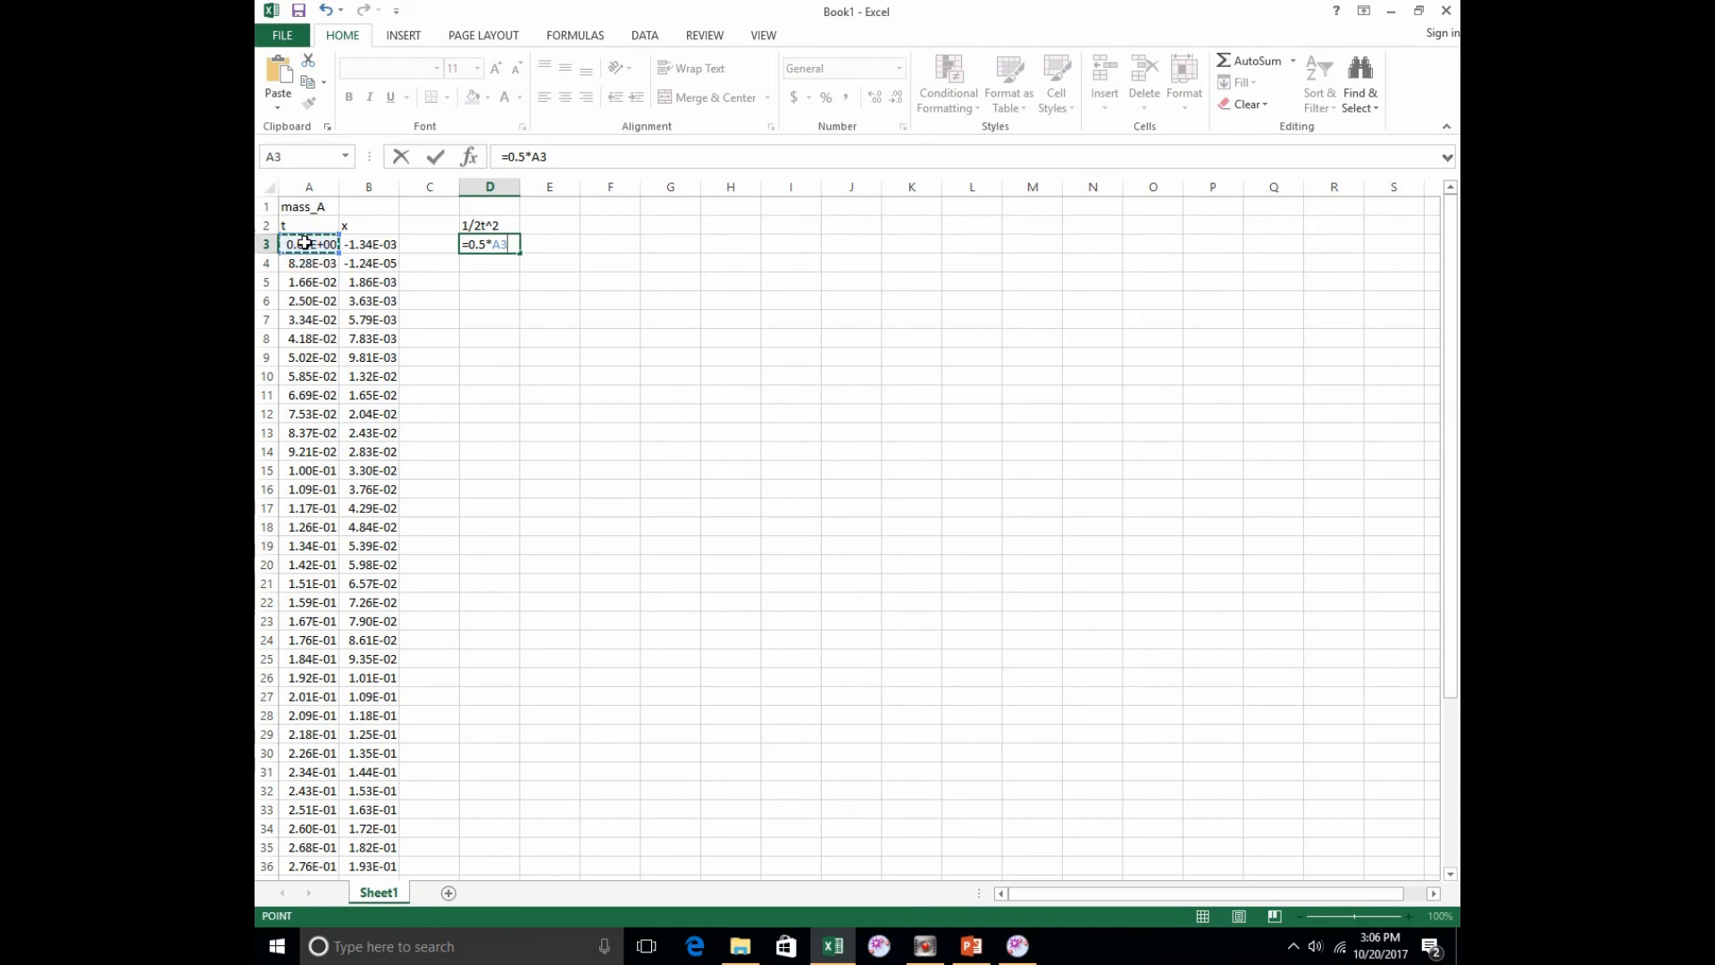
Step: Complete the D3 formula as =0.5*A3^2 and fill it down the 1/2t^2 column through row 48
{"action": "type", "text": "^2"}
{"action": "key", "text": "ctrl+Return"}
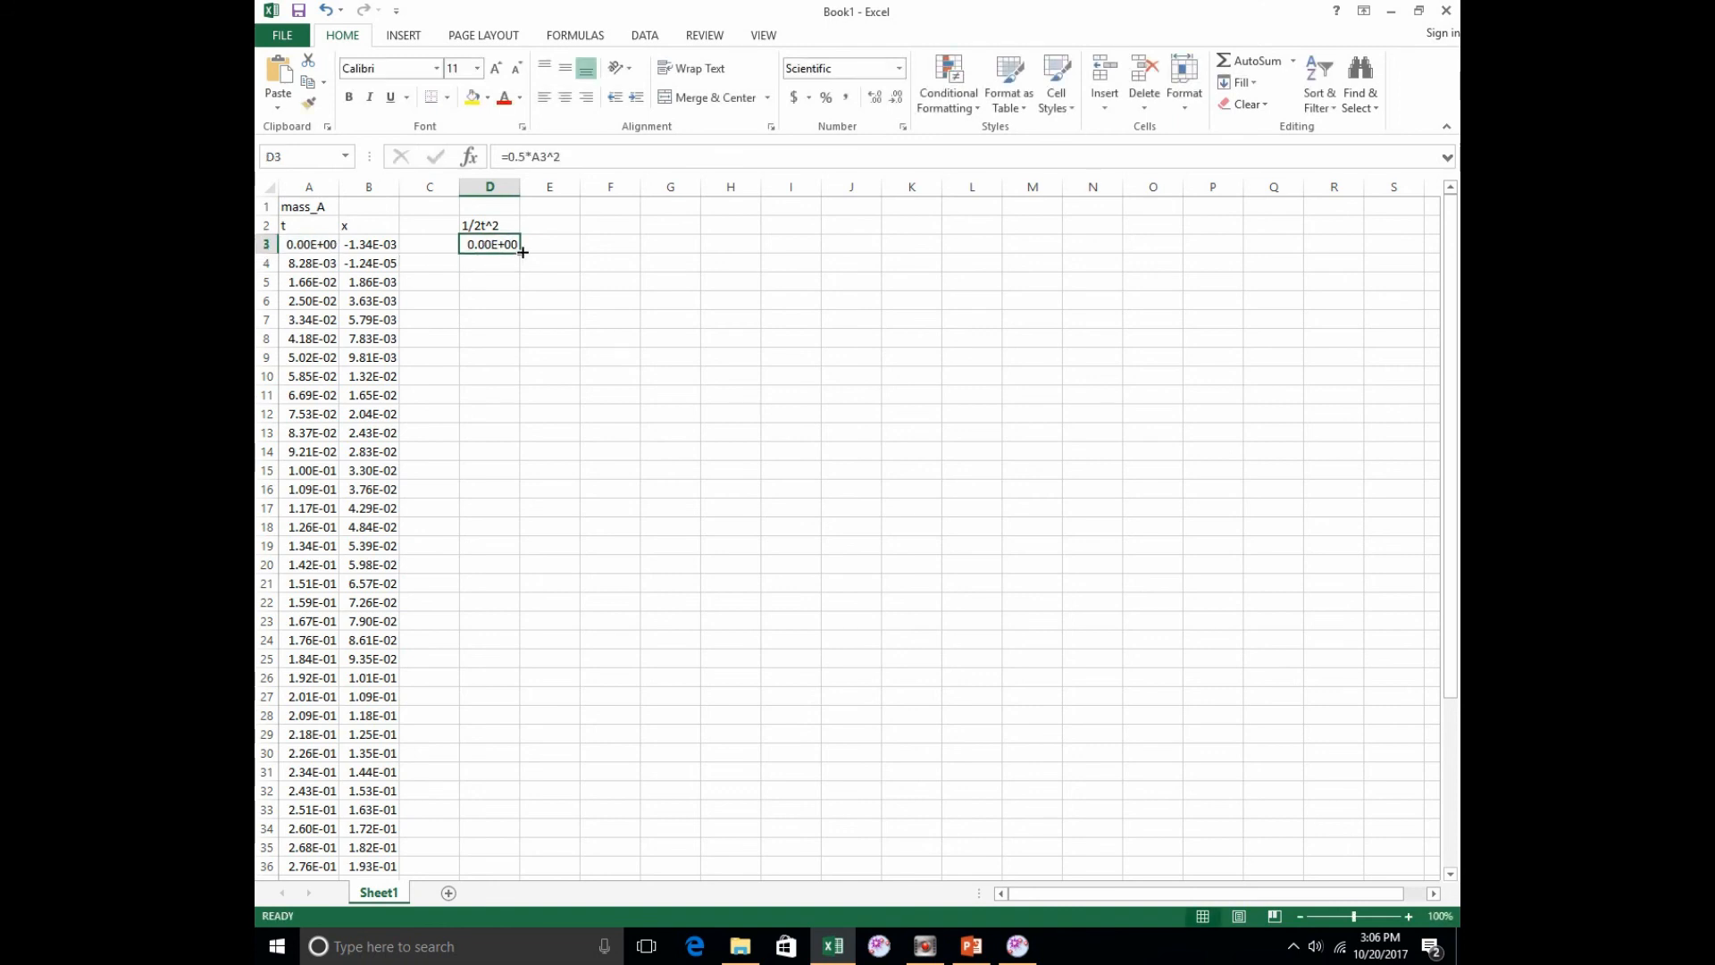
{"action": "left_click_drag", "start_coordinate": [522, 256], "coordinate": [504, 783]}
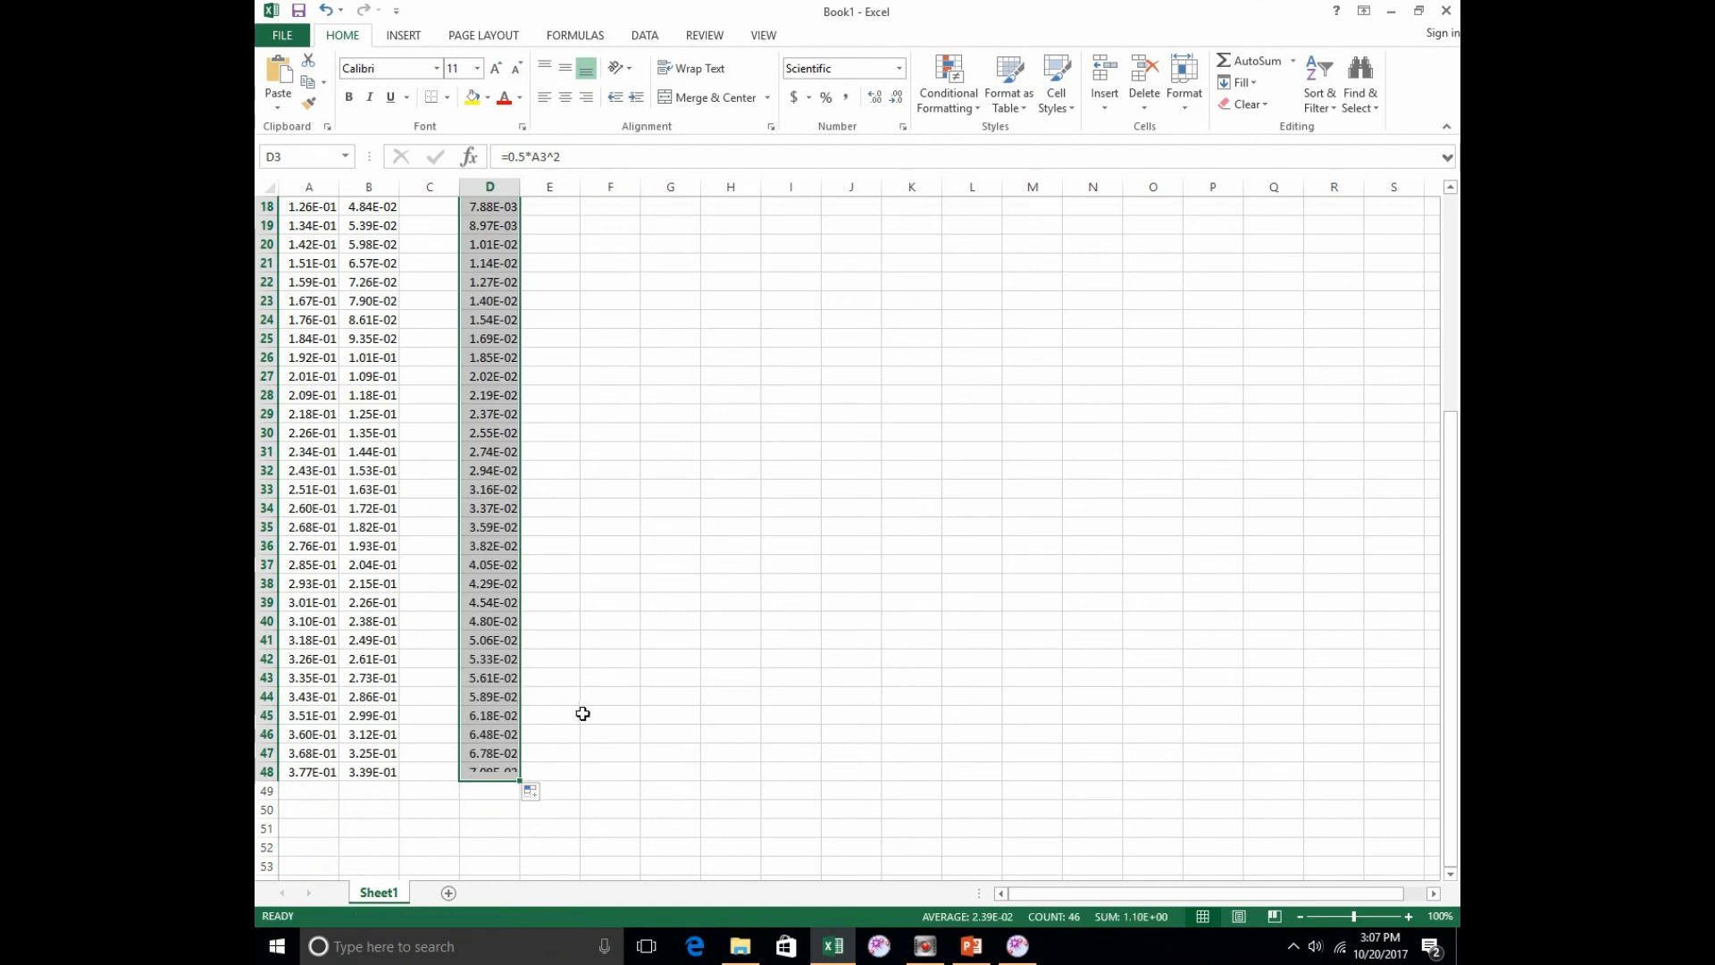
{"action": "scroll", "coordinate": [576, 713], "scroll_direction": "up", "scroll_amount": 6}
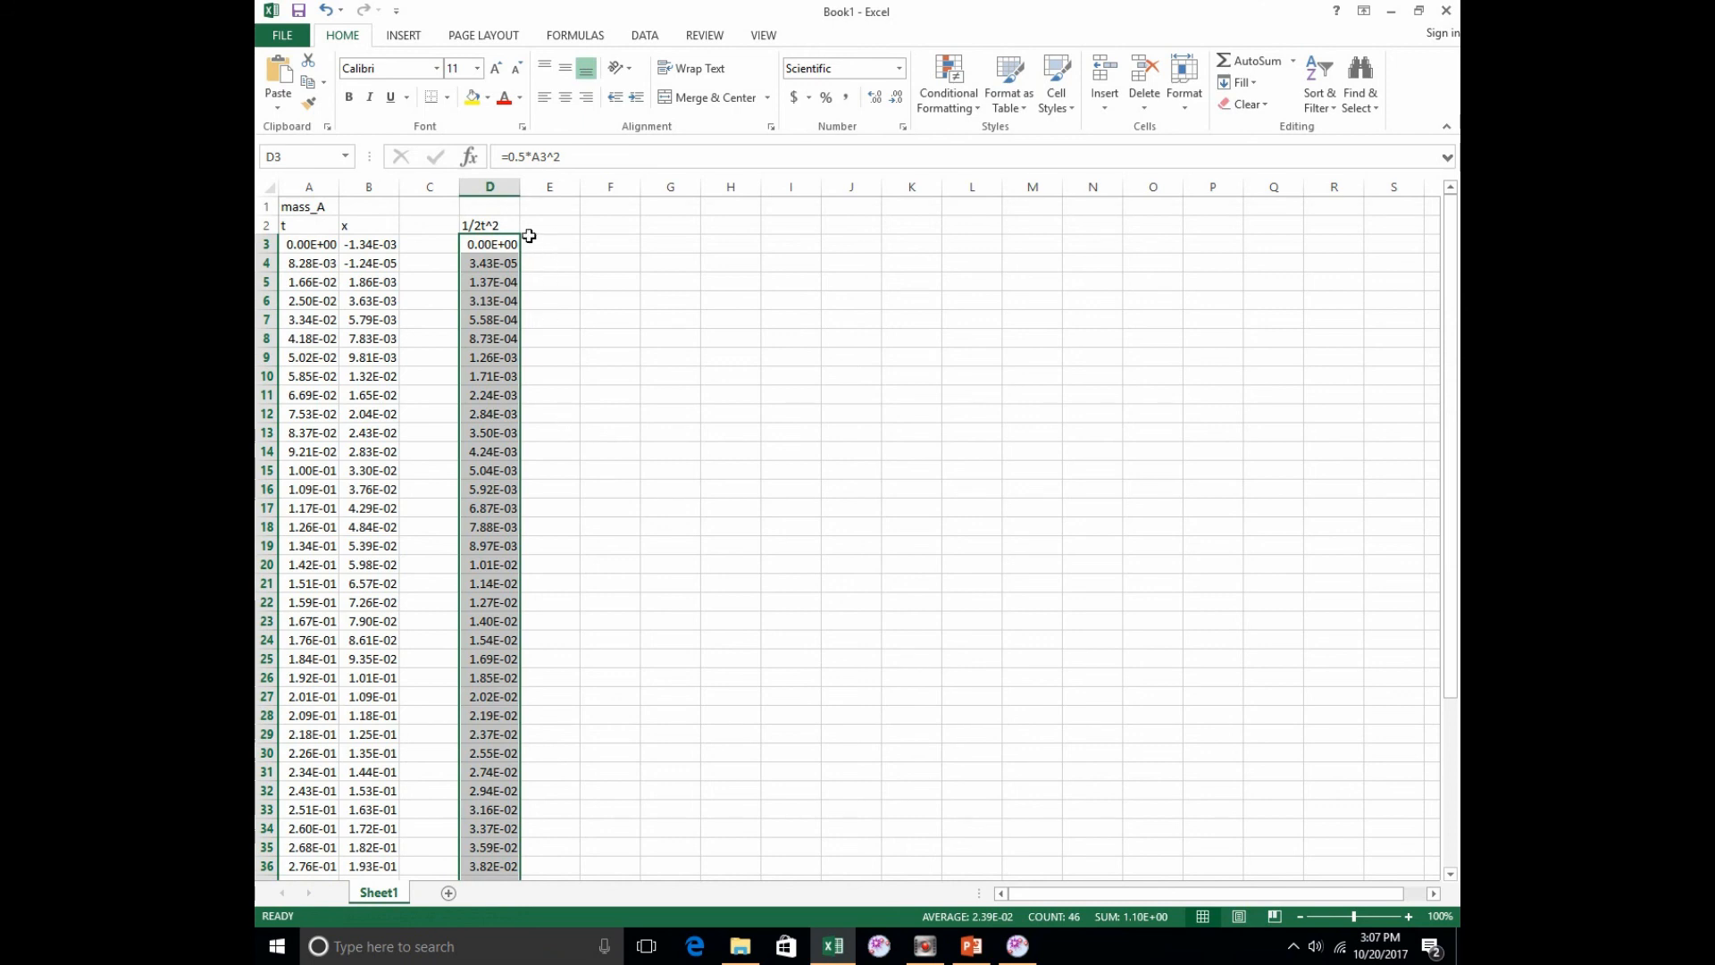
Step: Insert an empty markers-only scatter chart beside the data, starting from blank cell F2
{"action": "left_click", "coordinate": [609, 226]}
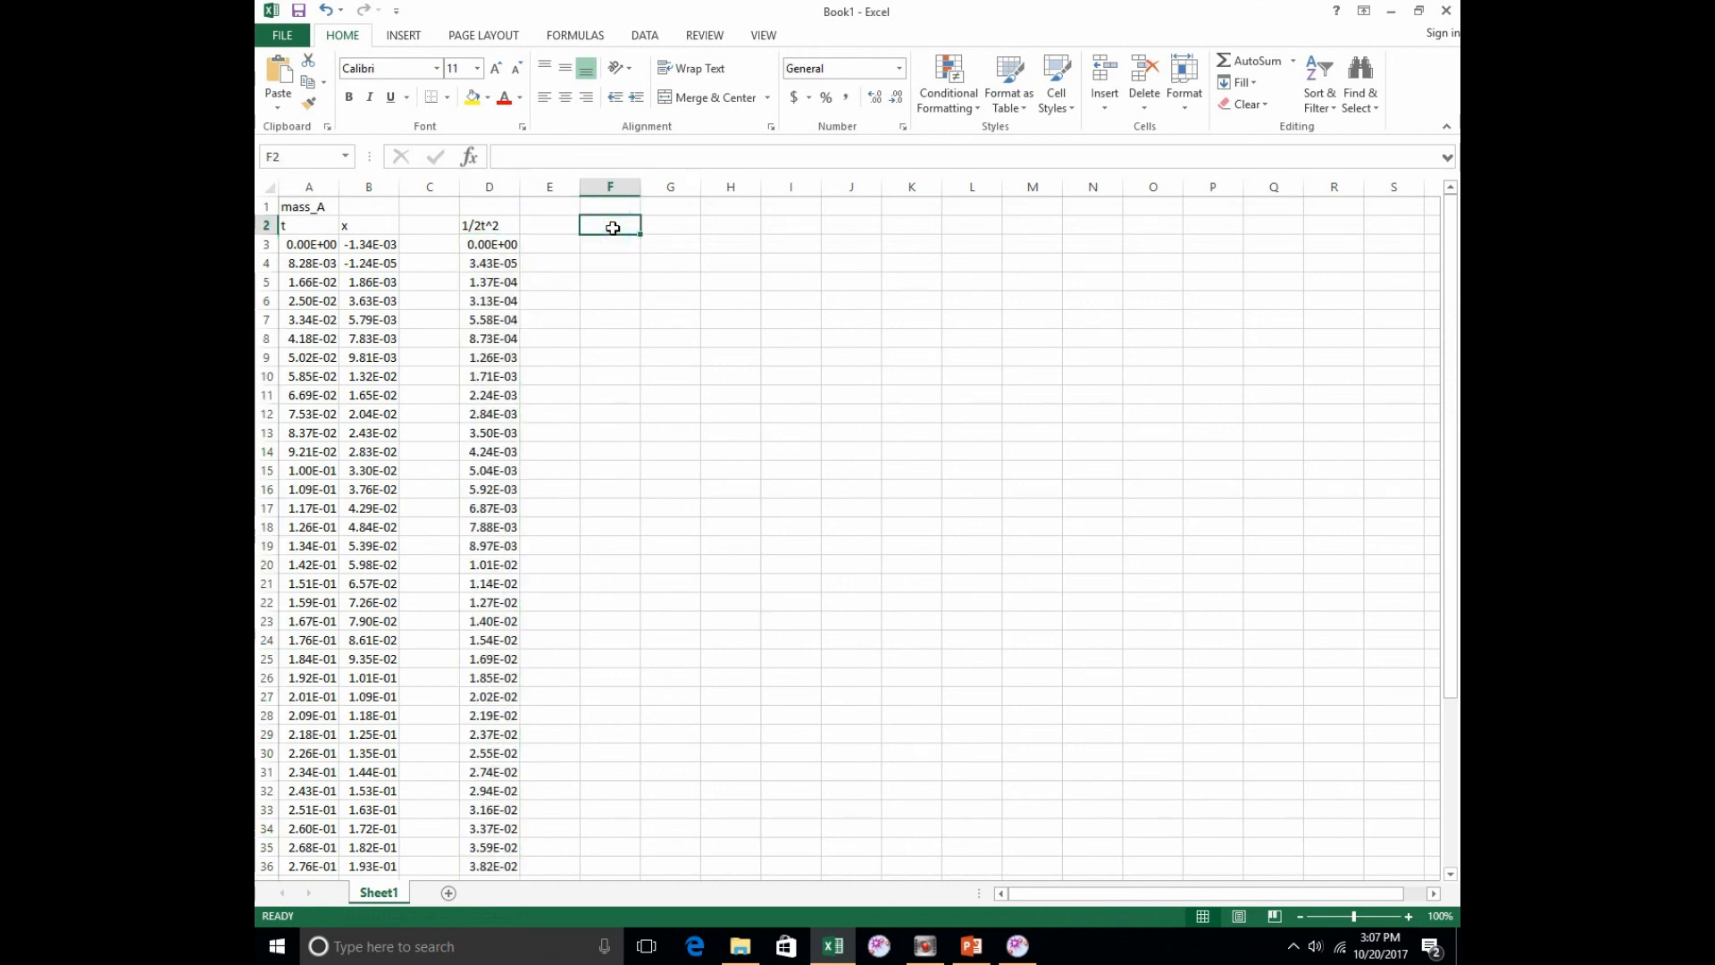
{"action": "left_click", "coordinate": [403, 35]}
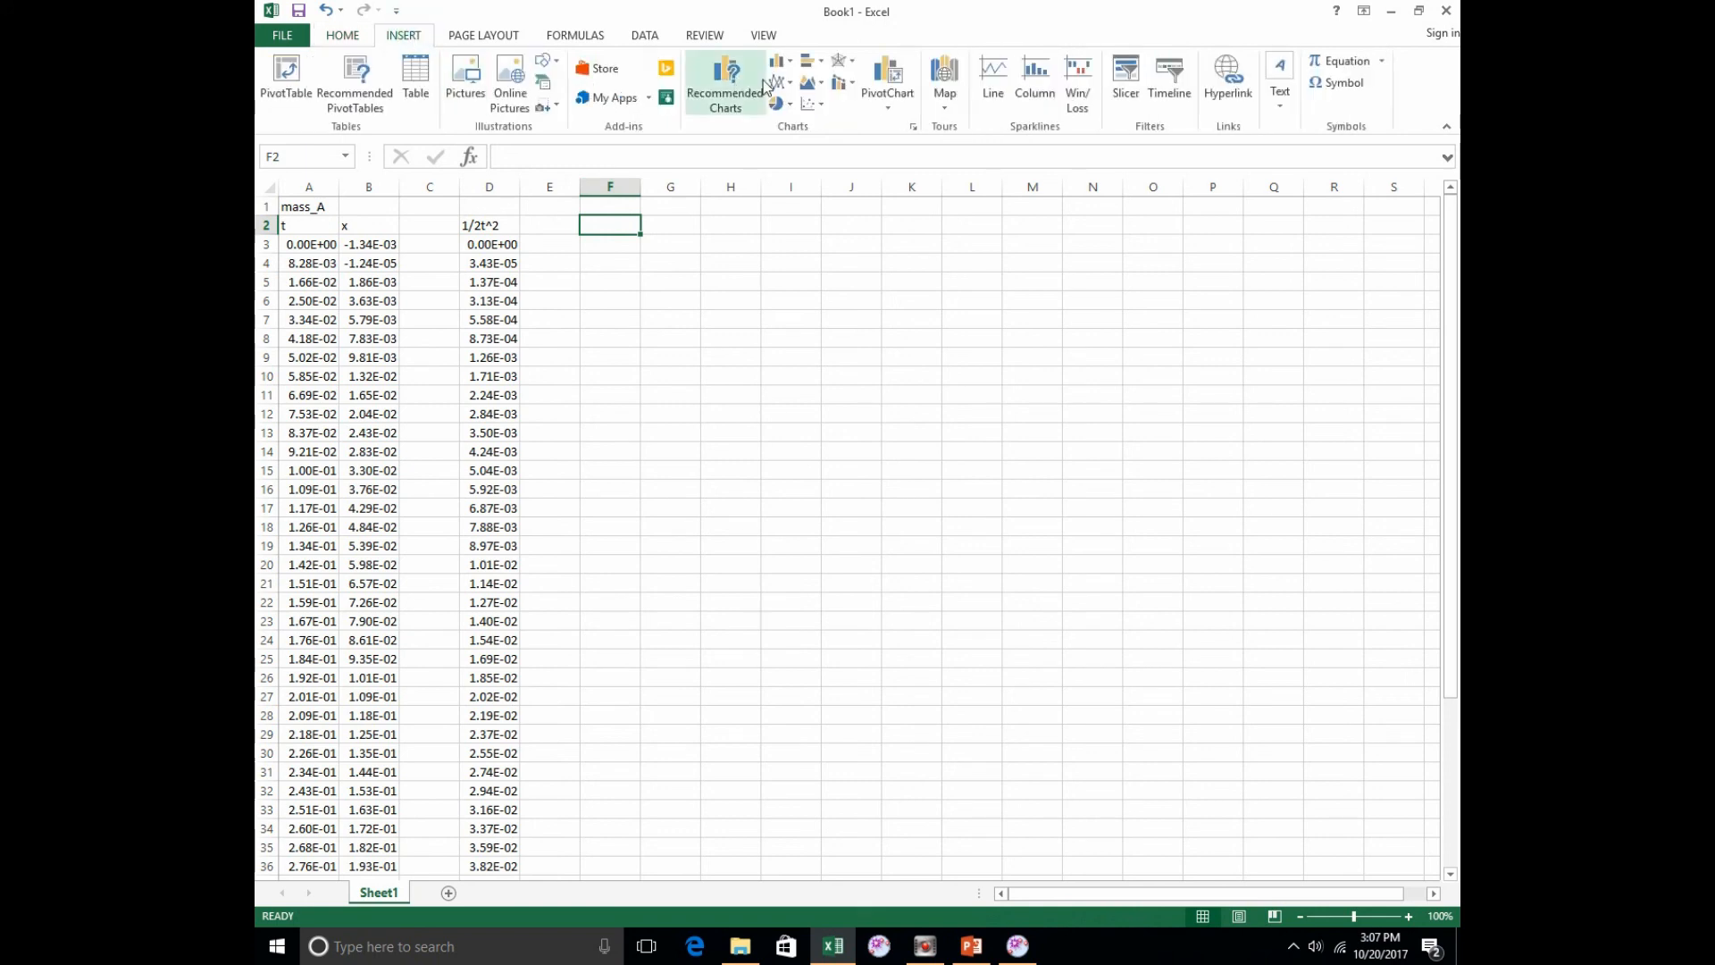
{"action": "left_click", "coordinate": [813, 105]}
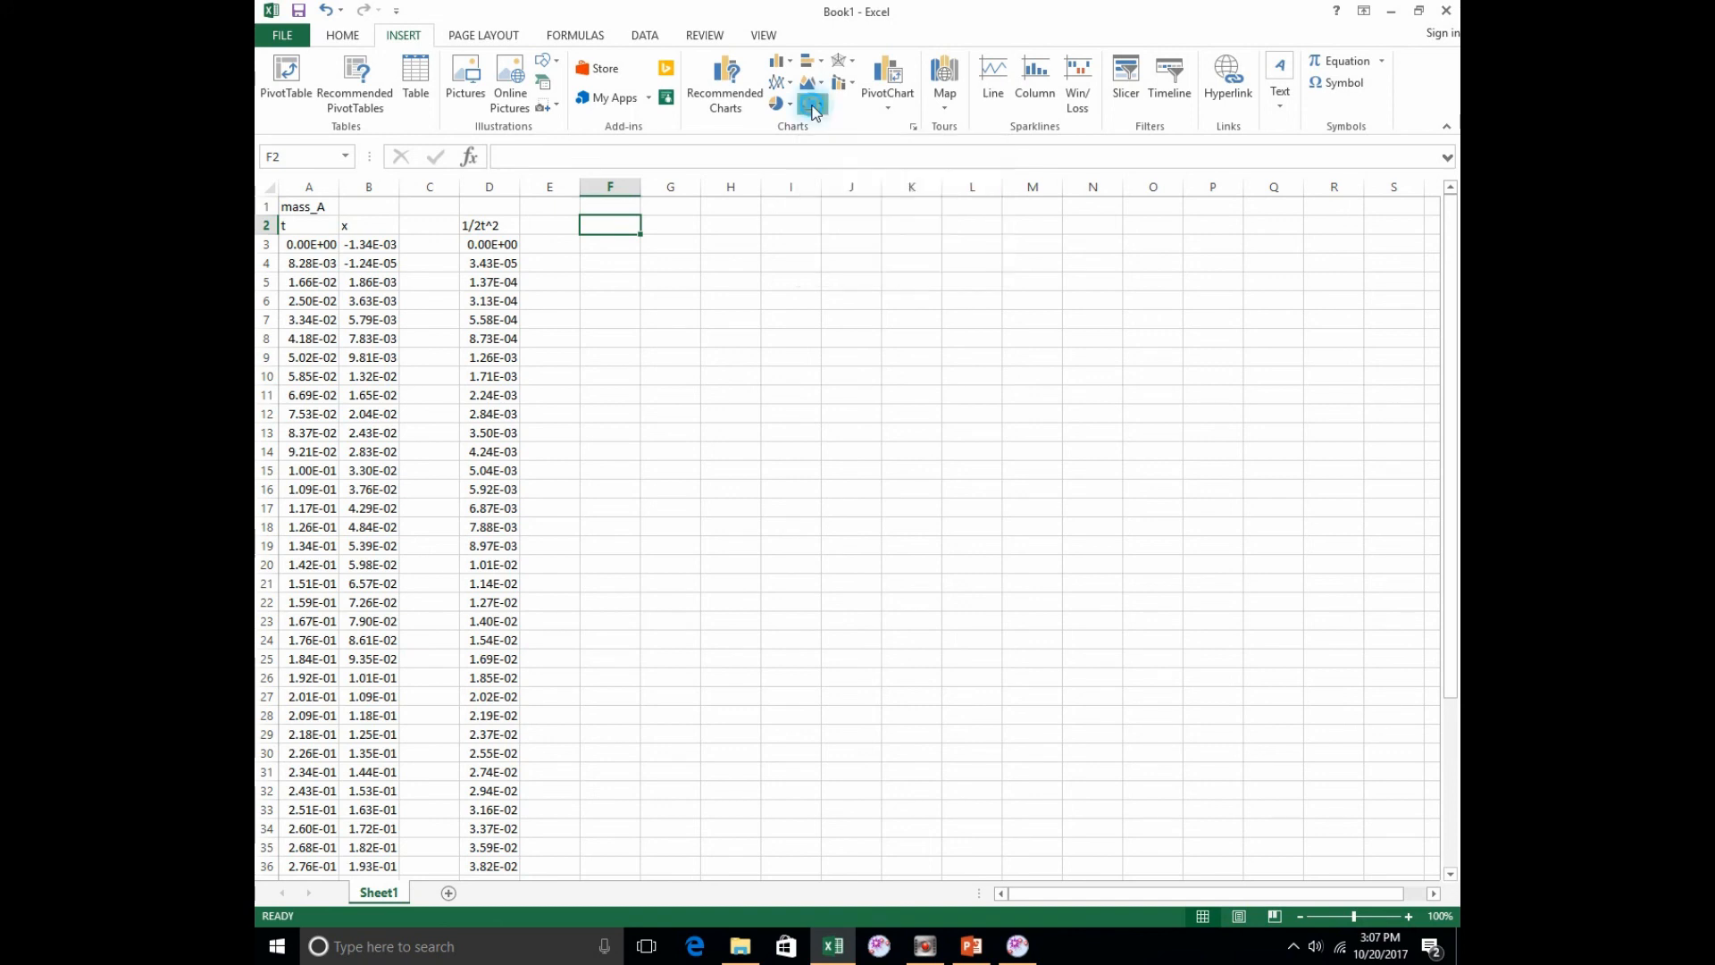
{"action": "left_click", "coordinate": [831, 166]}
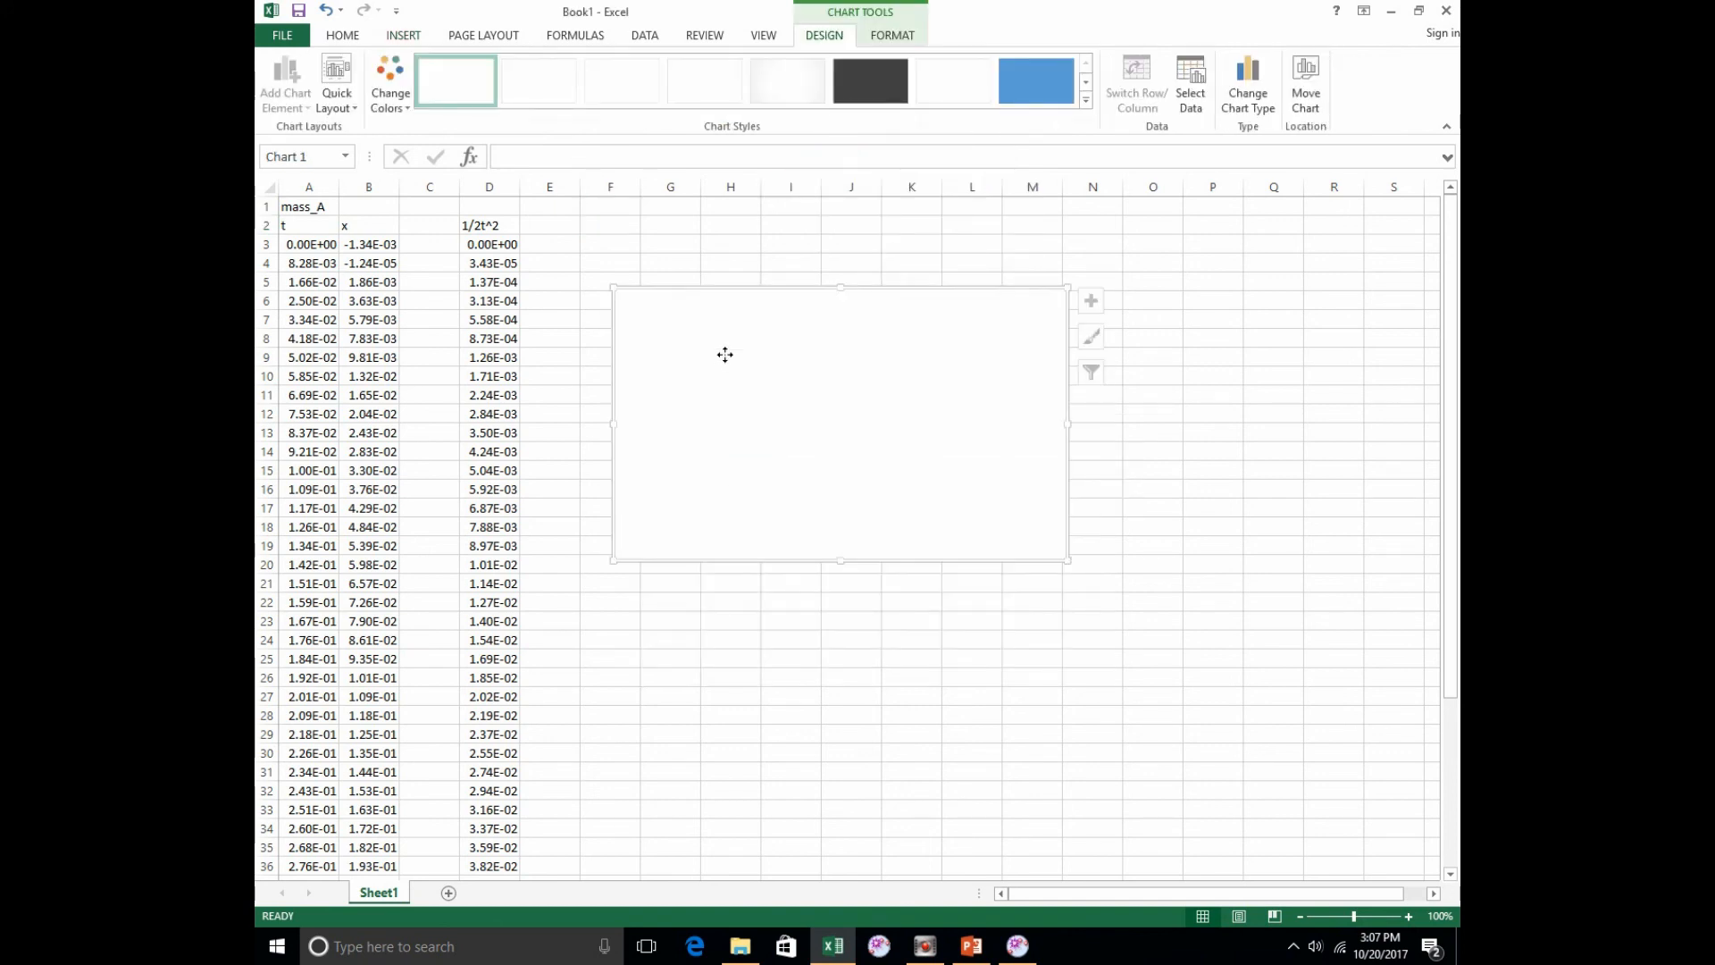
Step: Add a data series to the empty chart, named "Position vs One Half Time Squared:" followed by the surname
{"action": "right_click", "coordinate": [726, 357]}
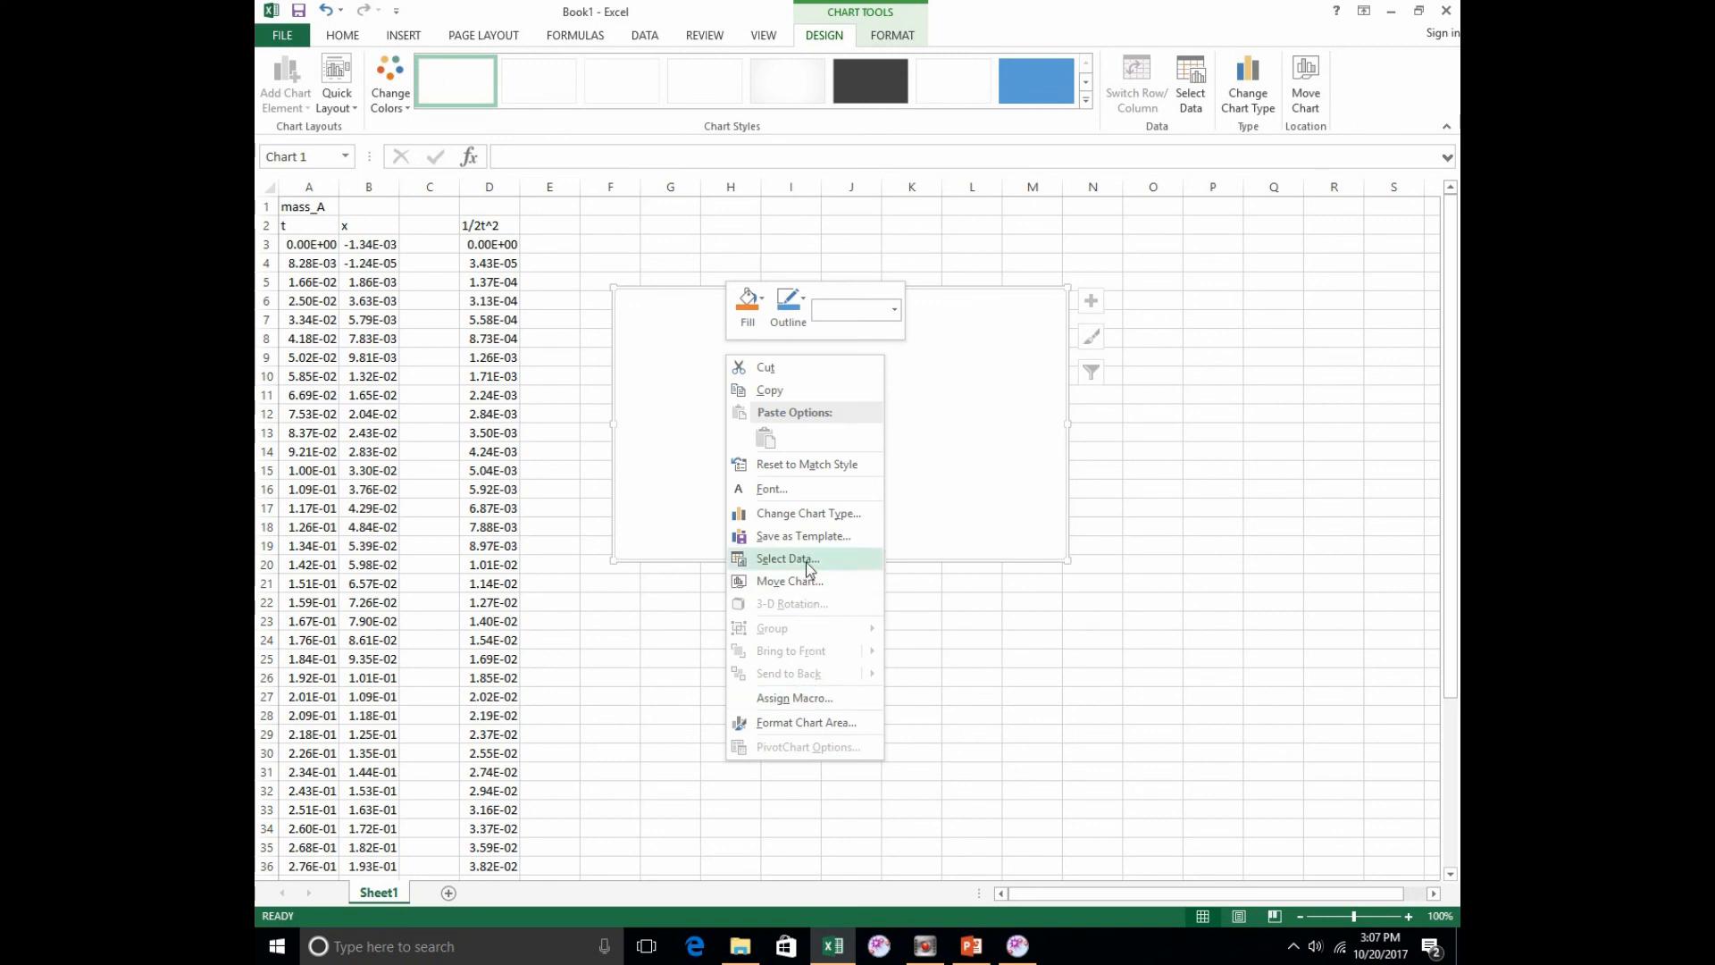
{"action": "left_click", "coordinate": [804, 559]}
{"action": "left_click", "coordinate": [628, 396]}
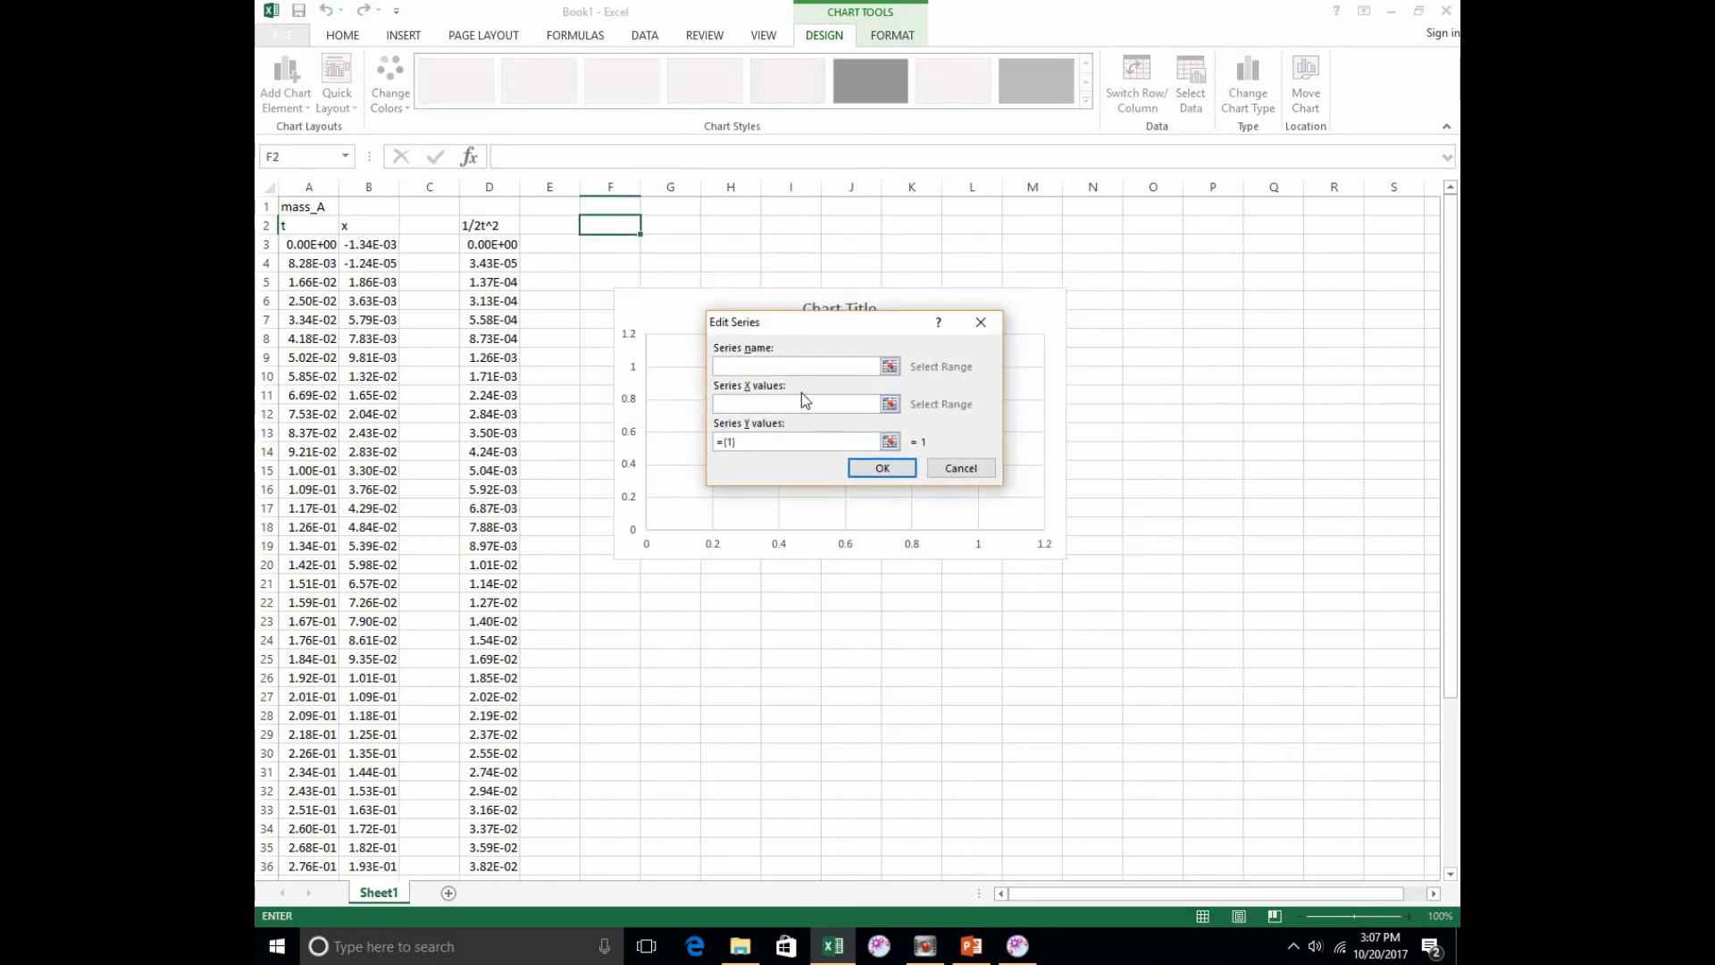
{"action": "type", "text": "Delta "}
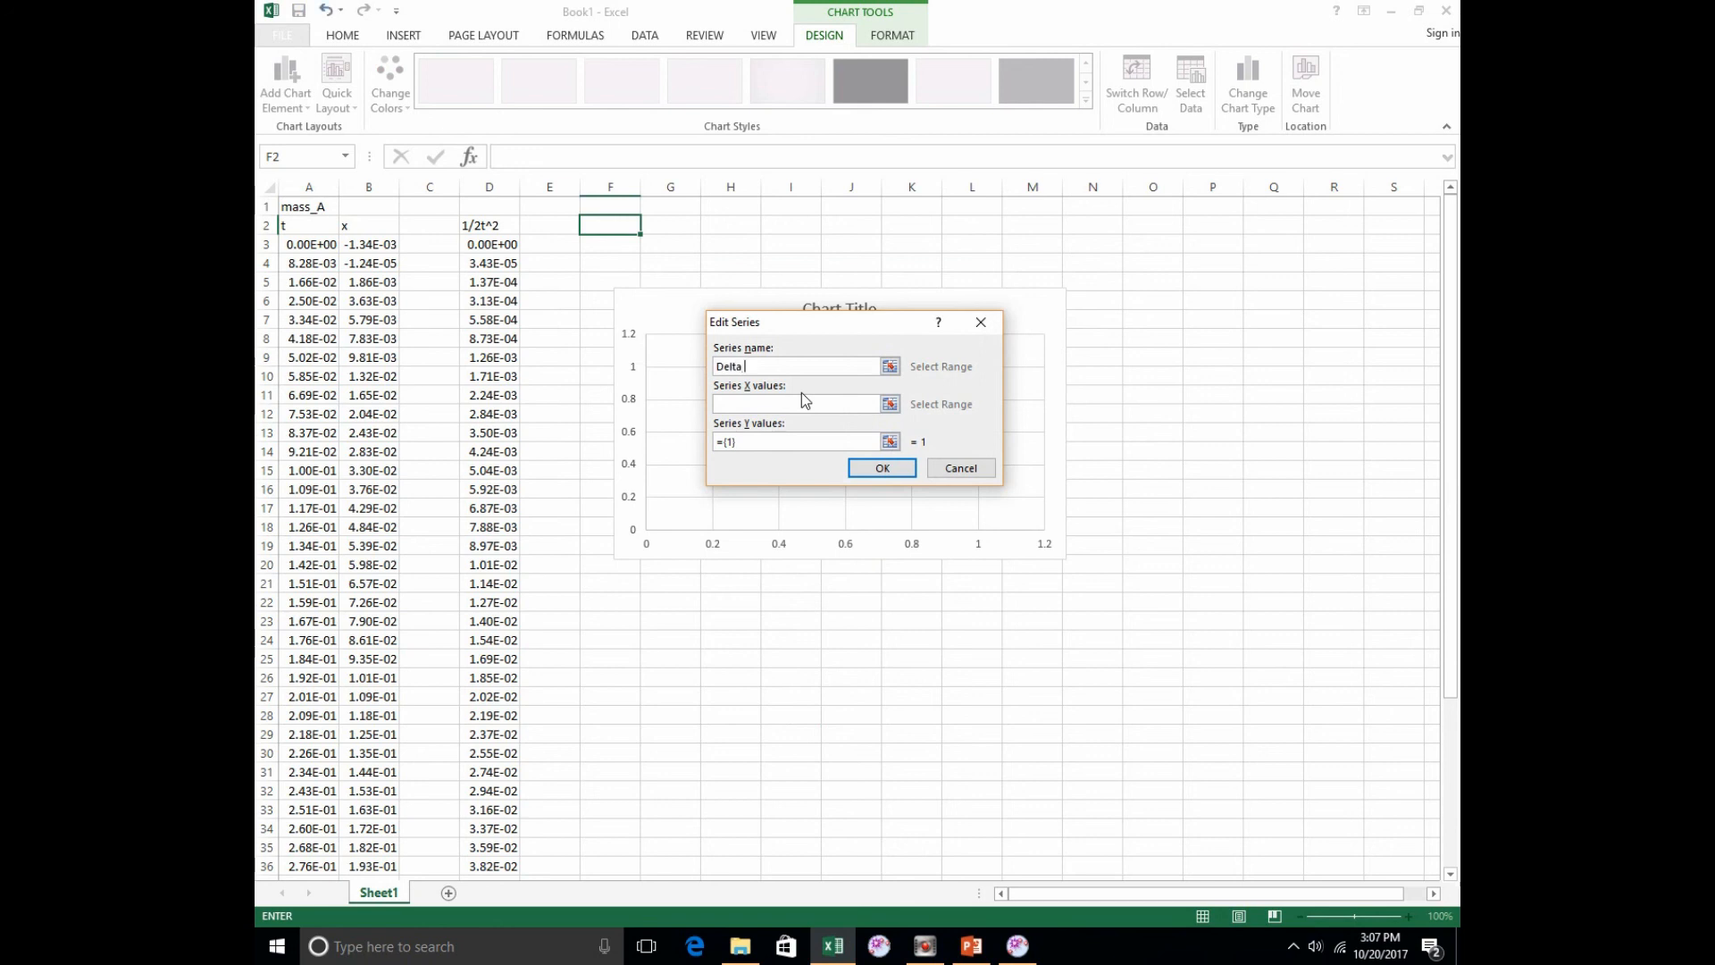
{"action": "type", "text": "X"}
{"action": "key", "text": "BackSpace"}
{"action": "key", "text": "BackSpace"}
{"action": "key", "text": "BackSpace"}
{"action": "key", "text": "BackSpace"}
{"action": "key", "text": "BackSpace"}
{"action": "key", "text": "BackSpace"}
{"action": "key", "text": "BackSpace"}
{"action": "type", "text": "Posit"}
{"action": "type", "text": "uared"}
{"action": "type", "text": ":"}
{"action": "type", "text": " Sanchez"}
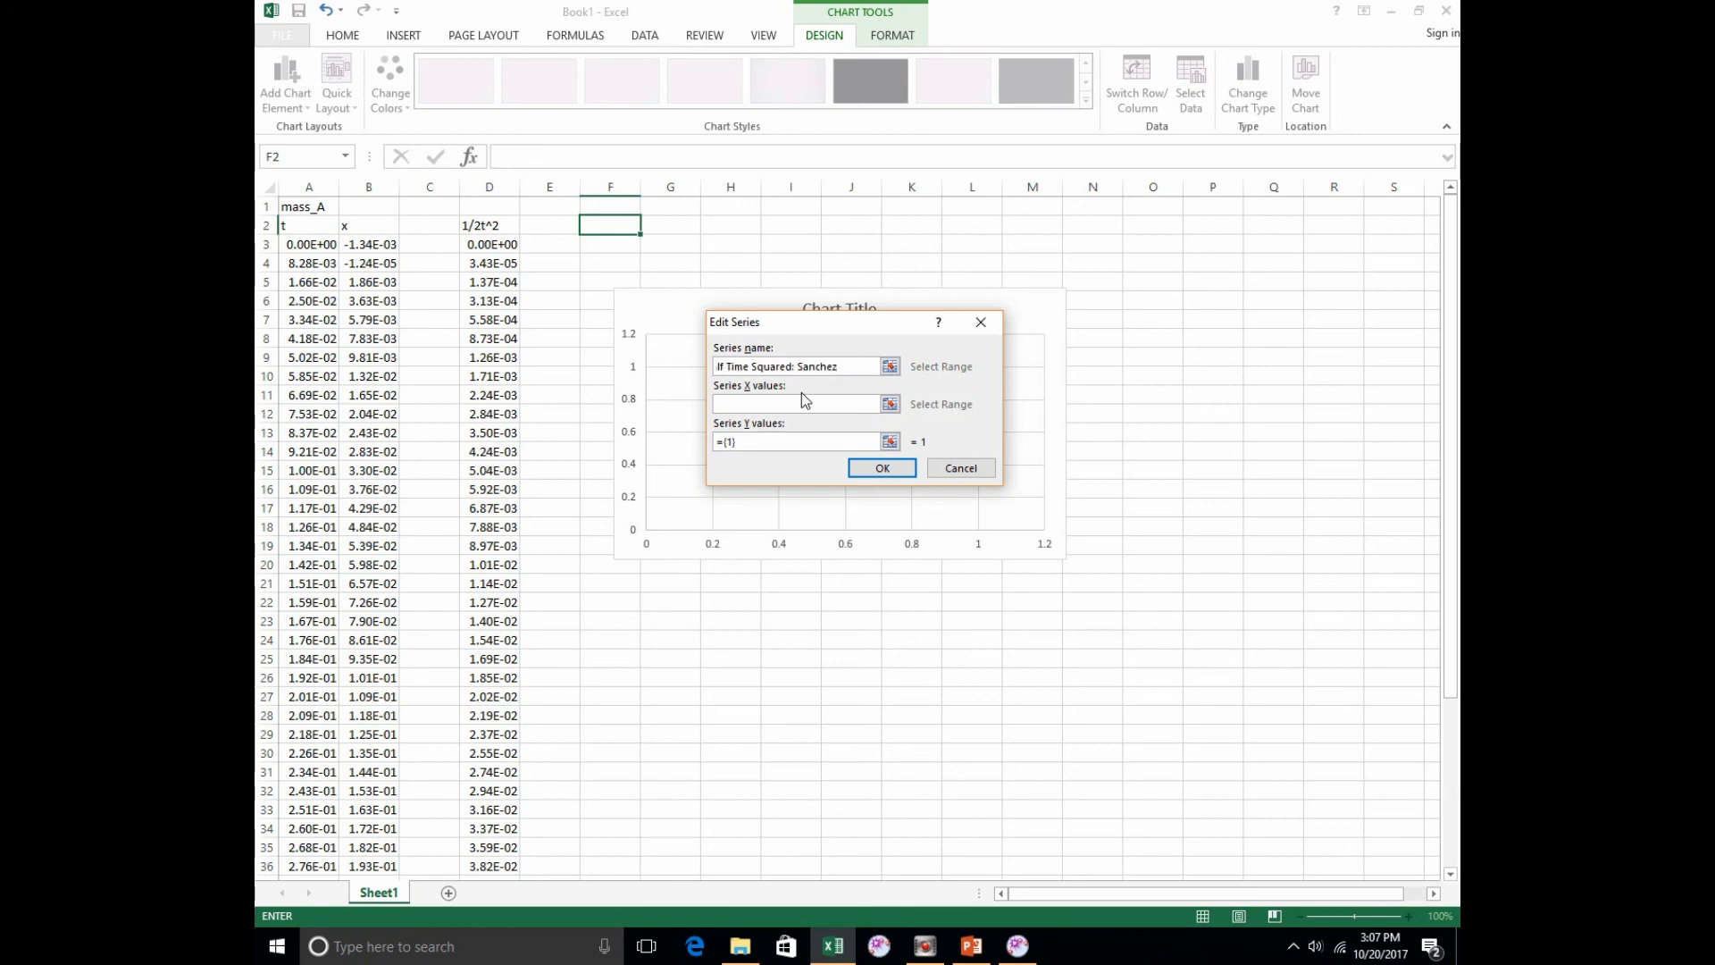
Step: Set the series X values to the 1/2t^2 data in D3:D48
{"action": "left_click", "coordinate": [890, 404]}
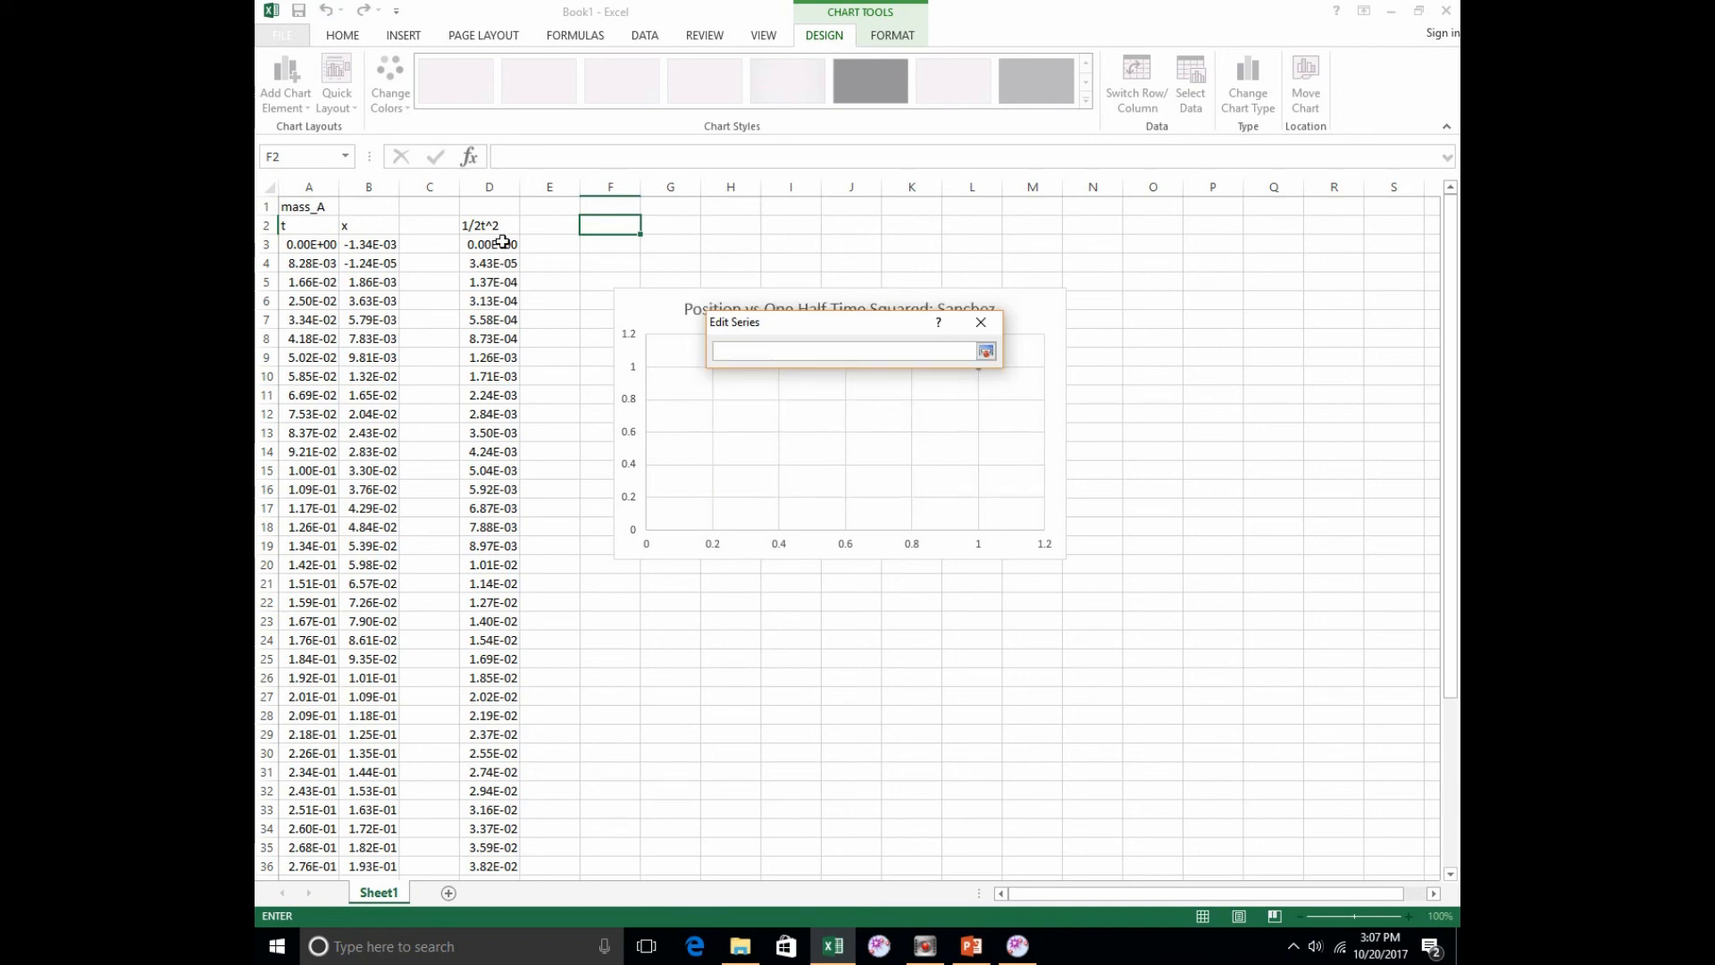
{"action": "left_click_drag", "start_coordinate": [498, 244], "coordinate": [510, 848]}
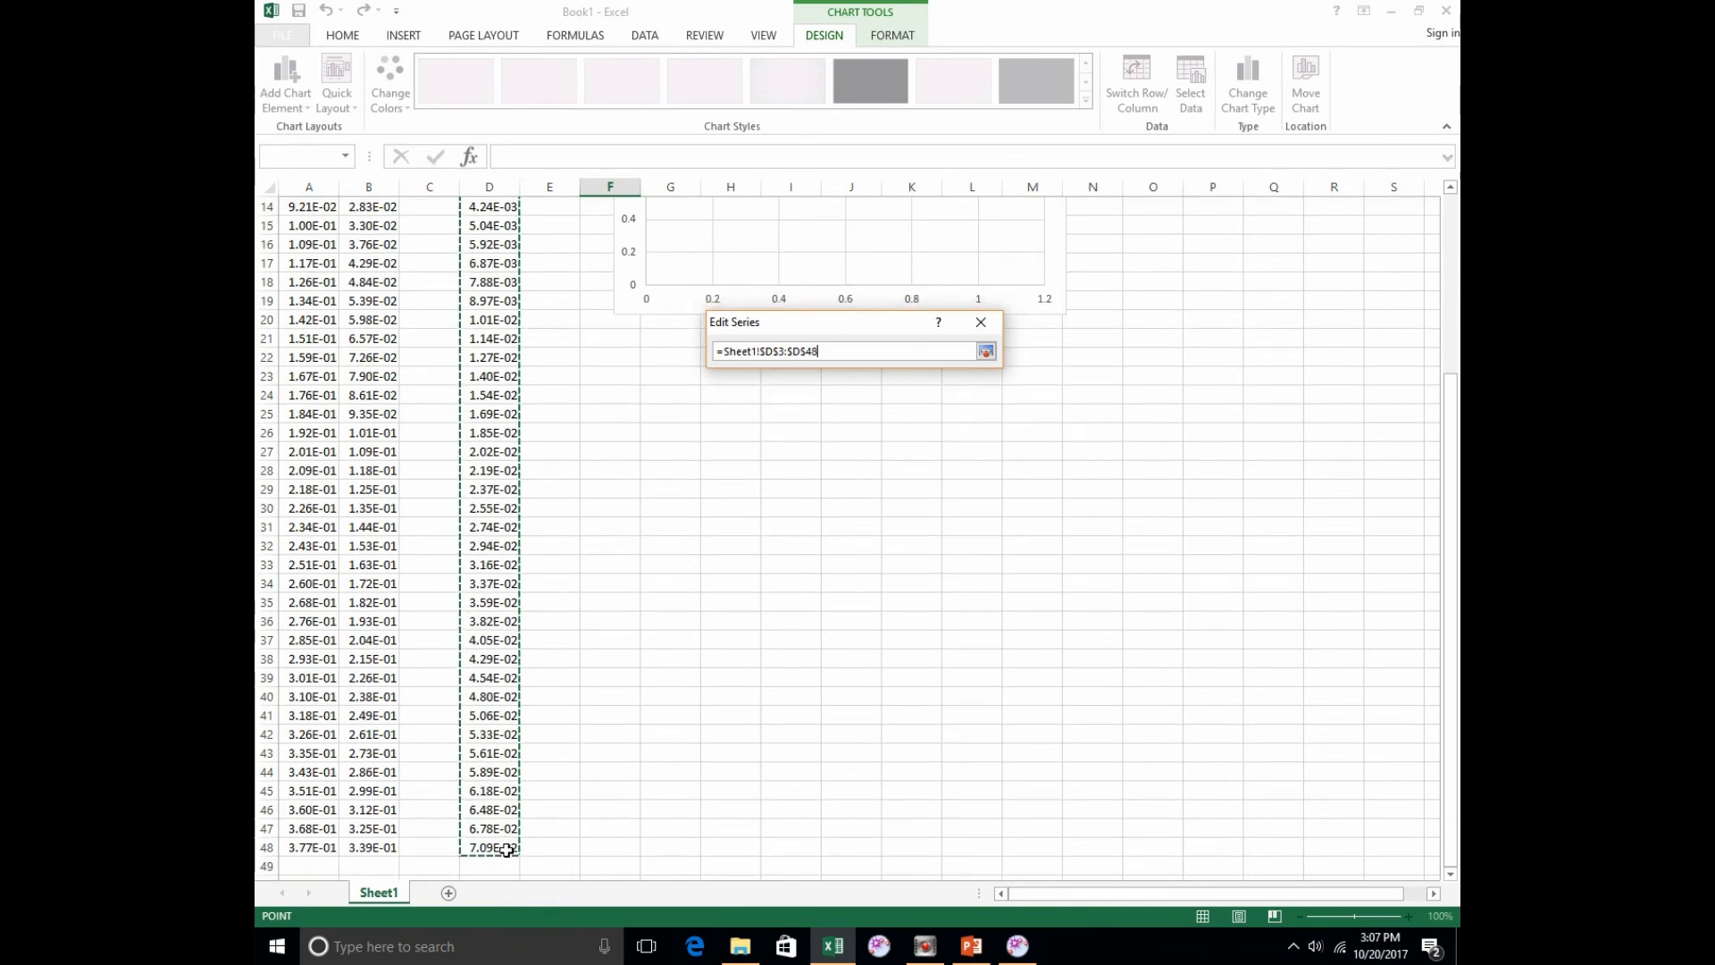
{"action": "left_click", "coordinate": [985, 351]}
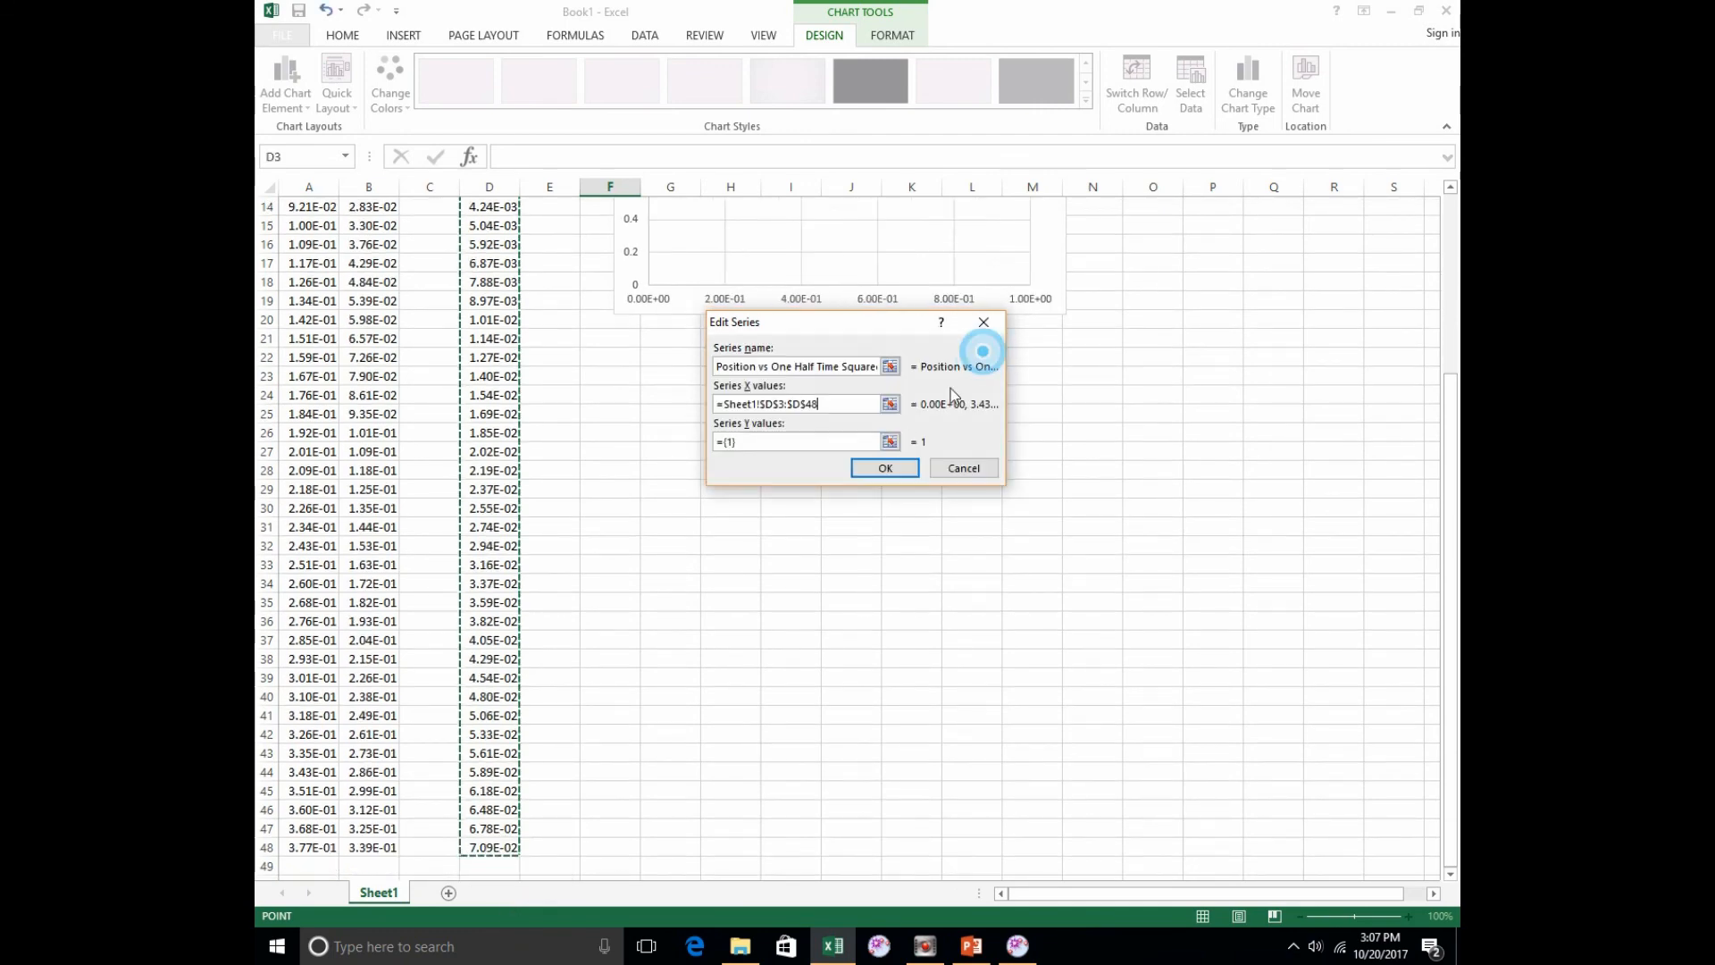
Step: Set the series Y values to the position data in B3:B48 and accept the chart's data source
{"action": "left_click", "coordinate": [890, 442]}
{"action": "scroll", "coordinate": [514, 607], "scroll_direction": "up", "scroll_amount": 5}
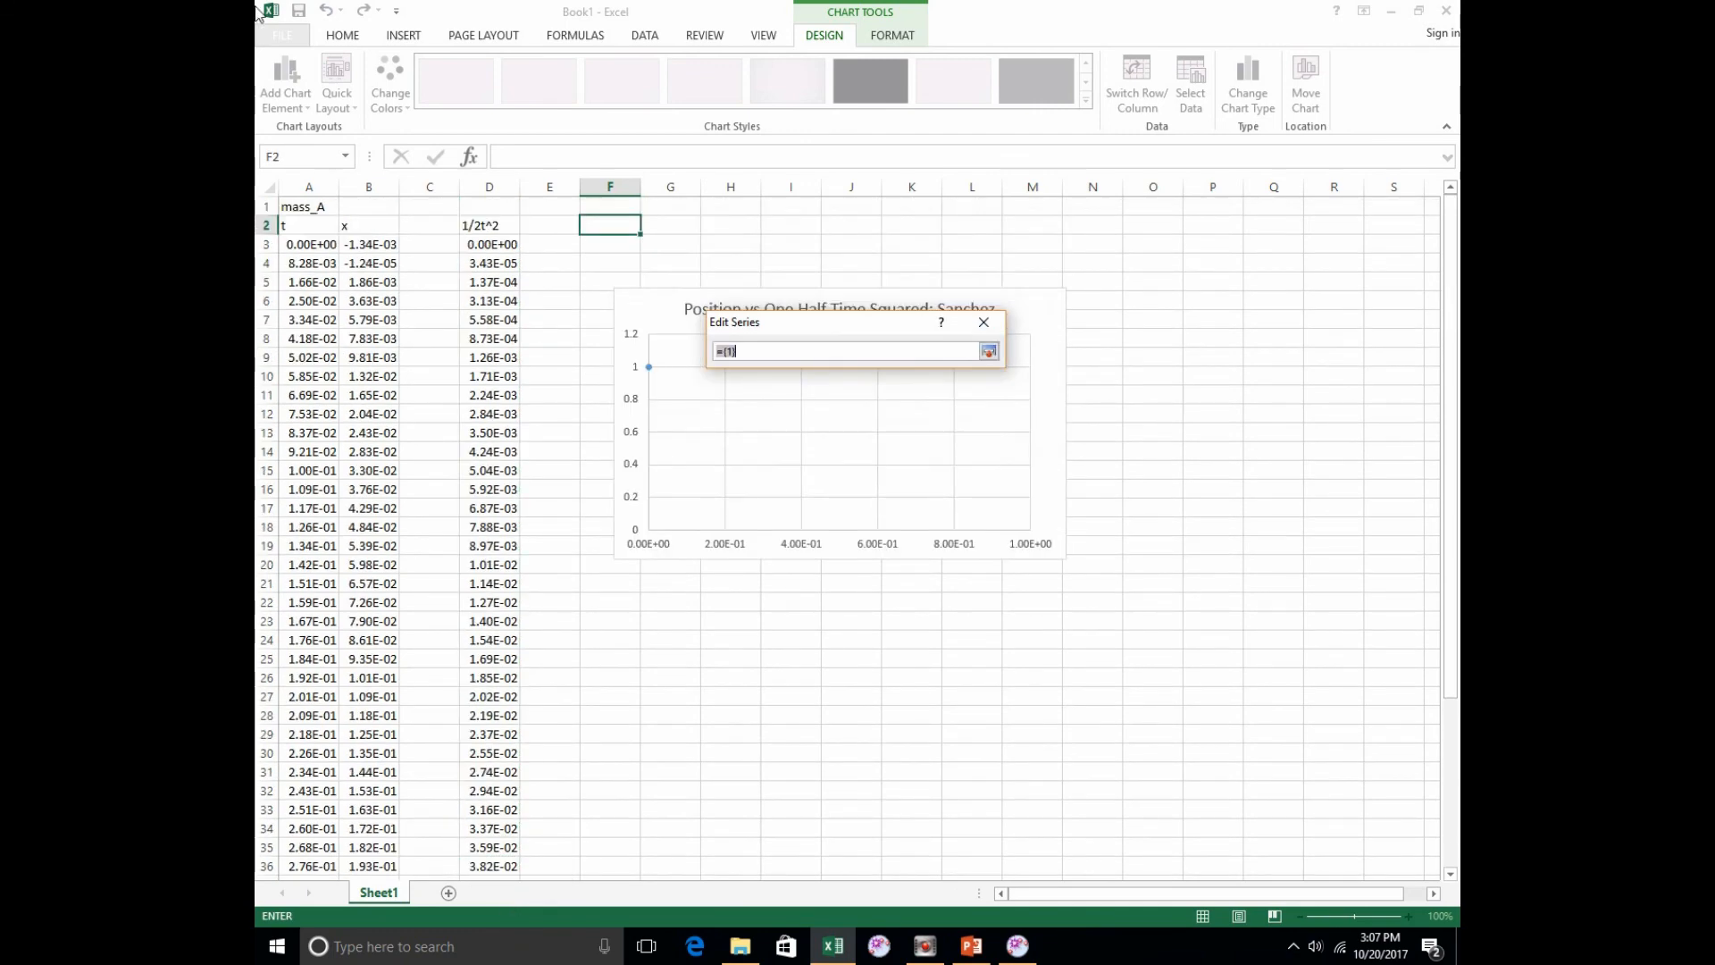
{"action": "left_click", "coordinate": [371, 247]}
{"action": "left_click_drag", "start_coordinate": [372, 246], "coordinate": [376, 856]}
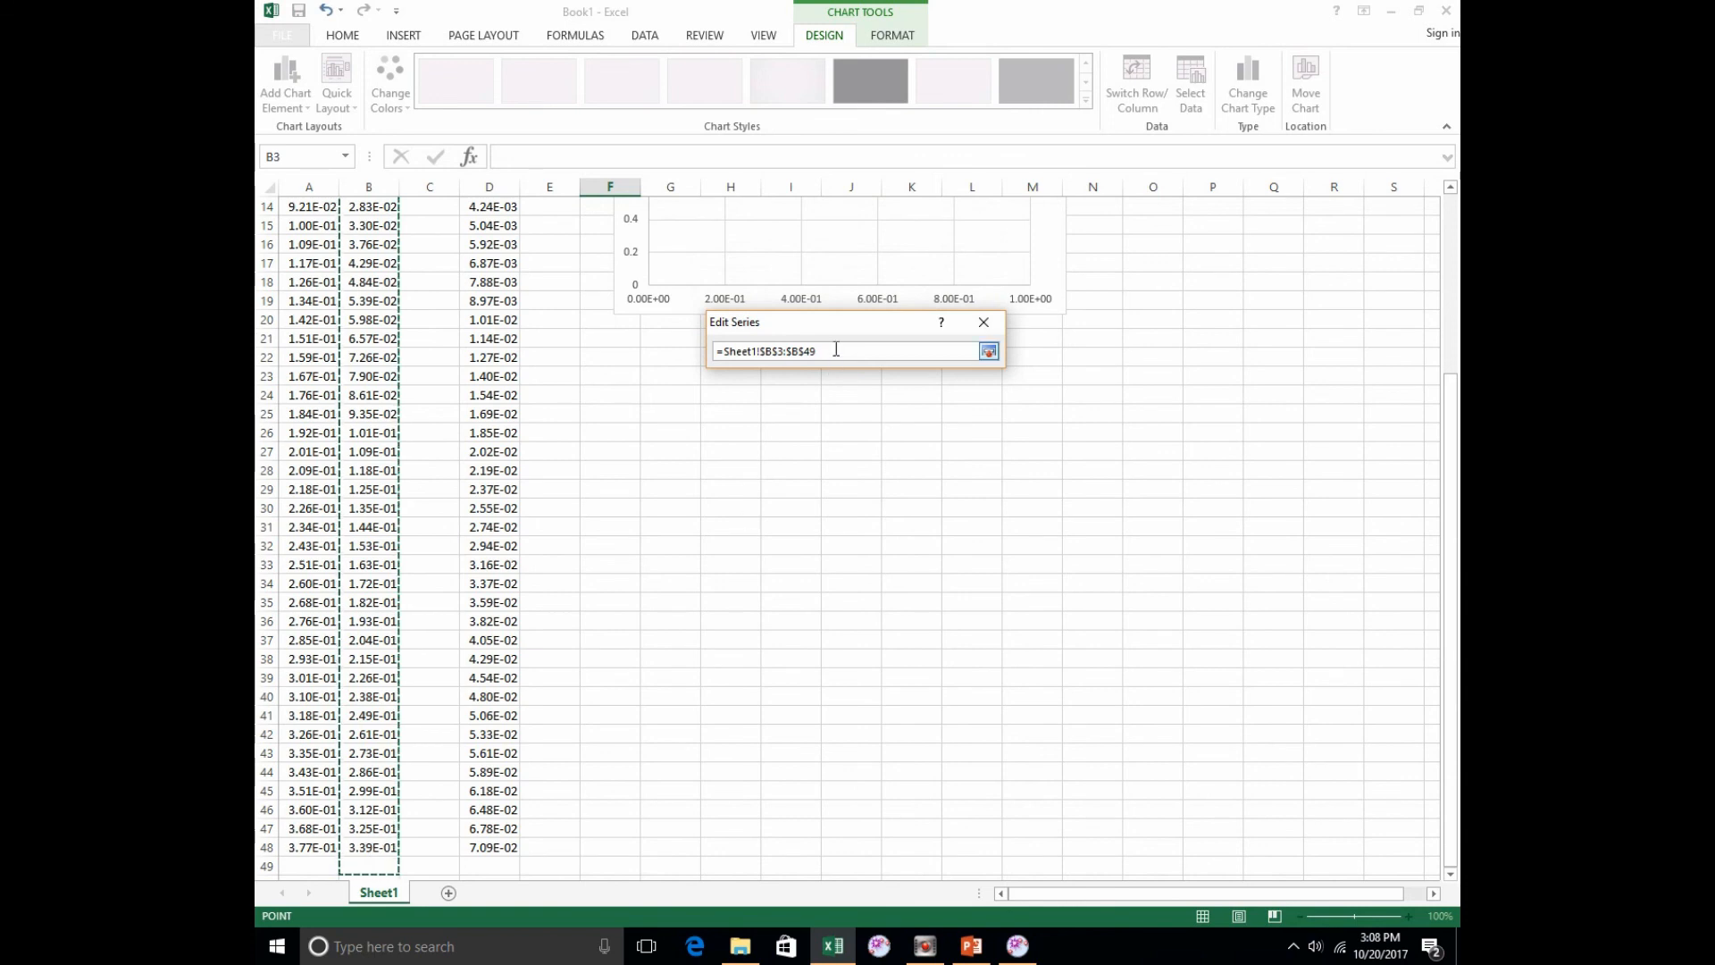
{"action": "key", "text": "BackSpace"}
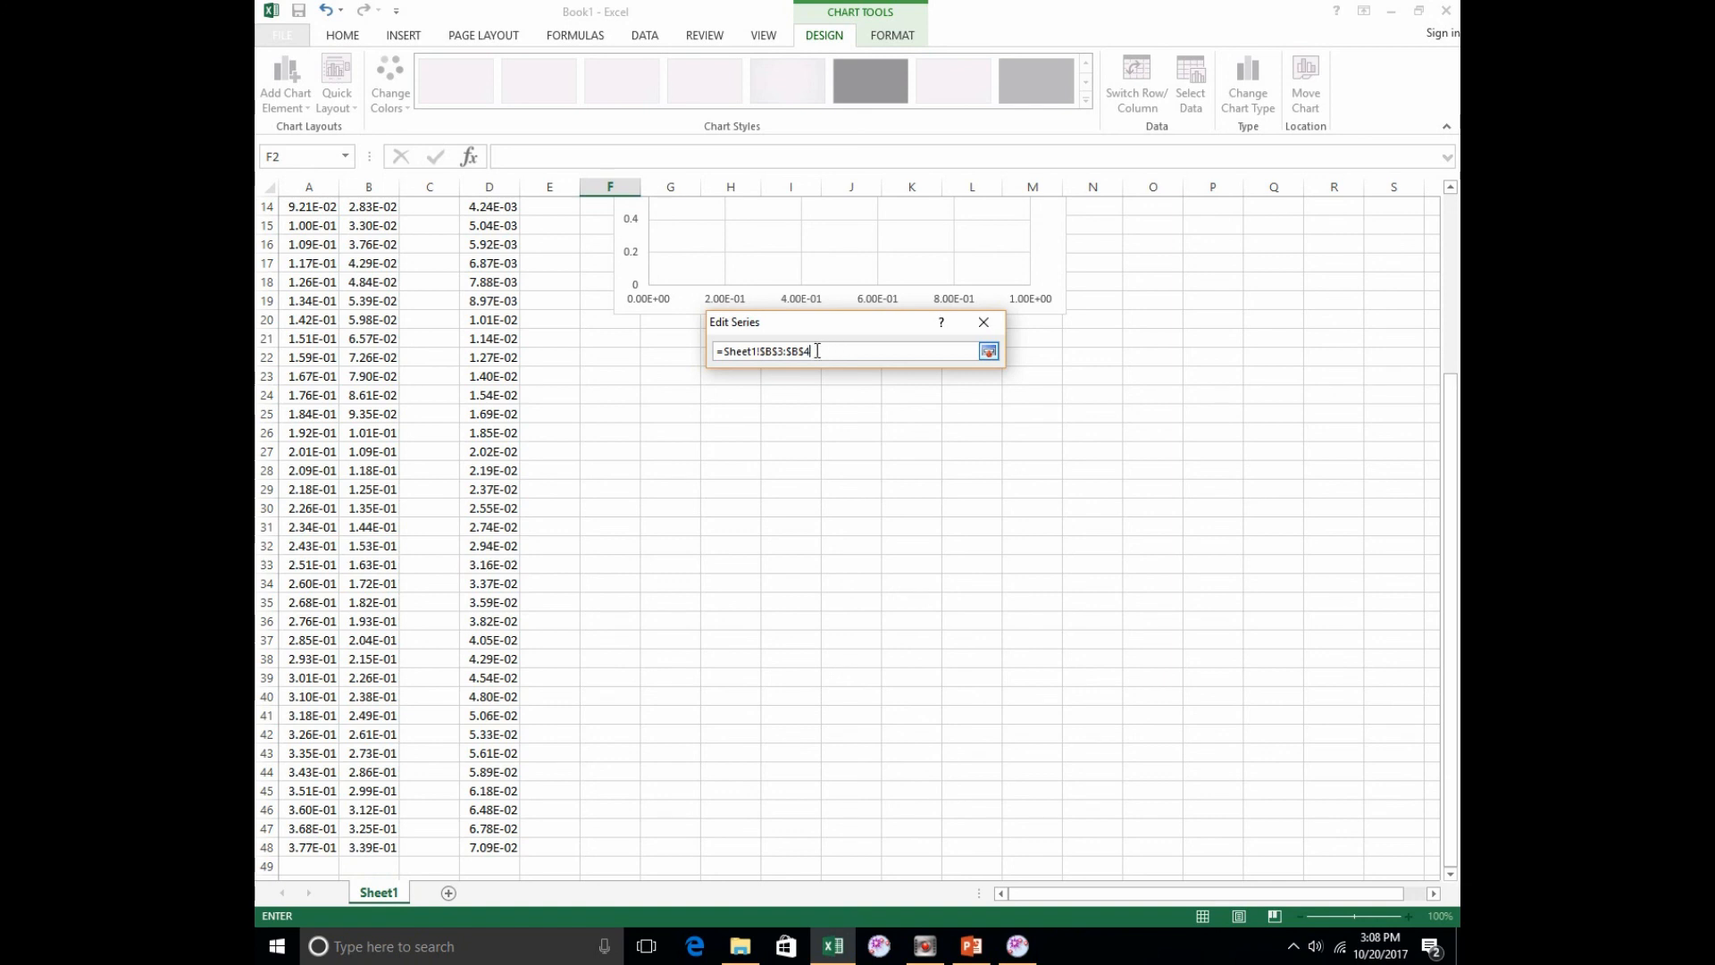
{"action": "key", "text": "Return"}
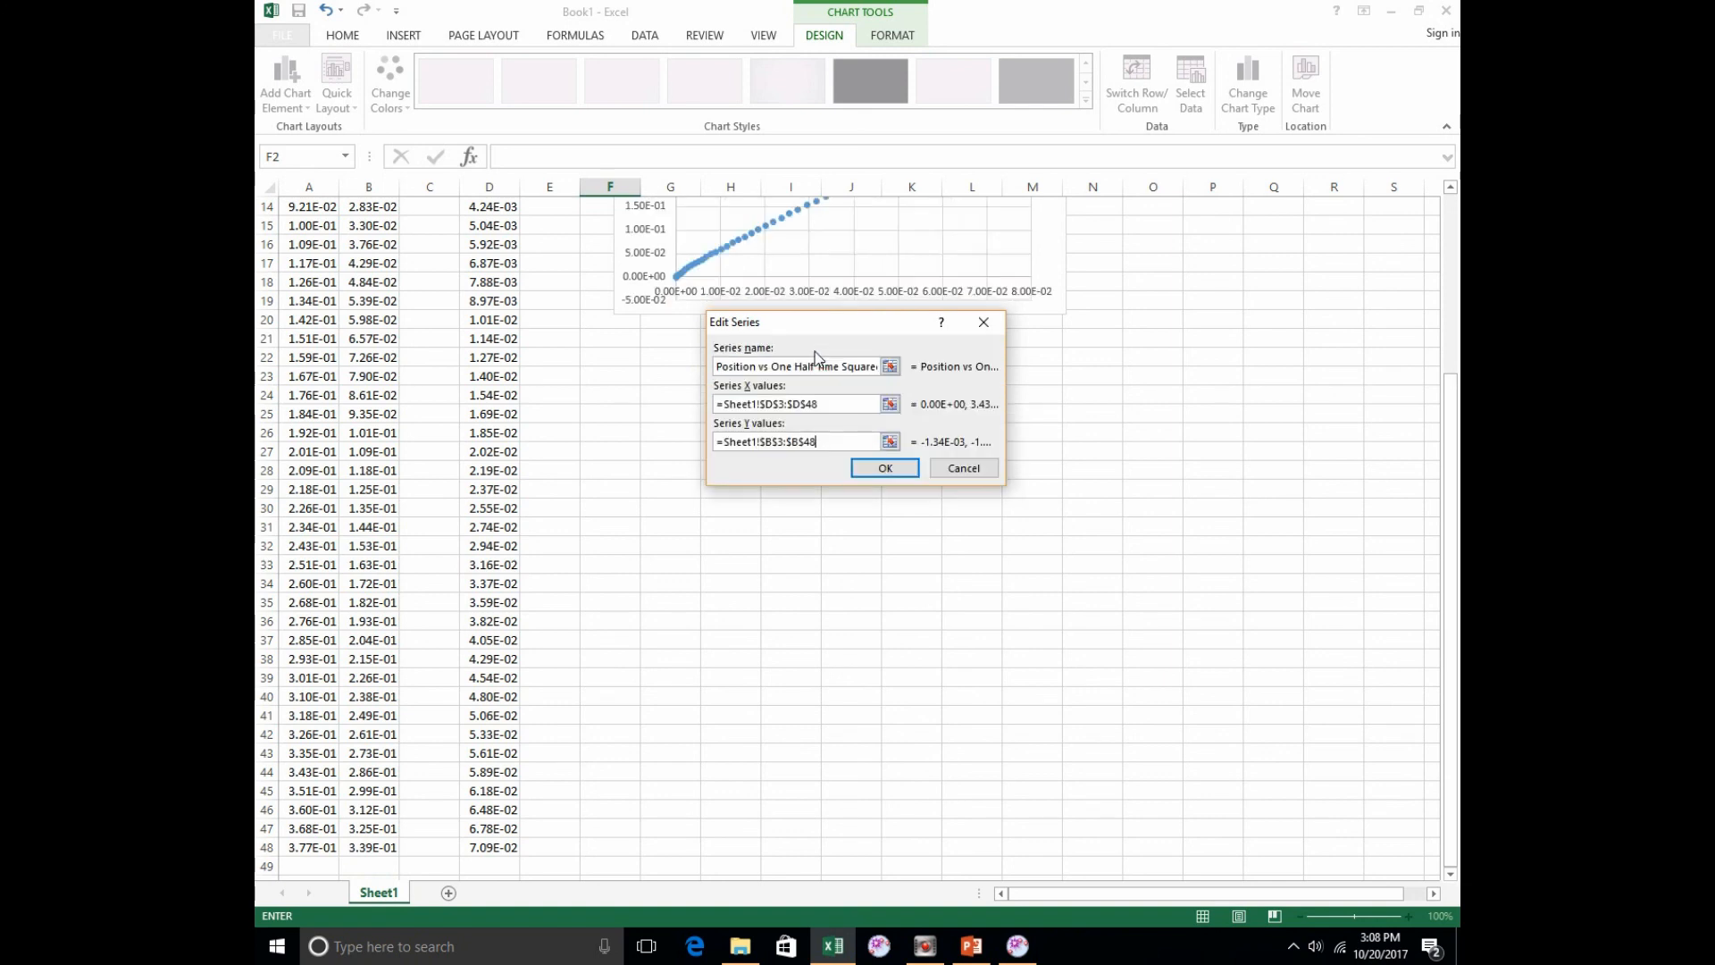
{"action": "left_click", "coordinate": [873, 471]}
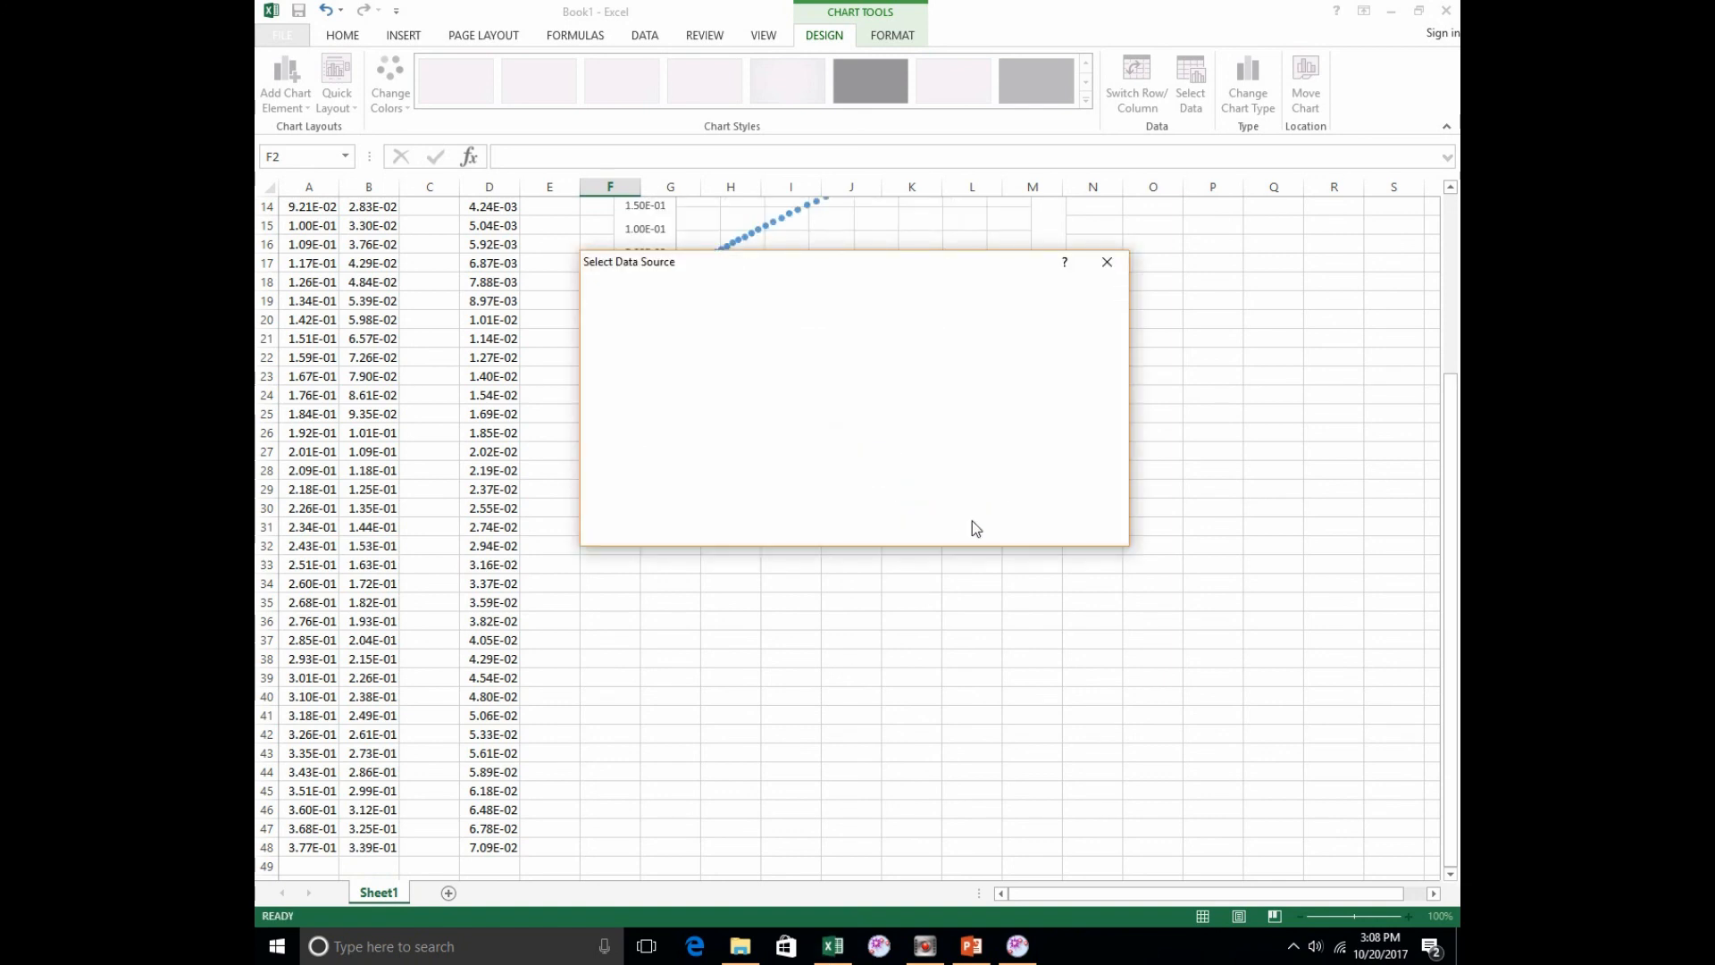
{"action": "left_click", "coordinate": [1008, 528]}
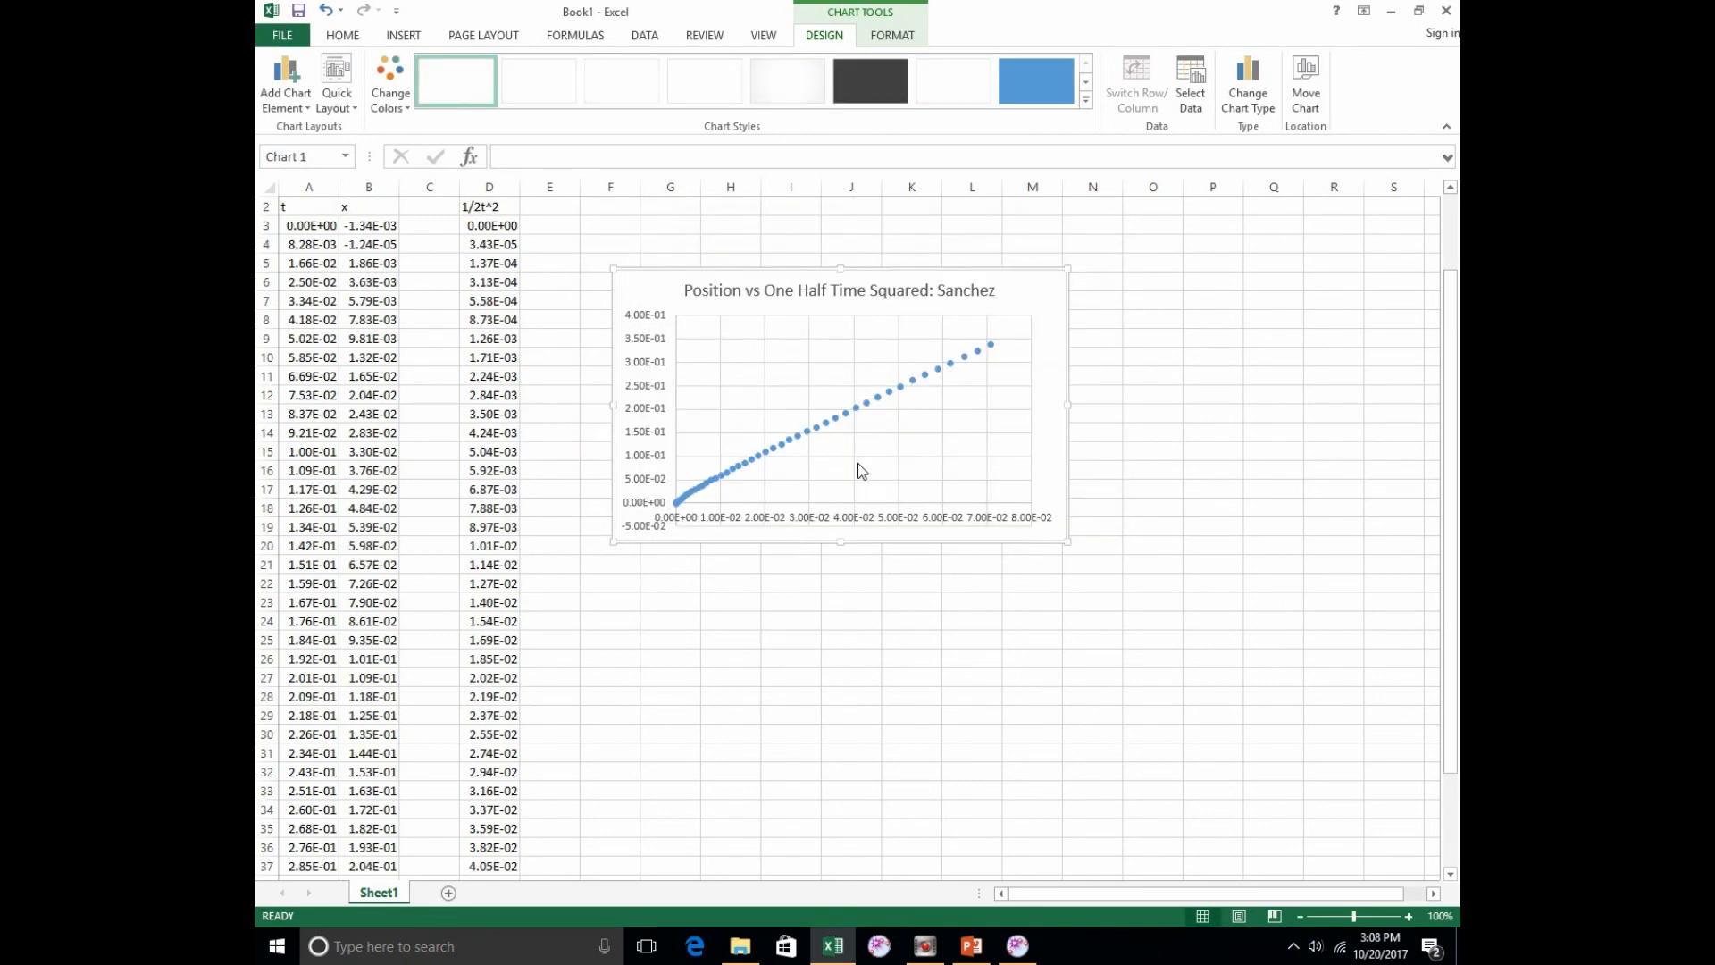
Step: Add a linear trendline to the plotted points and display its equation on the chart
{"action": "left_click", "coordinate": [887, 411]}
{"action": "right_click", "coordinate": [888, 412]}
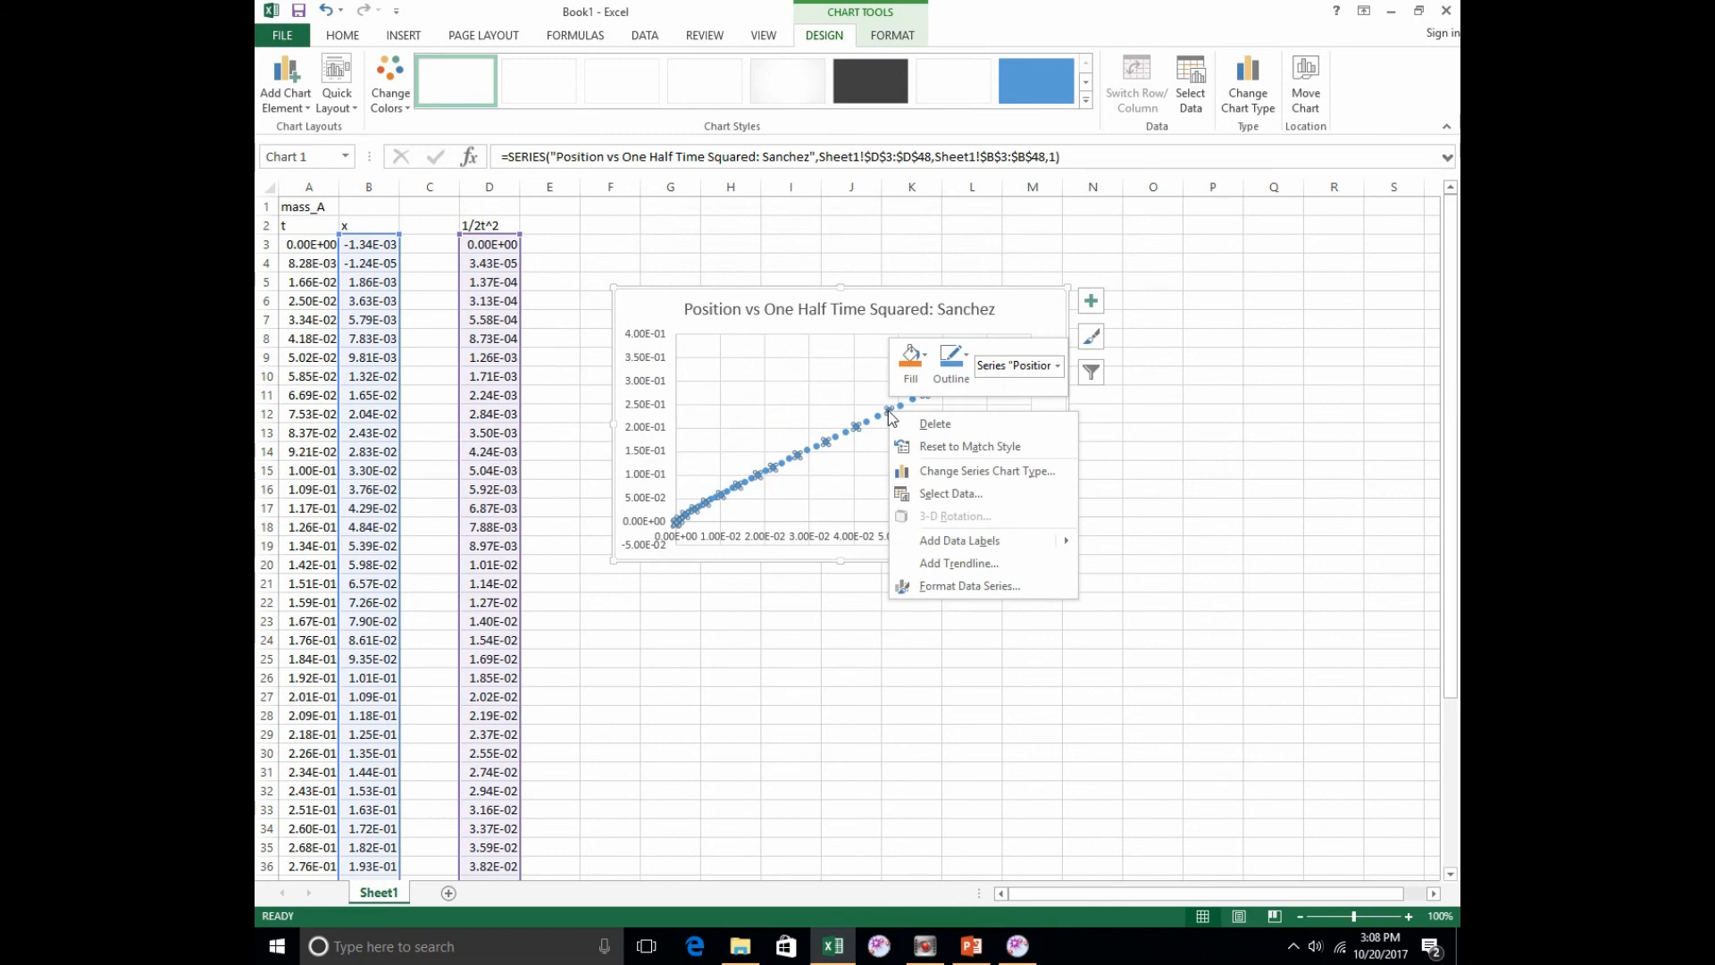
{"action": "left_click", "coordinate": [949, 564]}
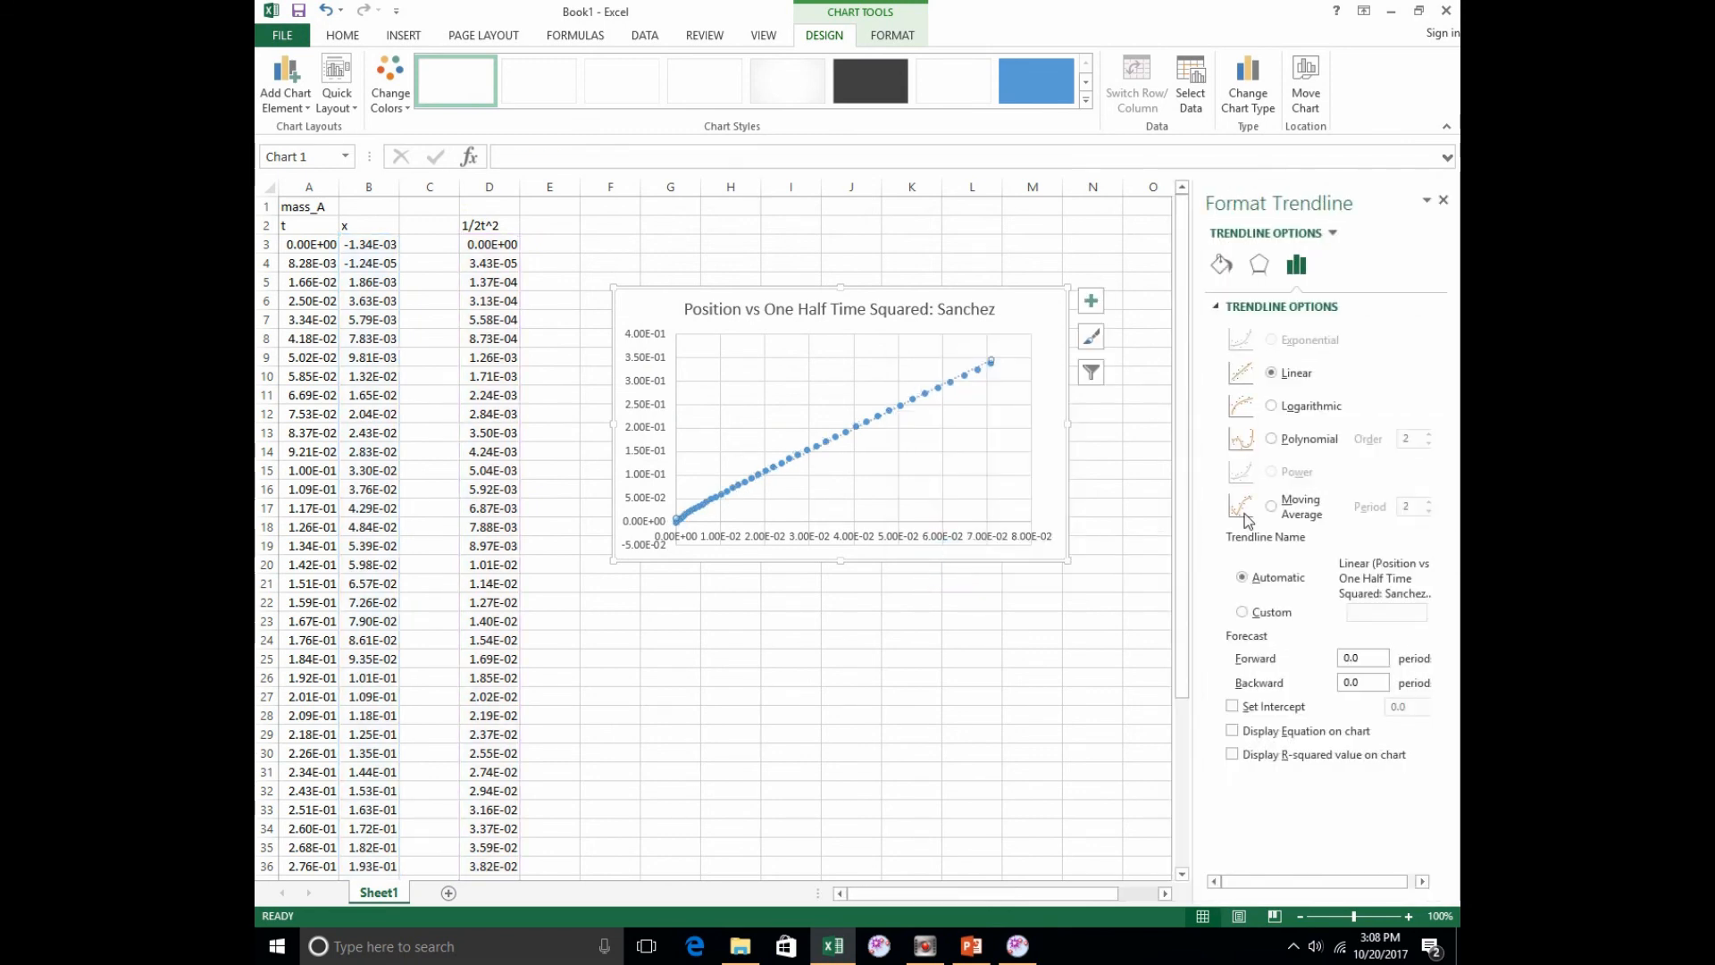
{"action": "left_click", "coordinate": [1234, 731]}
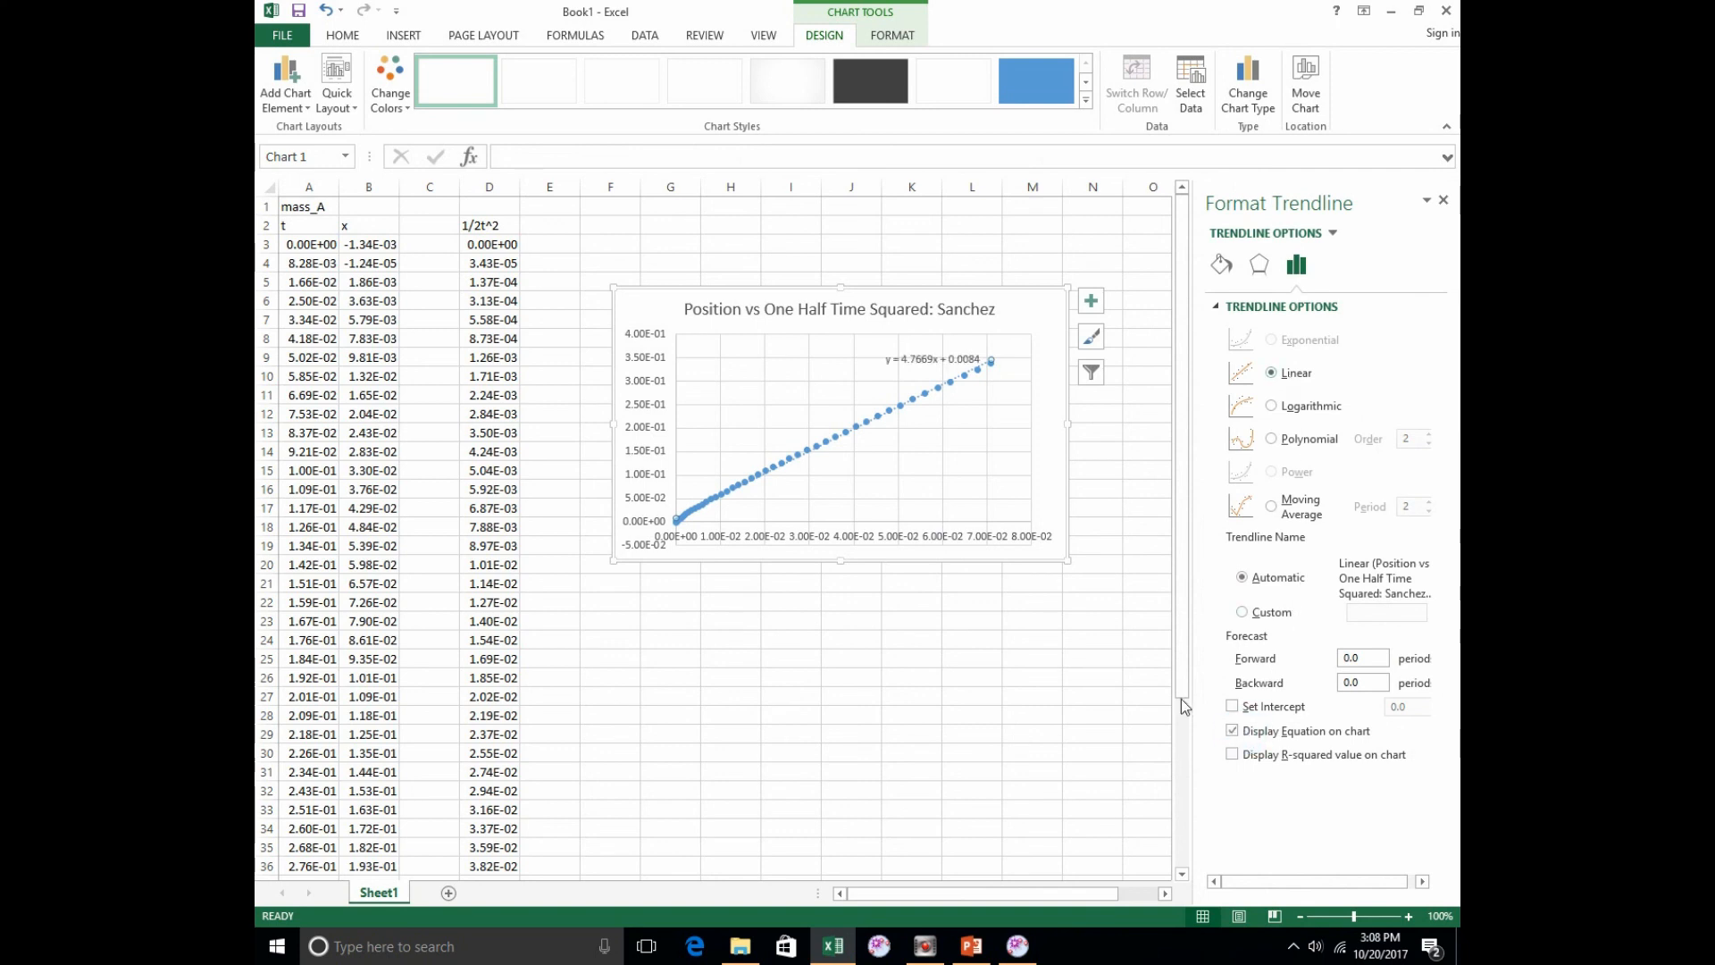
{"action": "left_click", "coordinate": [1443, 200]}
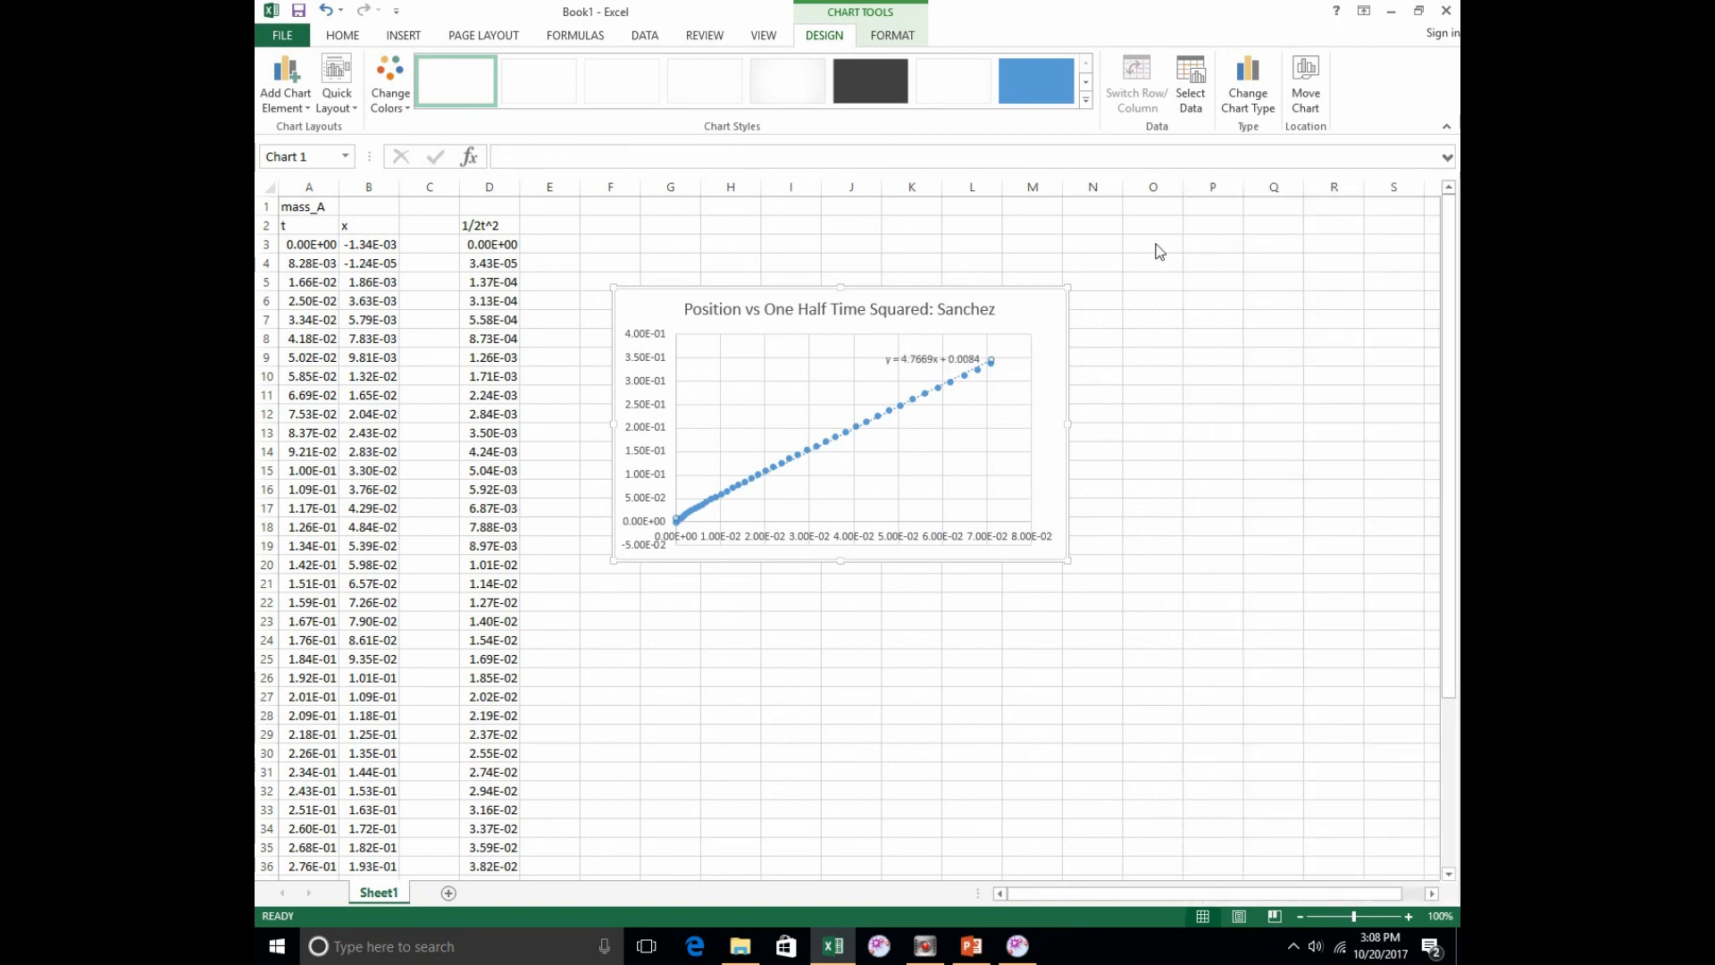
Step: Move the trendline equation to the chart's upper-right corner and shift the chart title left so they do not overlap
{"action": "left_click_drag", "start_coordinate": [910, 364], "coordinate": [1023, 309]}
{"action": "left_click", "coordinate": [887, 310]}
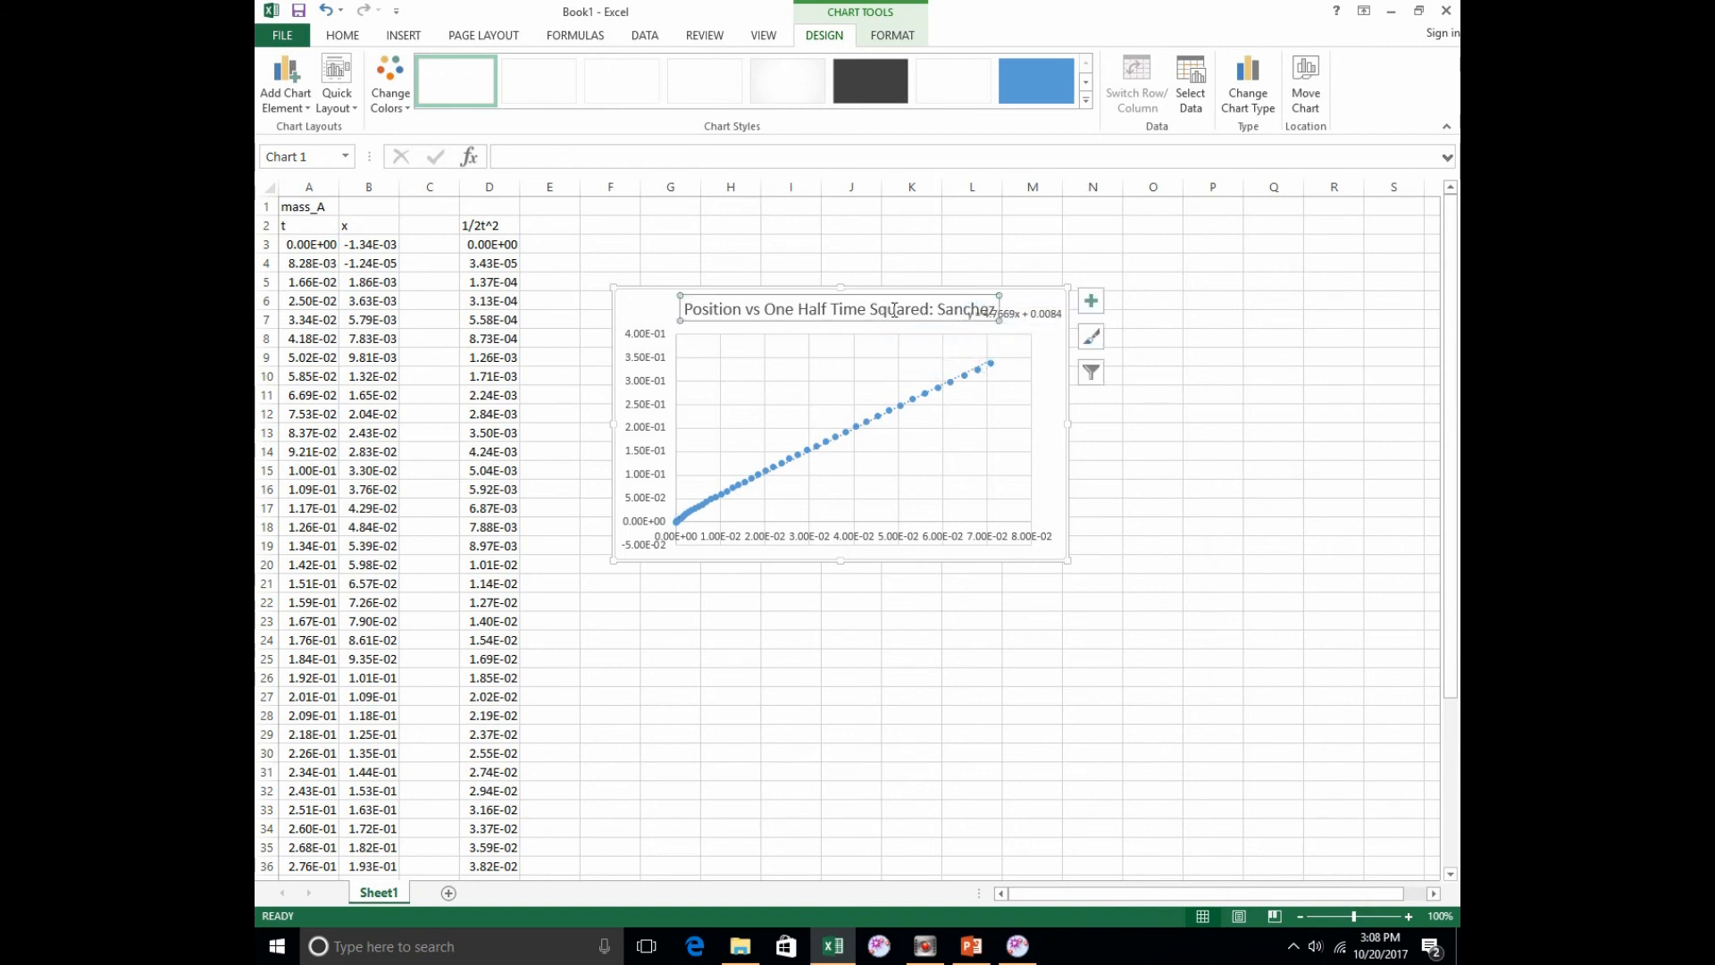
{"action": "left_click_drag", "start_coordinate": [889, 319], "coordinate": [845, 322]}
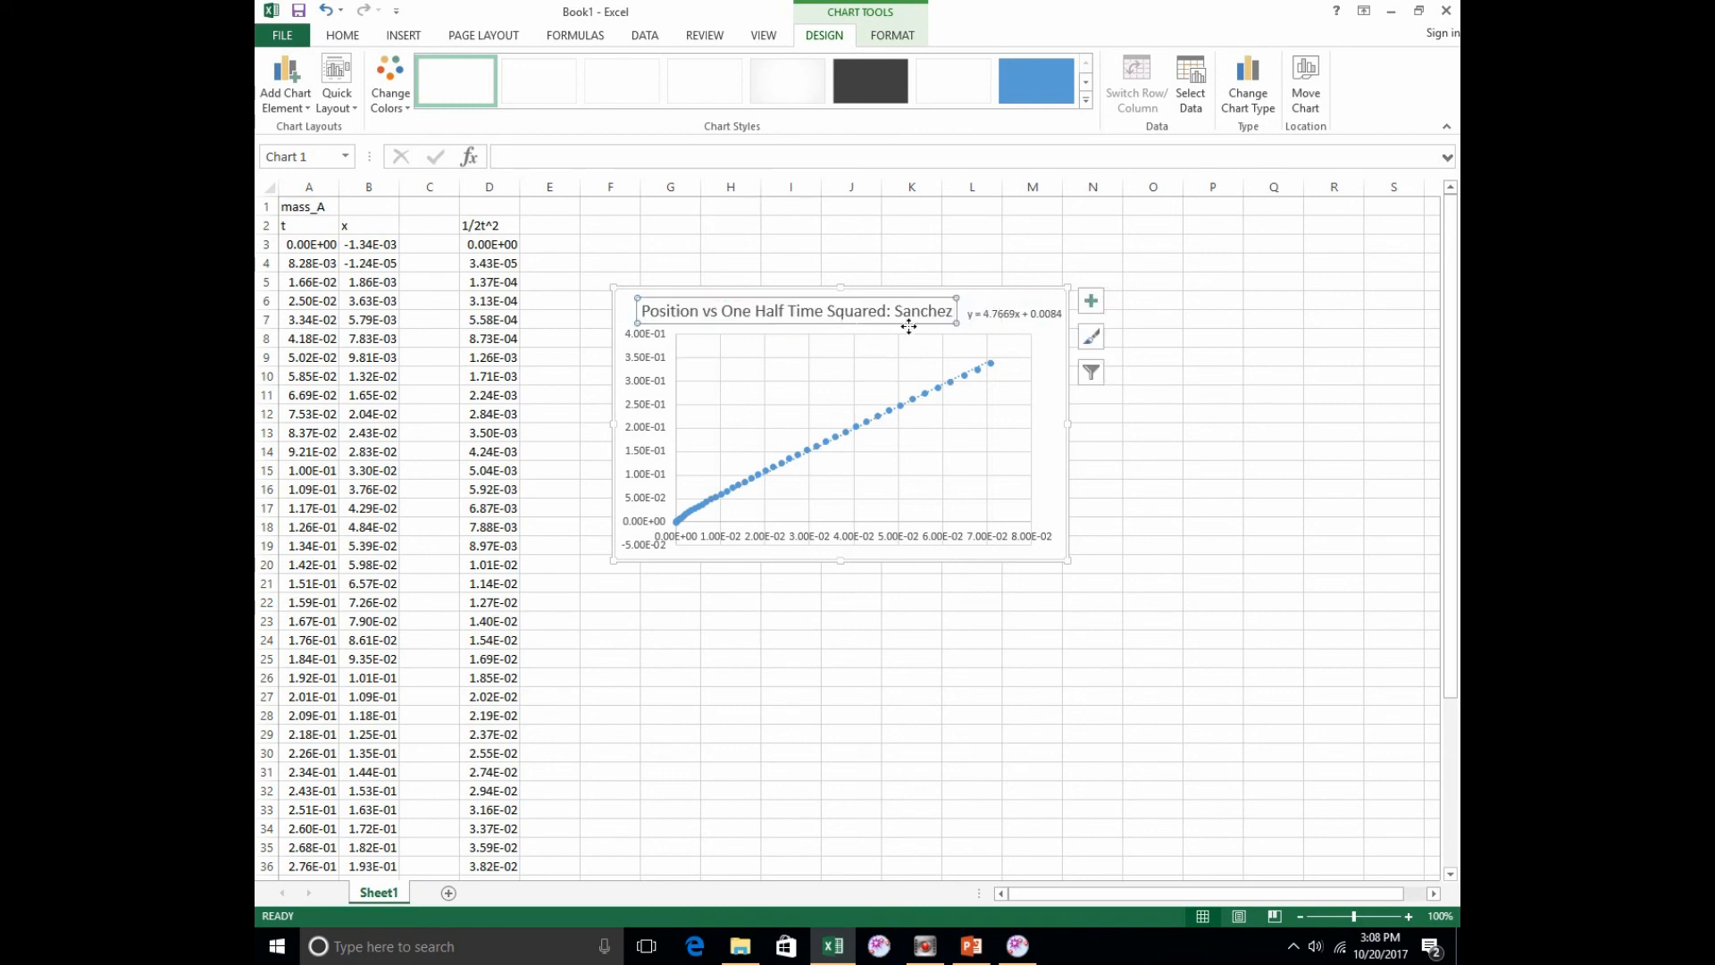
{"action": "left_click", "coordinate": [1141, 261]}
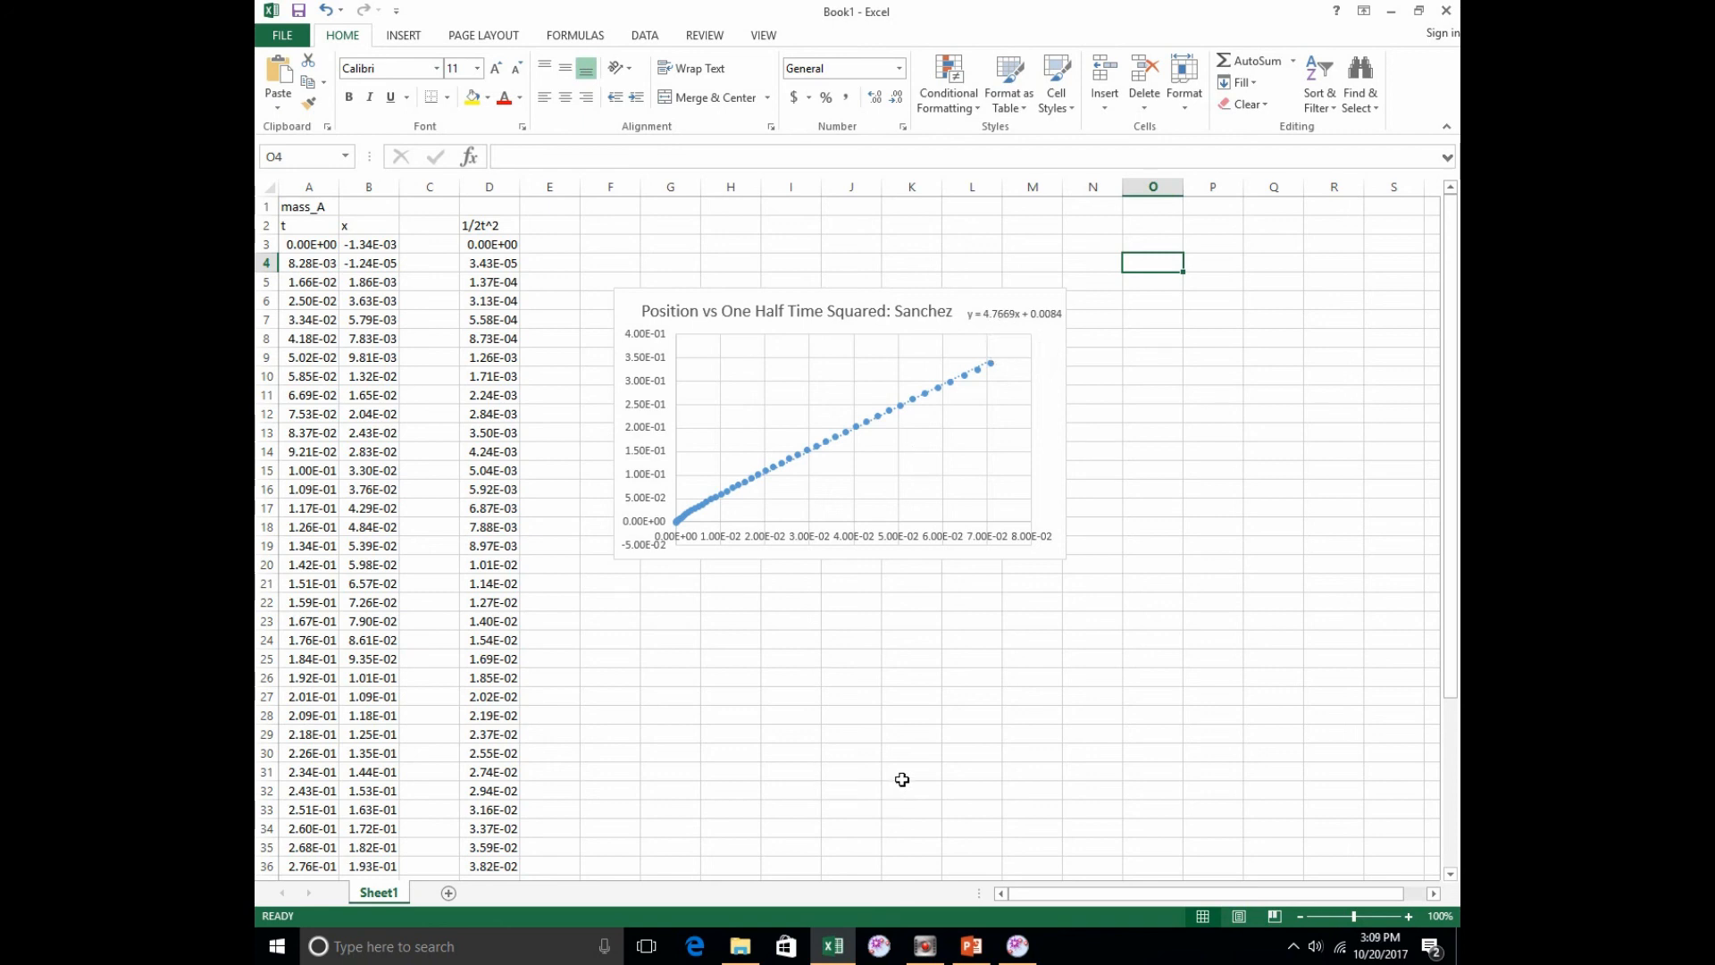
Step: Switch to the 2017-I004d PowerPoint presentation and go back through the kinematics slides to slide 9 on the frictionless acceleration
{"action": "mouse_move", "coordinate": [975, 954]}
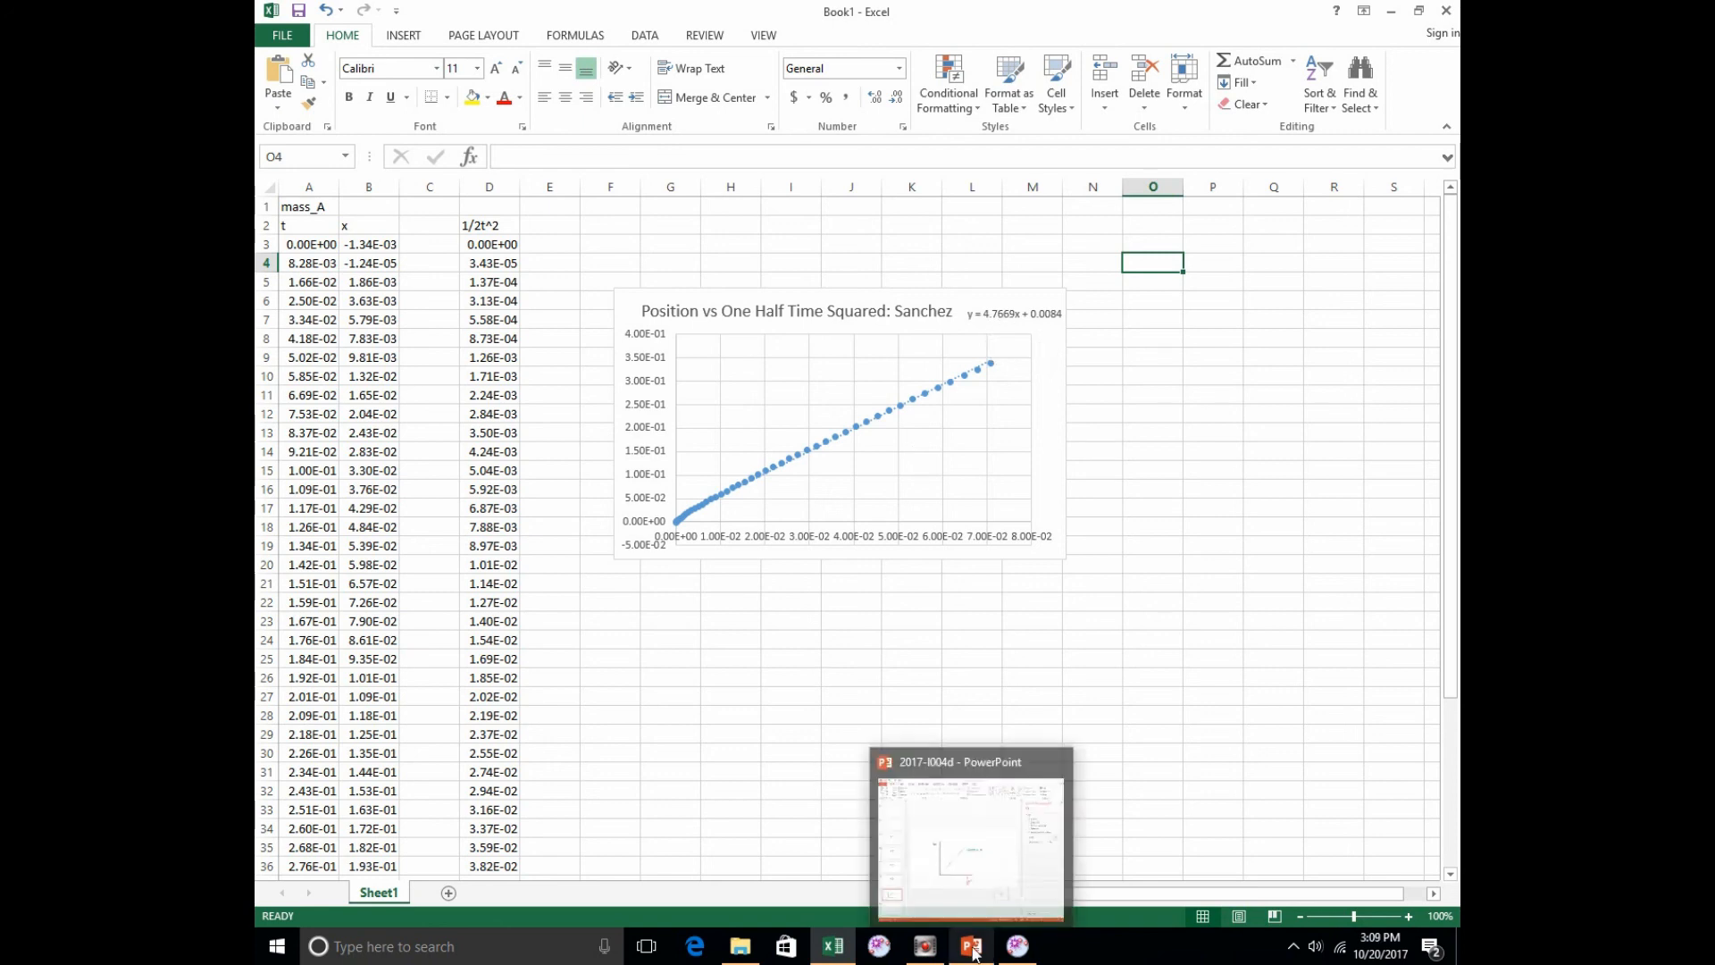
{"action": "left_click", "coordinate": [974, 954]}
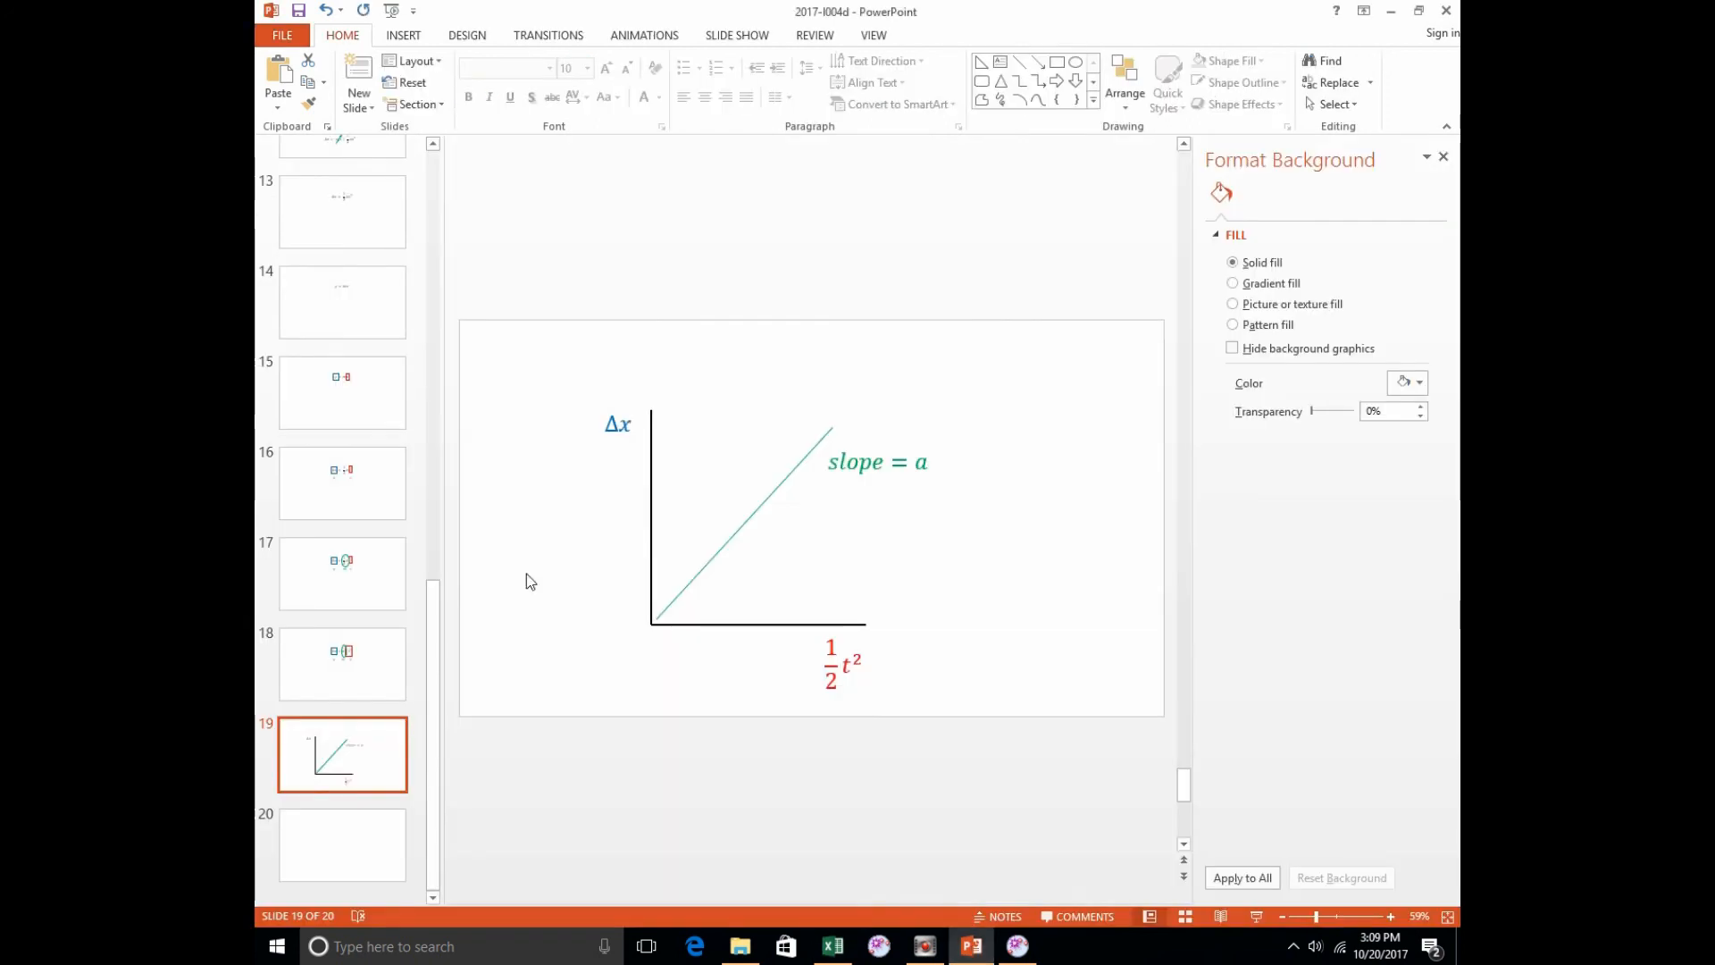
{"action": "left_click", "coordinate": [352, 304]}
{"action": "scroll", "coordinate": [352, 304], "scroll_direction": "up", "scroll_amount": 2}
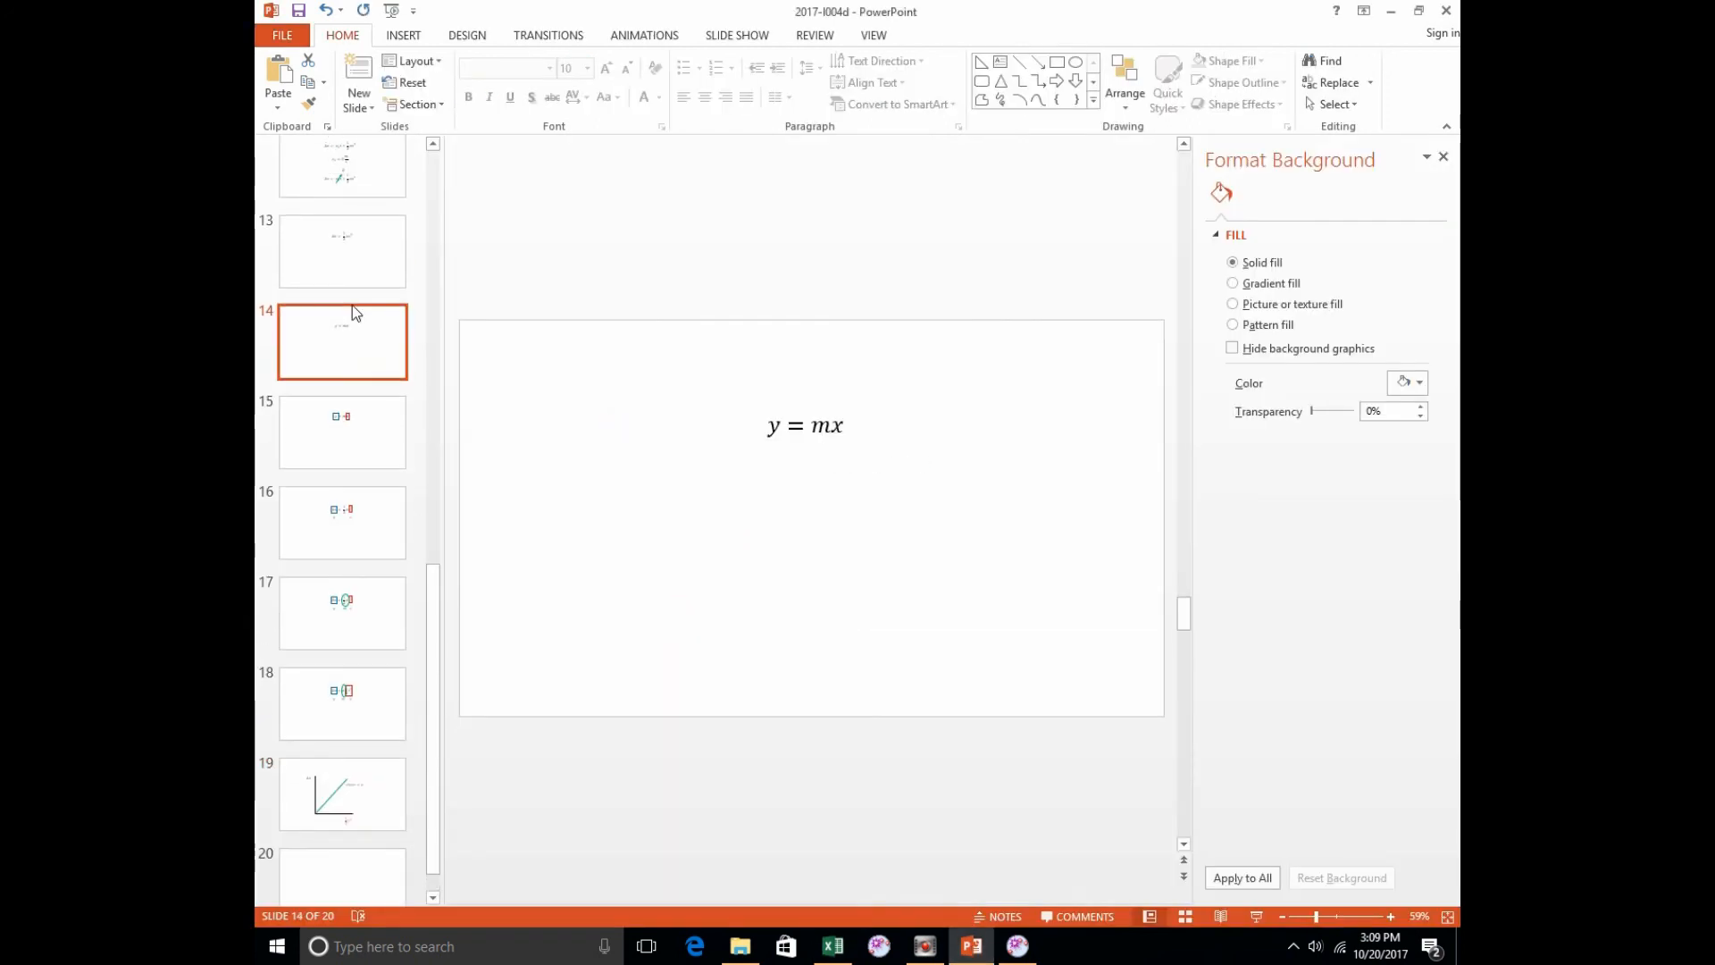
{"action": "left_click", "coordinate": [373, 234]}
{"action": "scroll", "coordinate": [370, 225], "scroll_direction": "up", "scroll_amount": 3}
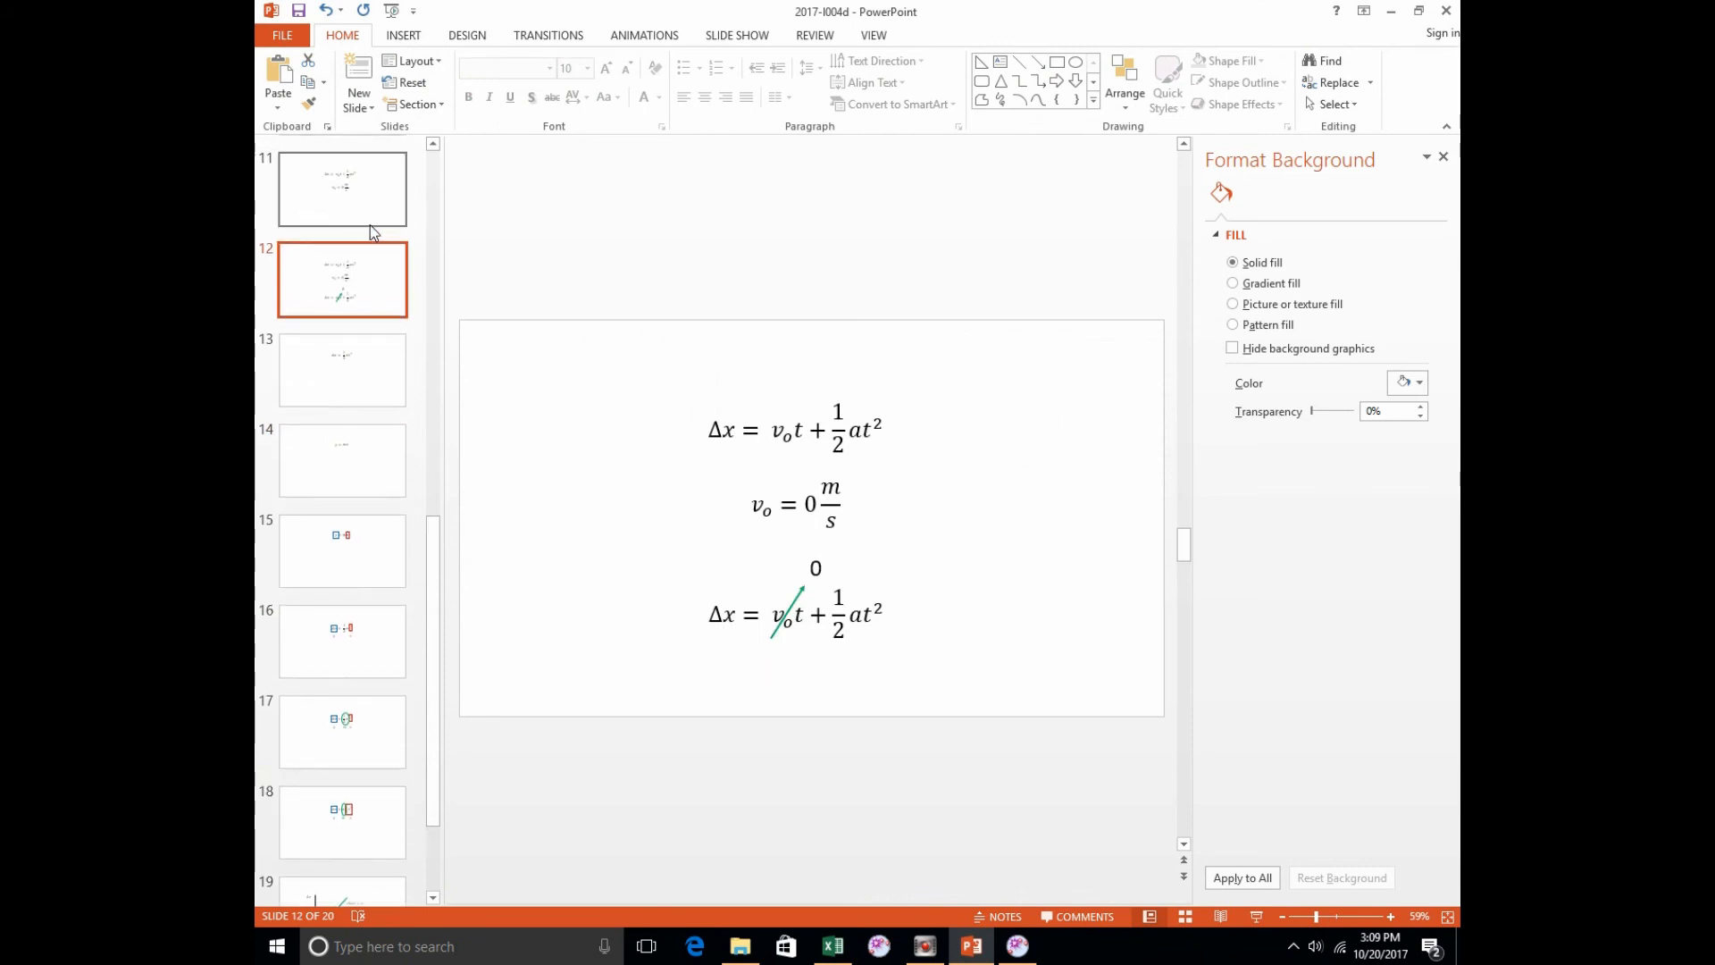
{"action": "left_click", "coordinate": [386, 184]}
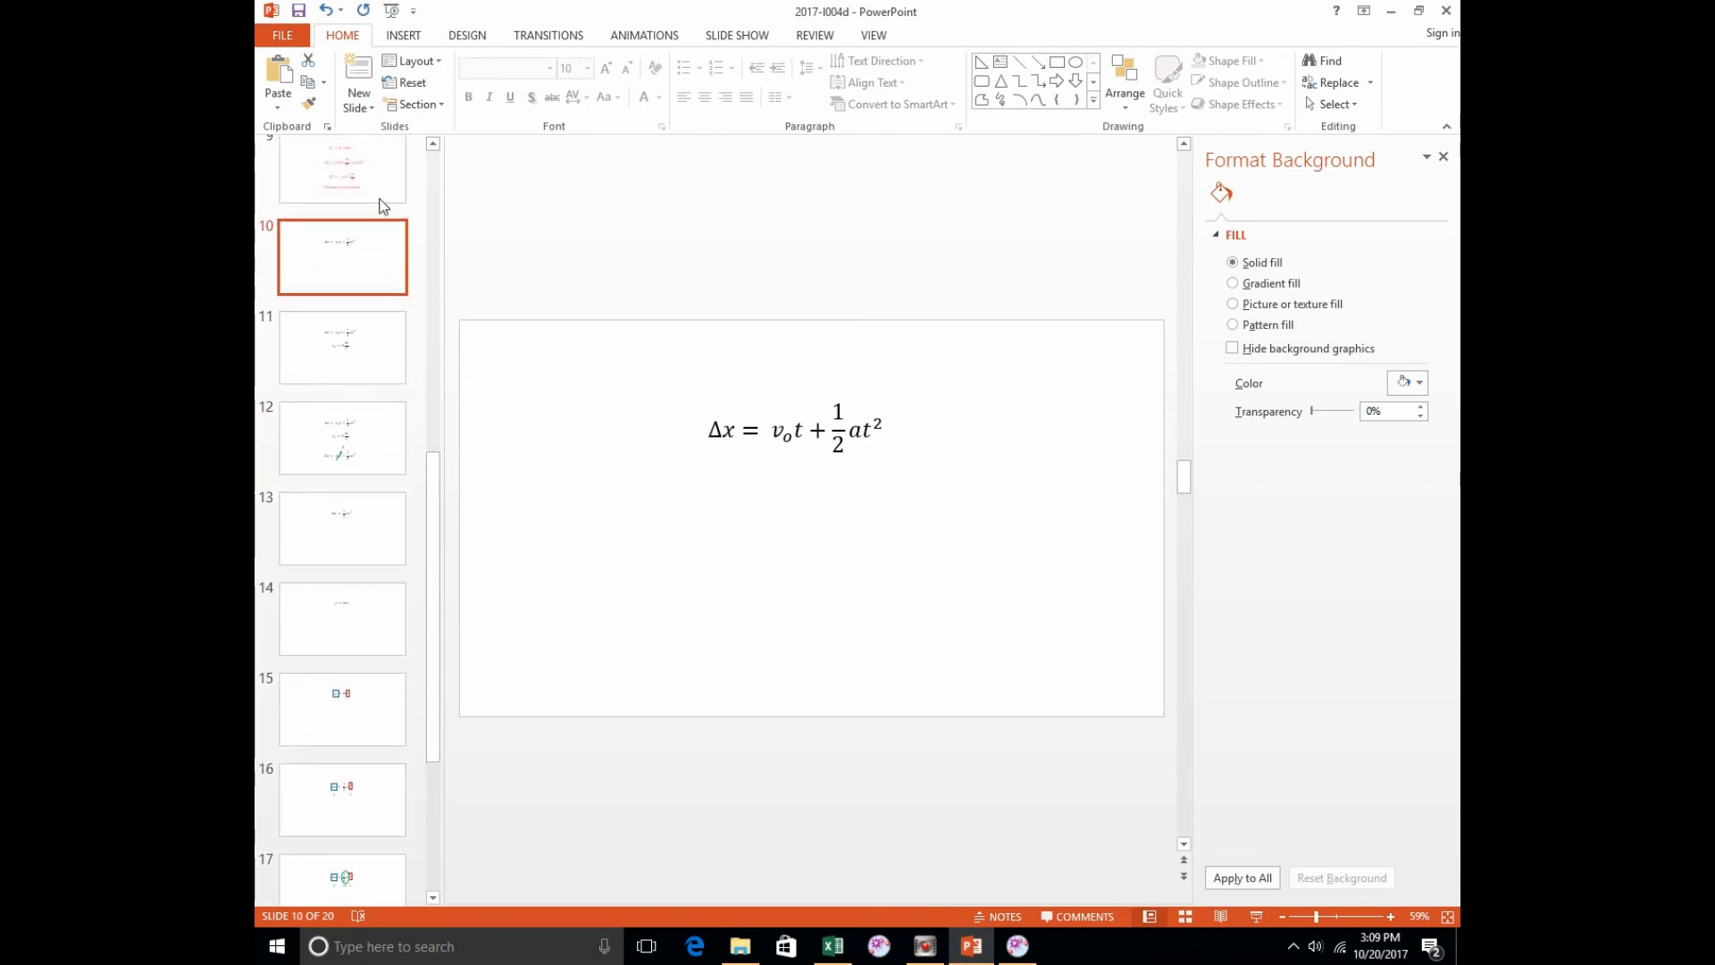
{"action": "left_click", "coordinate": [384, 183]}
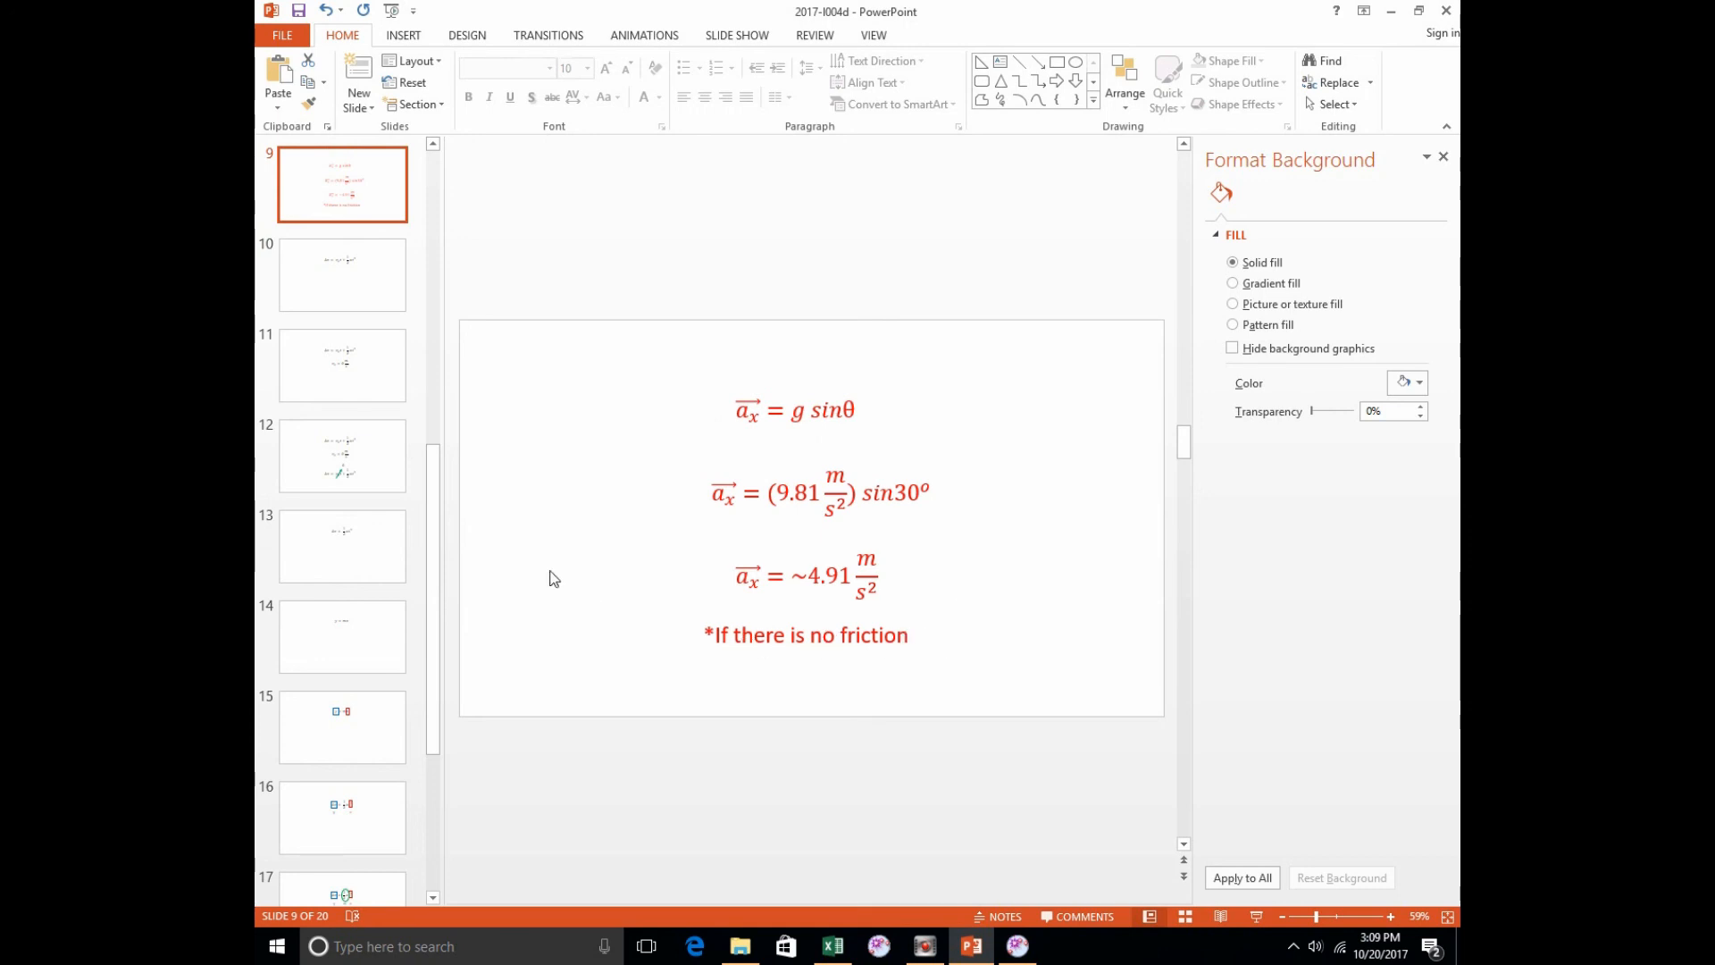
Step: View slide 19 with the Δx versus ½t² slope graph, and return to the Excel workbook to compare its chart
{"action": "left_click_drag", "start_coordinate": [430, 509], "coordinate": [451, 676]}
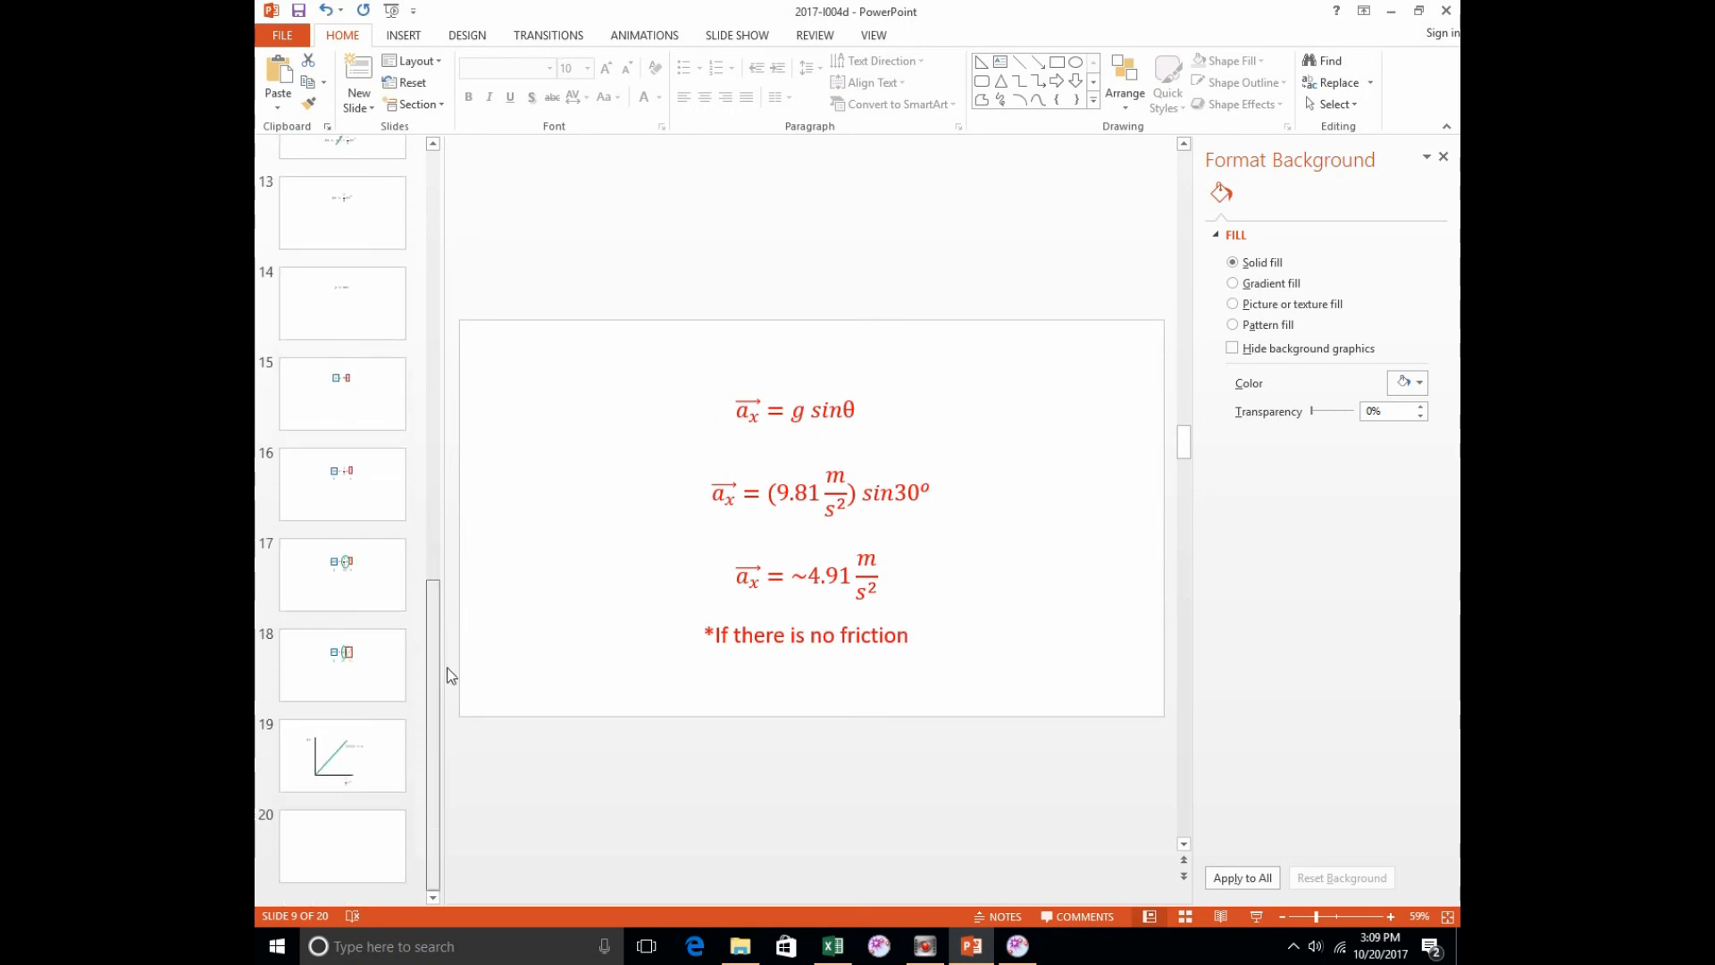
{"action": "left_click", "coordinate": [340, 737]}
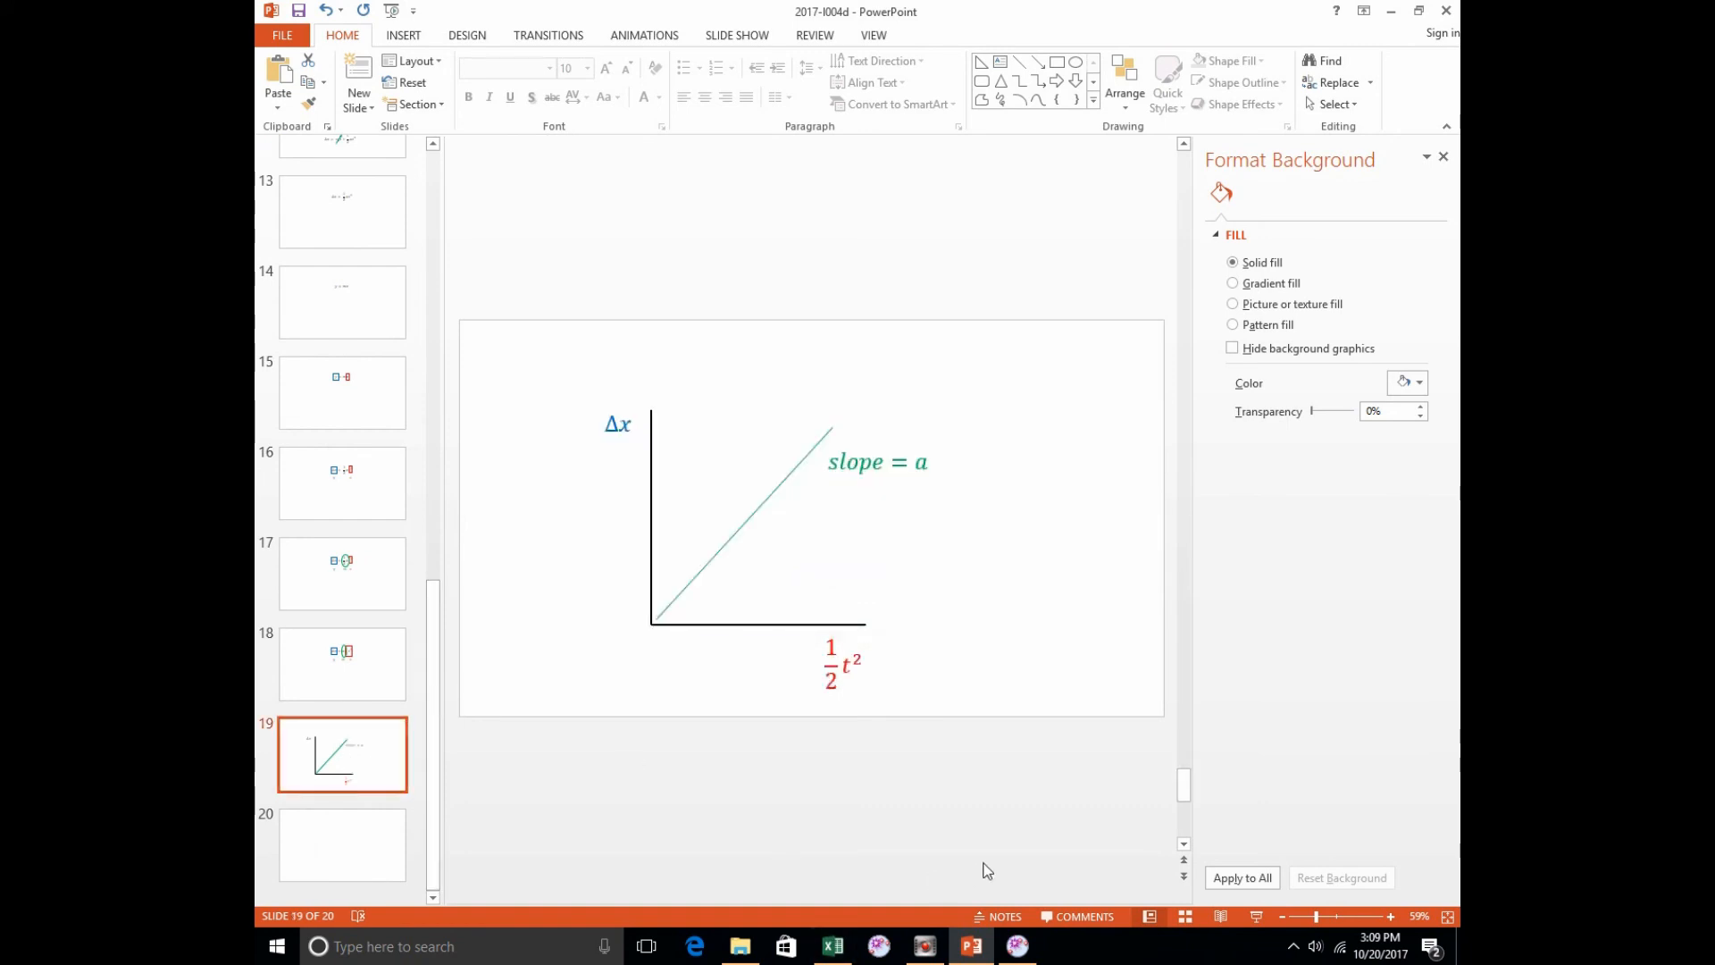
{"action": "left_click", "coordinate": [833, 945]}
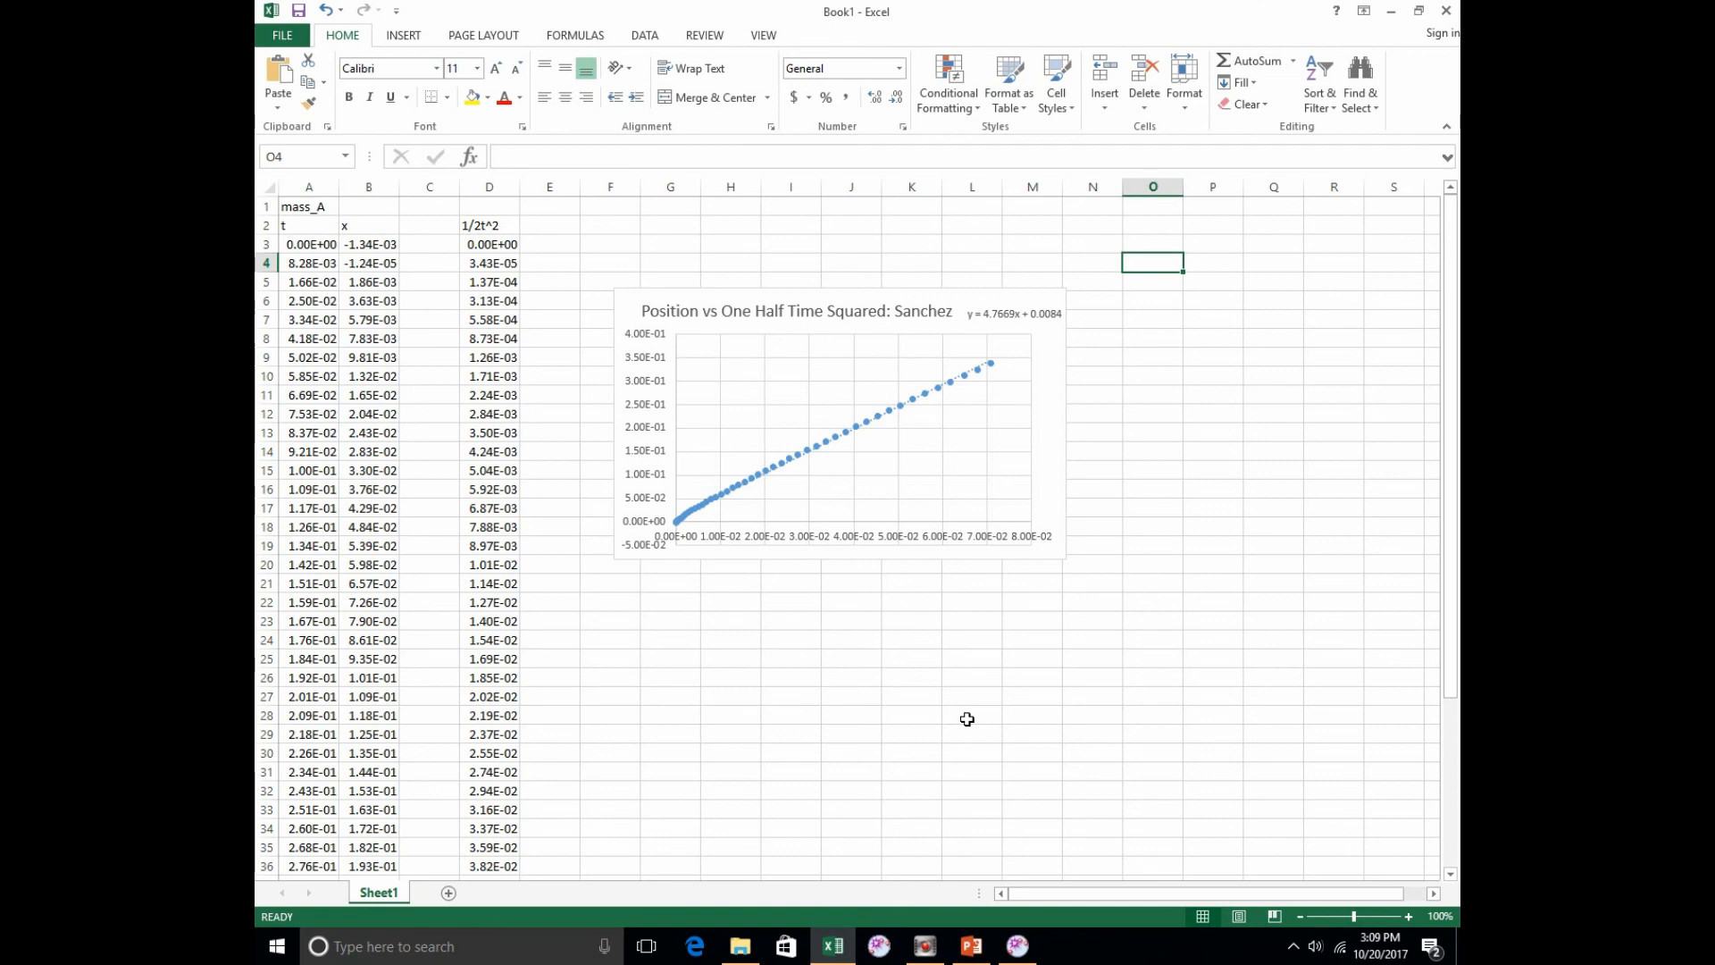
{"action": "left_click", "coordinate": [658, 420]}
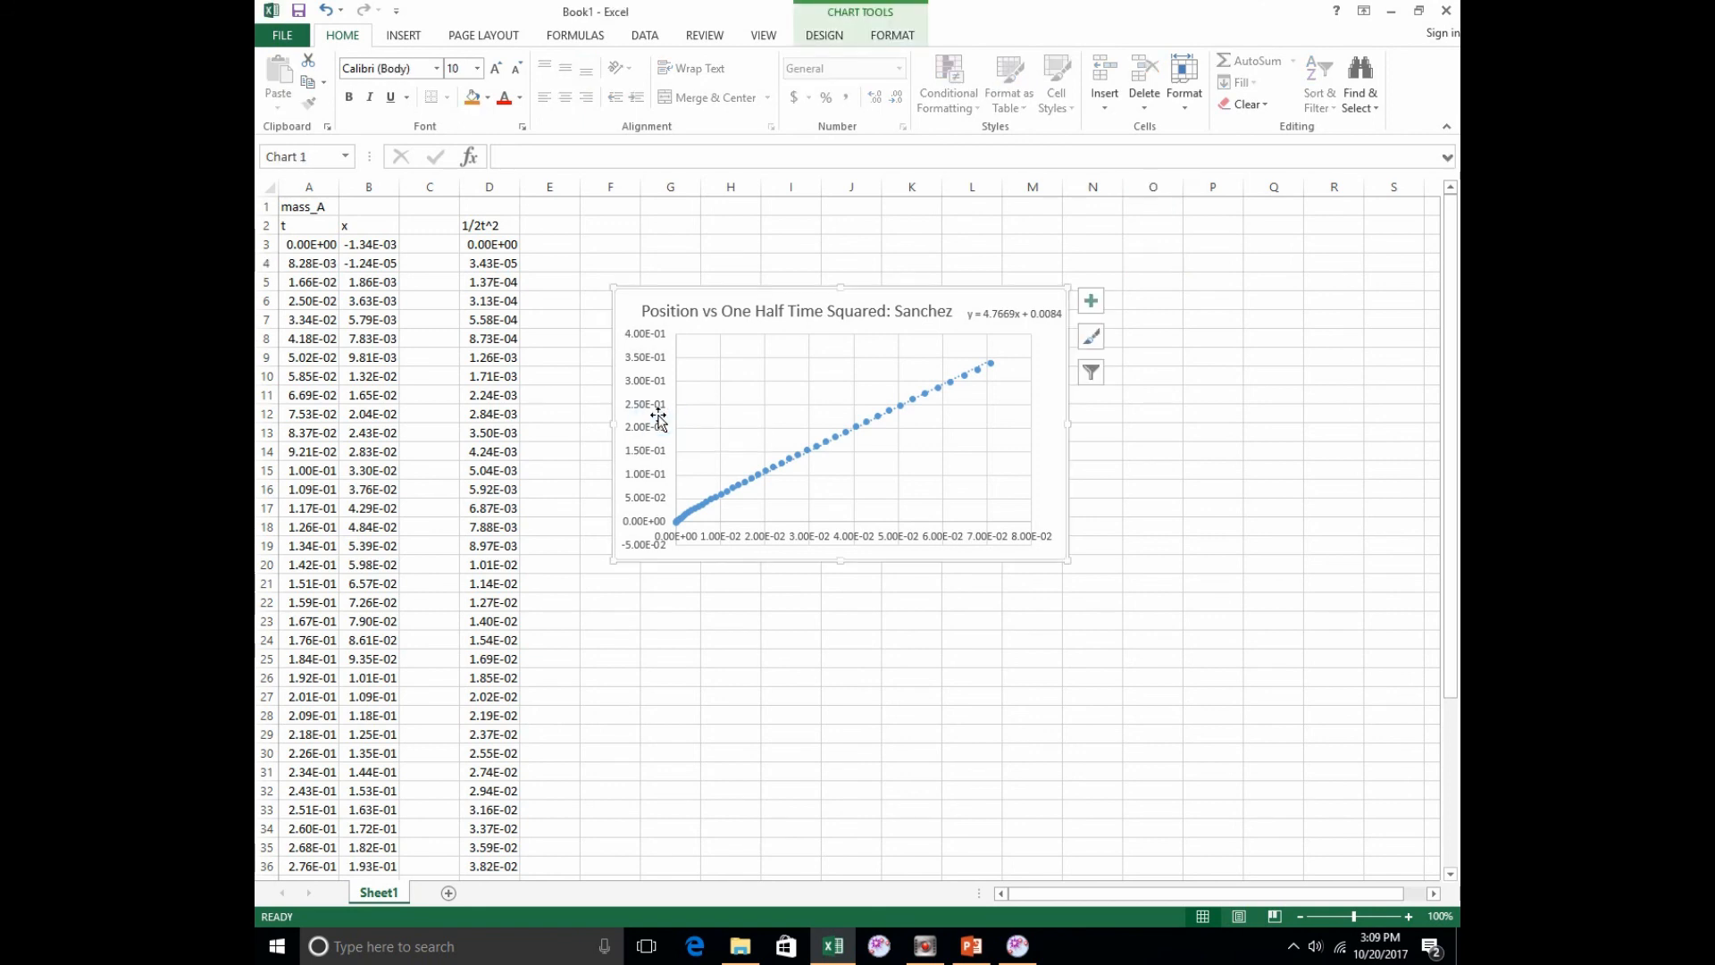
{"action": "left_click", "coordinate": [651, 379]}
{"action": "right_click", "coordinate": [653, 382]}
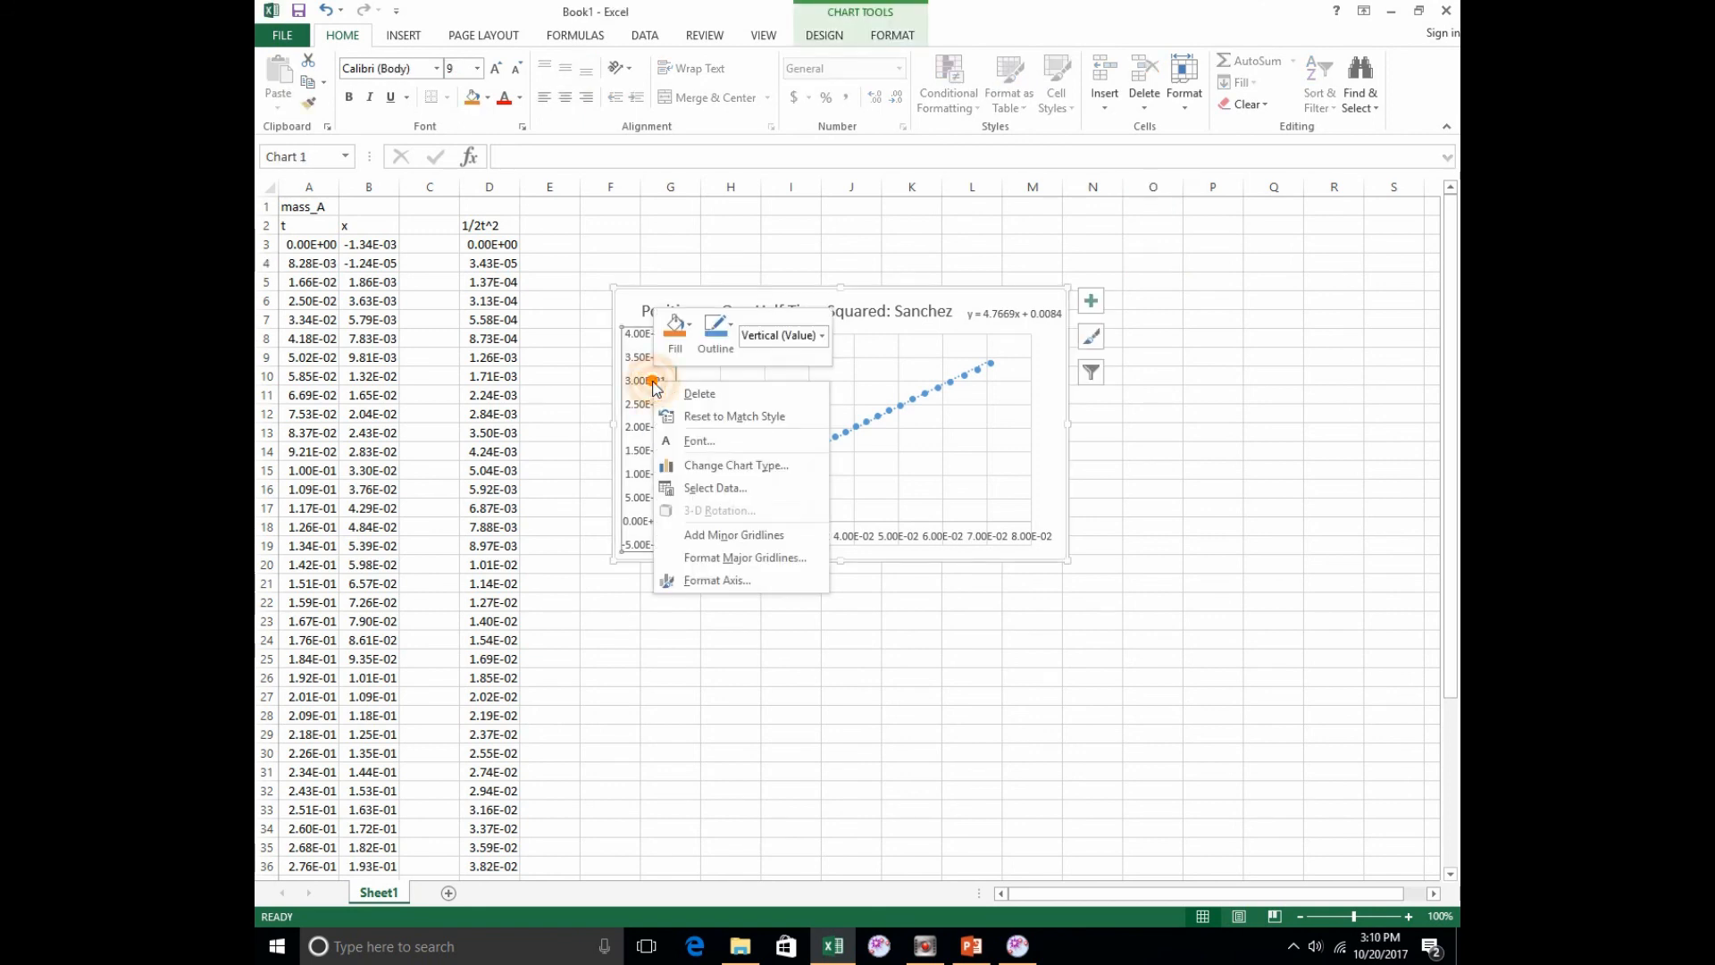
{"action": "left_click", "coordinate": [640, 384]}
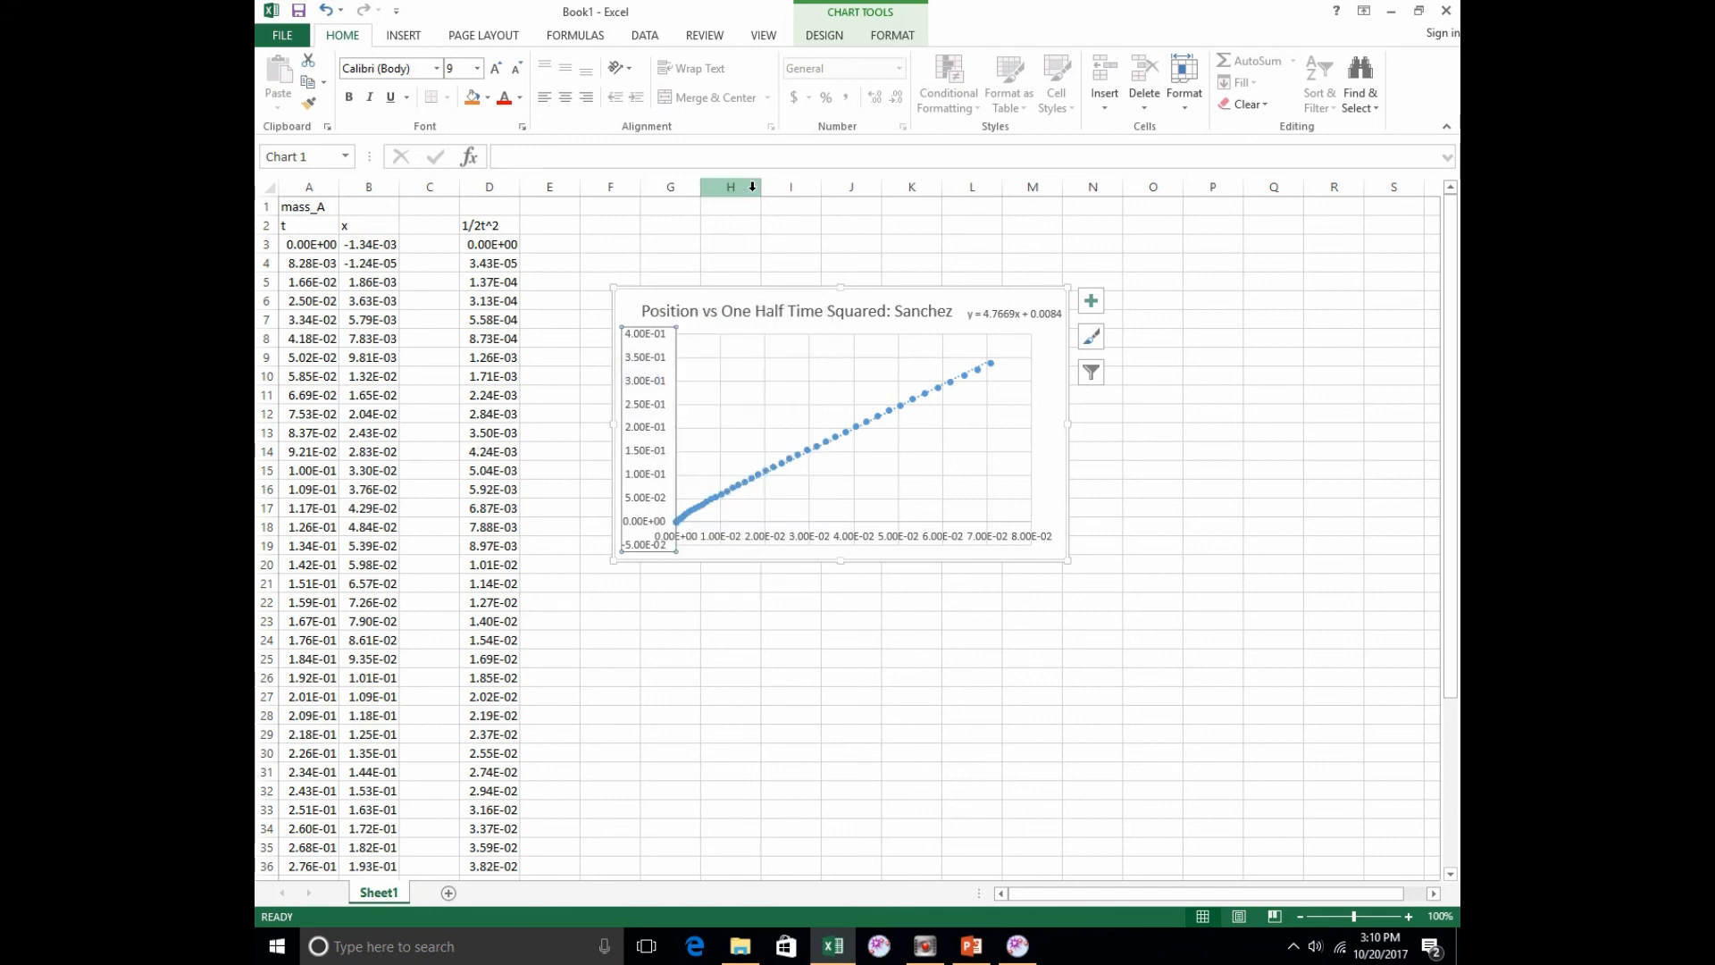
Step: Add a primary horizontal axis title to the position chart and have it read (s^2)
{"action": "left_click", "coordinate": [824, 35]}
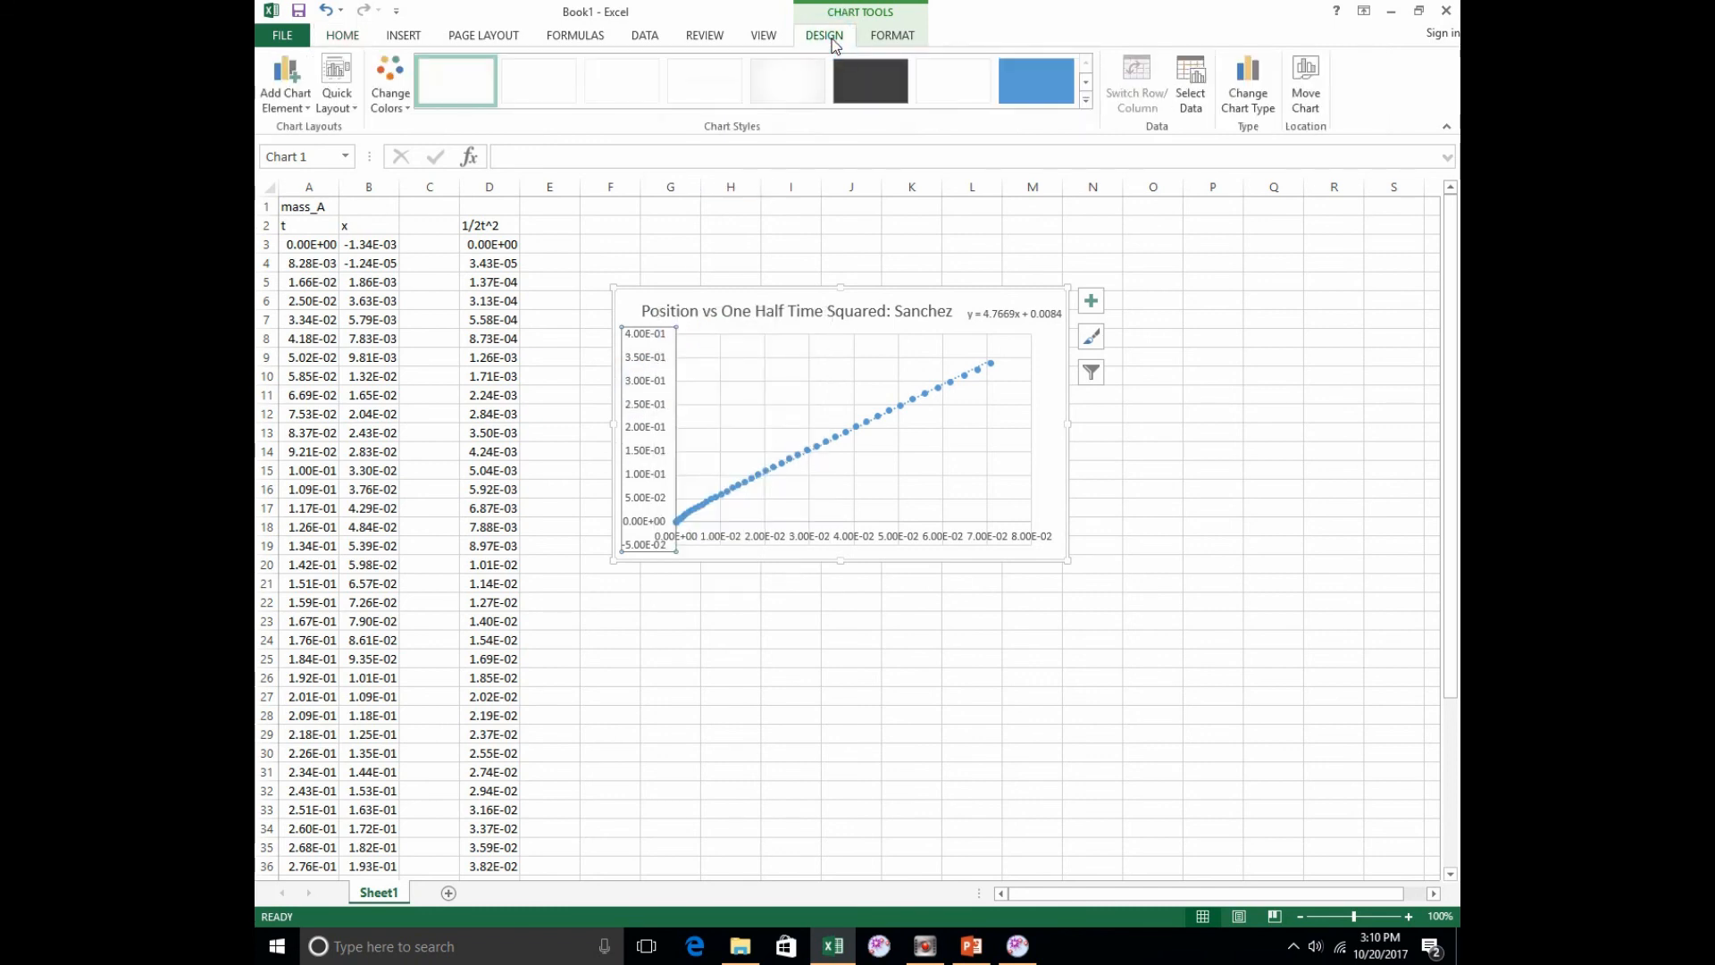
{"action": "left_click", "coordinate": [890, 38]}
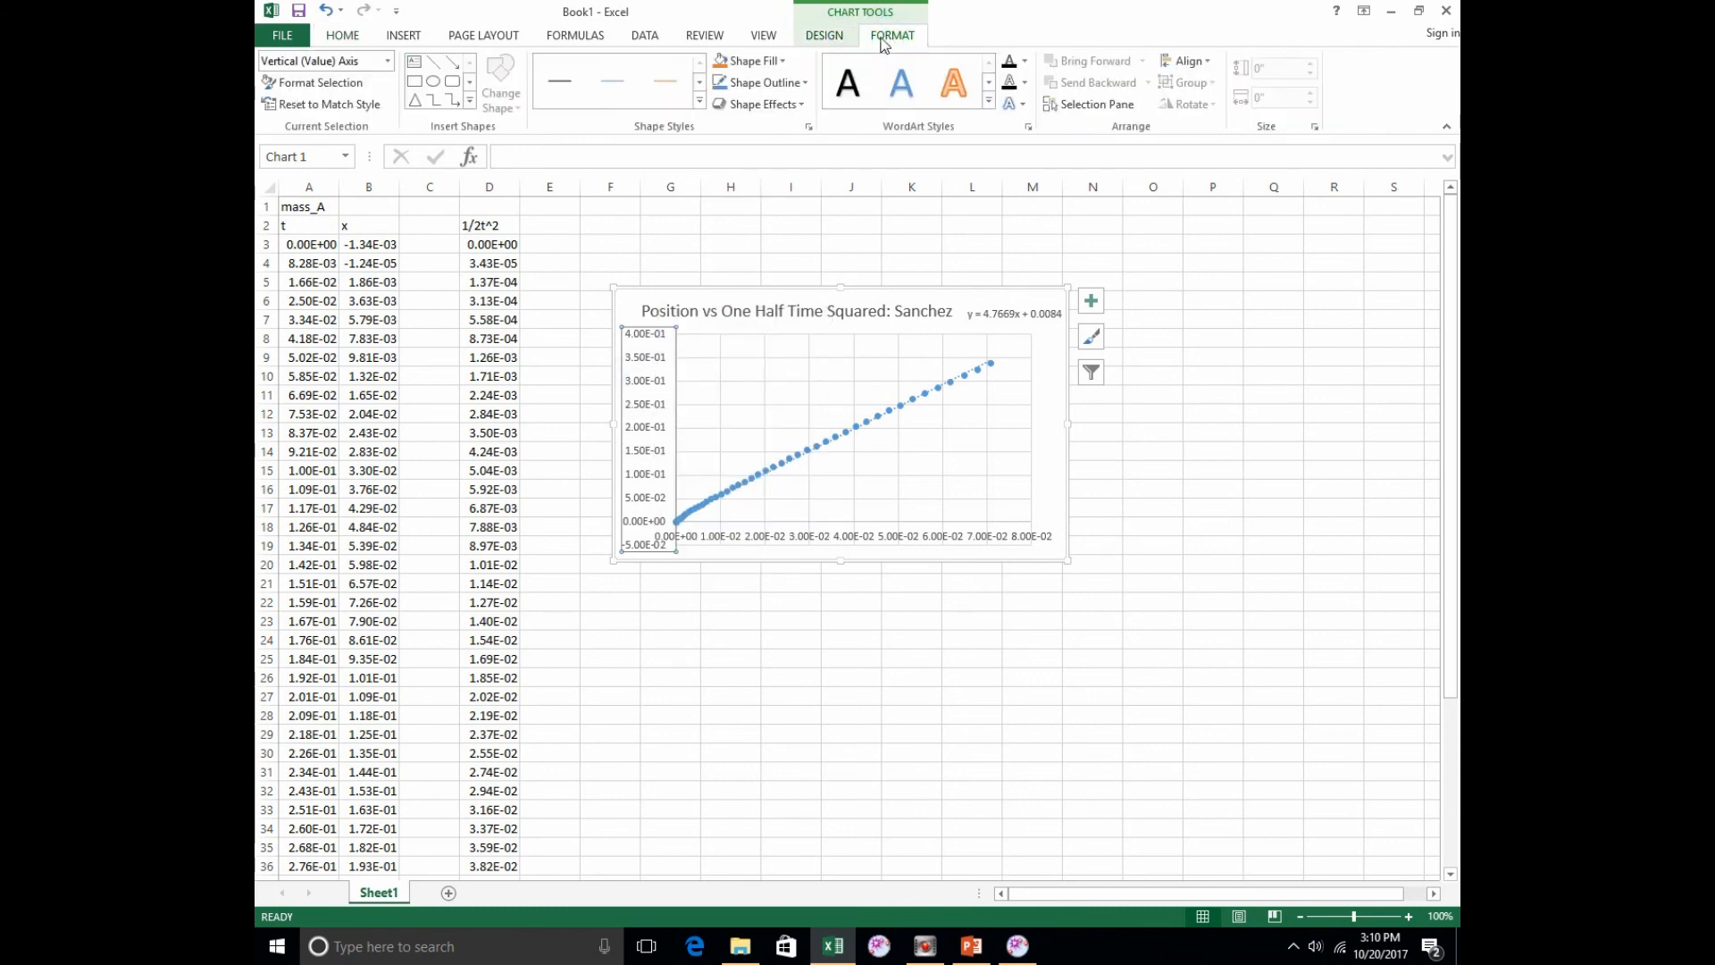
{"action": "left_click", "coordinate": [834, 38]}
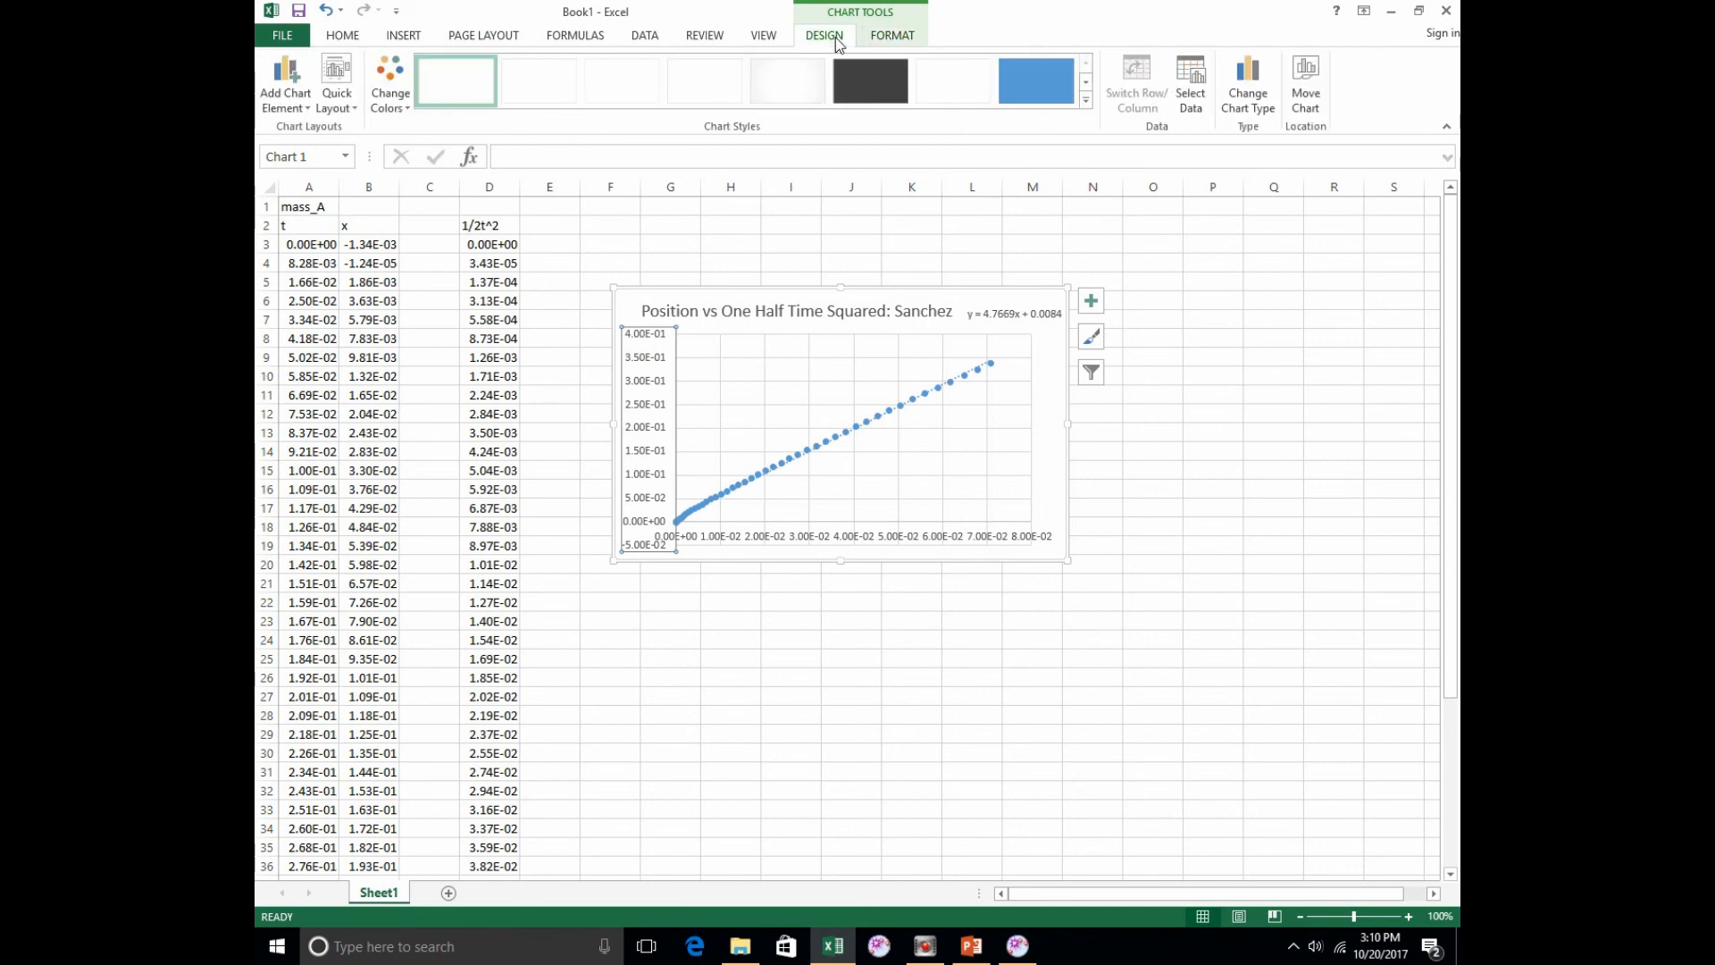
{"action": "left_click", "coordinate": [278, 86]}
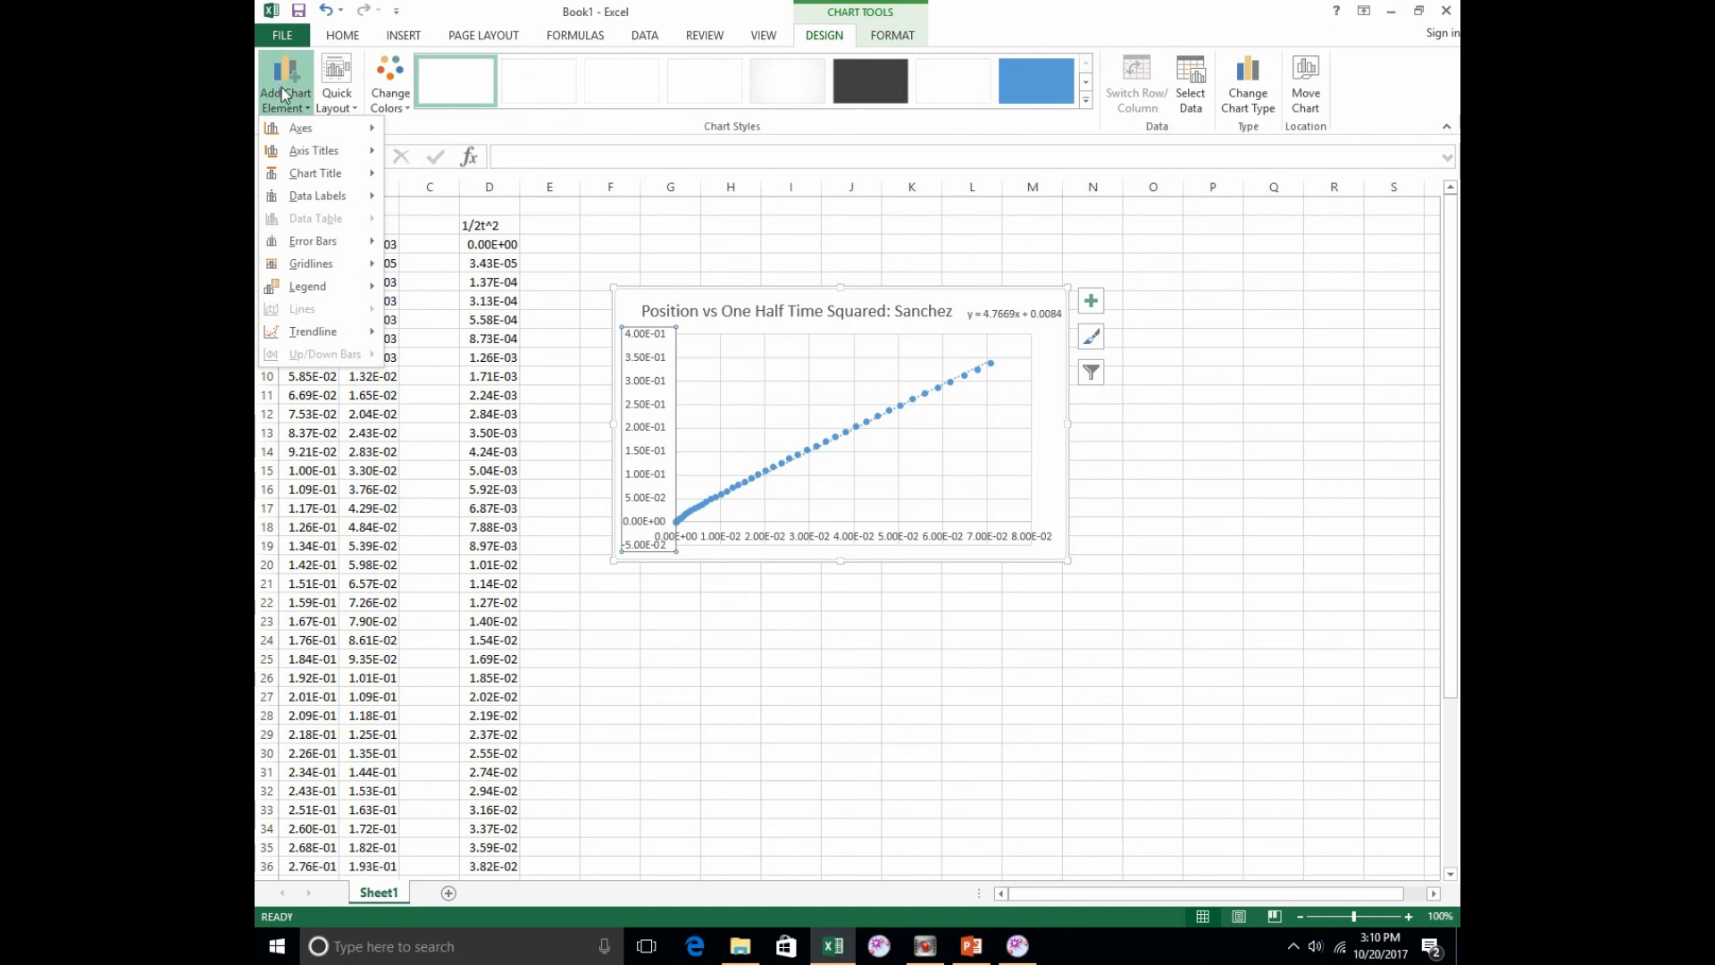
{"action": "mouse_move", "coordinate": [350, 152]}
{"action": "left_click", "coordinate": [465, 161]}
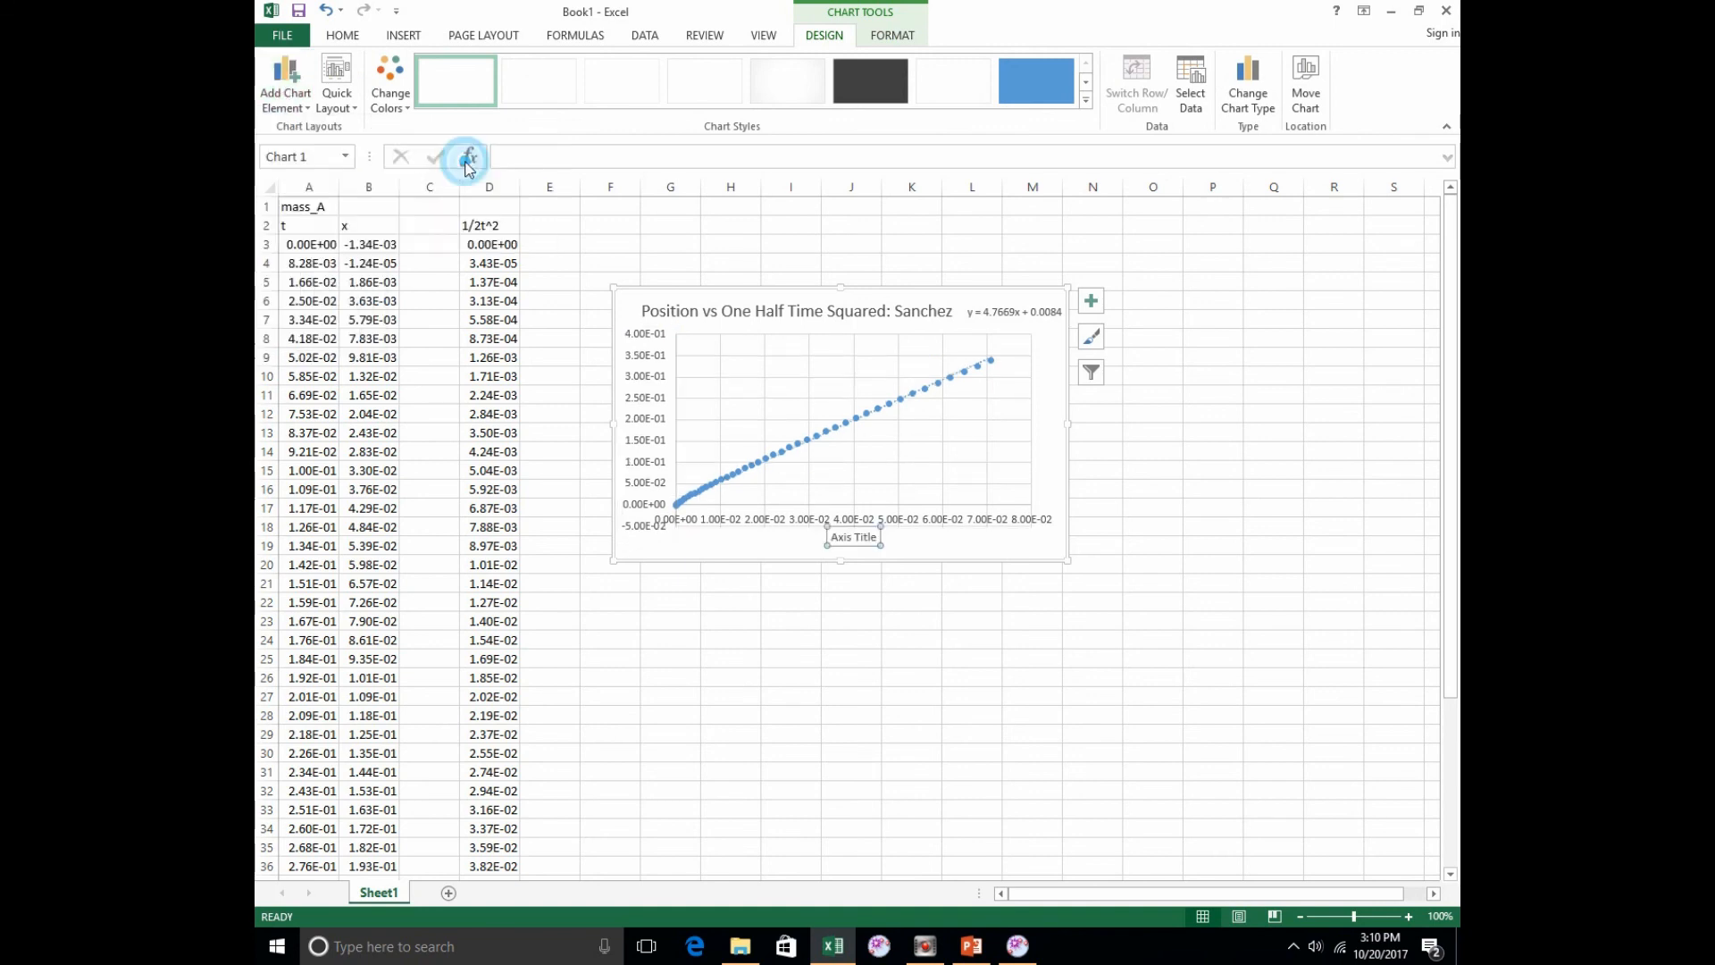
{"action": "triple_click", "coordinate": [839, 536]}
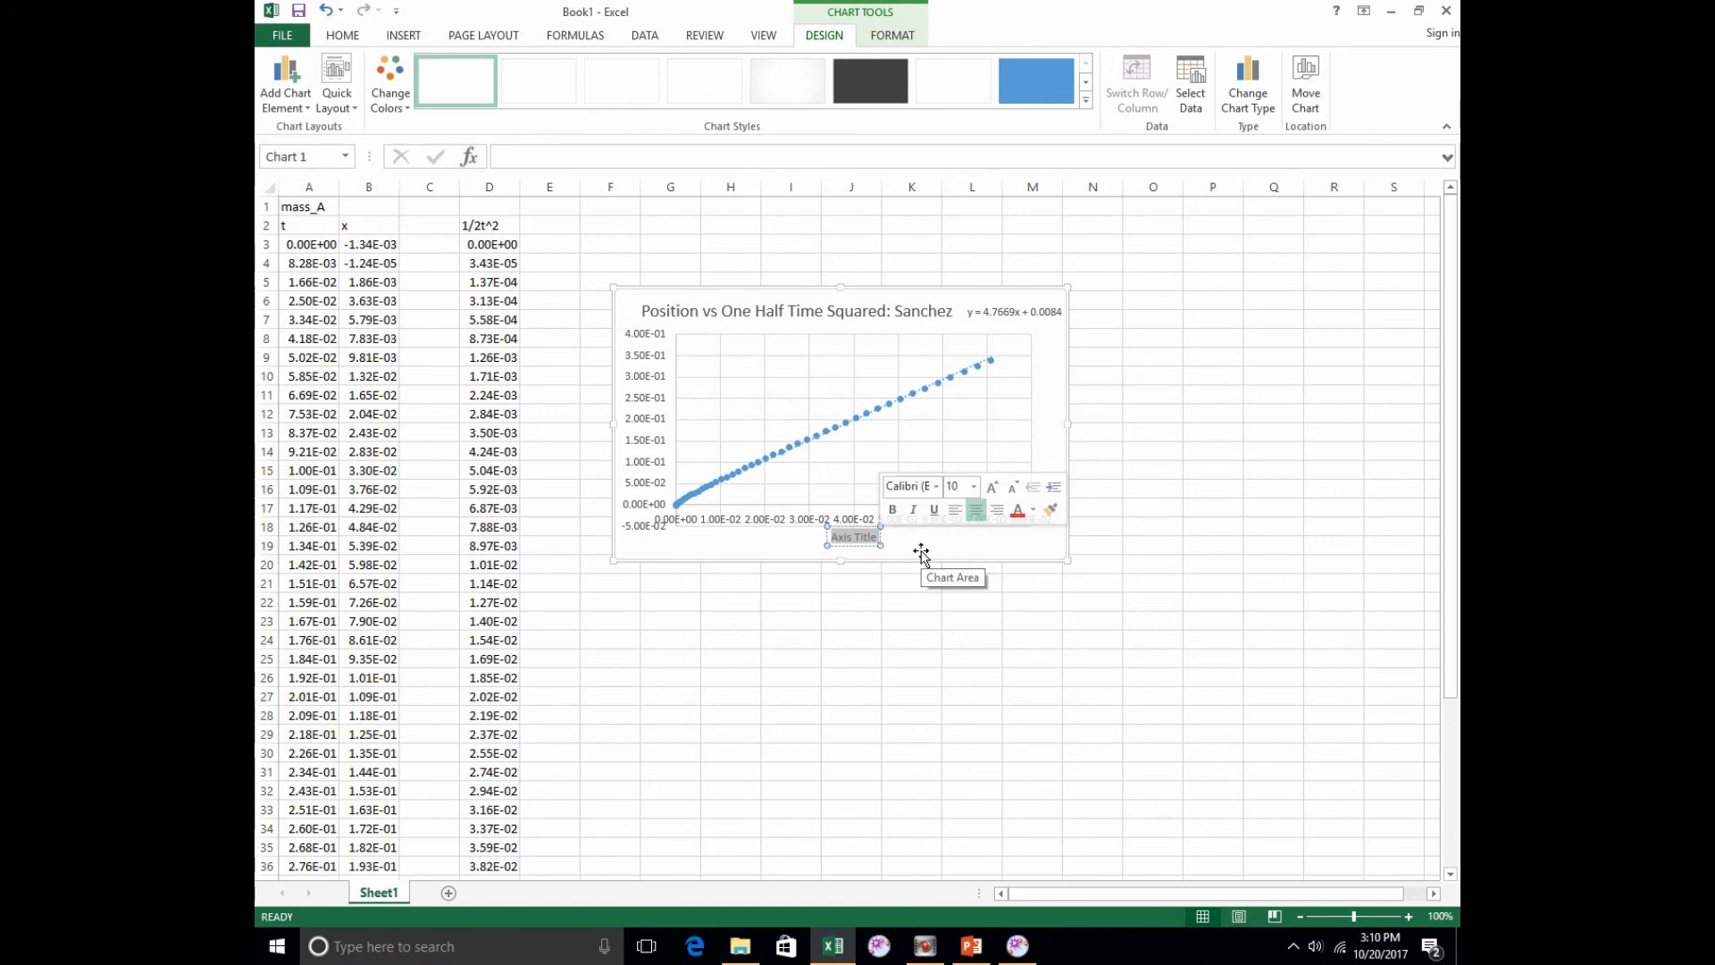
{"action": "type", "text": "(s"}
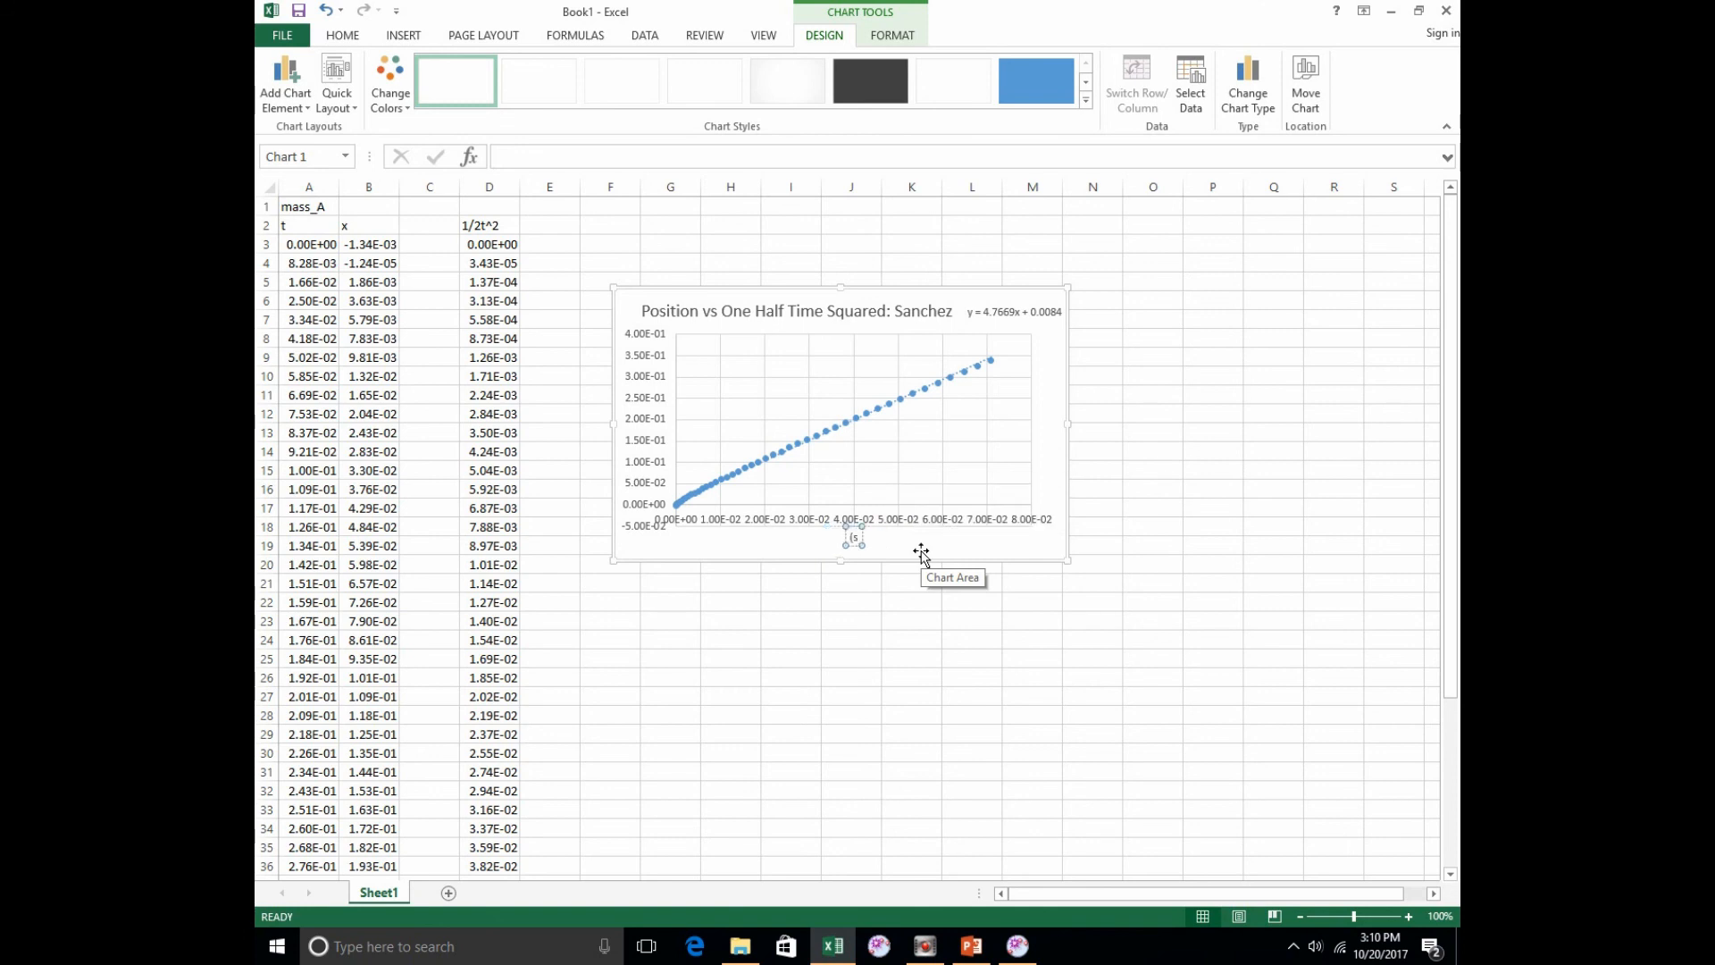
{"action": "type", "text": "^2)"}
{"action": "left_click", "coordinate": [707, 257]}
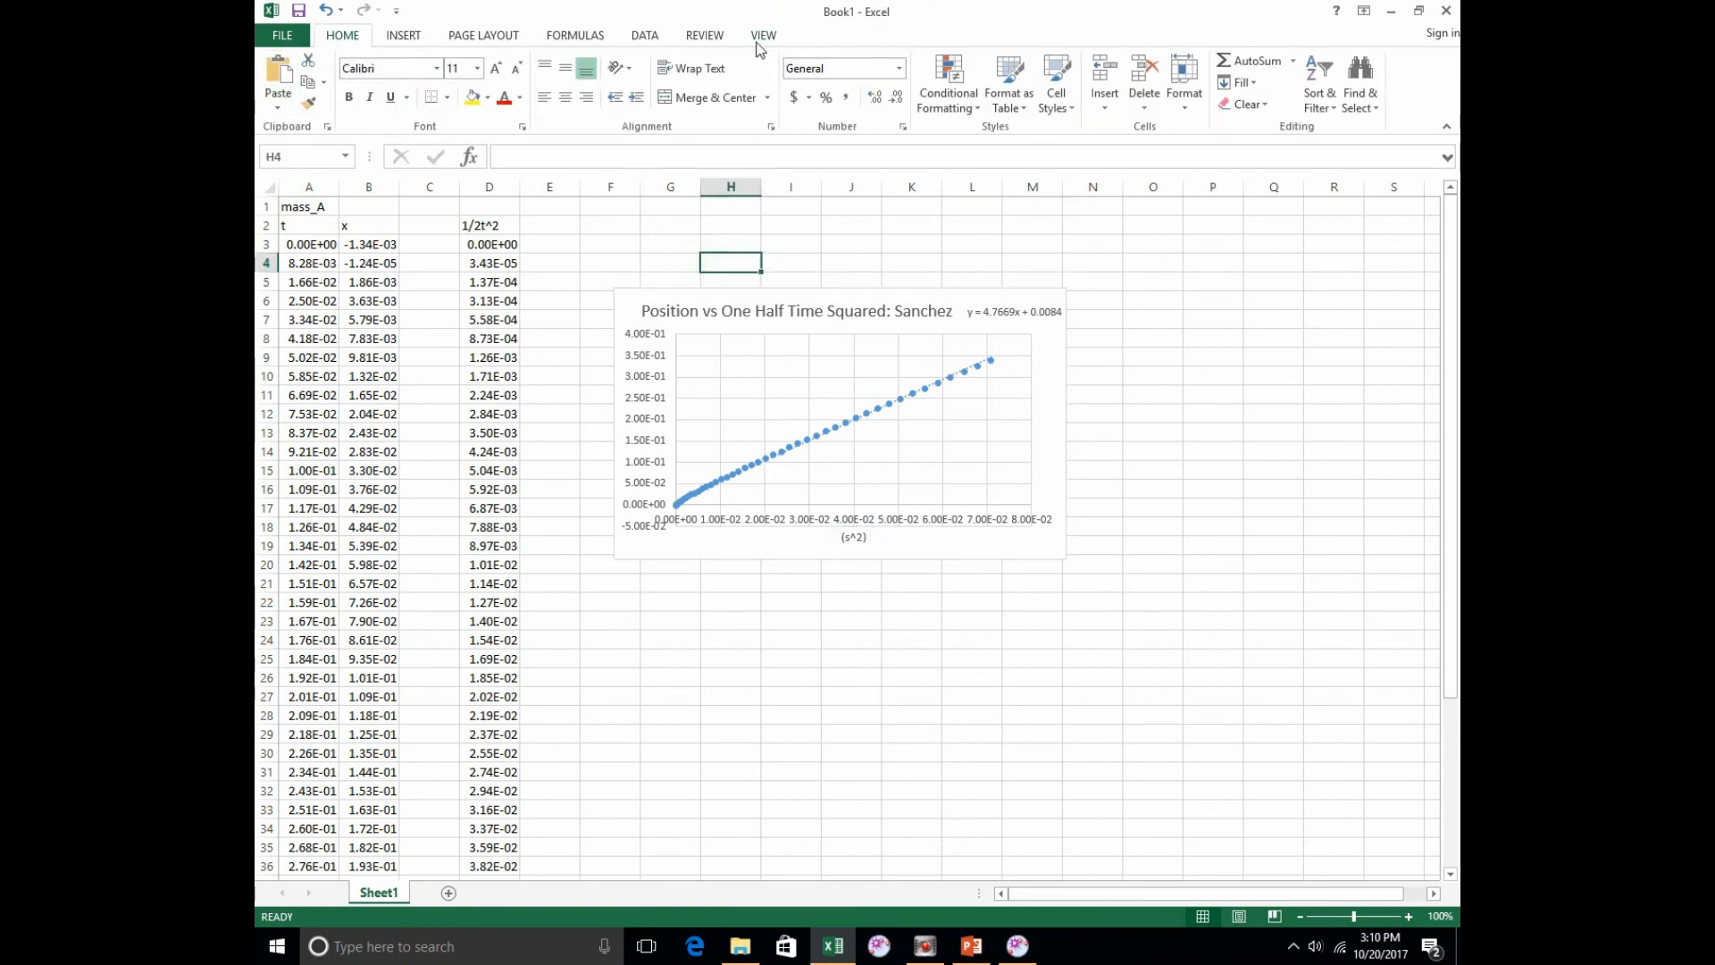
Step: Add a primary vertical axis title to the chart and have it read (m)
{"action": "left_click", "coordinate": [712, 296]}
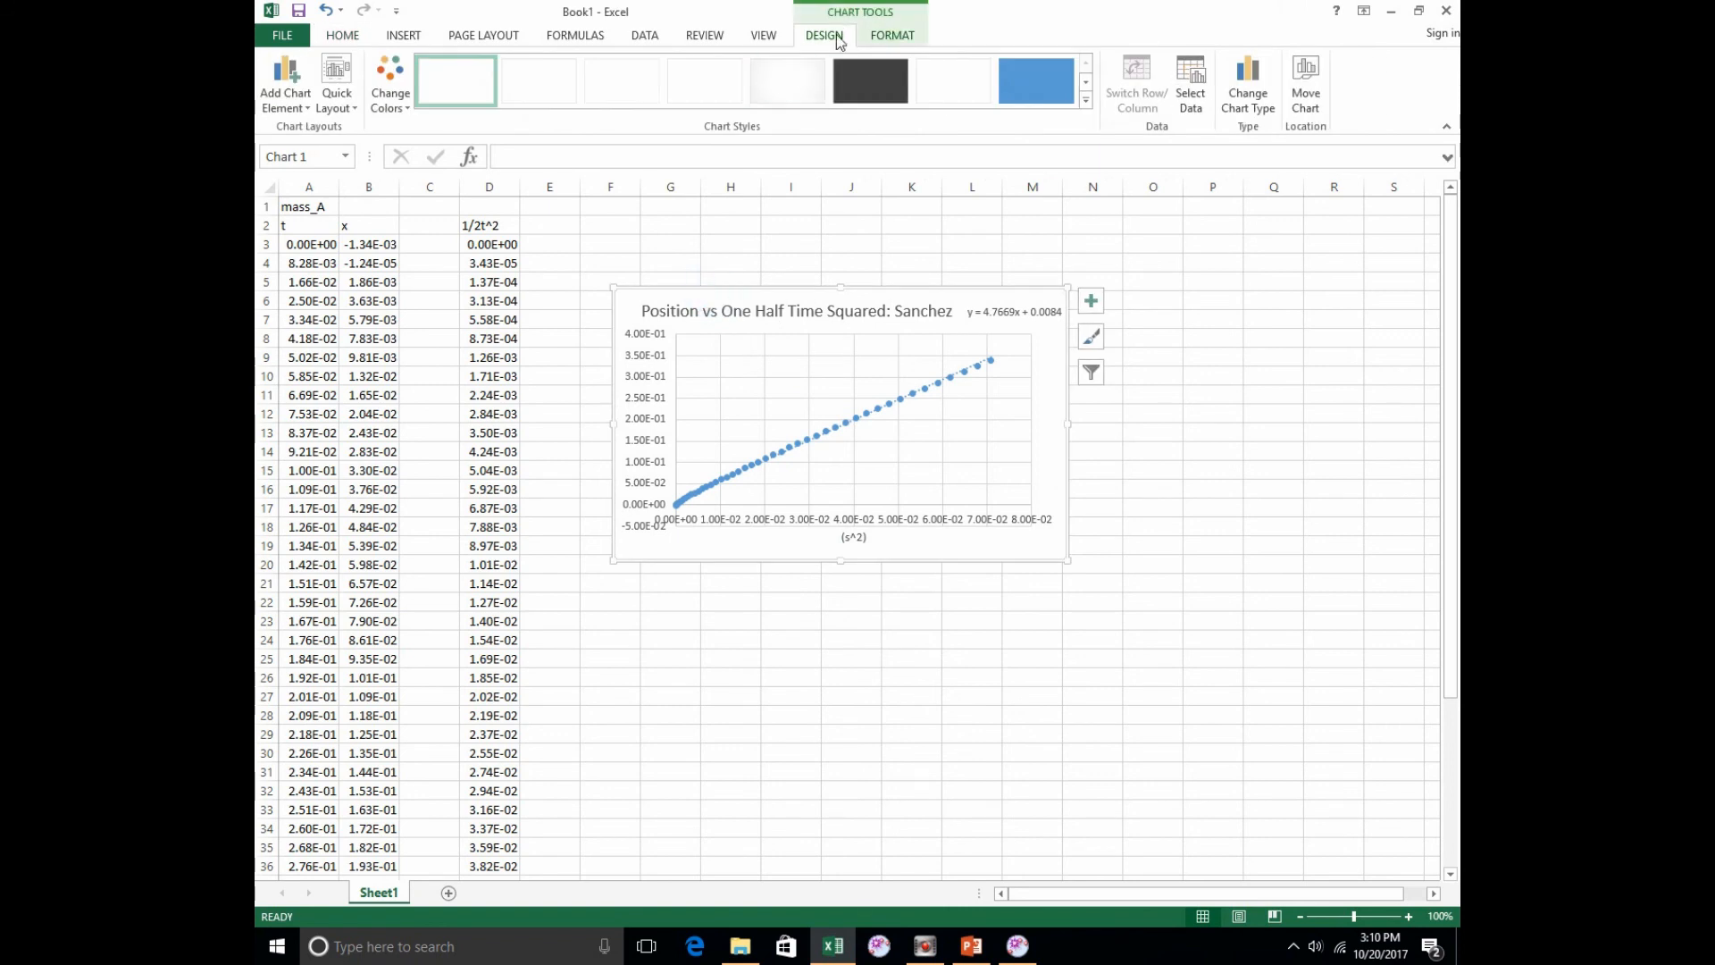
{"action": "left_click", "coordinate": [282, 93]}
{"action": "mouse_move", "coordinate": [317, 152]}
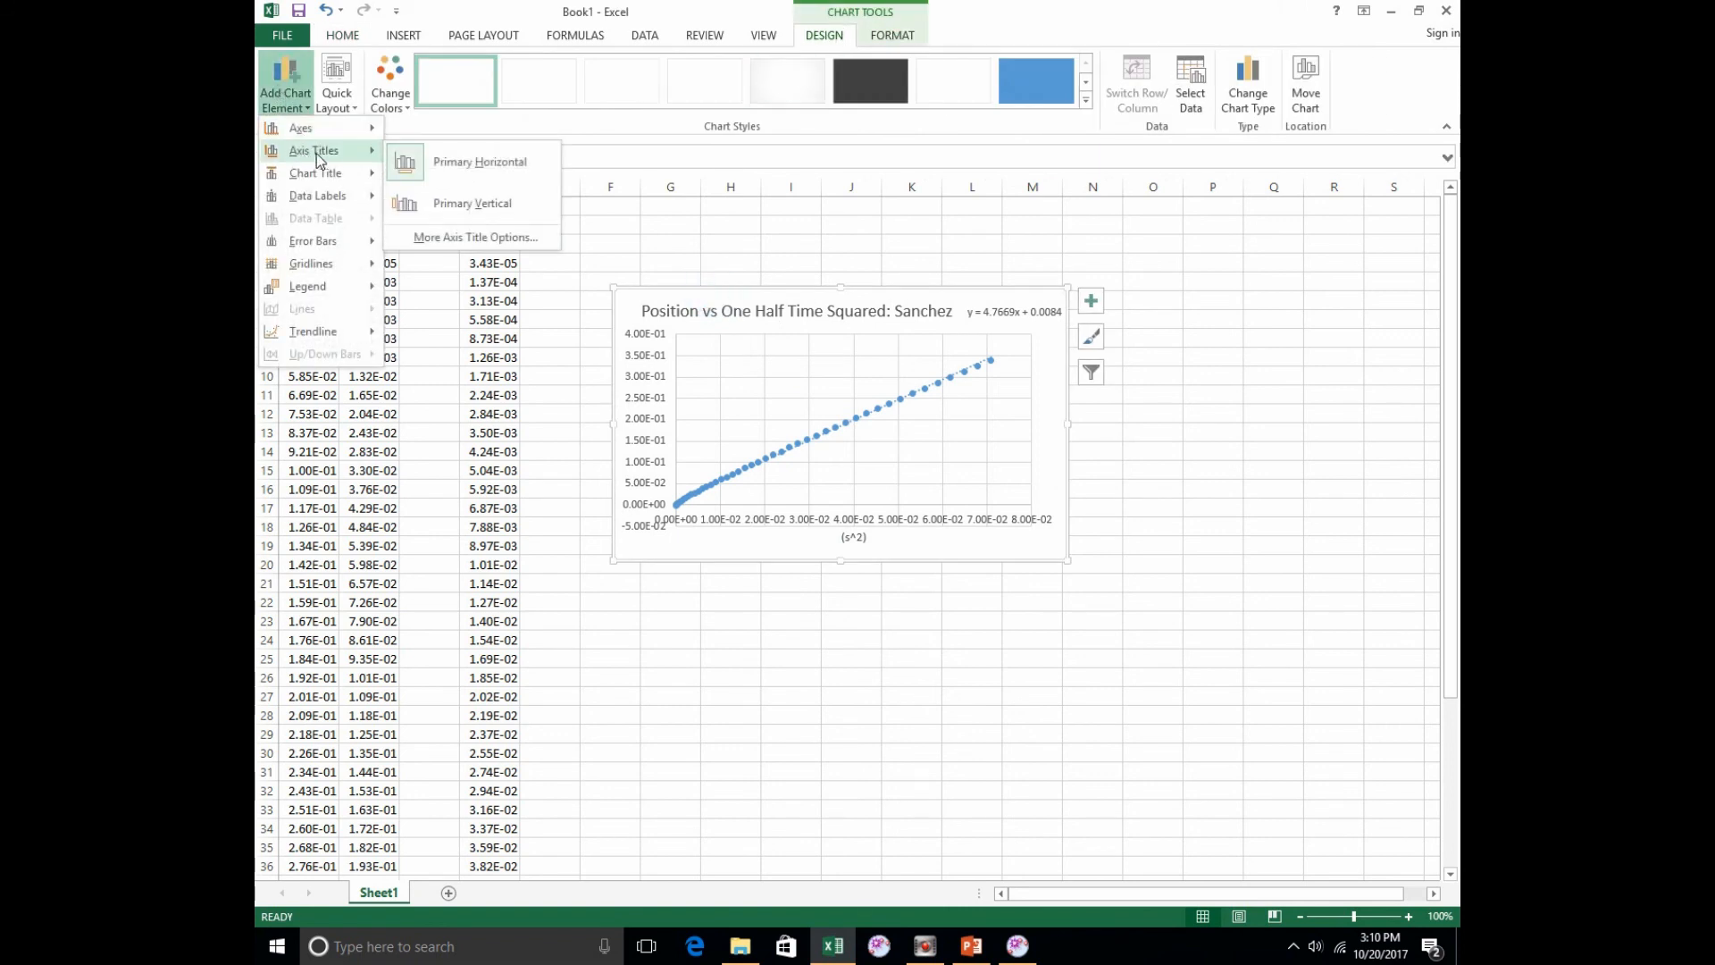
{"action": "left_click", "coordinate": [464, 205]}
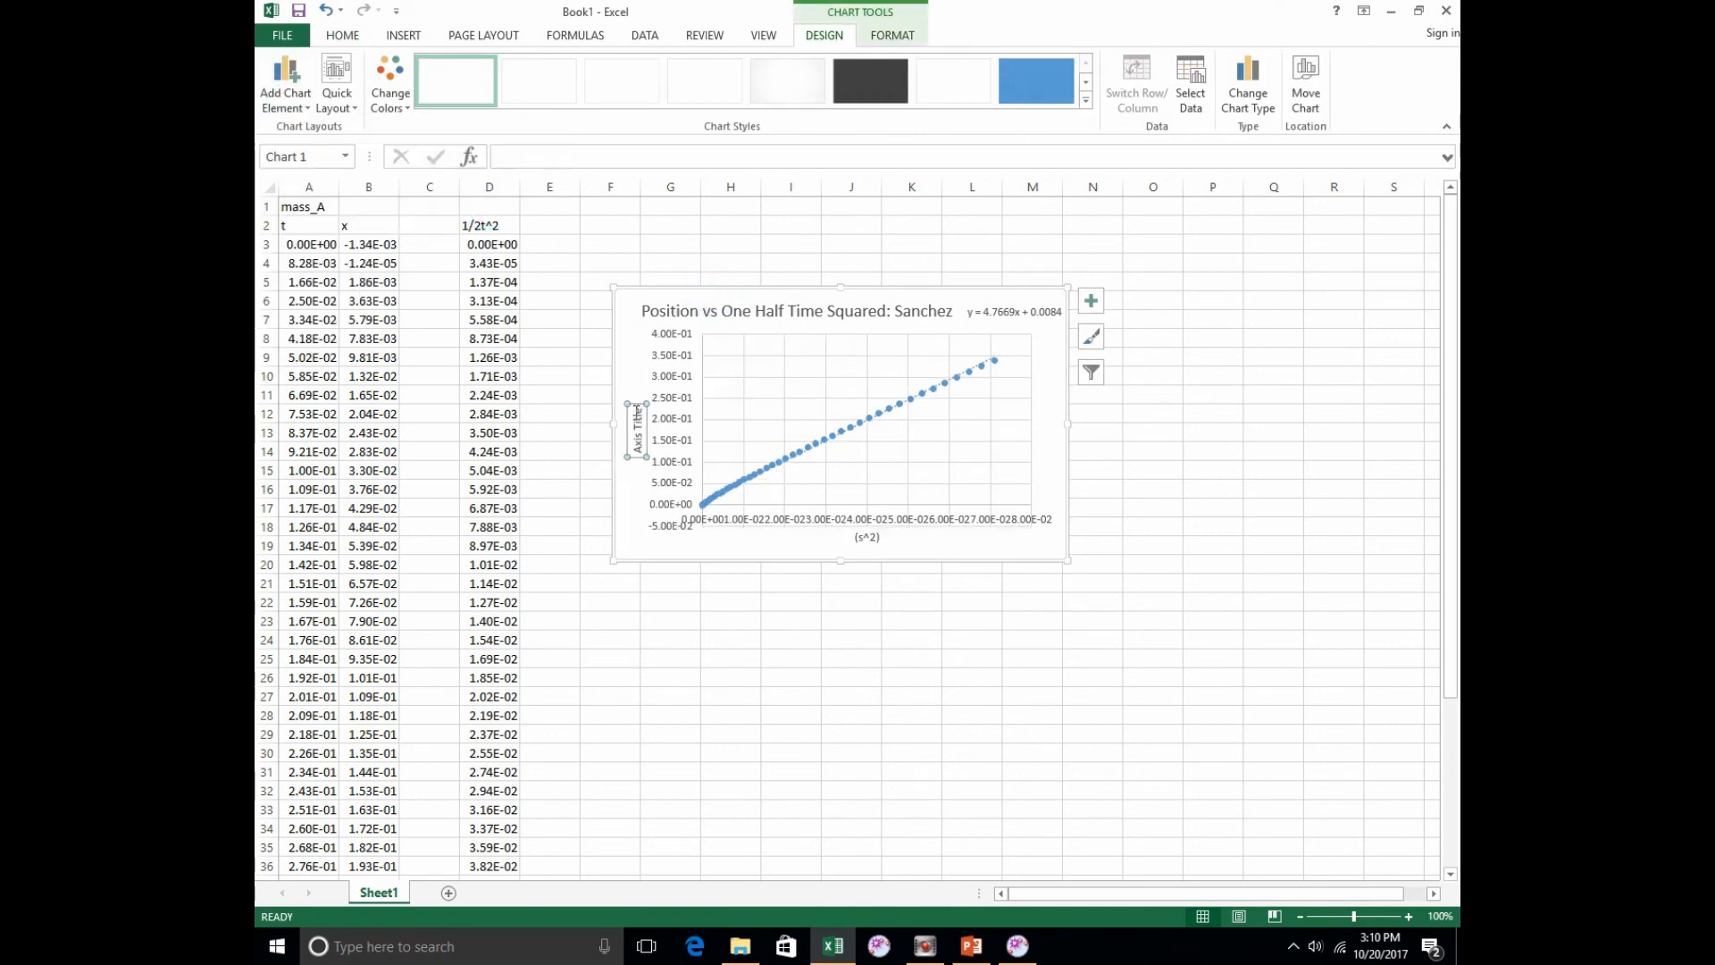
{"action": "left_click_drag", "start_coordinate": [637, 416], "coordinate": [637, 457]}
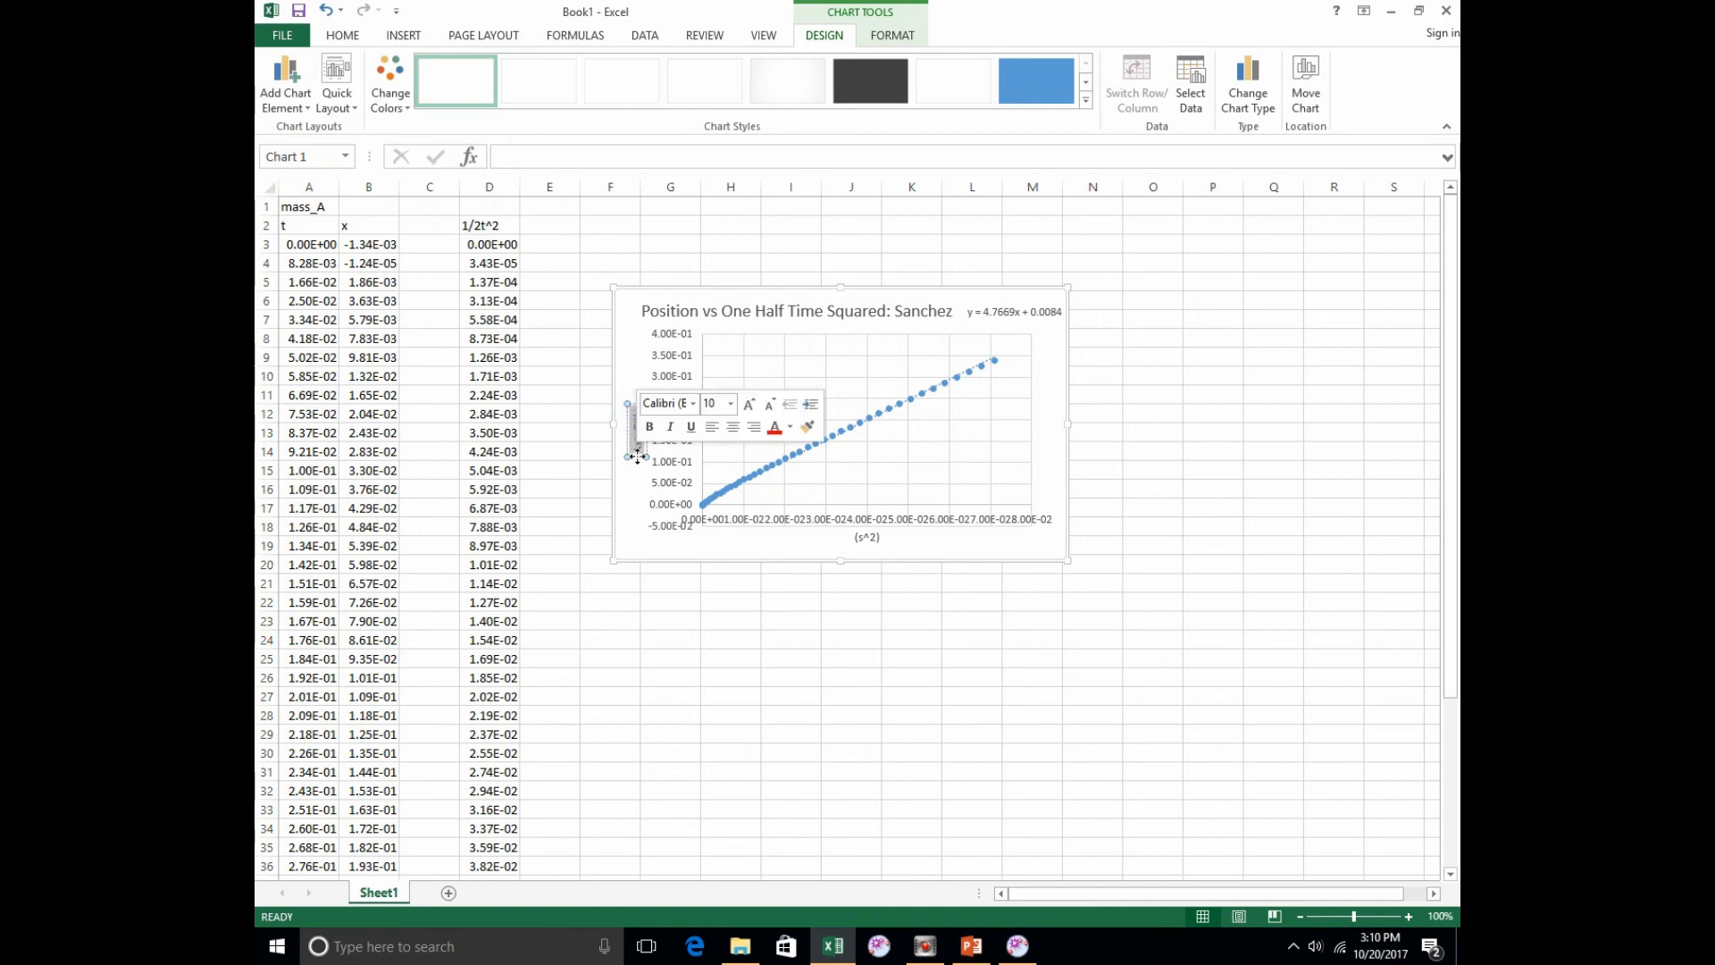
{"action": "type", "text": "E"}
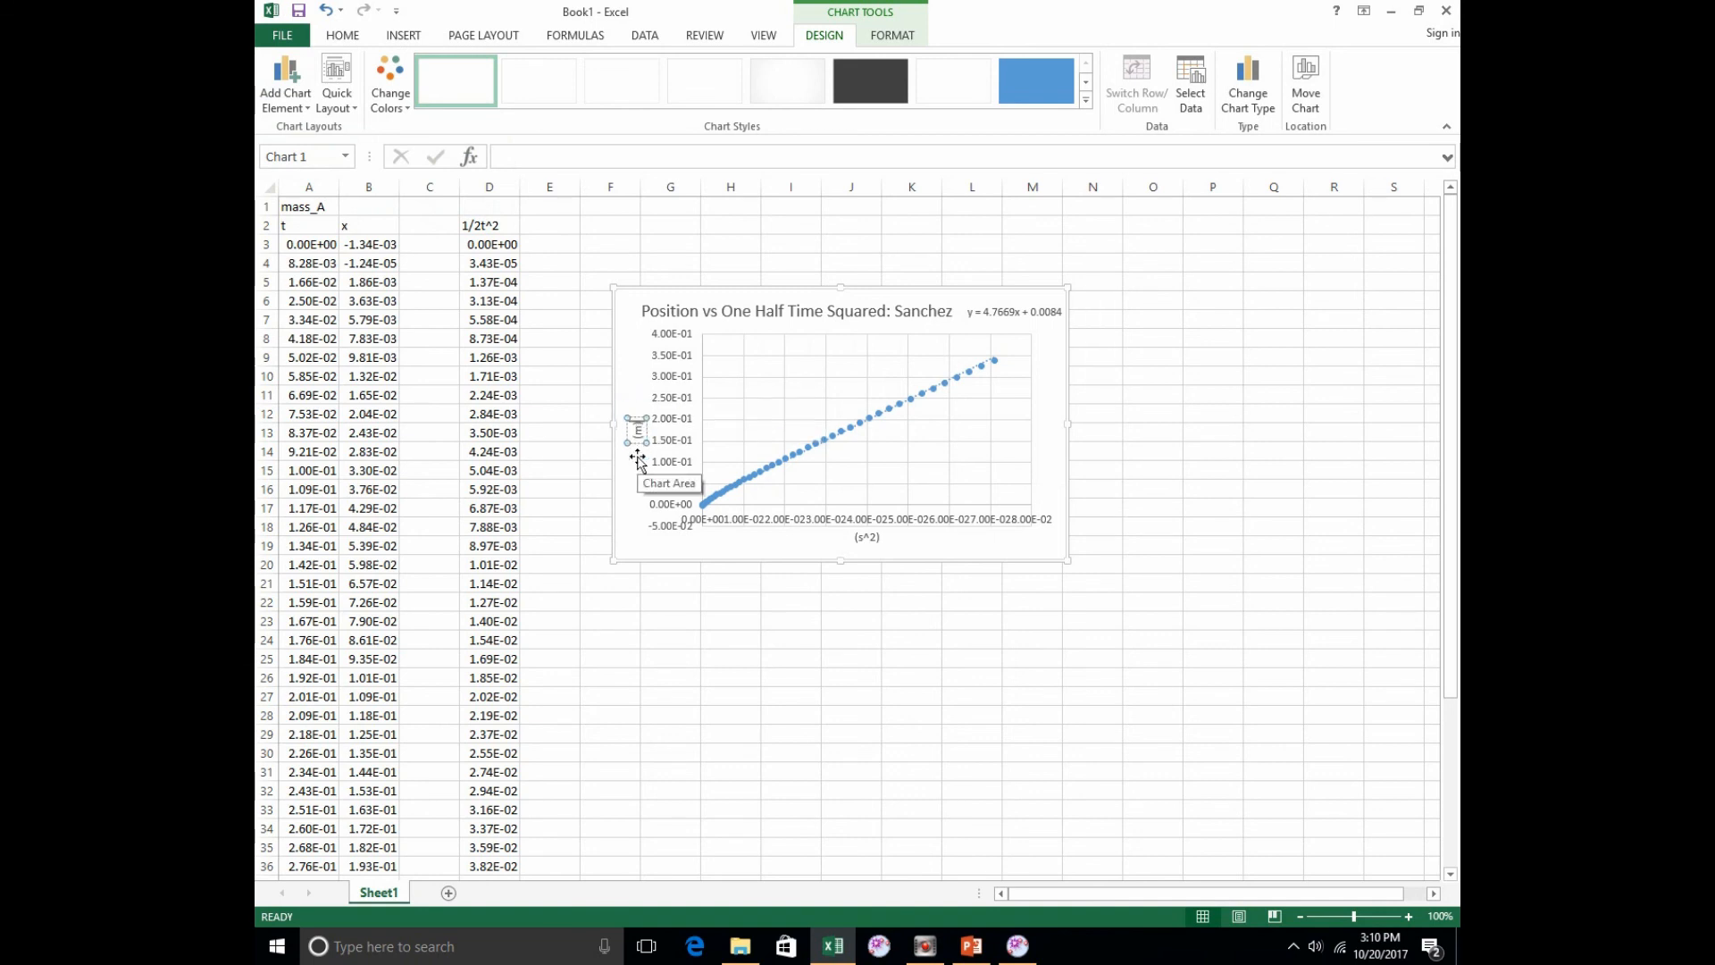
Step: Format the vertical axis labels with the Number category instead of scientific notation
{"action": "left_click", "coordinate": [685, 416]}
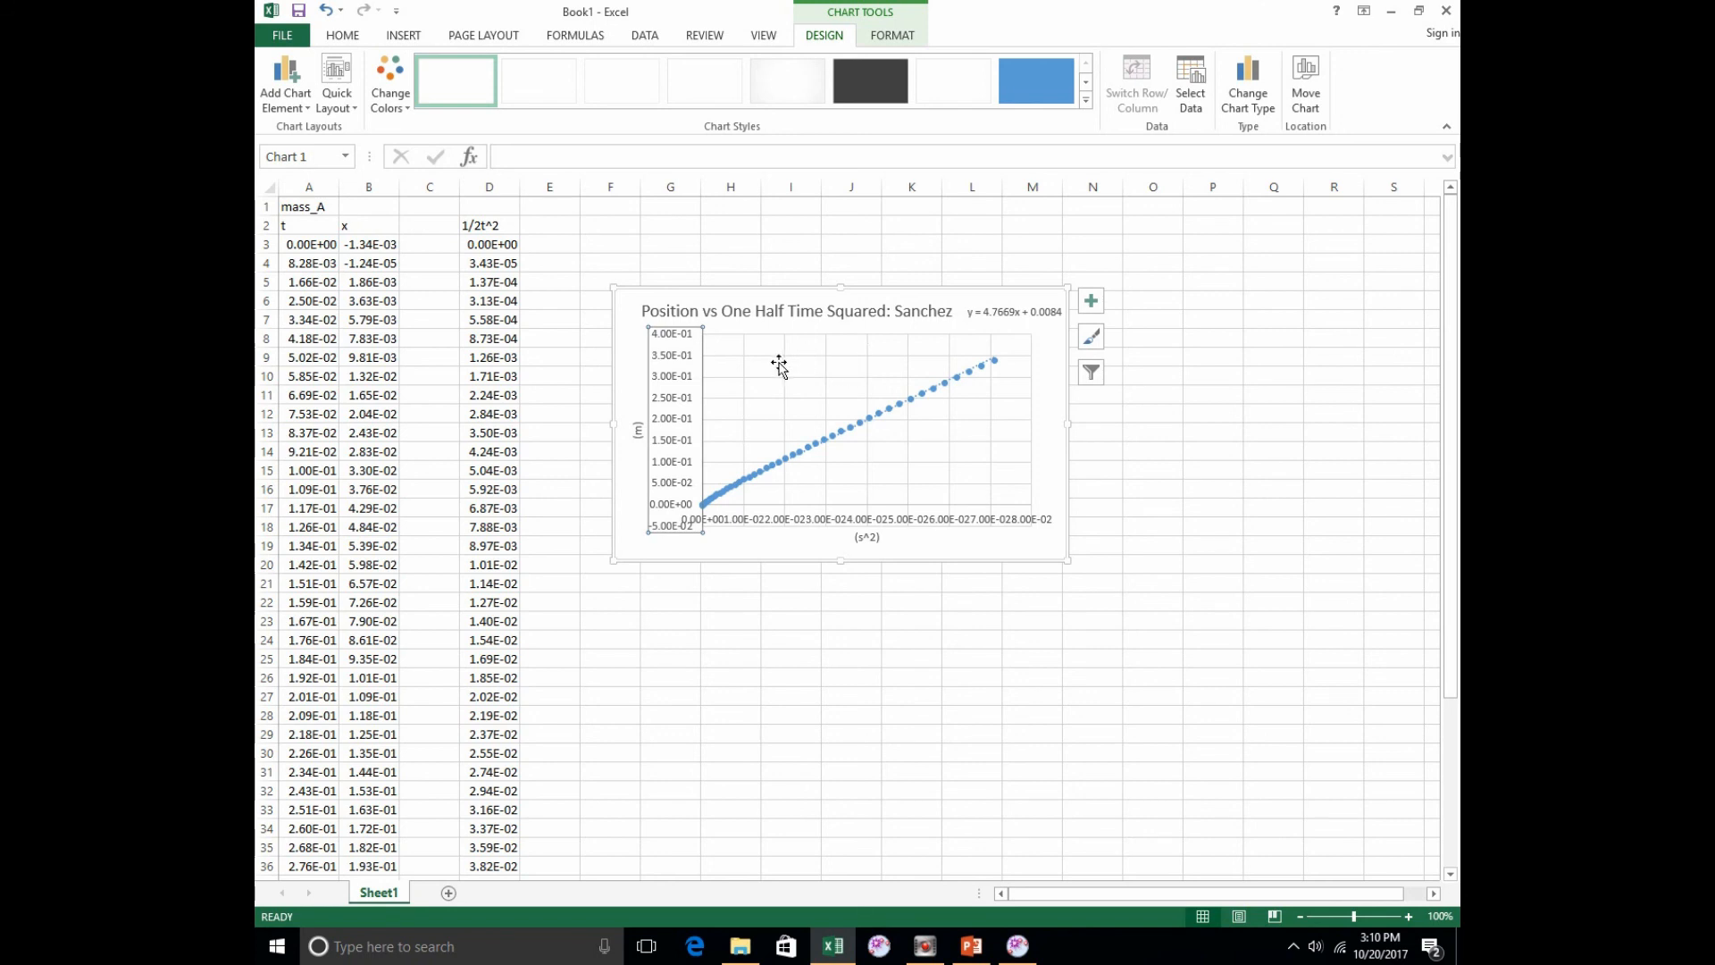
{"action": "right_click", "coordinate": [696, 360]}
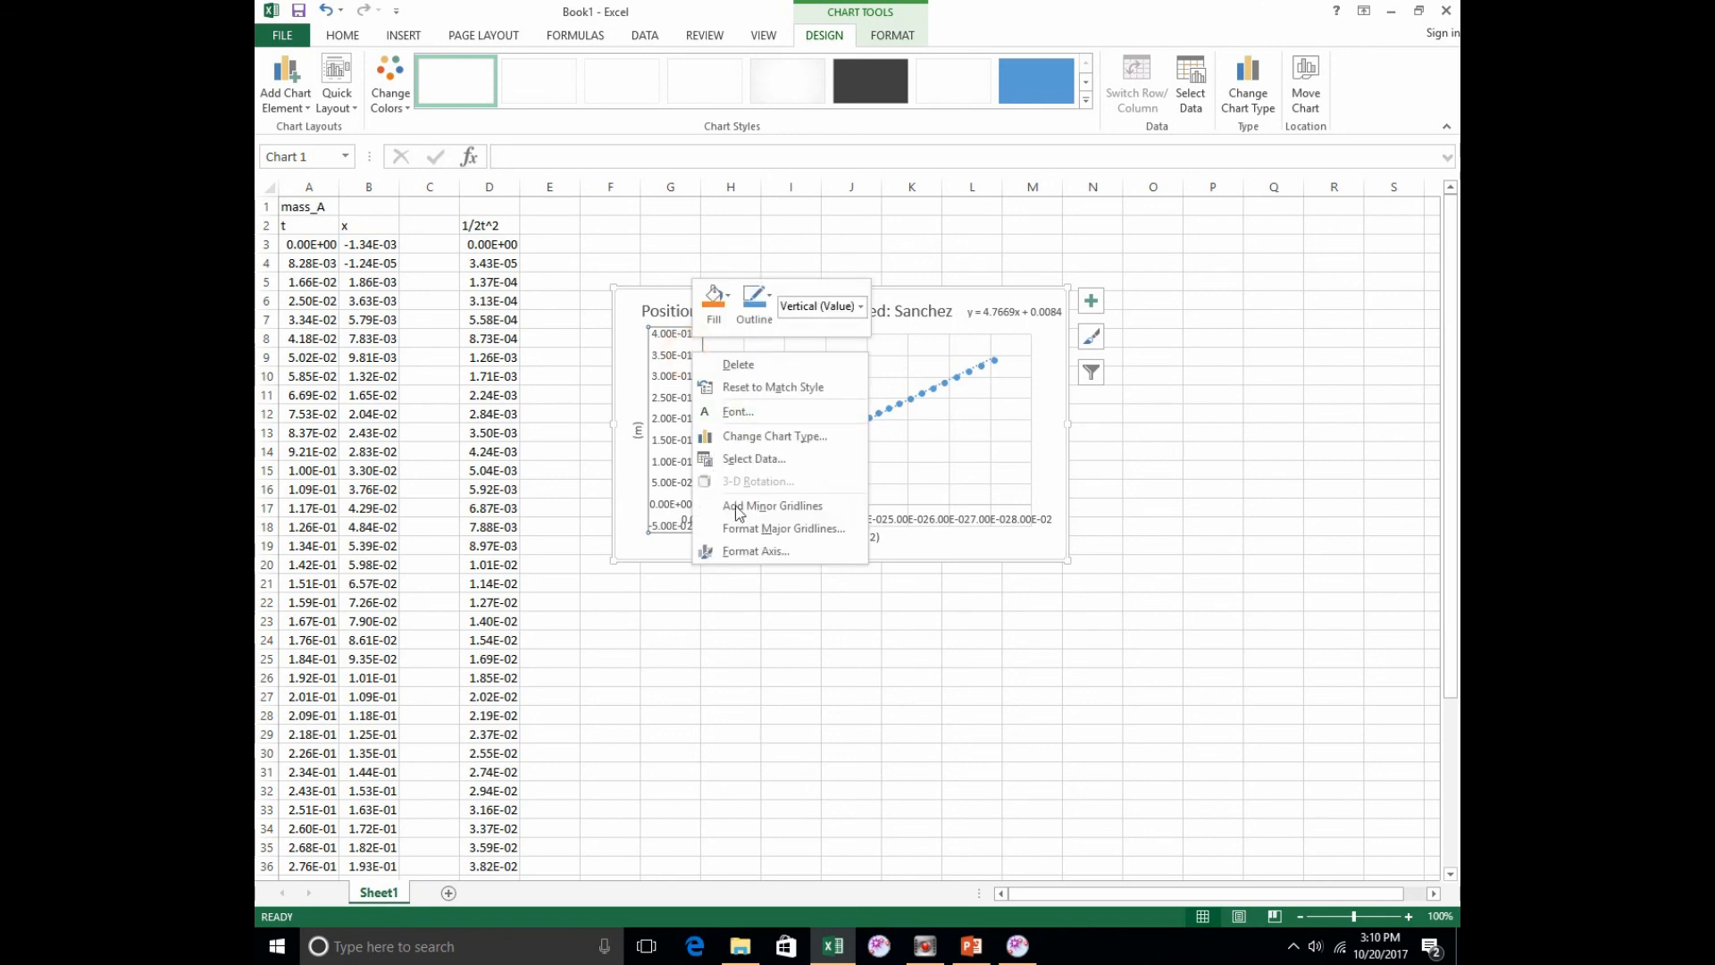
{"action": "left_click", "coordinate": [756, 551]}
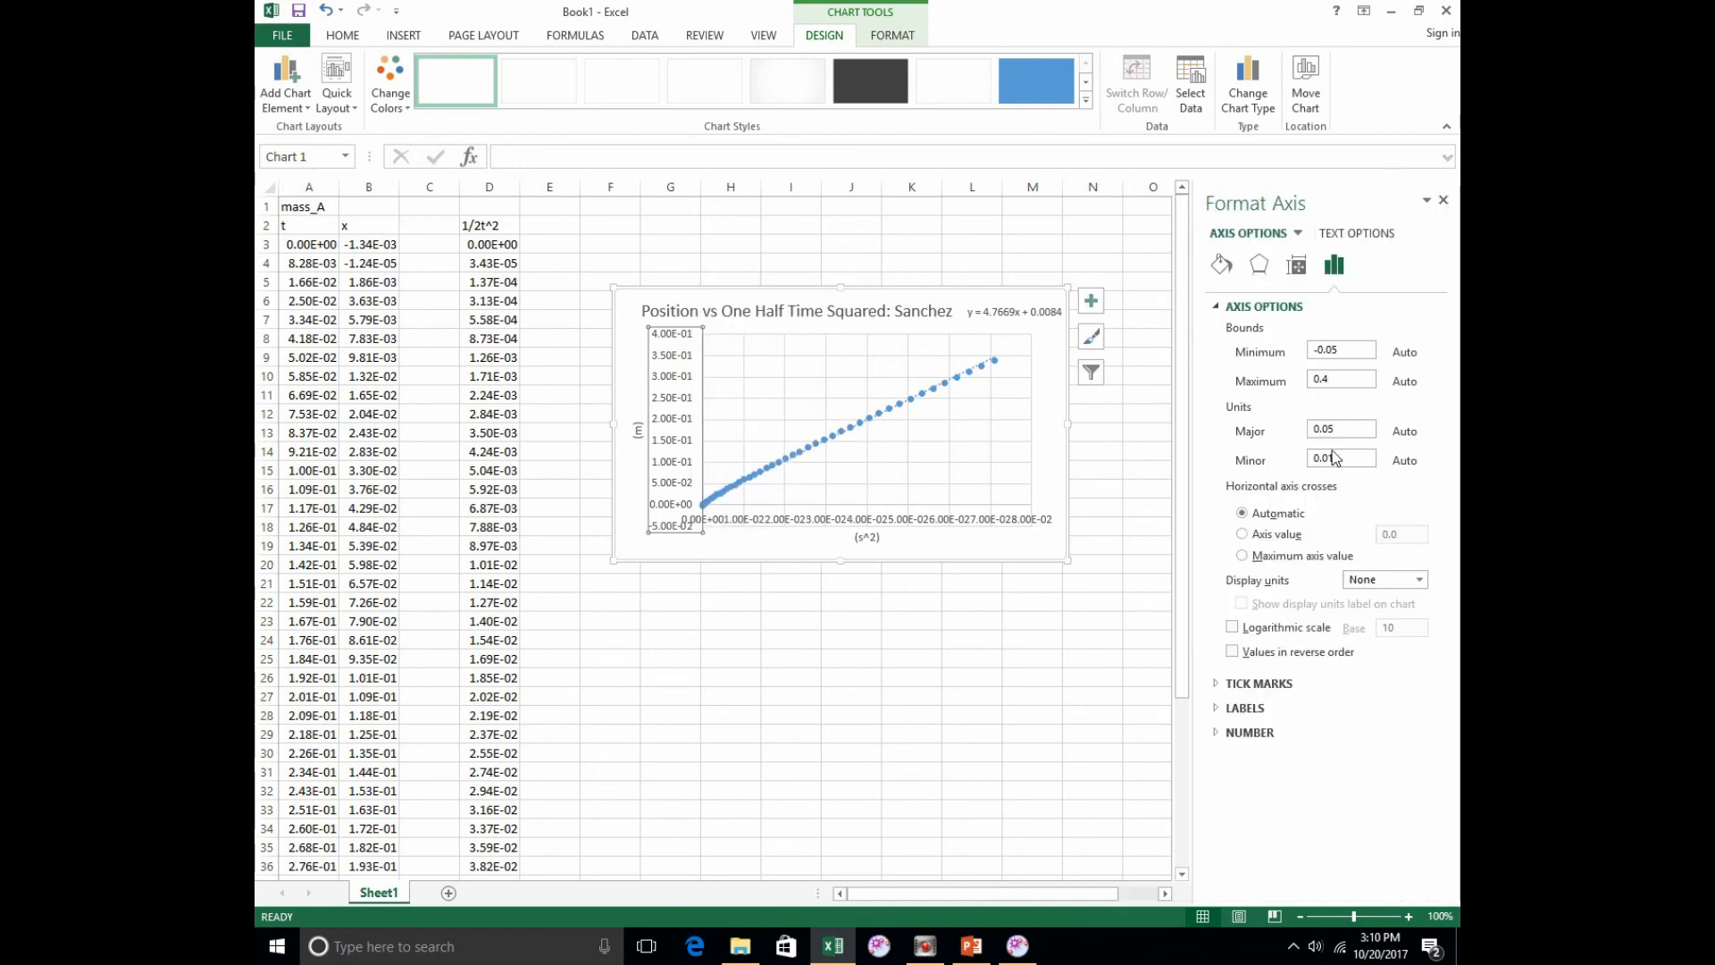
{"action": "left_click", "coordinate": [1219, 731]}
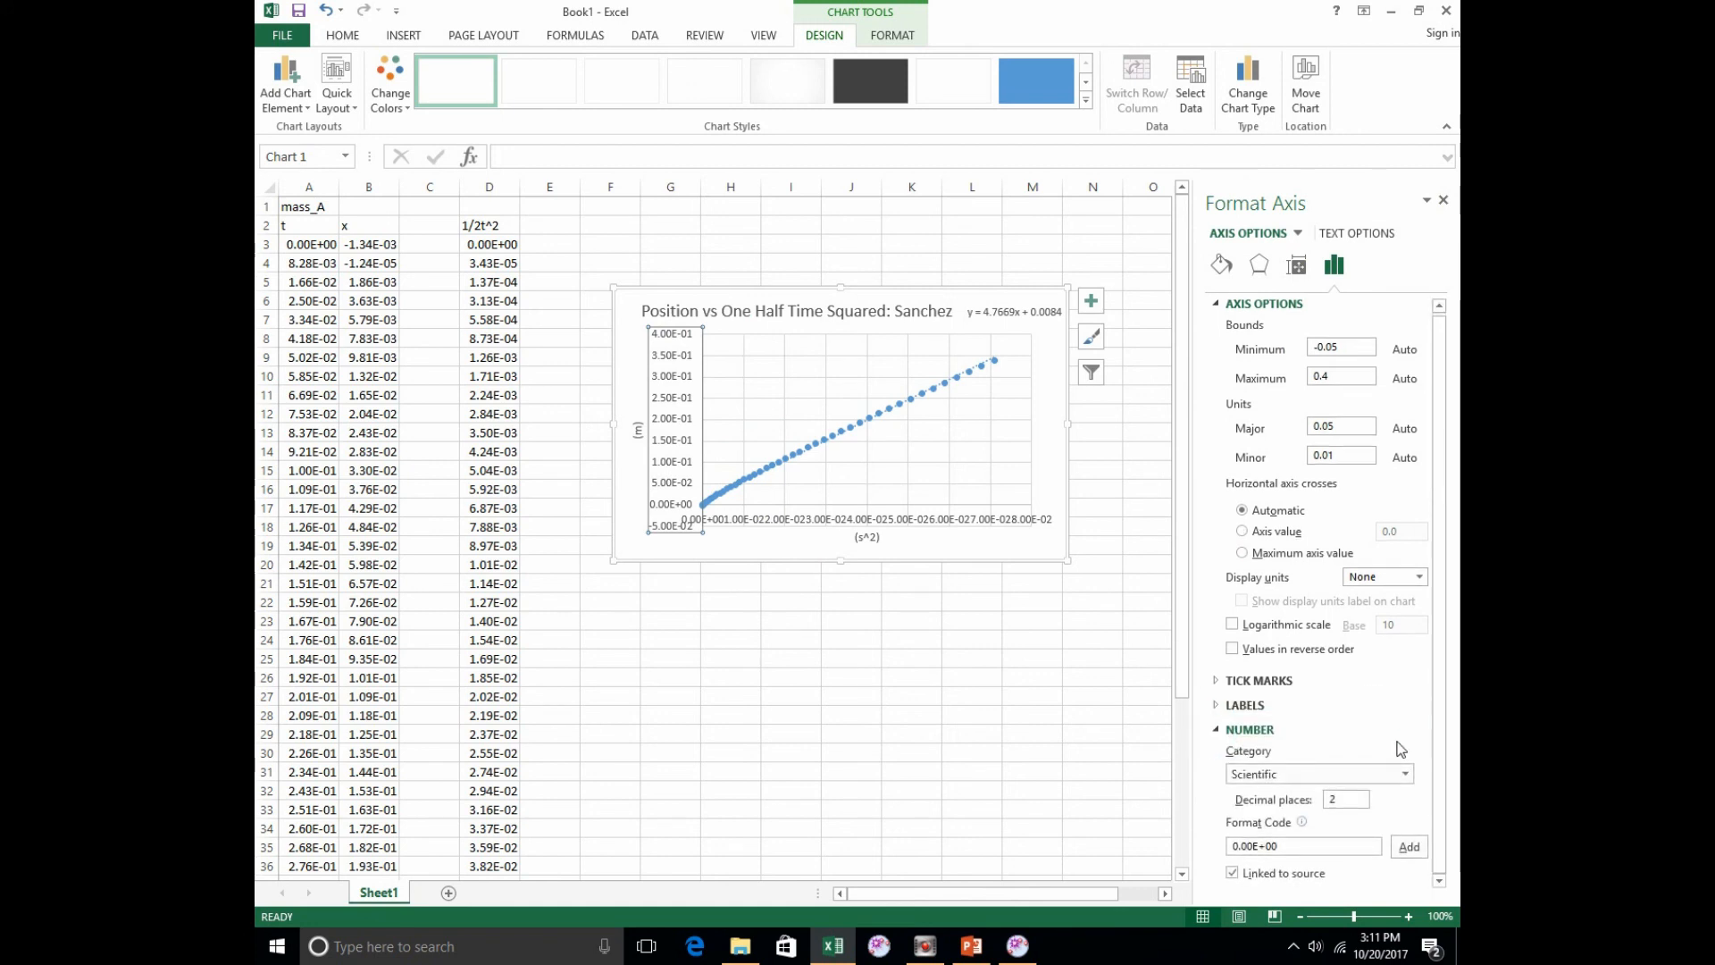
{"action": "left_click", "coordinate": [1386, 774]}
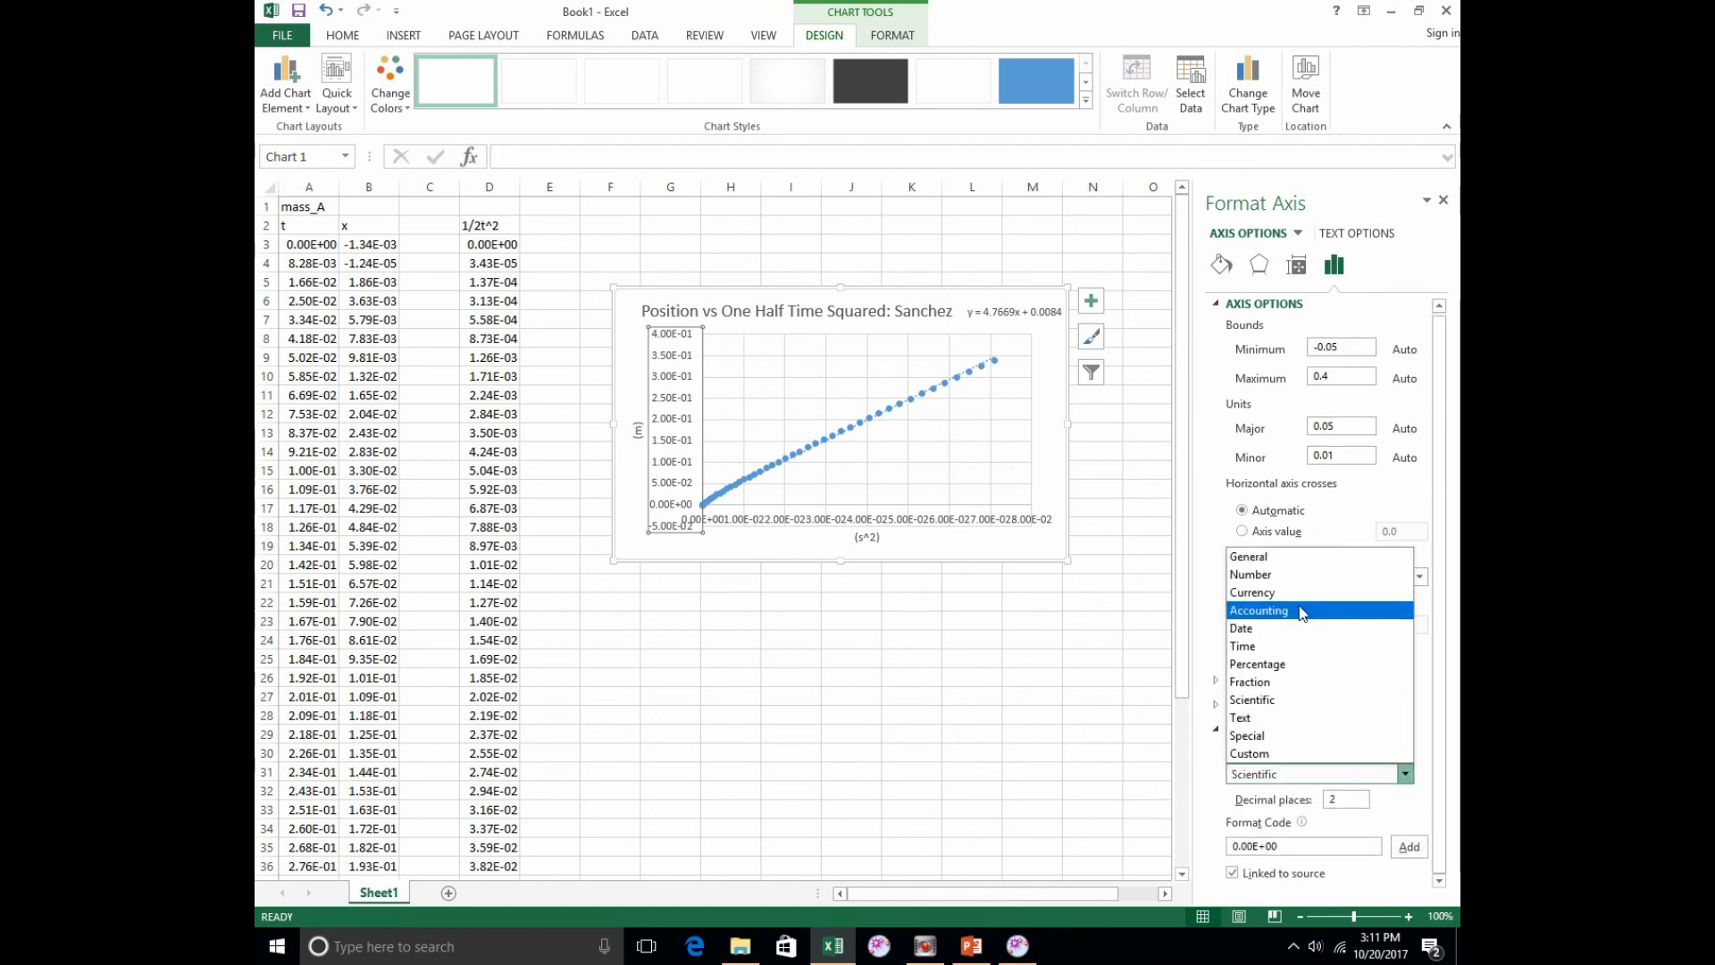
{"action": "left_click", "coordinate": [1294, 574]}
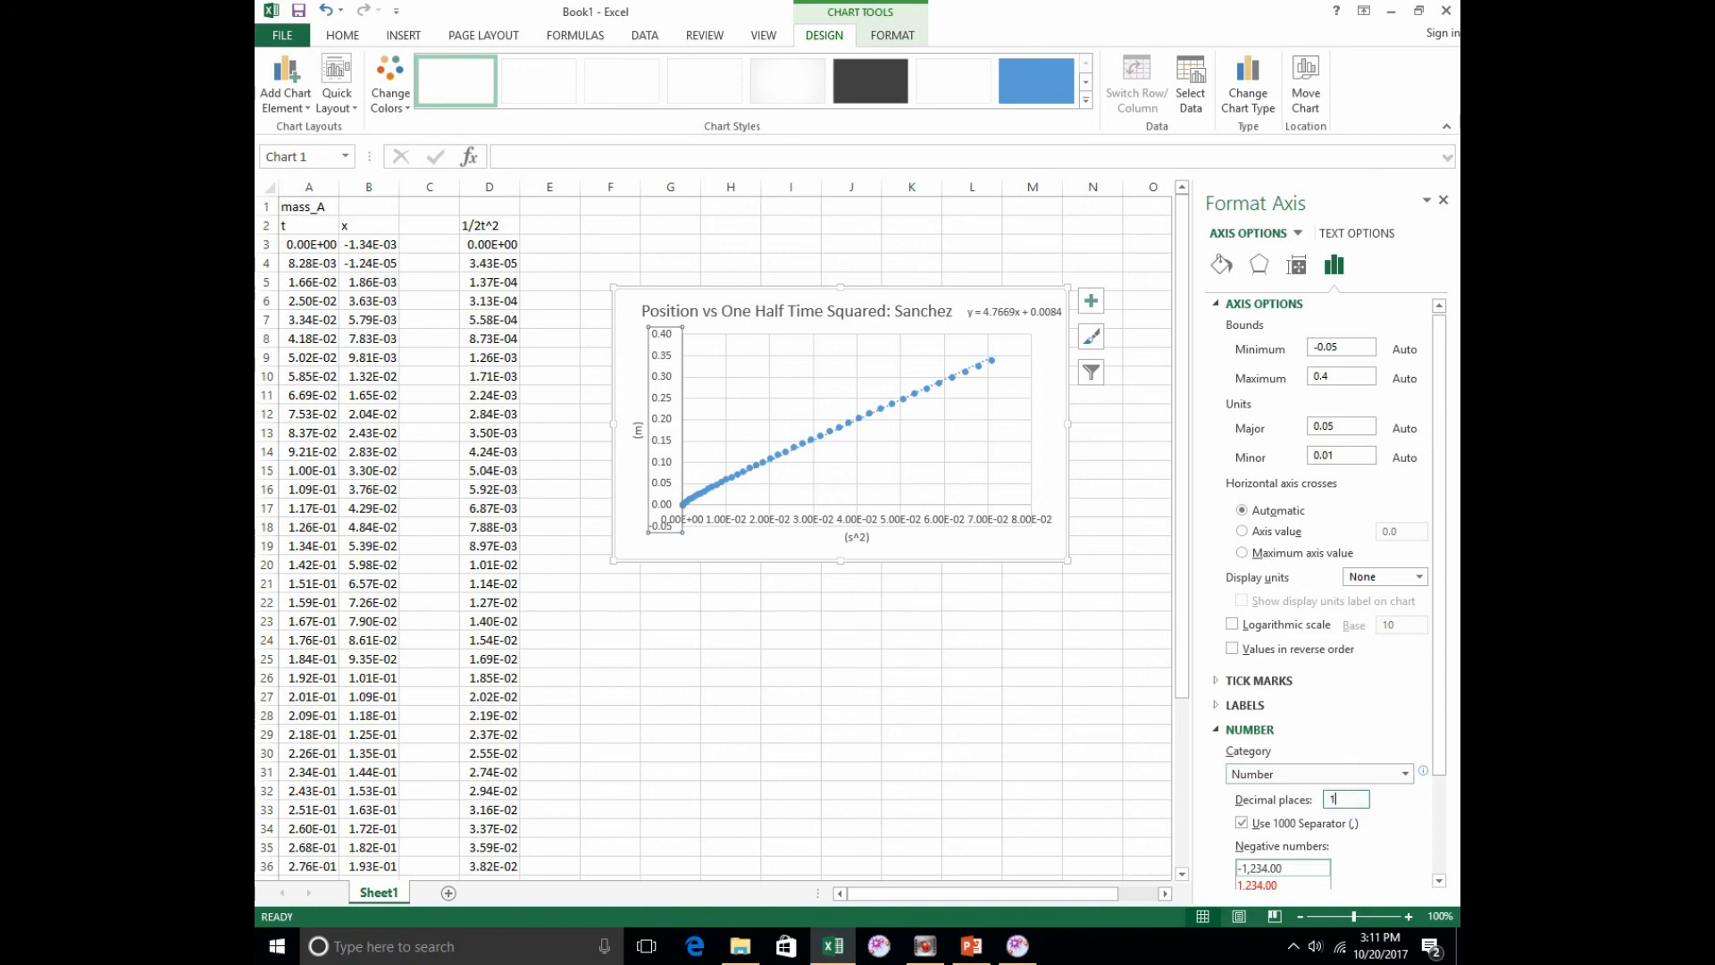
Step: Try 1 and 3 decimal places for the vertical axis labels, and set them back to 2
{"action": "key", "text": "Return"}
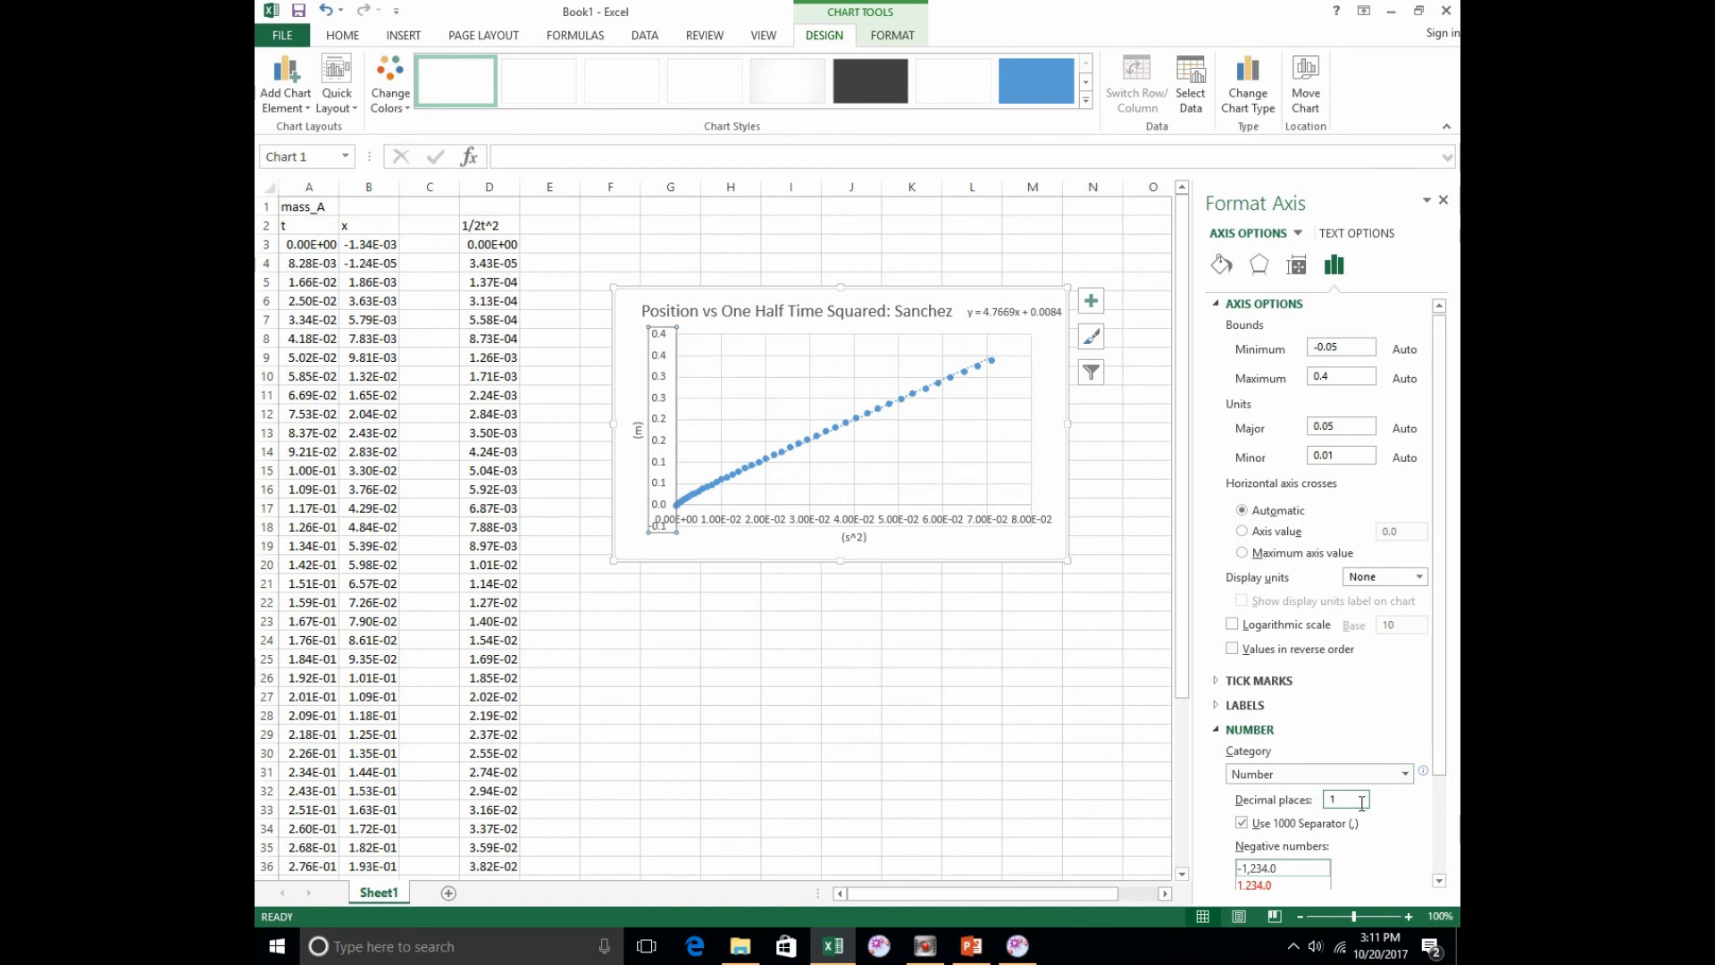
{"action": "type", "text": "3"}
{"action": "key", "text": "Return"}
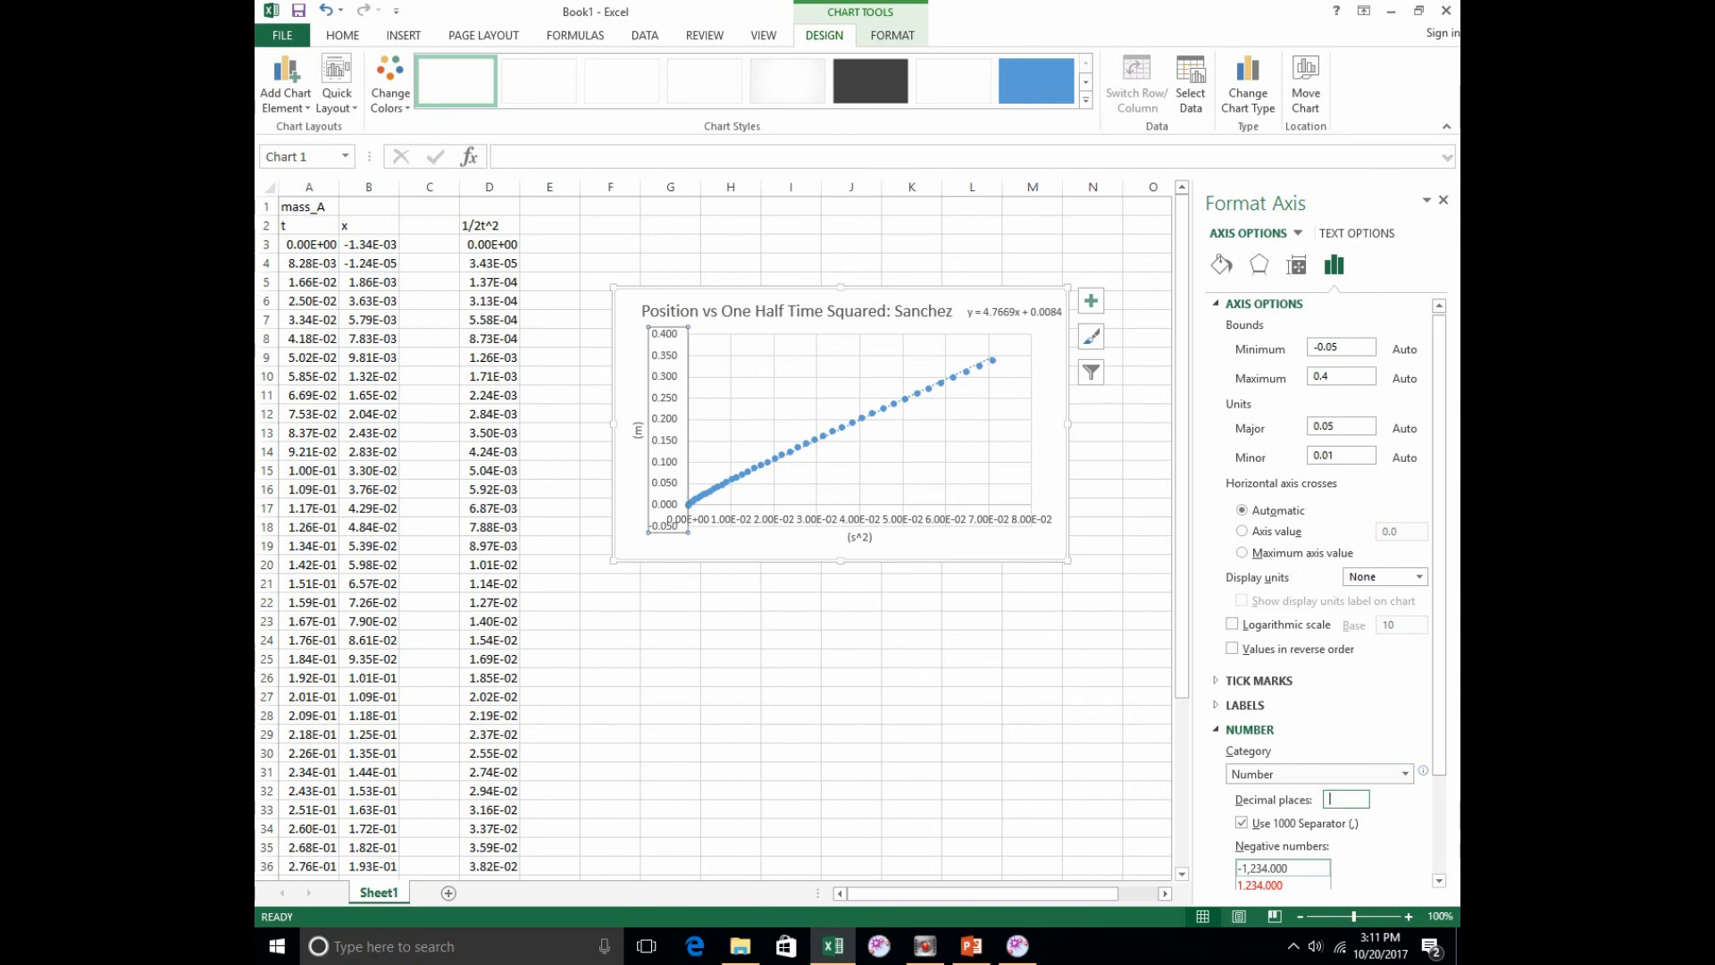
{"action": "type", "text": "2"}
{"action": "key", "text": "Return"}
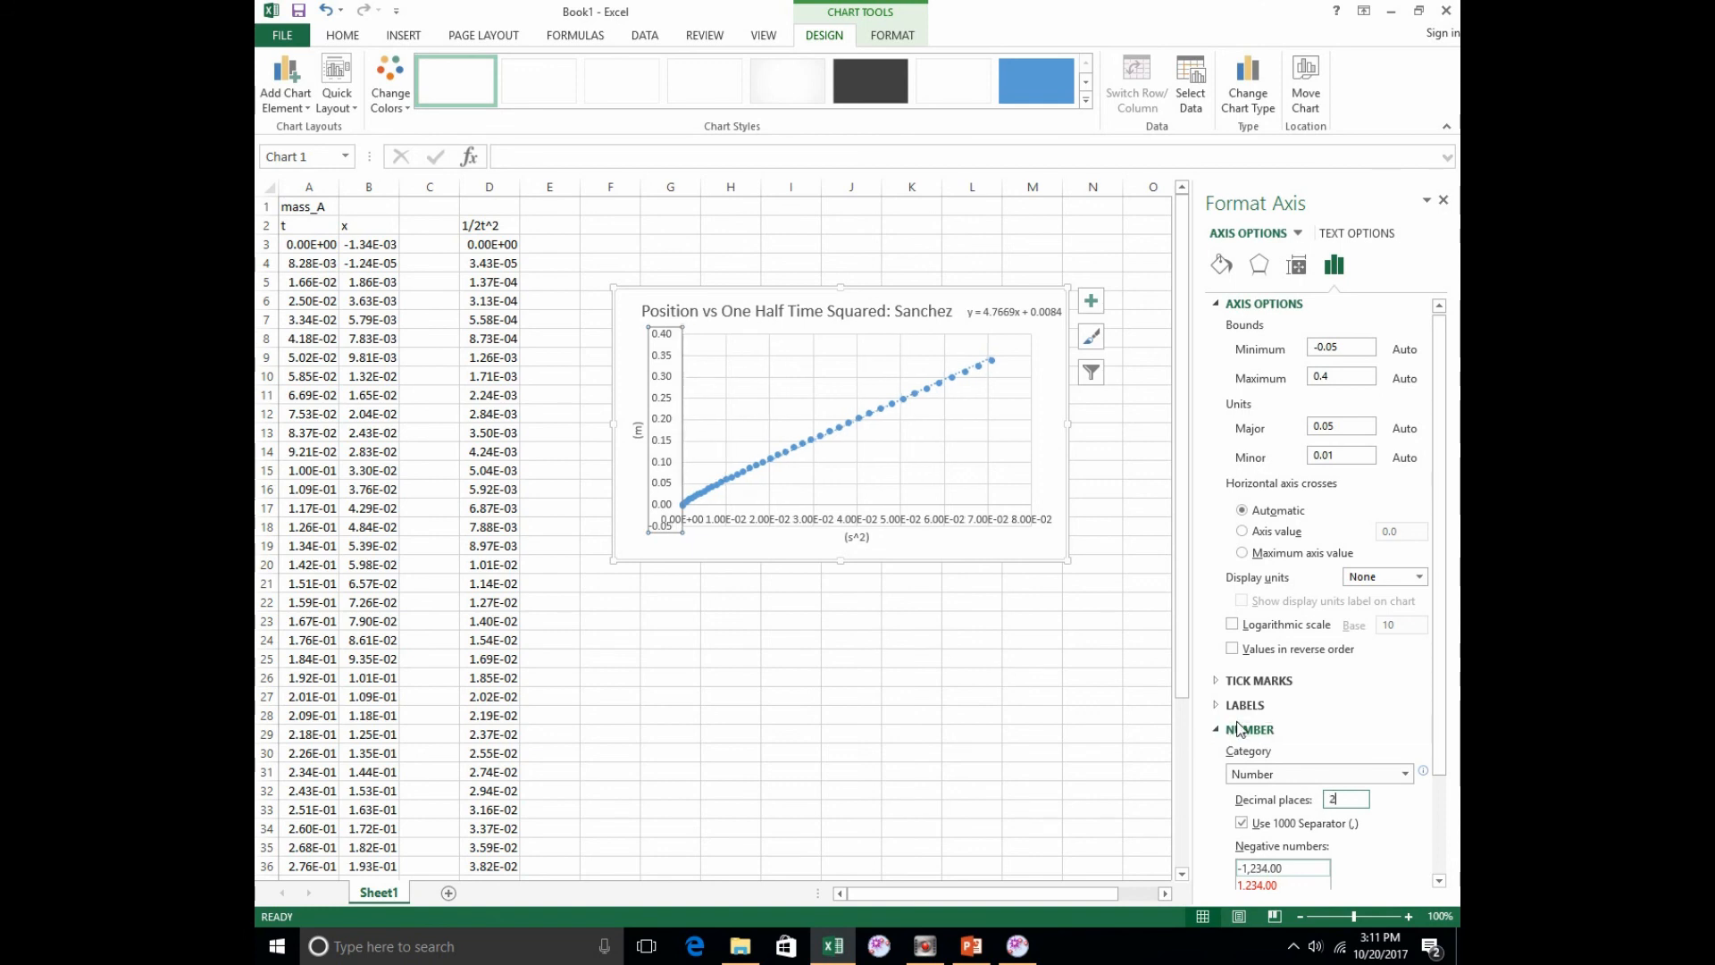
Step: Format the horizontal axis labels with the Number category instead of scientific notation
{"action": "left_click", "coordinate": [900, 525]}
{"action": "right_click", "coordinate": [899, 526]}
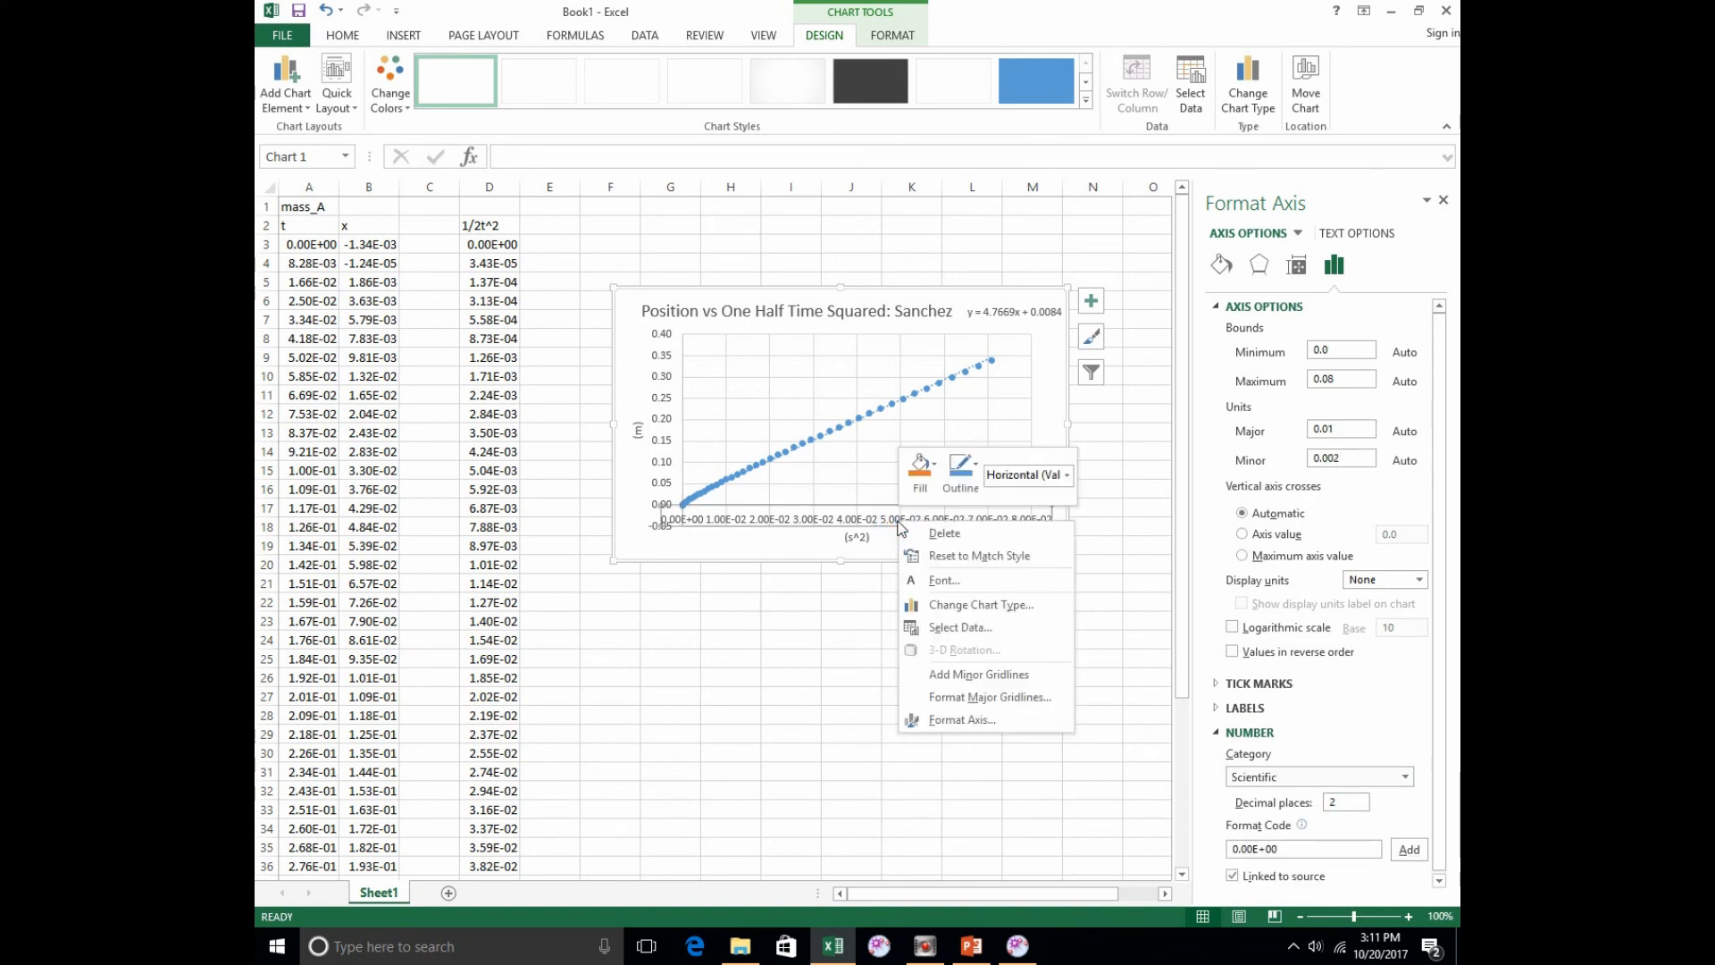
{"action": "left_click", "coordinate": [1368, 717]}
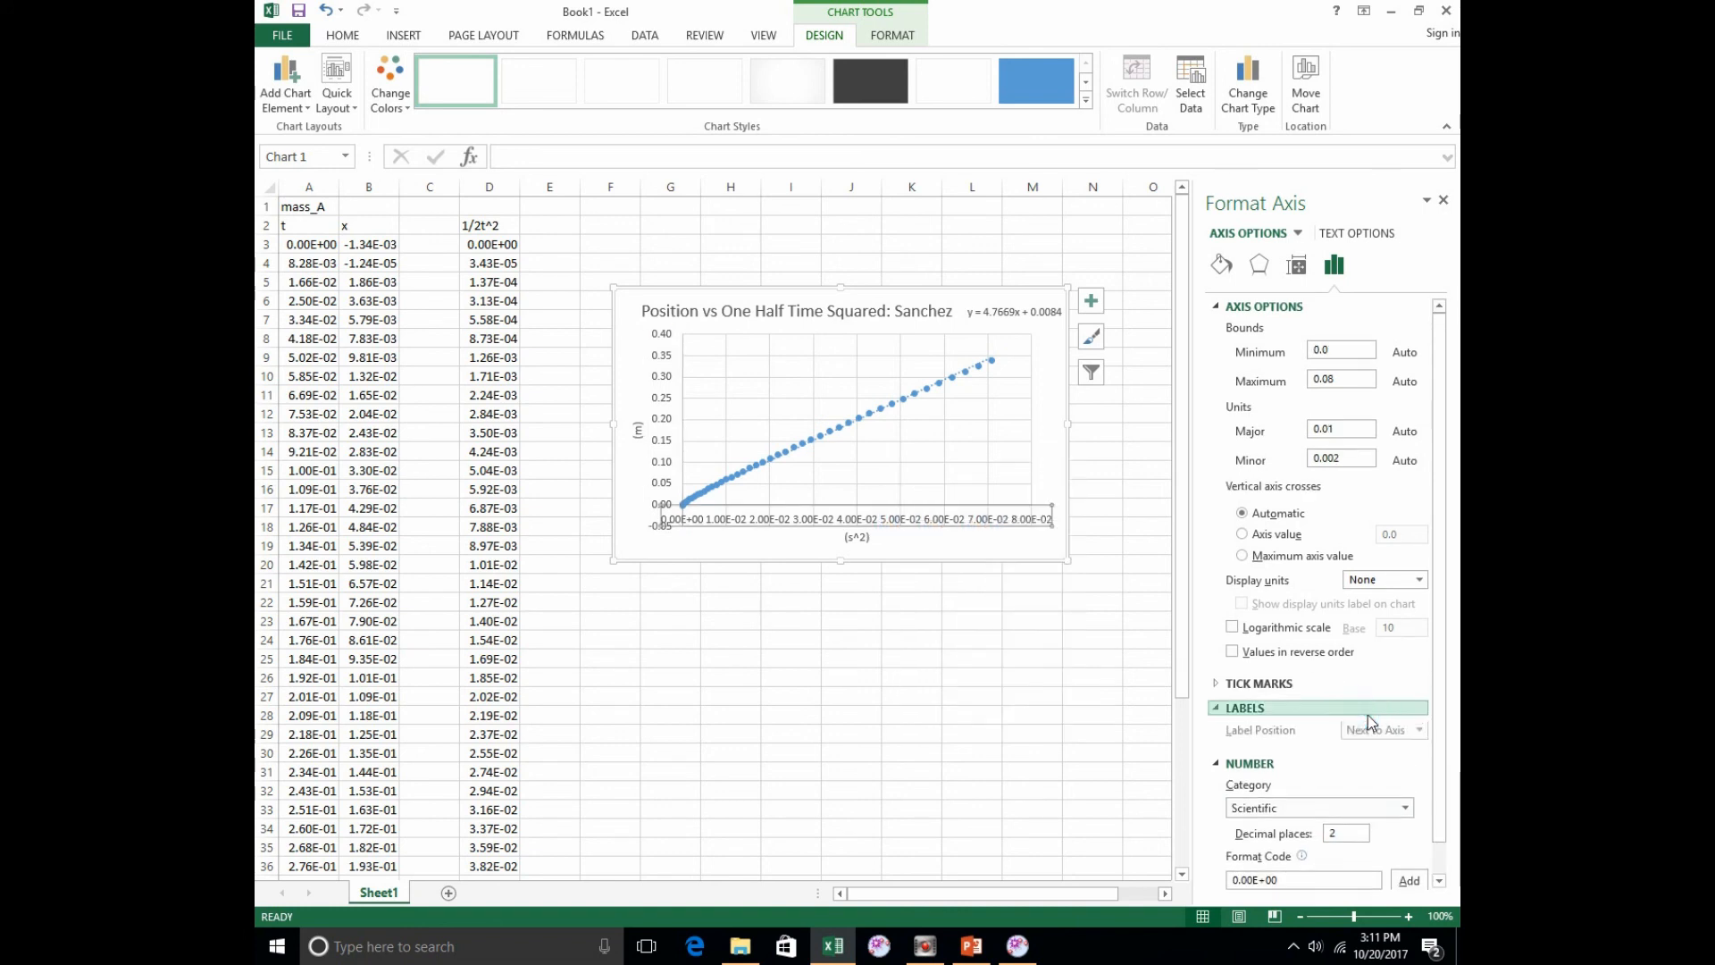
{"action": "left_click", "coordinate": [1219, 707]}
{"action": "left_click", "coordinate": [1349, 777]}
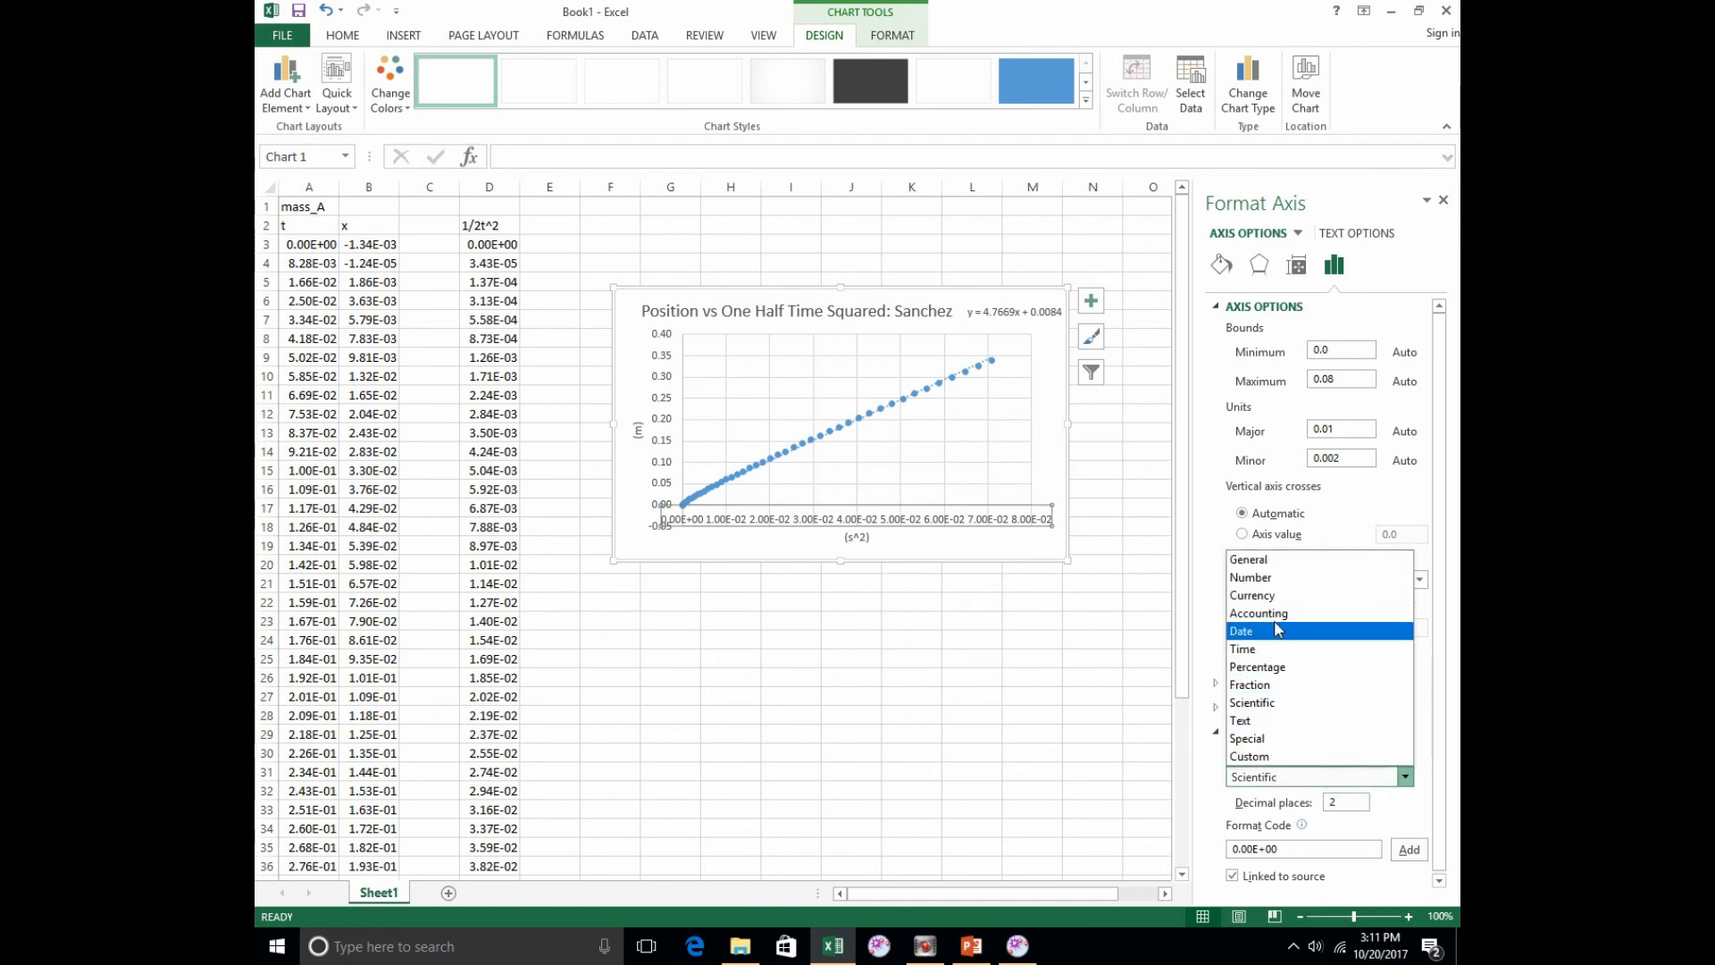
{"action": "left_click", "coordinate": [1276, 577]}
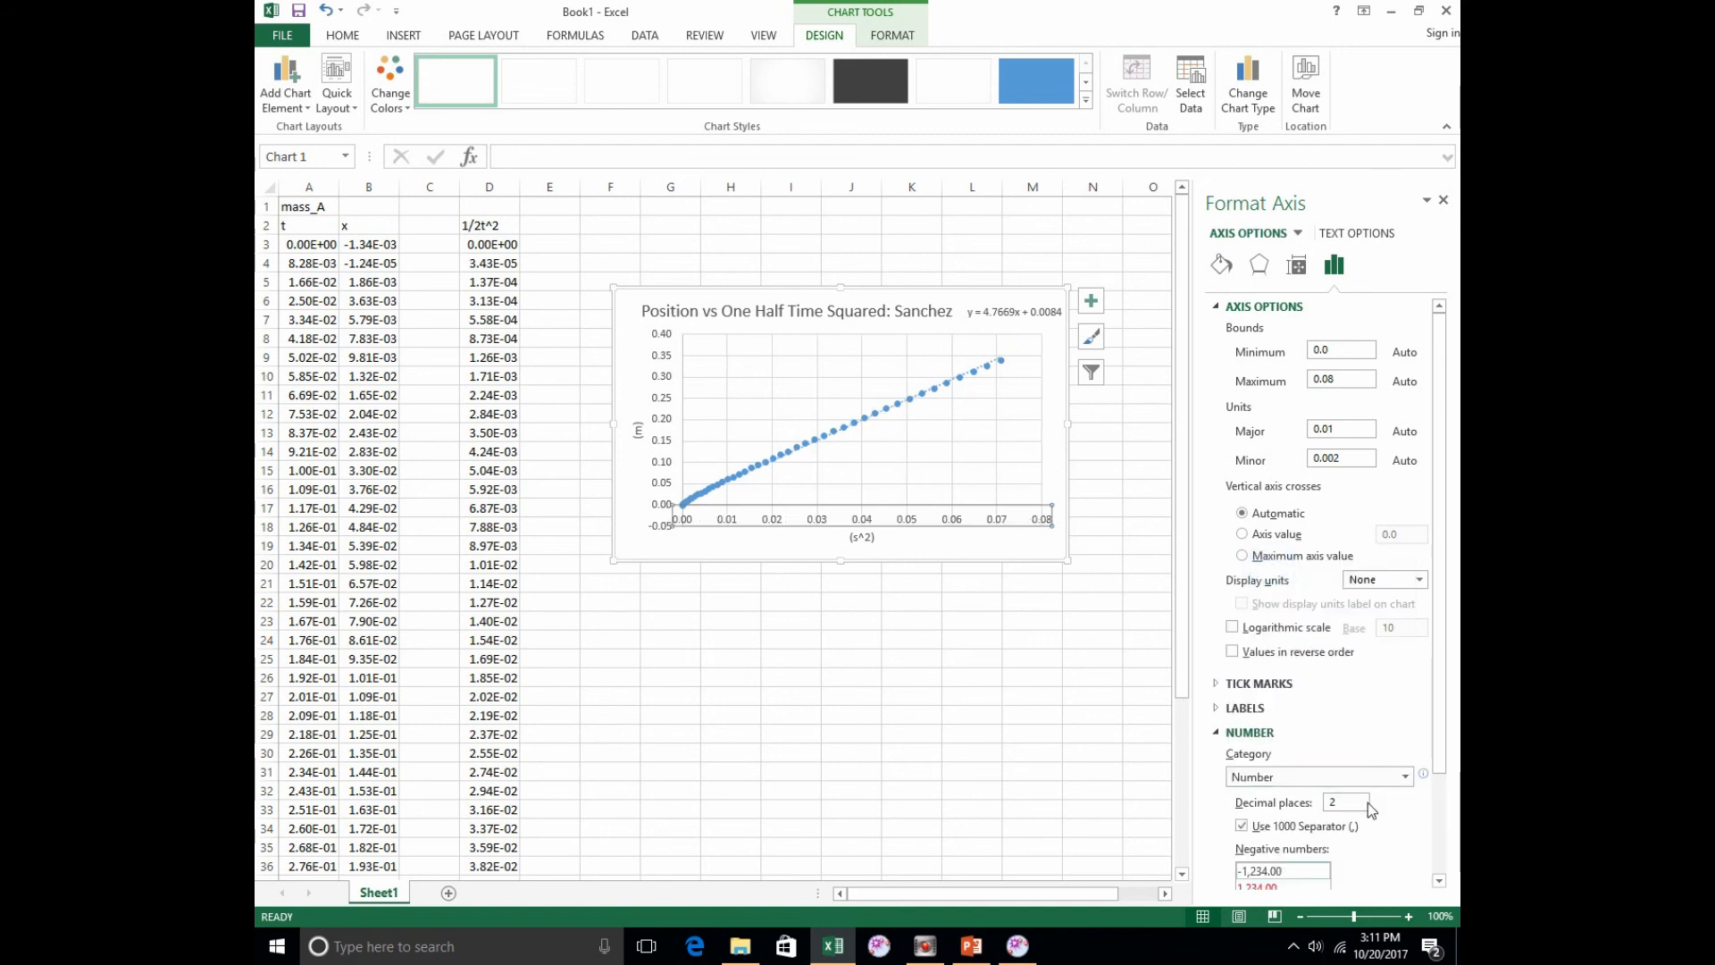
Step: Try 3 decimal places for the horizontal axis labels, set them back to 2, and deselect the chart
{"action": "left_click", "coordinate": [1343, 802]}
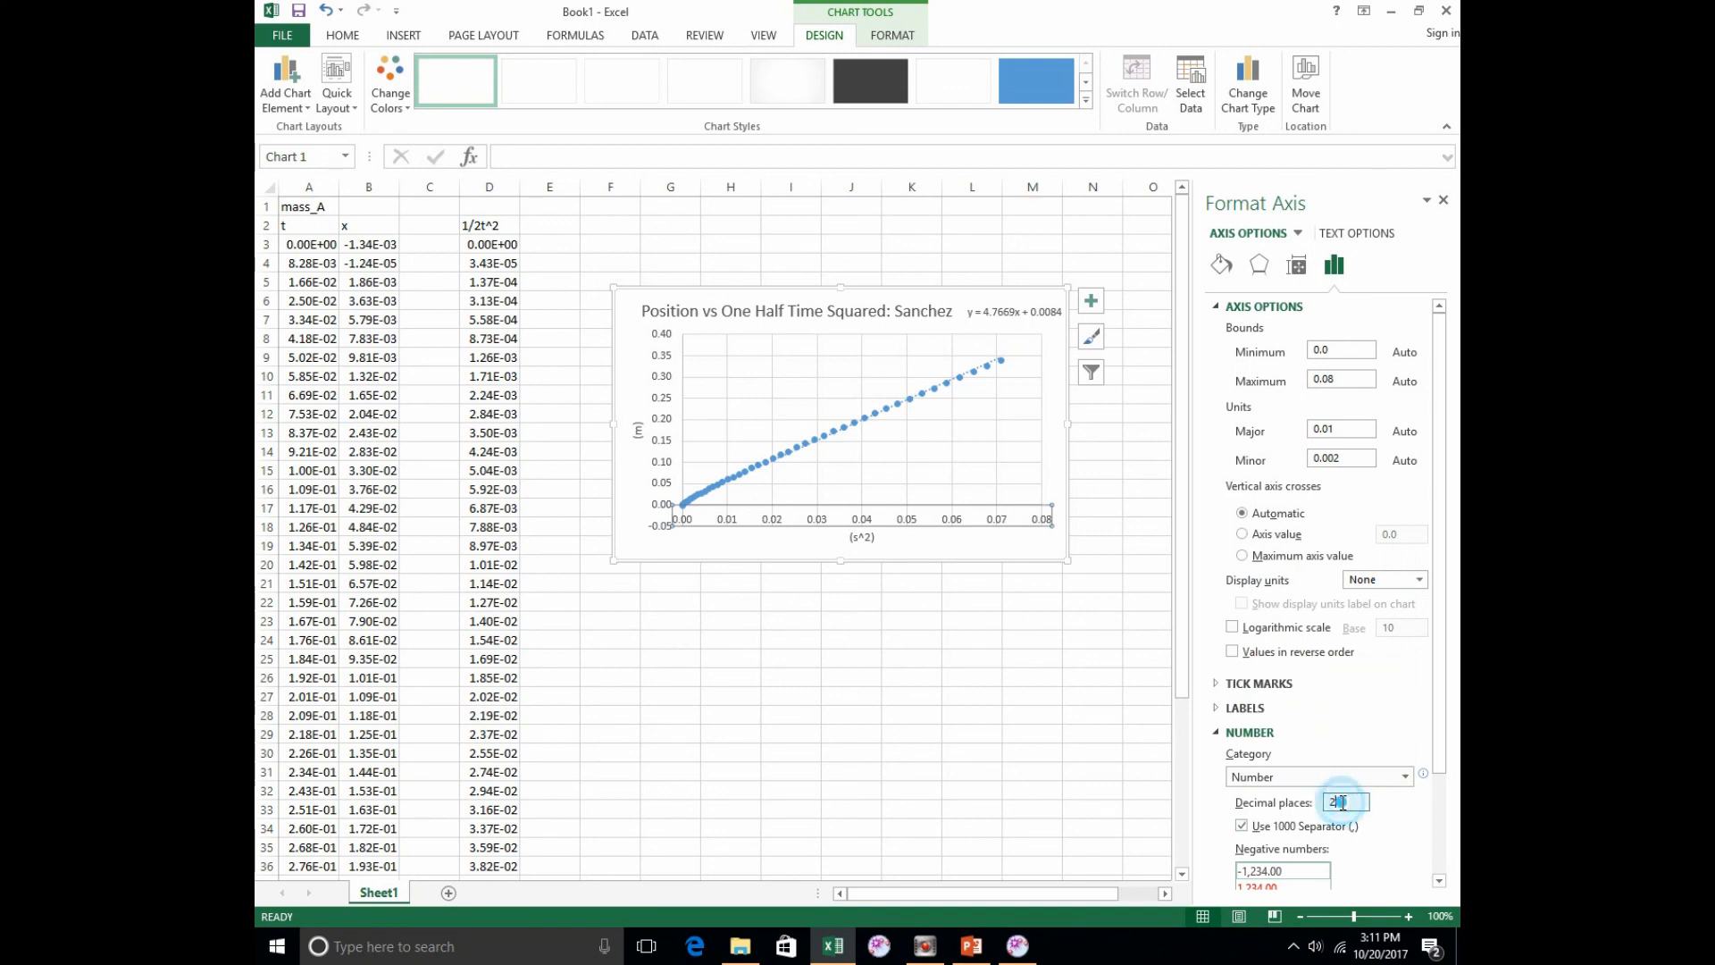
{"action": "key", "text": "Return"}
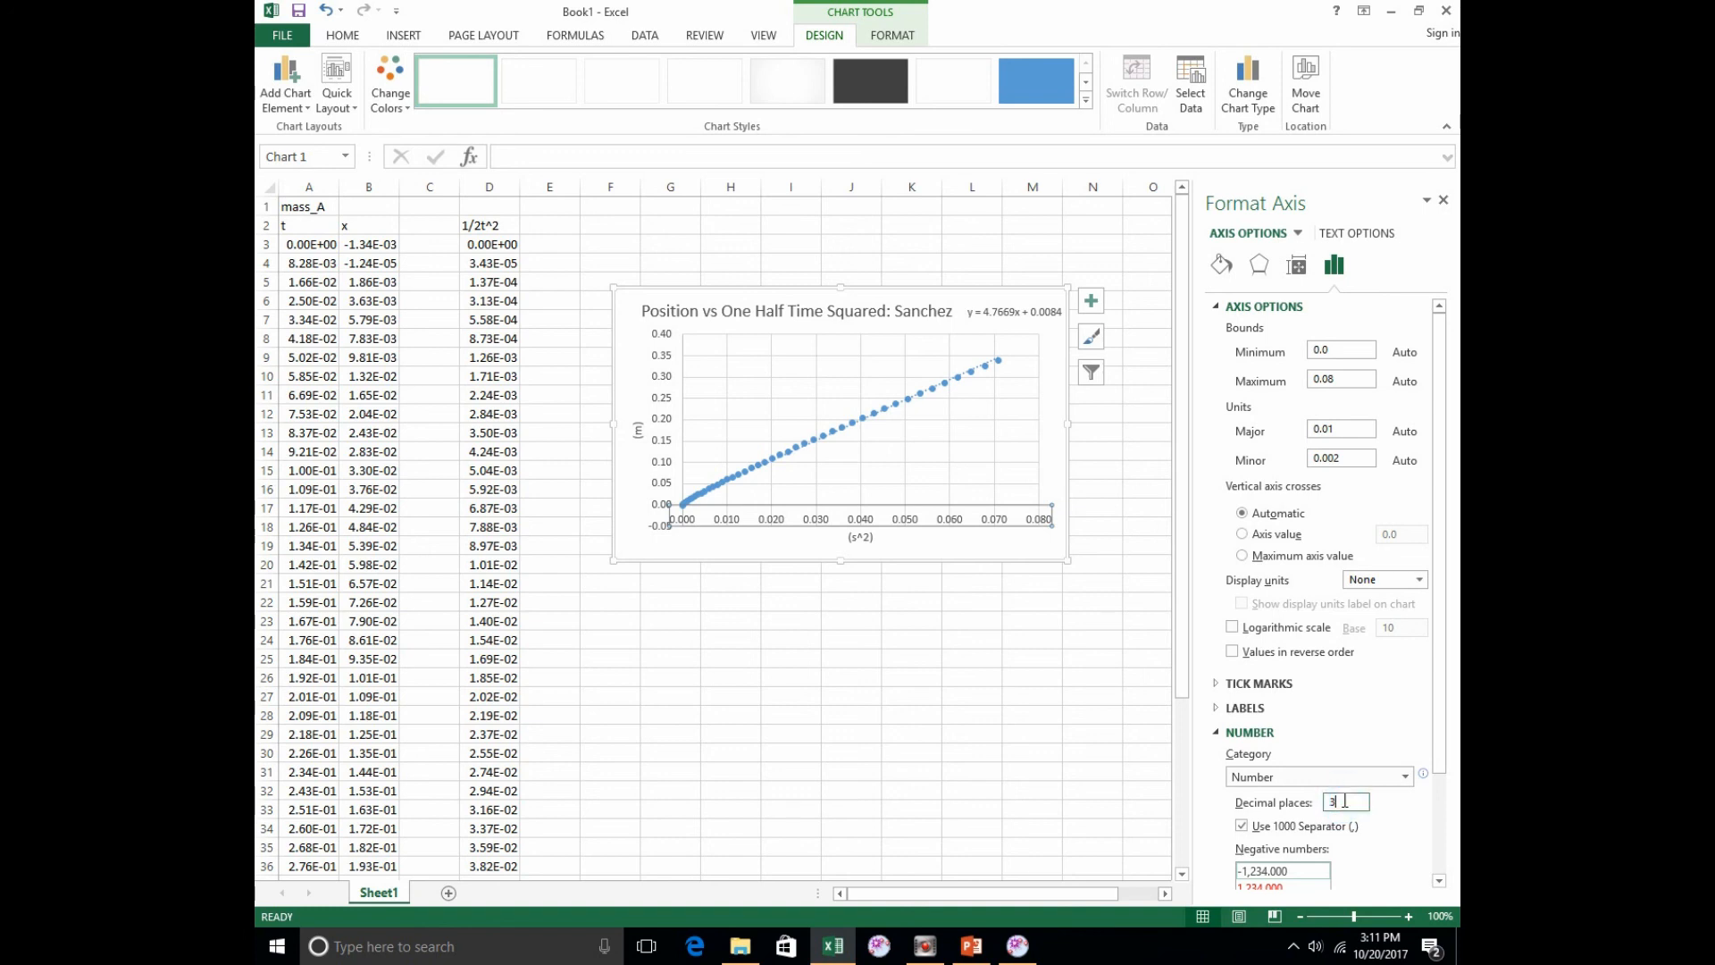
{"action": "type", "text": "2"}
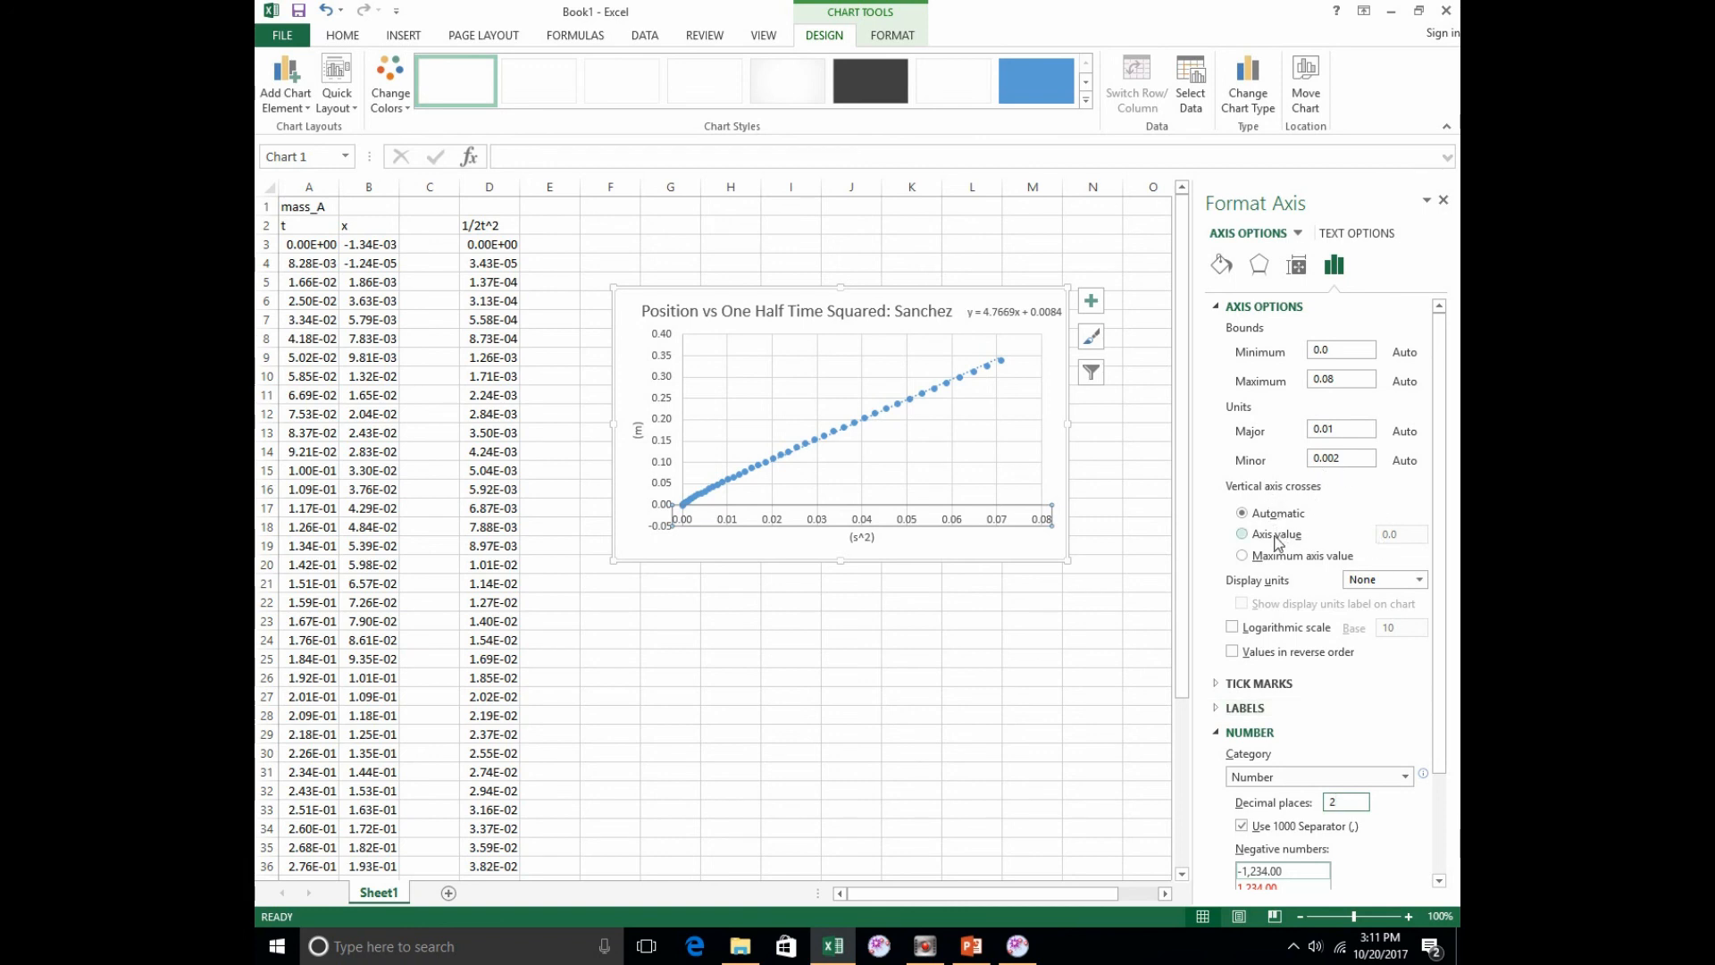
{"action": "left_click", "coordinate": [658, 445]}
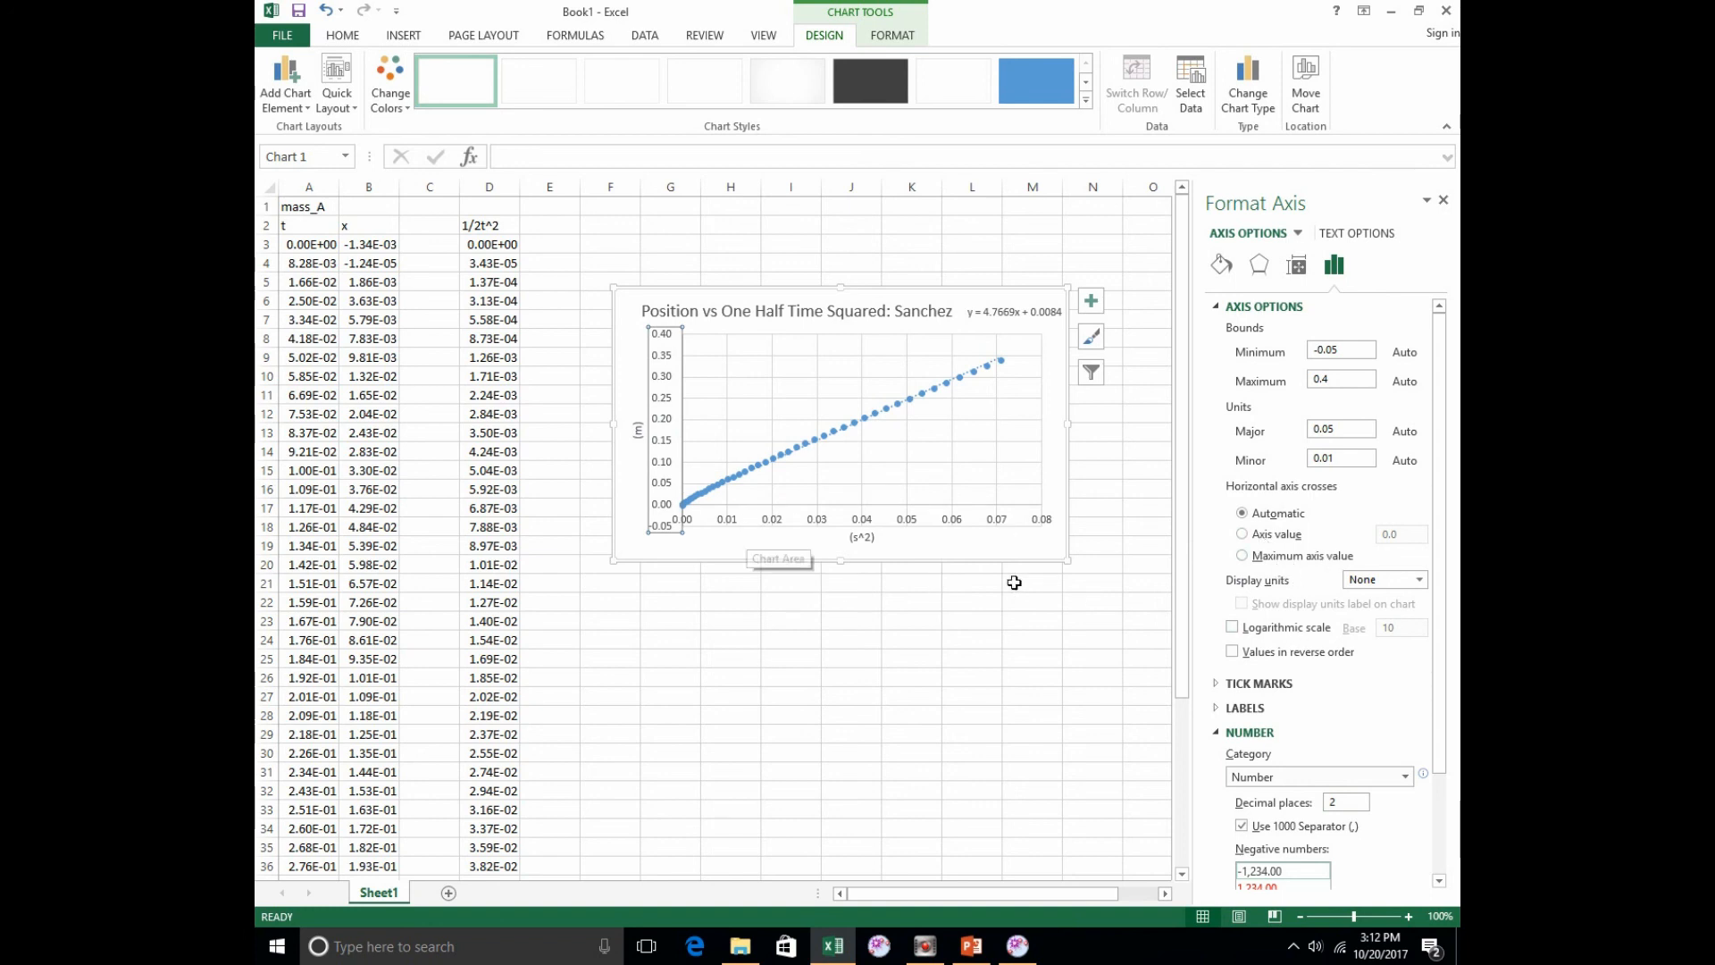
{"action": "left_click", "coordinate": [1022, 618]}
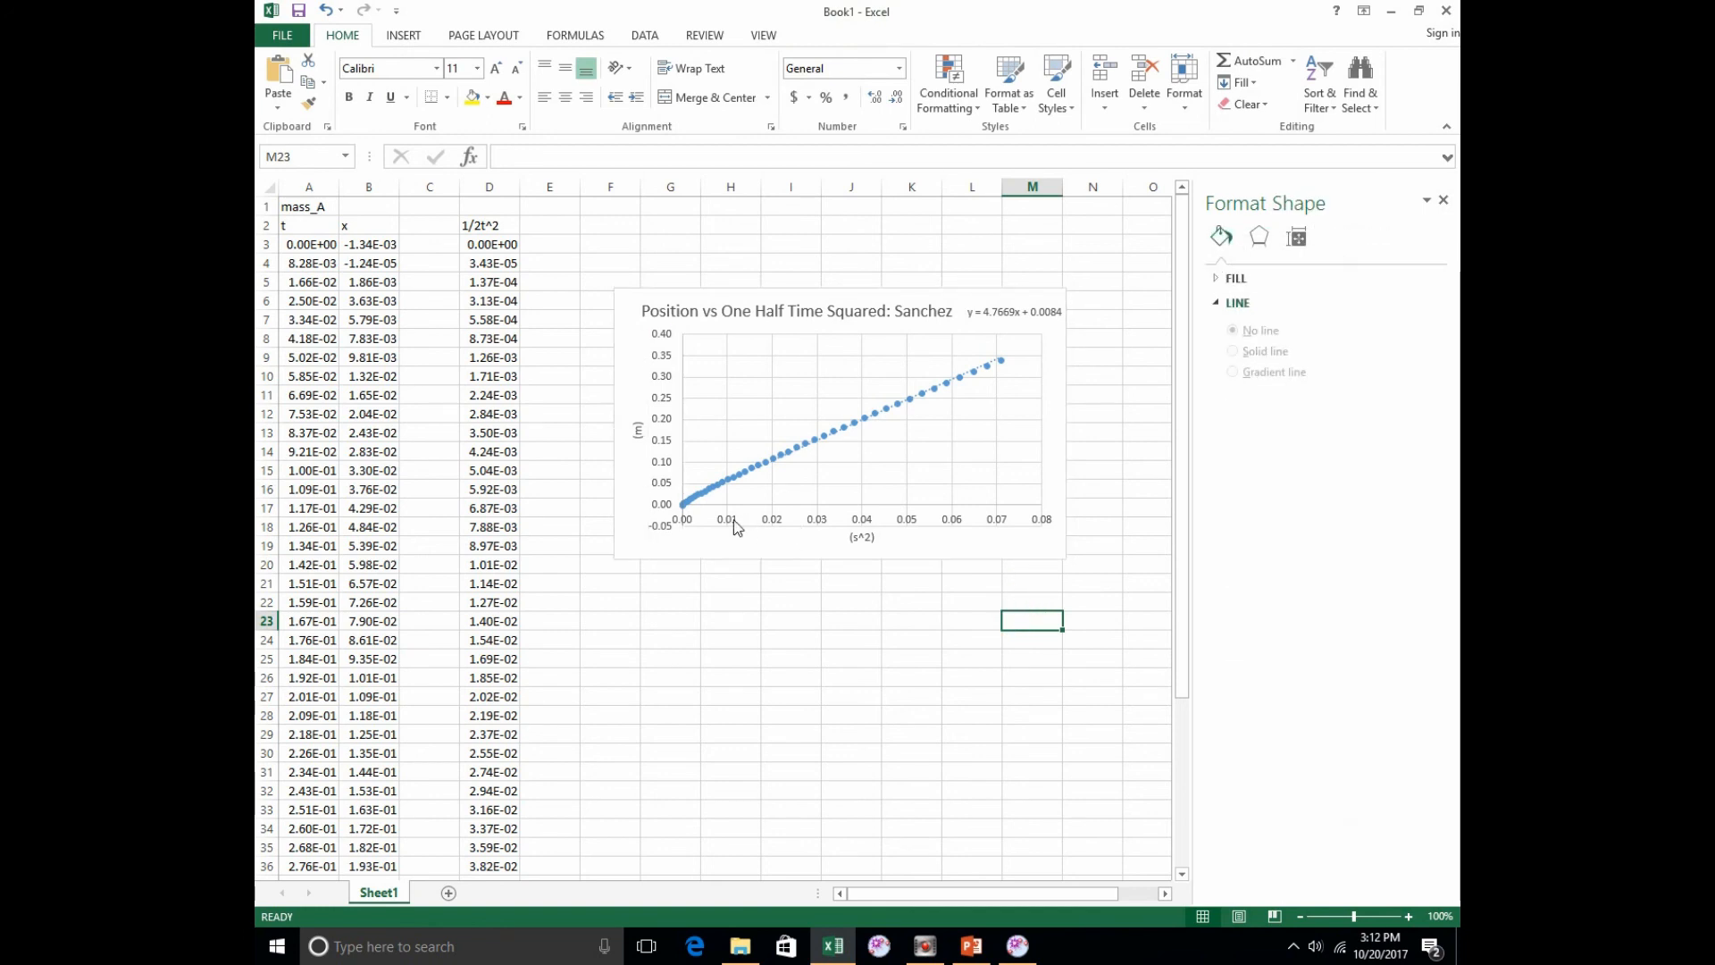
Step: Set the vertical axis minimum bound to 0, close the axis formatting options, and deselect the chart
{"action": "left_click", "coordinate": [664, 506]}
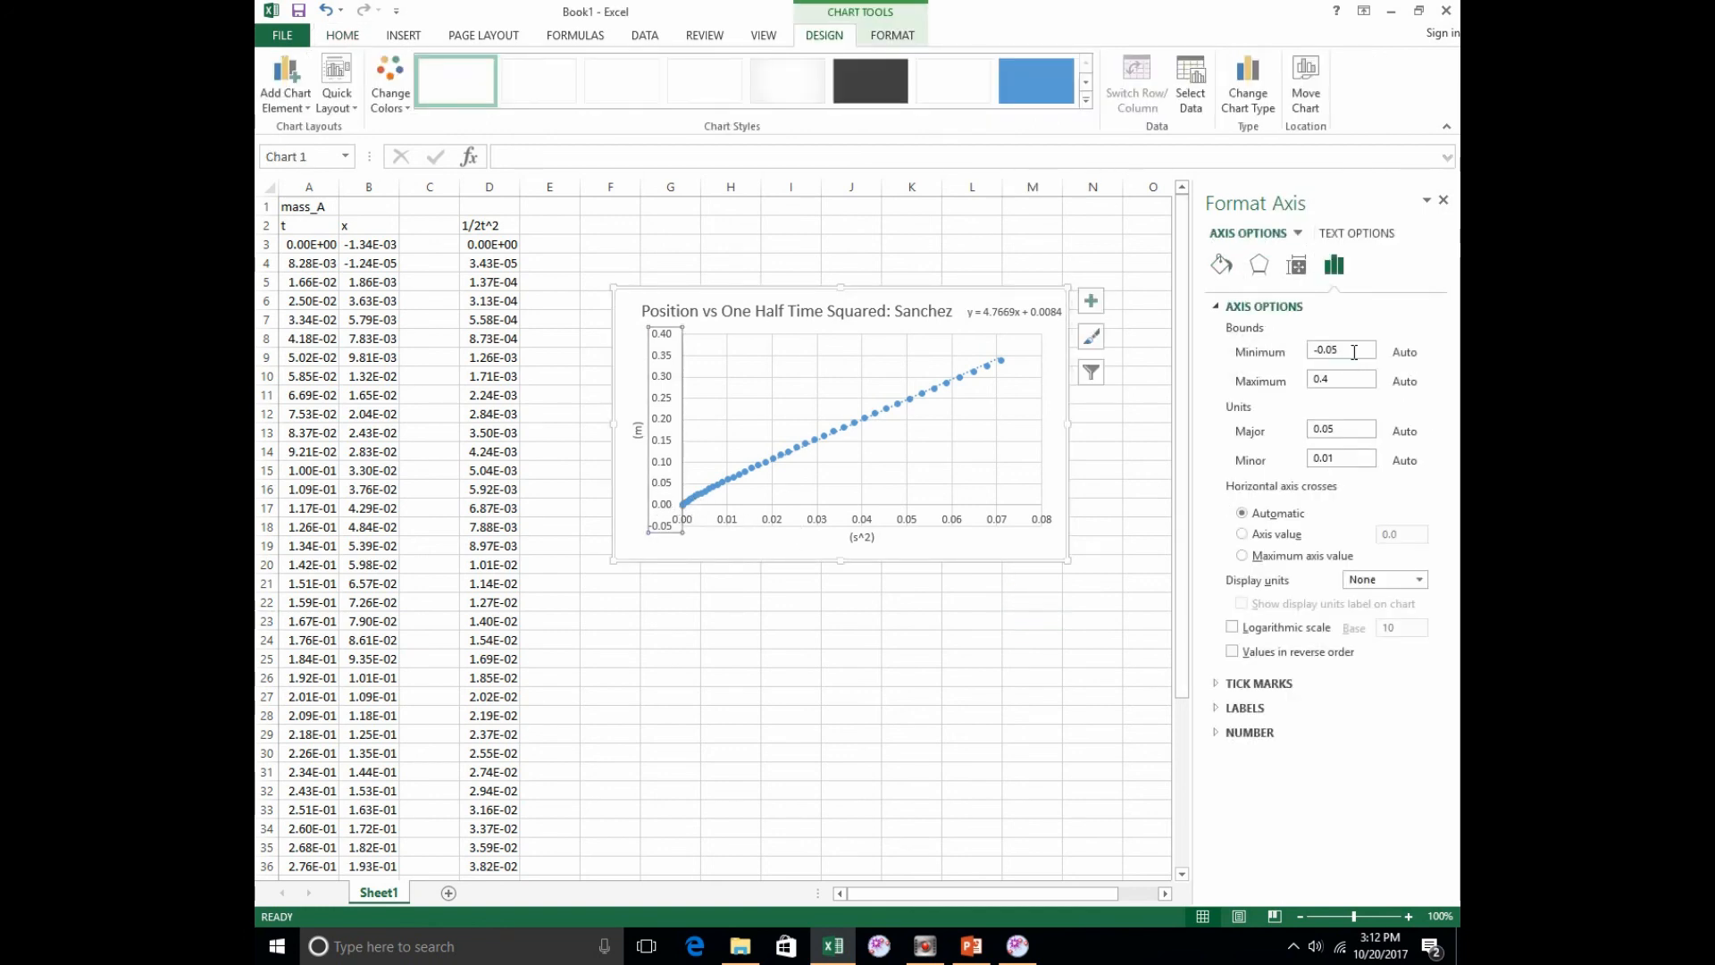
{"action": "double_click", "coordinate": [1354, 352]}
{"action": "type", "text": "0"}
{"action": "key", "text": "Return"}
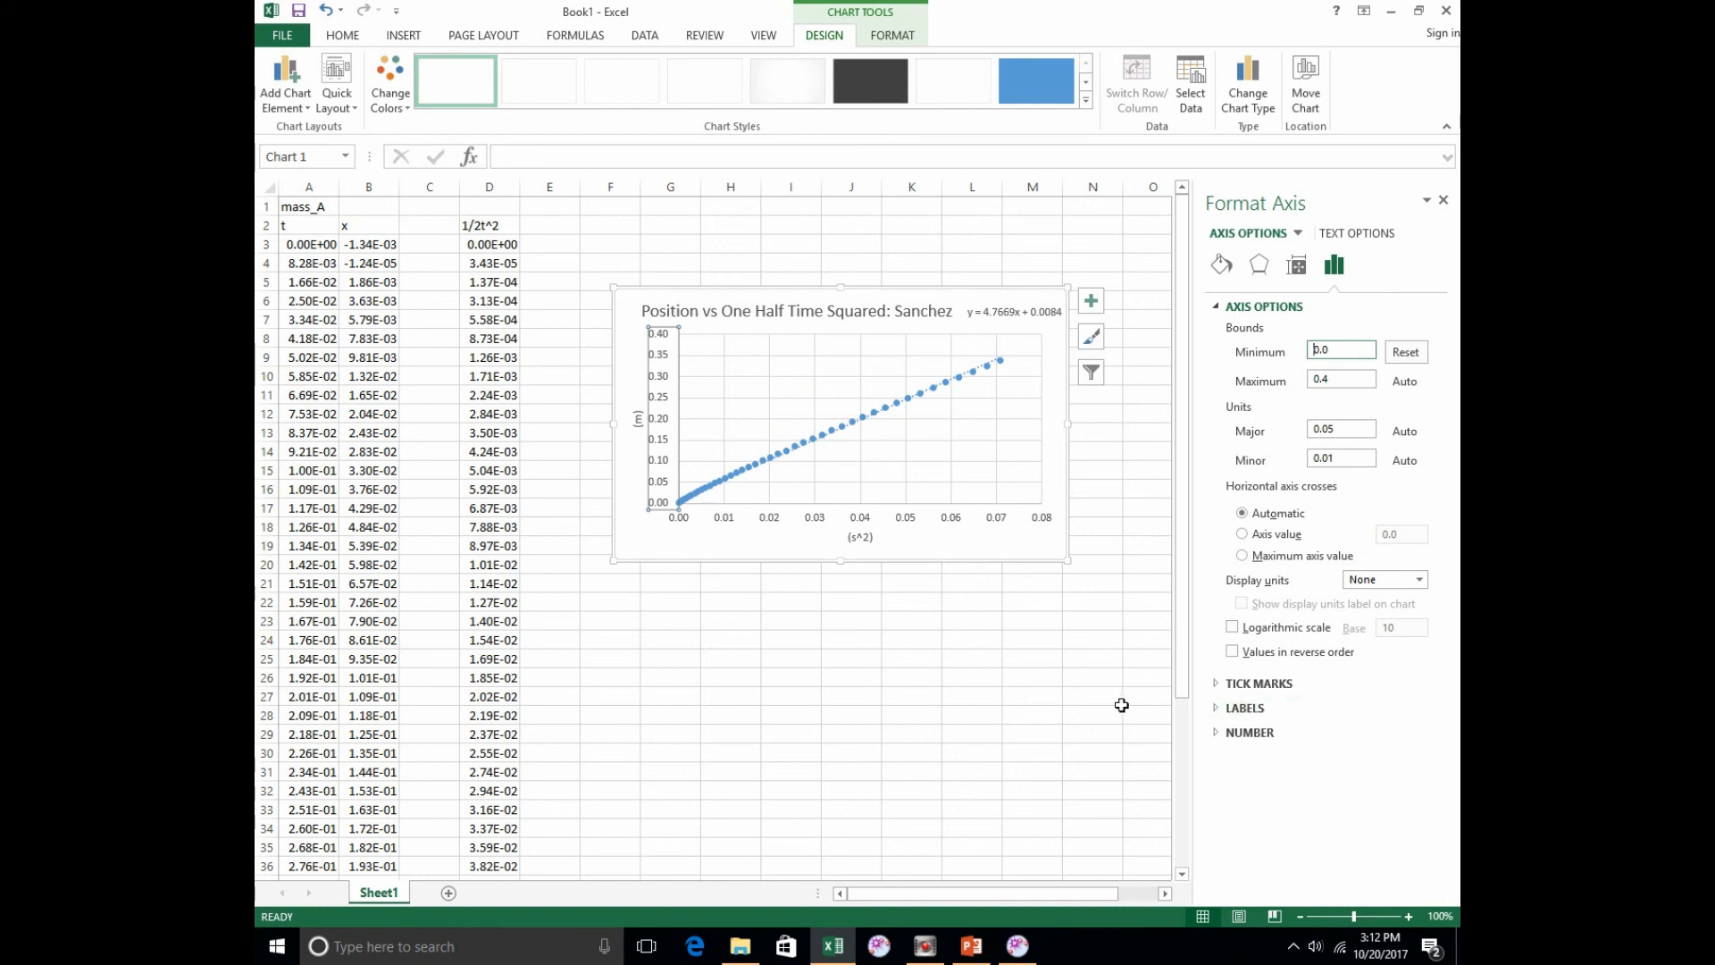
{"action": "left_click", "coordinate": [1443, 201]}
{"action": "left_click", "coordinate": [970, 640]}
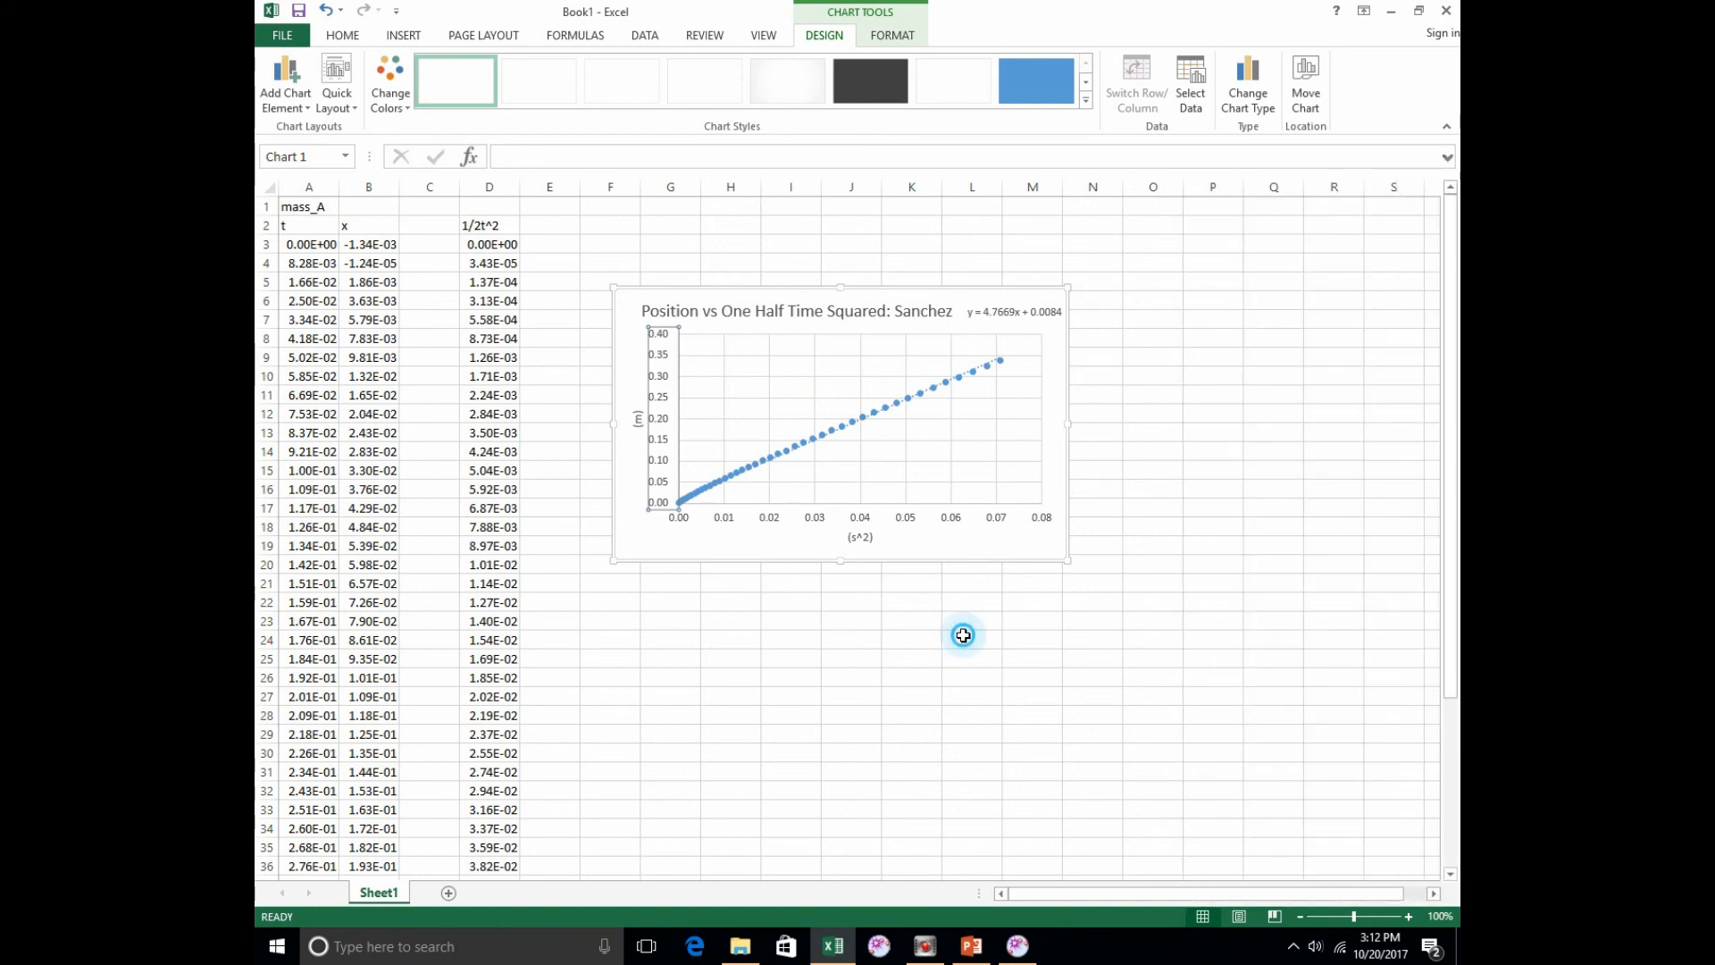
Step: Select the whole position chart in Excel, and switch to PowerPoint to open the blank slide 20
{"action": "left_click", "coordinate": [634, 373]}
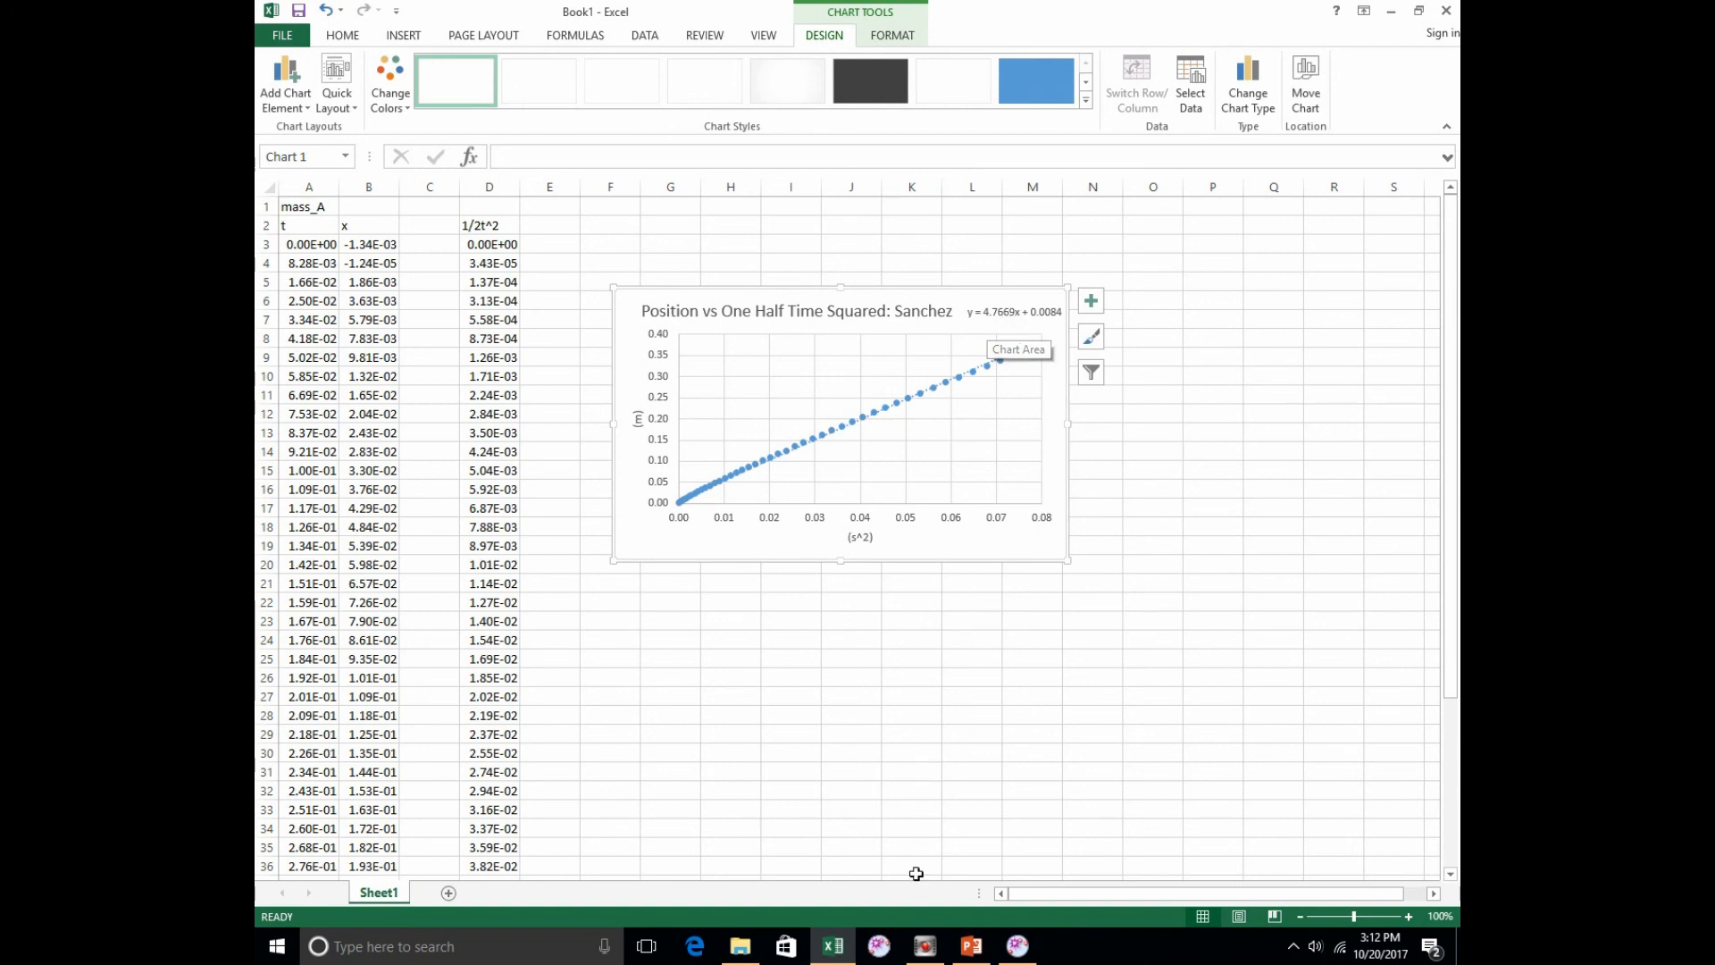
{"action": "left_click", "coordinate": [972, 945]}
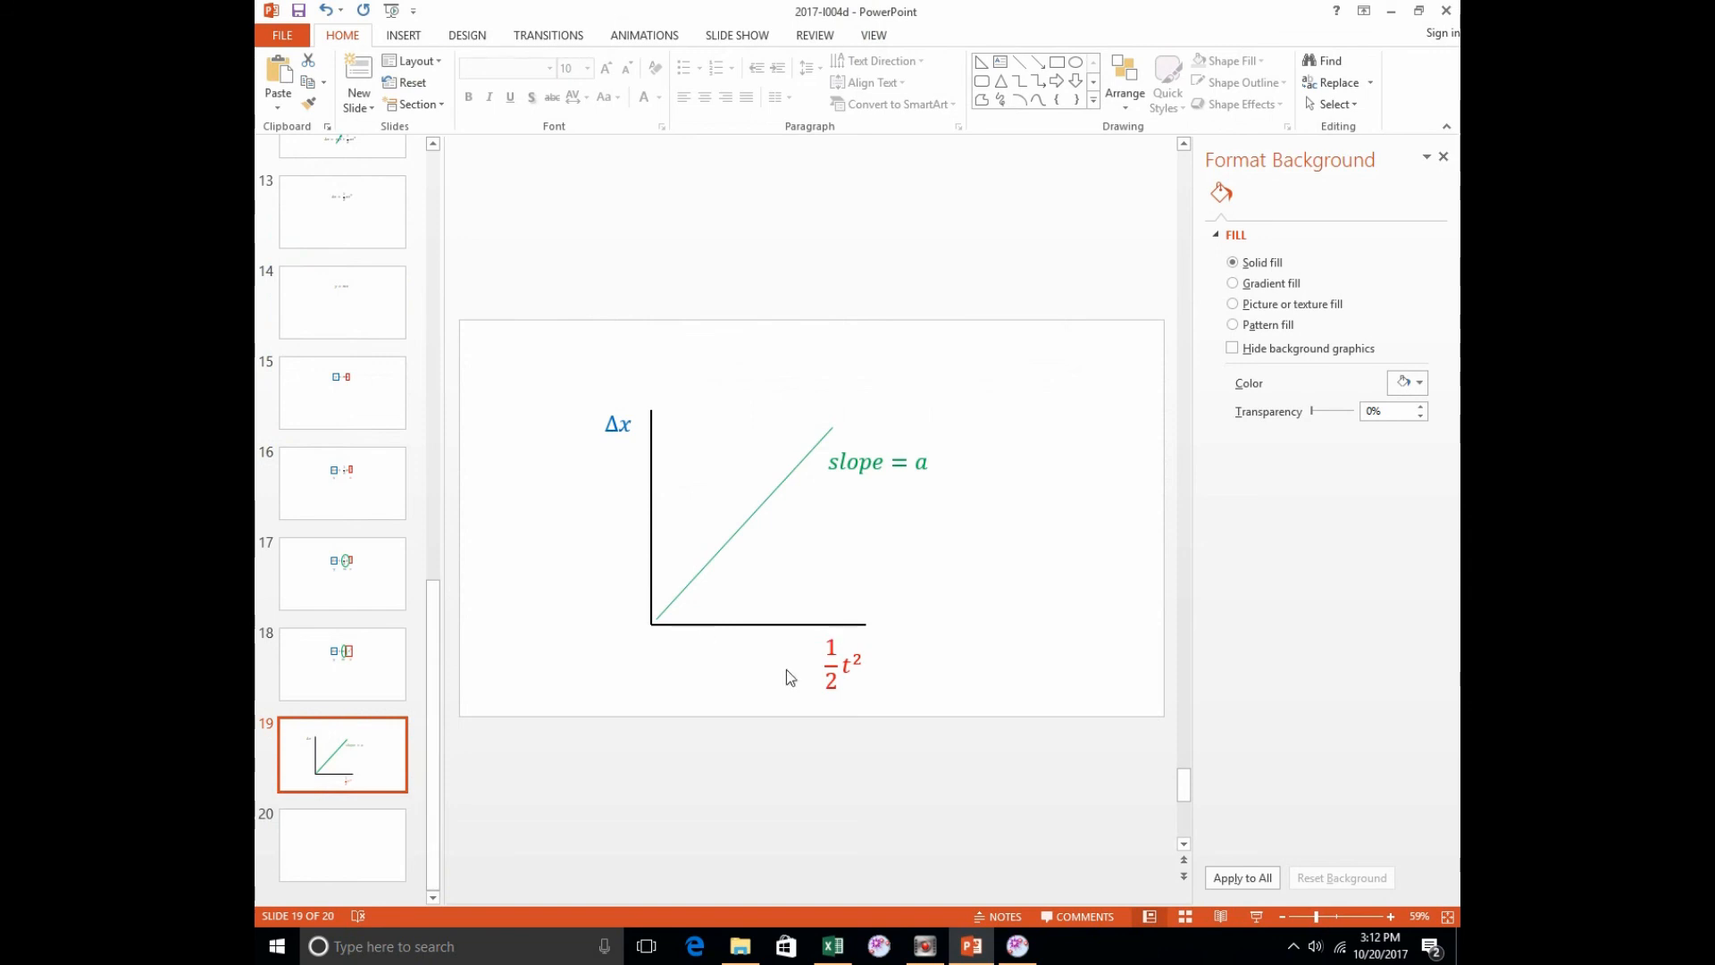
{"action": "left_click", "coordinate": [833, 945]}
{"action": "left_click", "coordinate": [628, 538]}
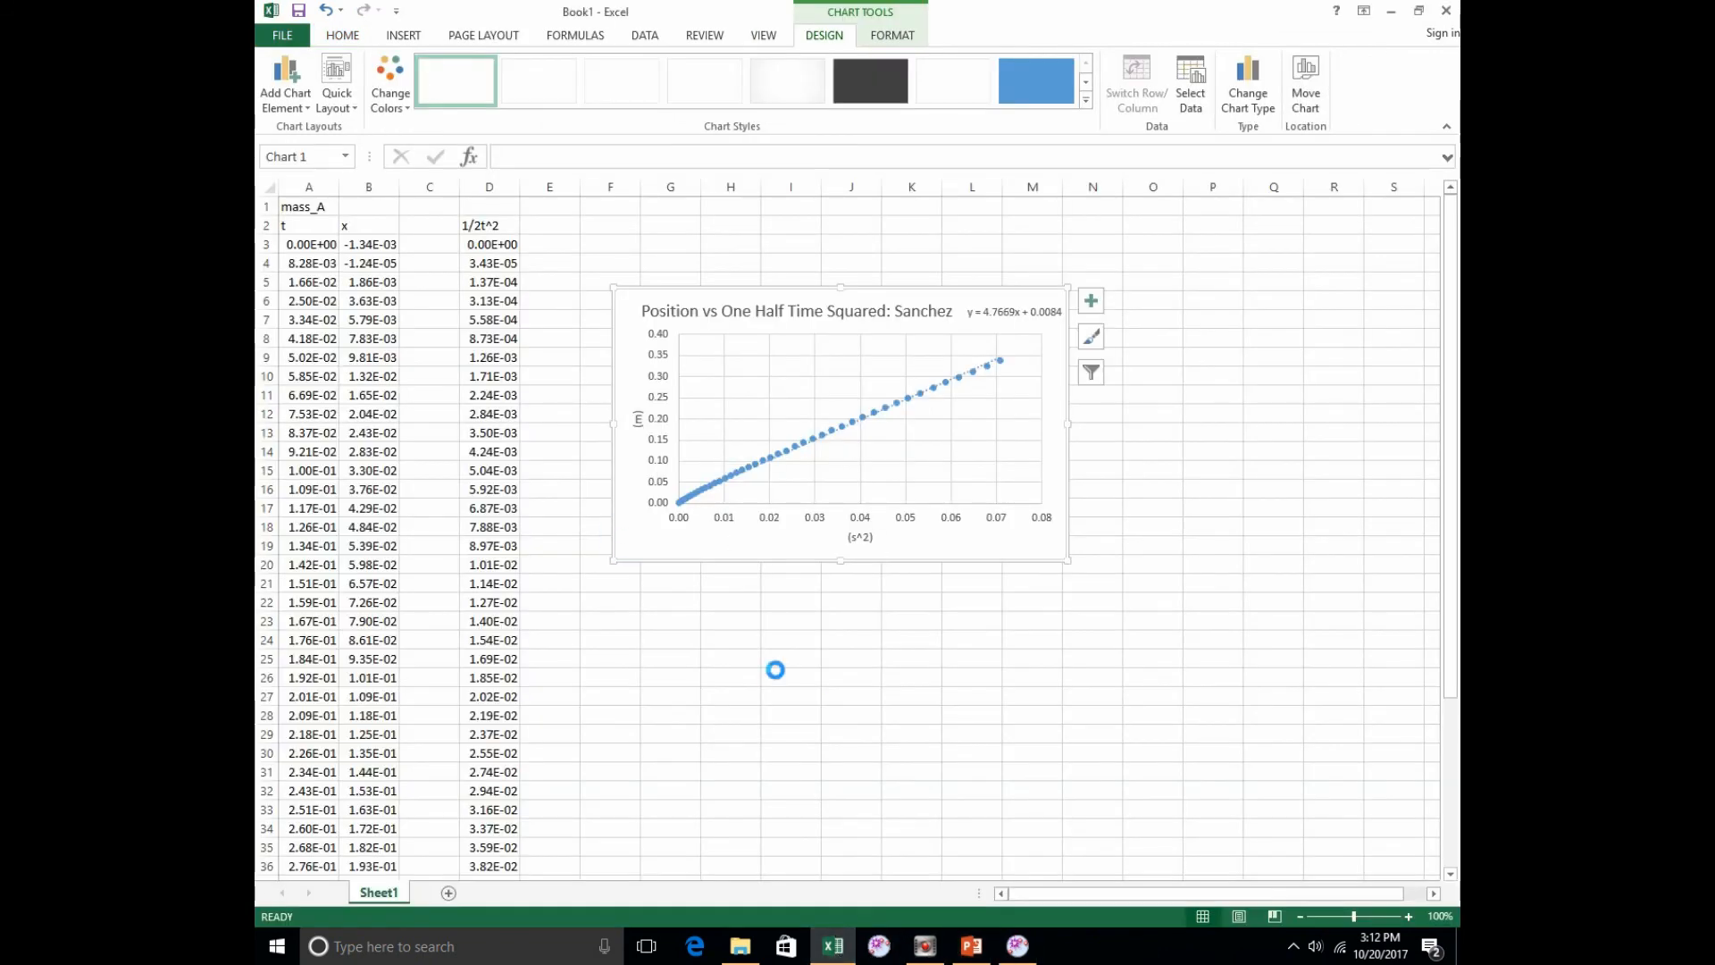
{"action": "left_click", "coordinate": [972, 945]}
{"action": "left_click", "coordinate": [322, 875]}
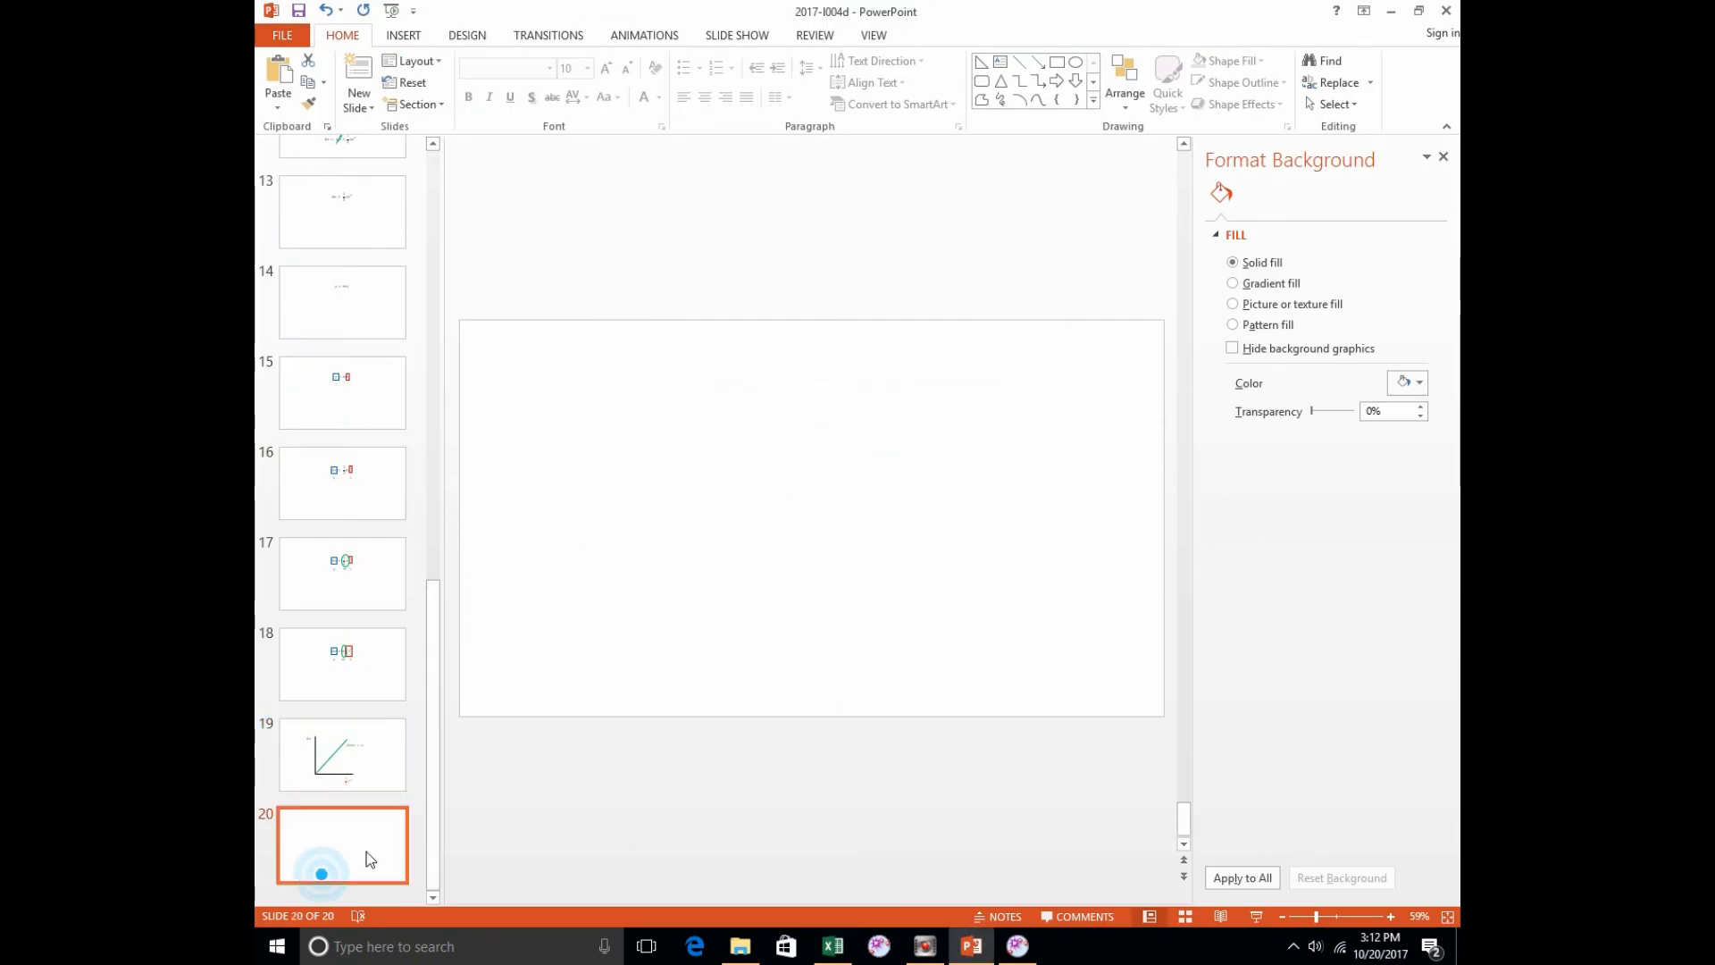